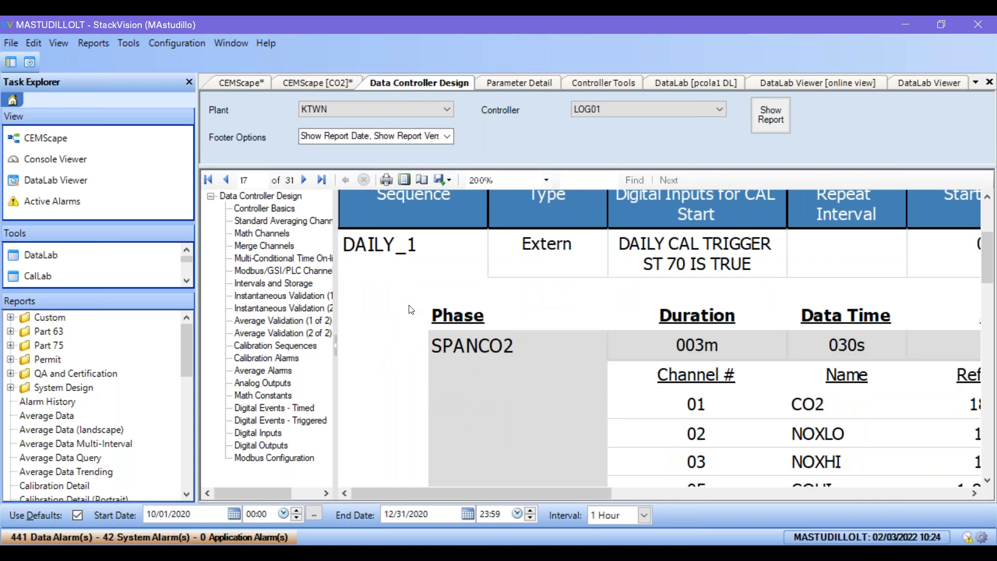
Step: Examine the phases, durations and channels of the daily and user-initiated calibration sequences in the Data Controller Design report
{"action": "scroll", "coordinate": [434, 294], "scroll_direction": "down", "scroll_amount": 6}
{"action": "scroll", "coordinate": [435, 299], "scroll_direction": "down", "scroll_amount": 15}
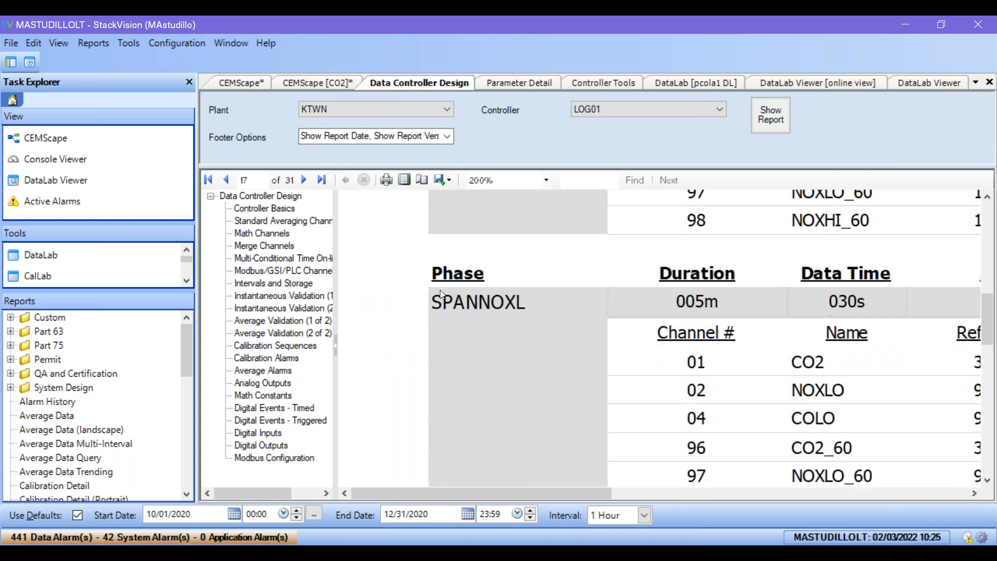
{"action": "scroll", "coordinate": [457, 243], "scroll_direction": "down", "scroll_amount": 15}
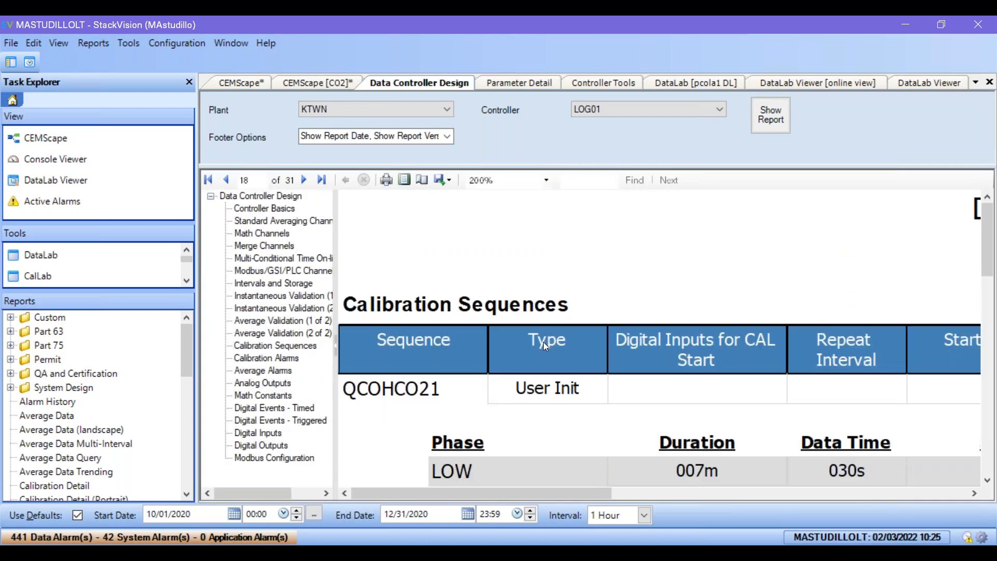
{"action": "scroll", "coordinate": [543, 342], "scroll_direction": "down", "scroll_amount": 3}
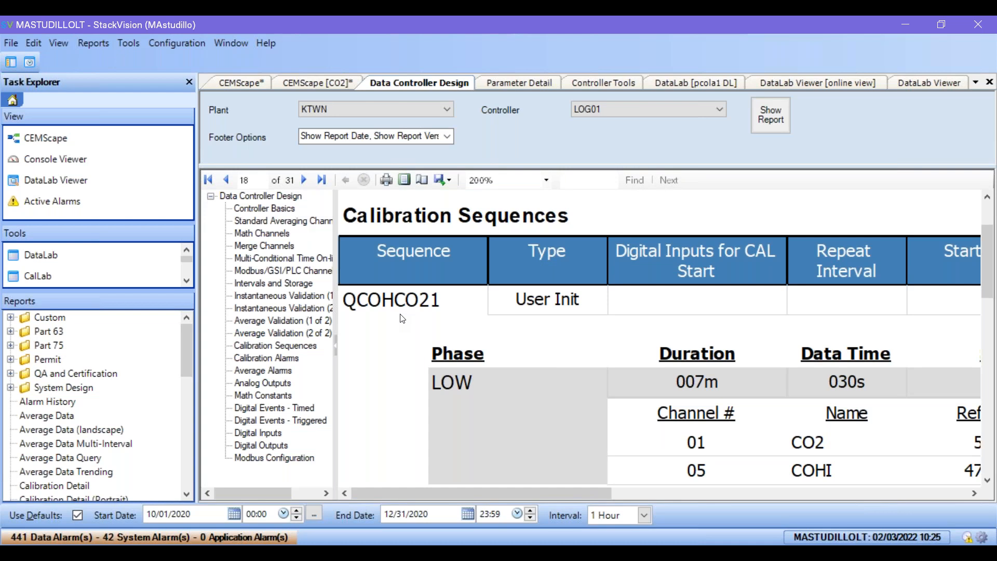
{"action": "scroll", "coordinate": [447, 327], "scroll_direction": "down", "scroll_amount": 5}
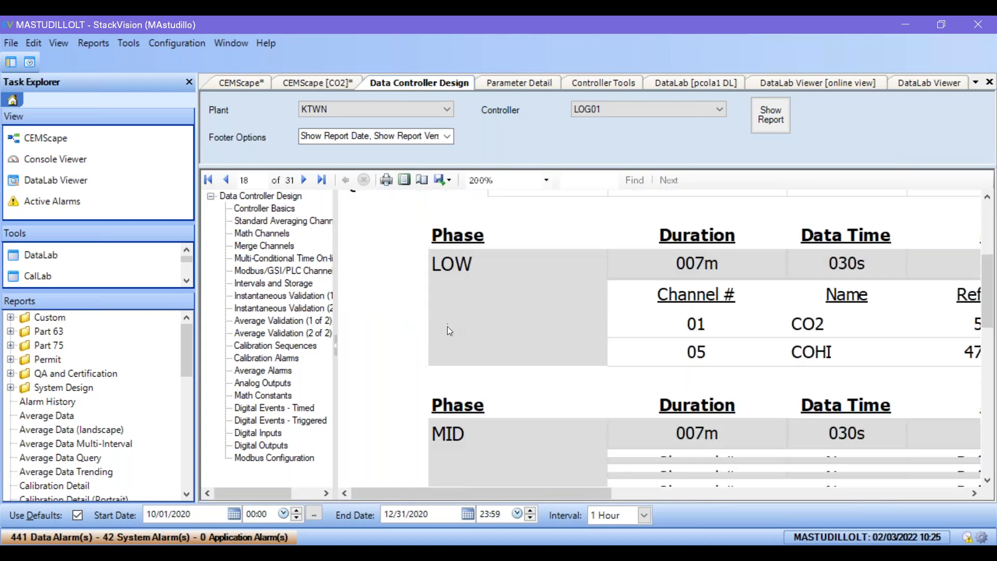
{"action": "scroll", "coordinate": [446, 335], "scroll_direction": "down", "scroll_amount": 3}
{"action": "scroll", "coordinate": [447, 335], "scroll_direction": "up", "scroll_amount": 3}
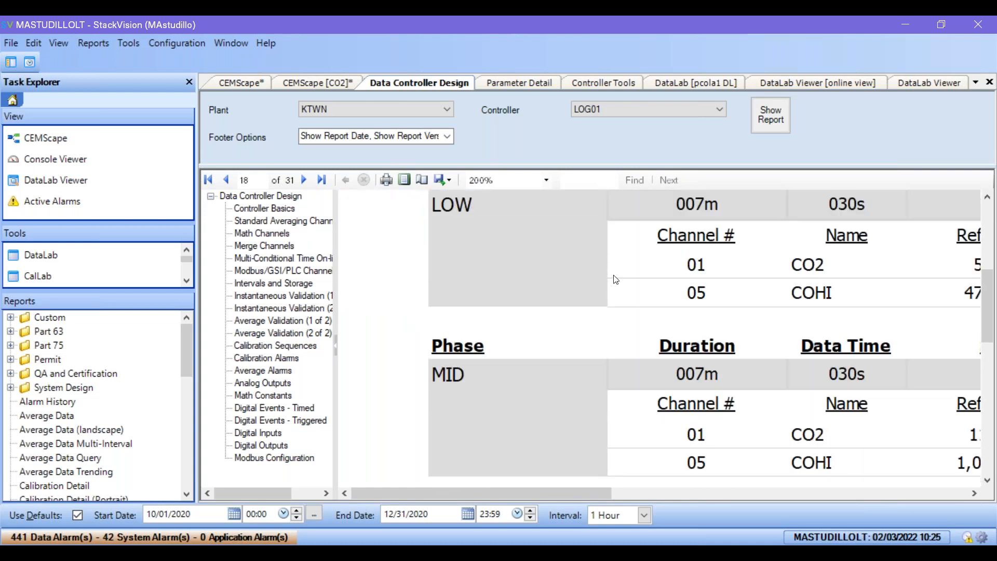
{"action": "scroll", "coordinate": [492, 426], "scroll_direction": "down", "scroll_amount": 10}
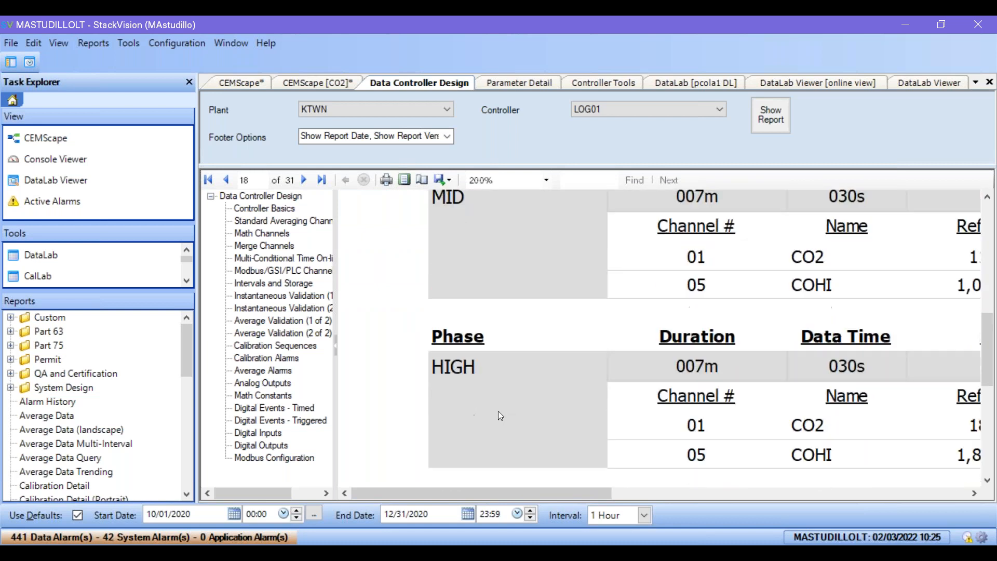
{"action": "scroll", "coordinate": [500, 408], "scroll_direction": "down", "scroll_amount": 6}
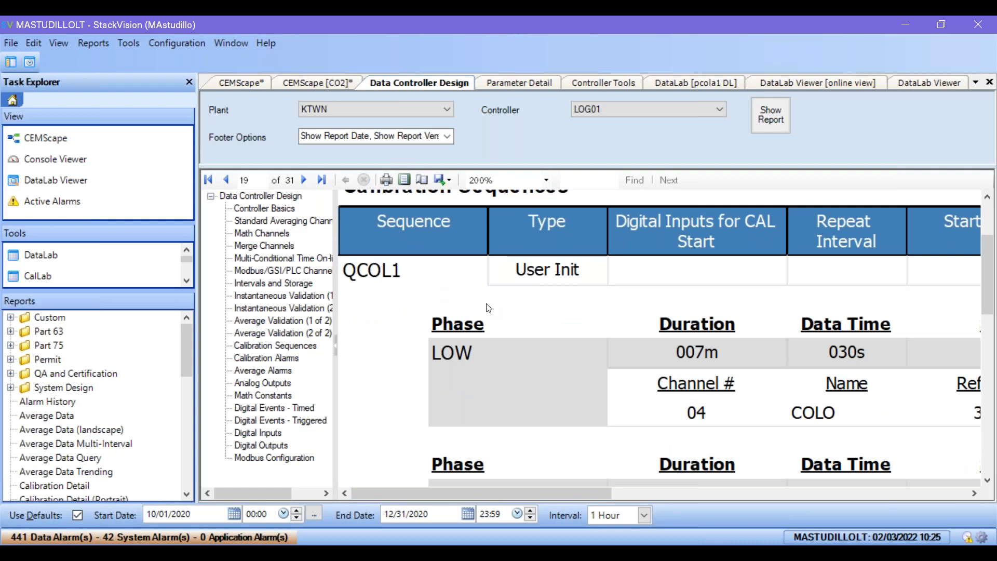
{"action": "scroll", "coordinate": [491, 328], "scroll_direction": "down", "scroll_amount": 3}
{"action": "scroll", "coordinate": [494, 342], "scroll_direction": "down", "scroll_amount": 9}
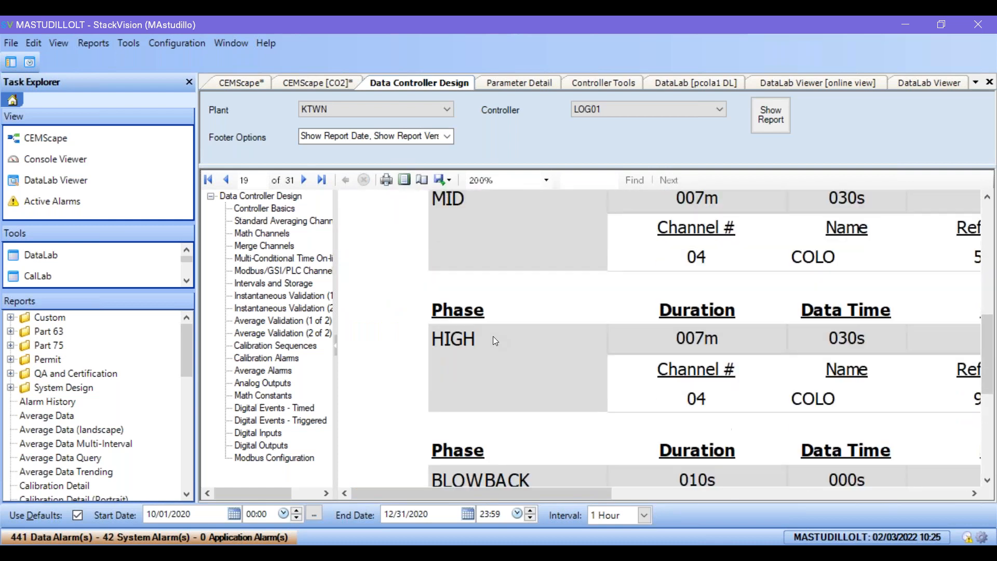
{"action": "scroll", "coordinate": [494, 344], "scroll_direction": "down", "scroll_amount": 8}
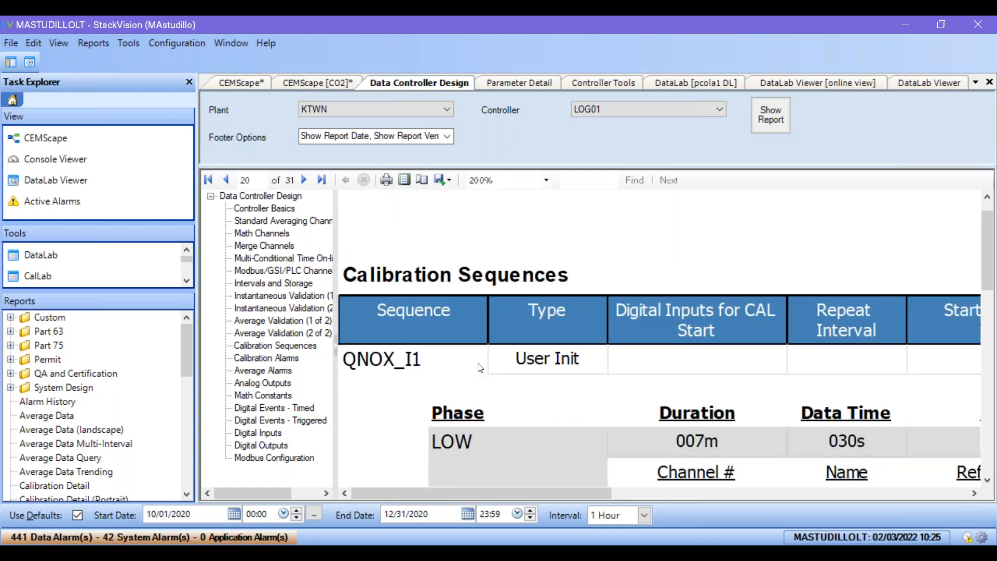
{"action": "scroll", "coordinate": [509, 386], "scroll_direction": "down", "scroll_amount": 7}
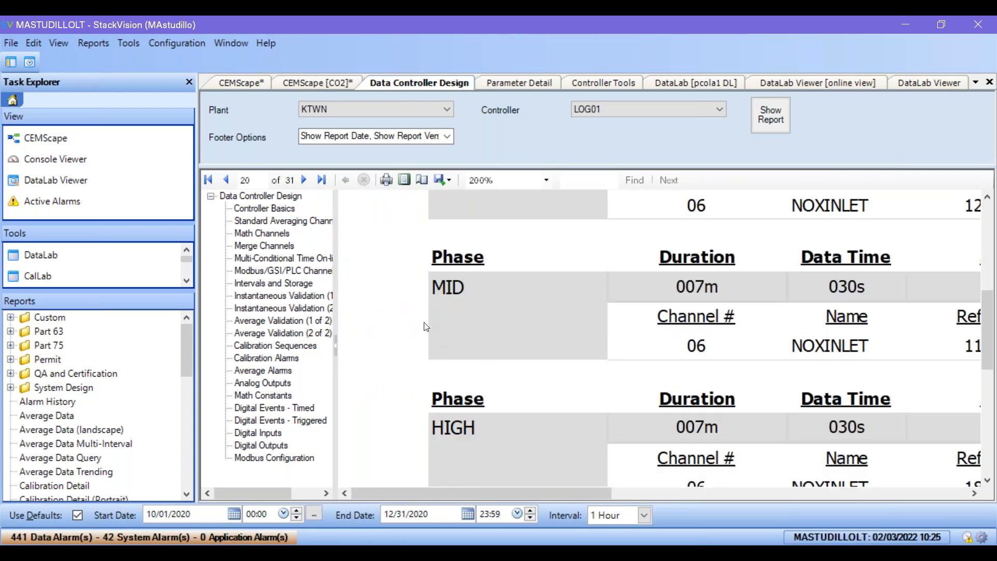
{"action": "scroll", "coordinate": [424, 321], "scroll_direction": "up", "scroll_amount": 4}
{"action": "scroll", "coordinate": [423, 320], "scroll_direction": "up", "scroll_amount": 3}
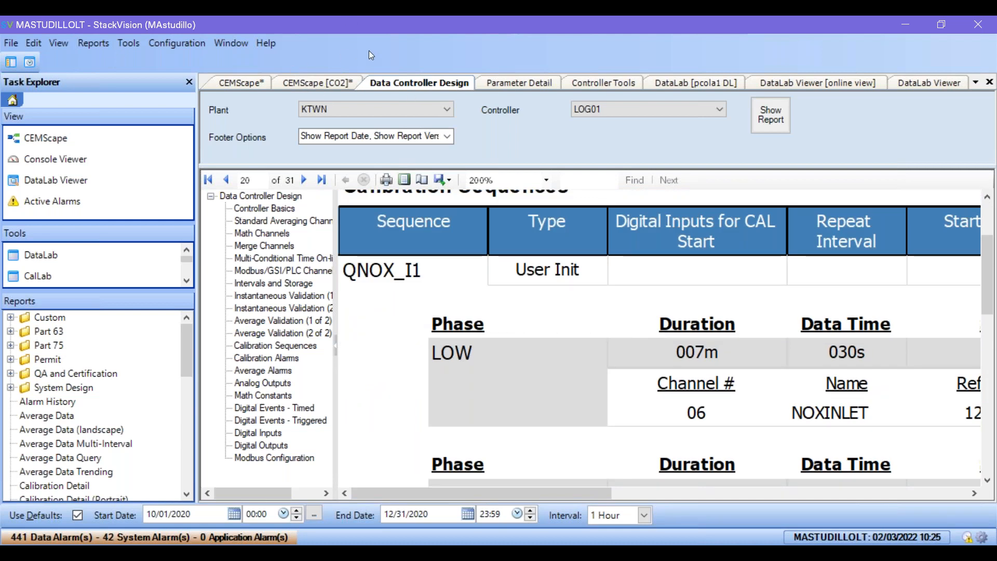
Step: View the Linearity Parameters section of the UNIT1 Parameter Detail report
{"action": "left_click", "coordinate": [507, 83]}
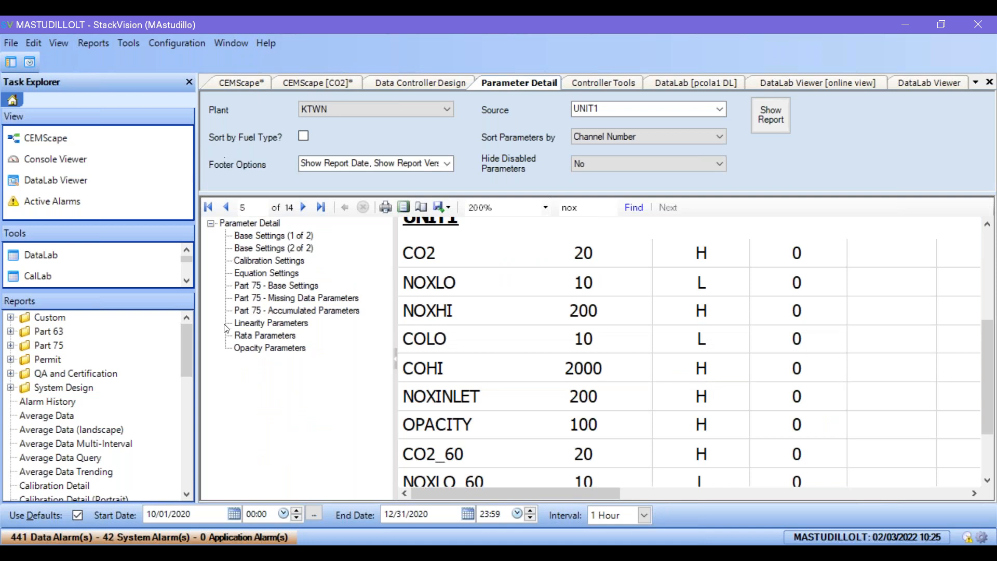
{"action": "left_click", "coordinate": [287, 323]}
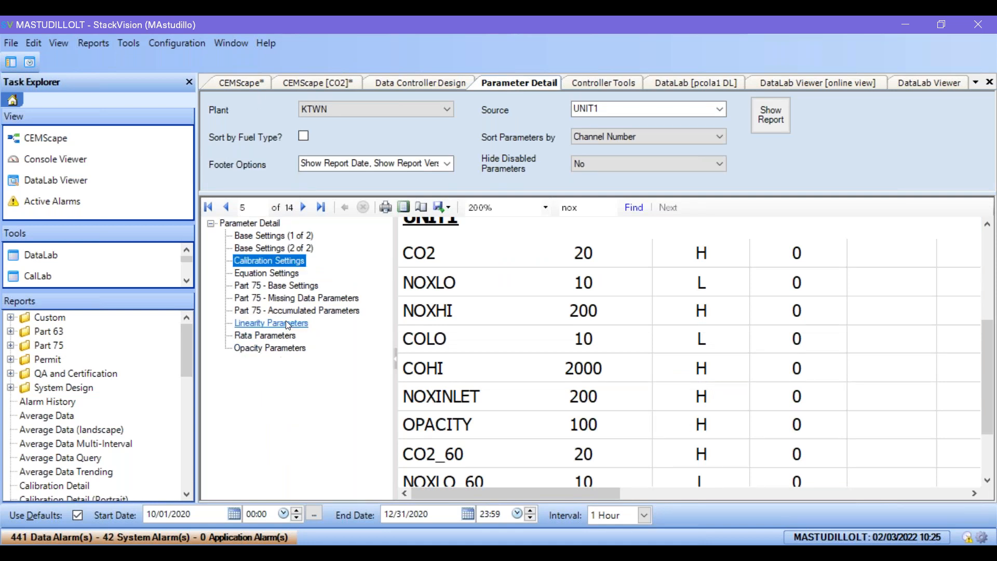
{"action": "scroll", "coordinate": [745, 380], "scroll_direction": "down", "scroll_amount": 1}
{"action": "scroll", "coordinate": [746, 379], "scroll_direction": "up", "scroll_amount": 1}
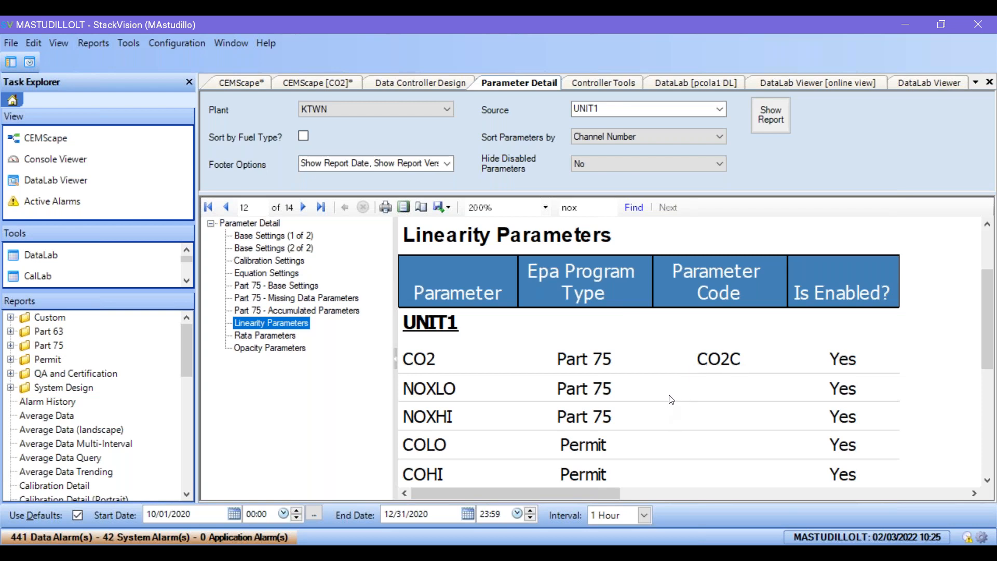
{"action": "scroll", "coordinate": [672, 399], "scroll_direction": "down", "scroll_amount": 2}
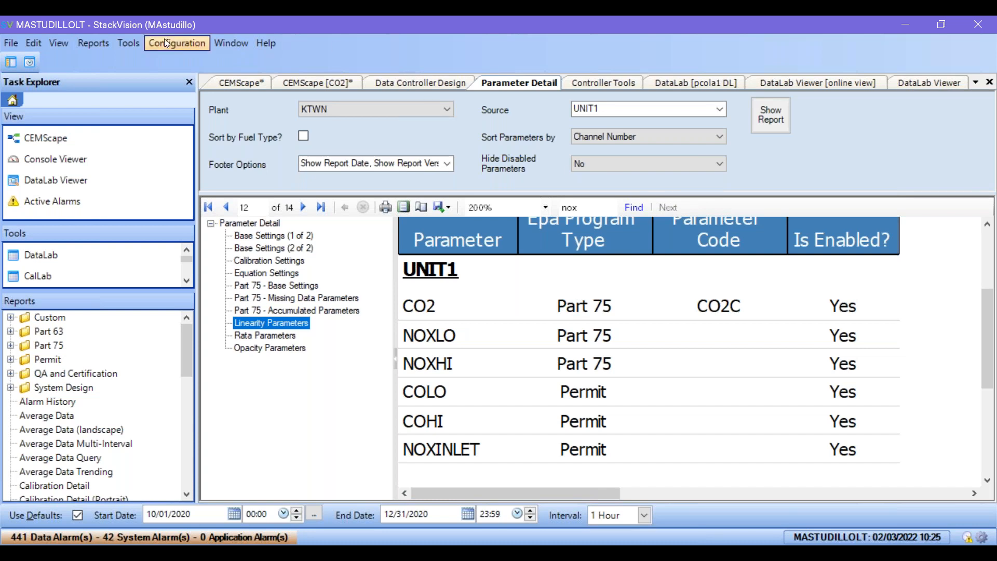
Step: Open CalLab and select UNIT1 as the source with all of its parameters
{"action": "left_click", "coordinate": [95, 46]}
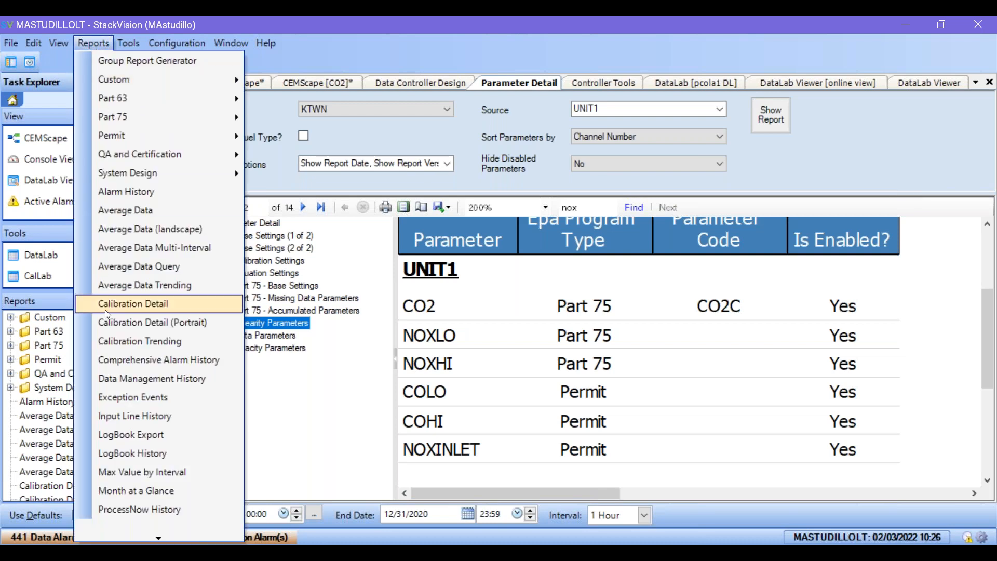
{"action": "left_click", "coordinate": [387, 30]}
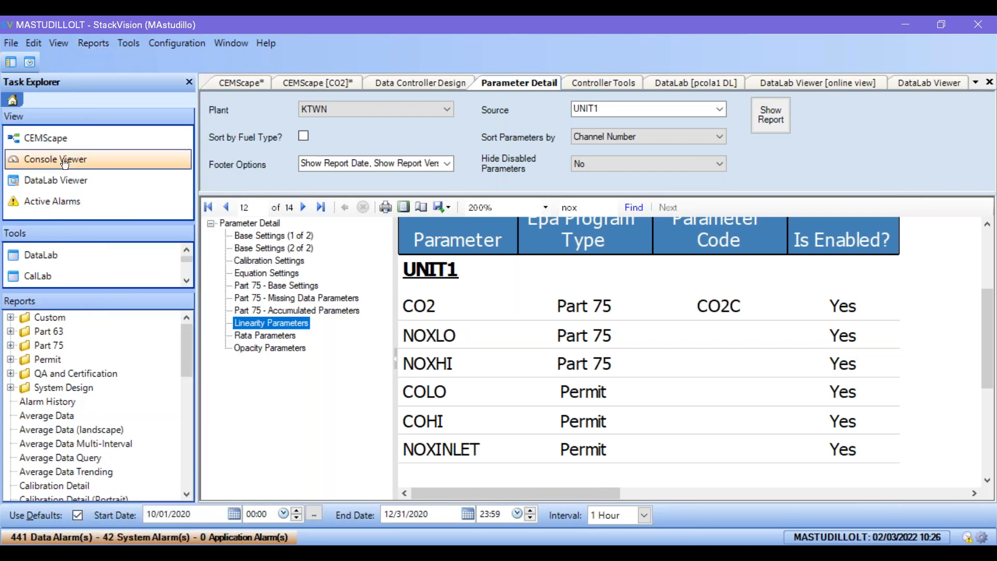
{"action": "left_click", "coordinate": [32, 275]}
{"action": "left_click", "coordinate": [26, 150]}
{"action": "left_click", "coordinate": [41, 164]}
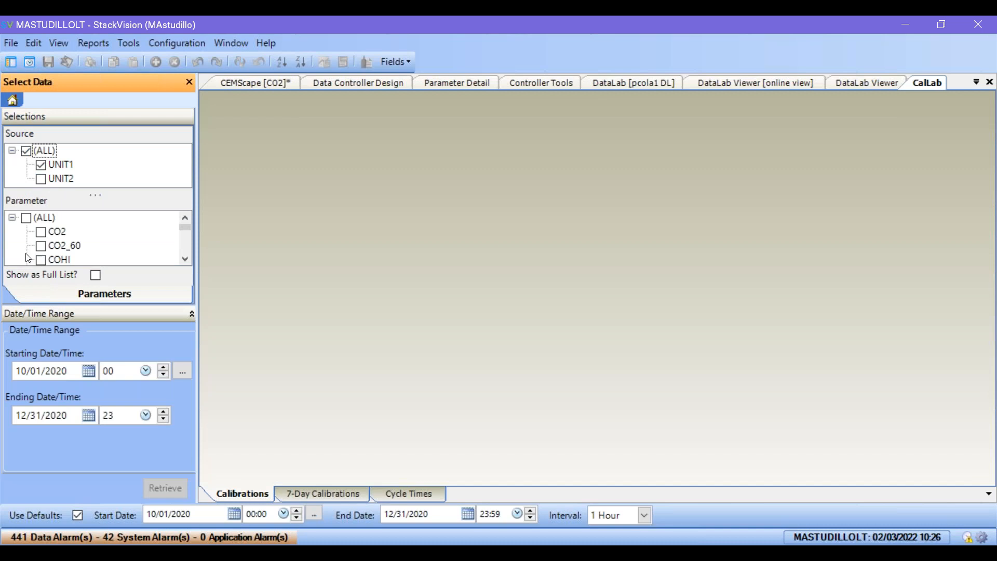
{"action": "left_click", "coordinate": [26, 218]}
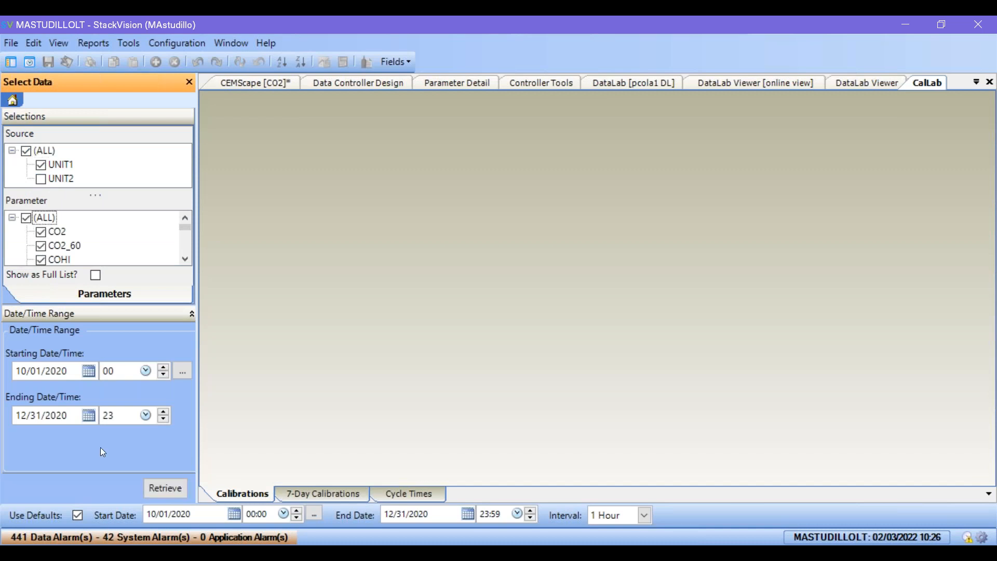
Step: Set the date range from 10/01/2016 to 02/03/2022 and retrieve the calibration records
{"action": "left_click", "coordinate": [72, 373]}
{"action": "left_click_drag", "start_coordinate": [57, 371], "coordinate": [70, 365]}
{"action": "type", "text": "16"}
{"action": "left_click", "coordinate": [87, 417]}
{"action": "left_click", "coordinate": [156, 525]}
{"action": "left_click", "coordinate": [165, 488]}
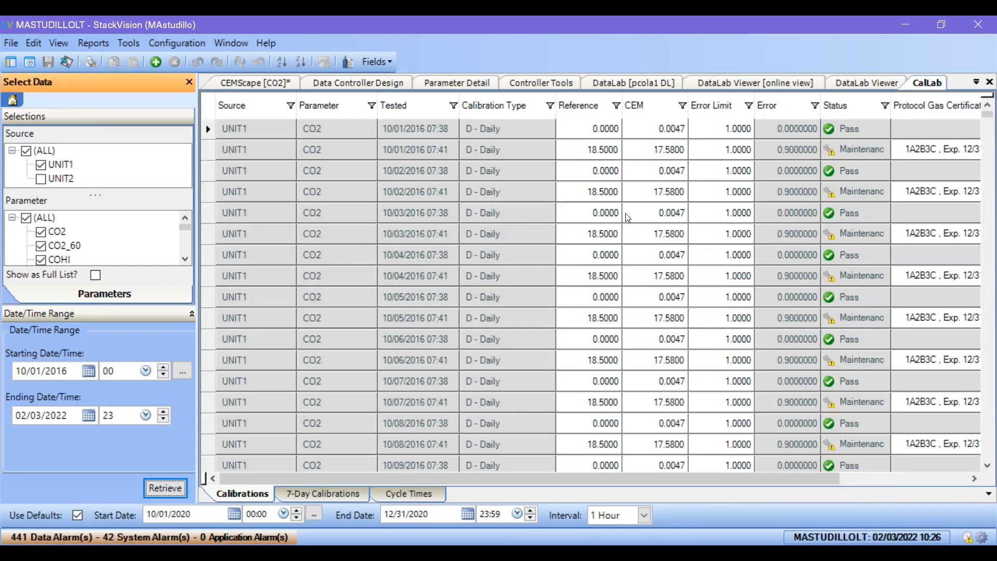
Step: Filter the calibration type to Q - Quarterly and highlight the reference values of the first CO2 linearity runs
{"action": "left_click", "coordinate": [550, 106]}
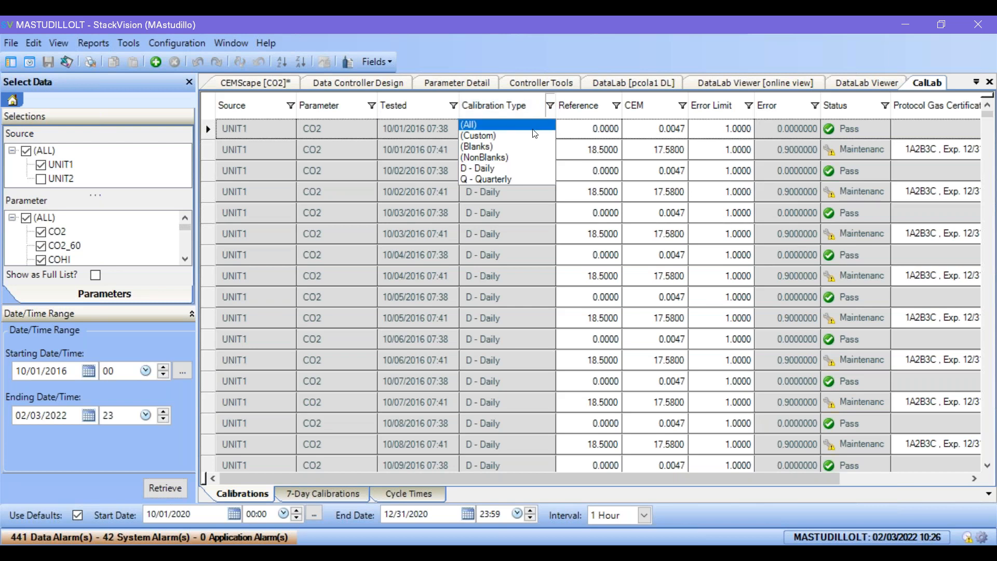
{"action": "left_click", "coordinate": [503, 180]}
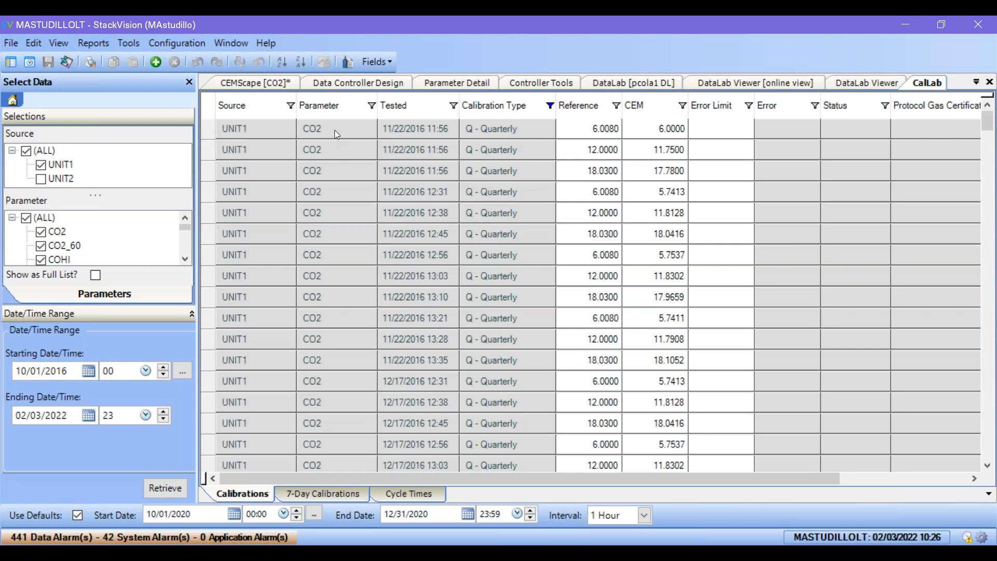
{"action": "mouse_move", "coordinate": [584, 133]}
{"action": "left_mouse_down"}
{"action": "mouse_move", "coordinate": [584, 201]}
{"action": "mouse_move", "coordinate": [588, 181]}
{"action": "left_mouse_up"}
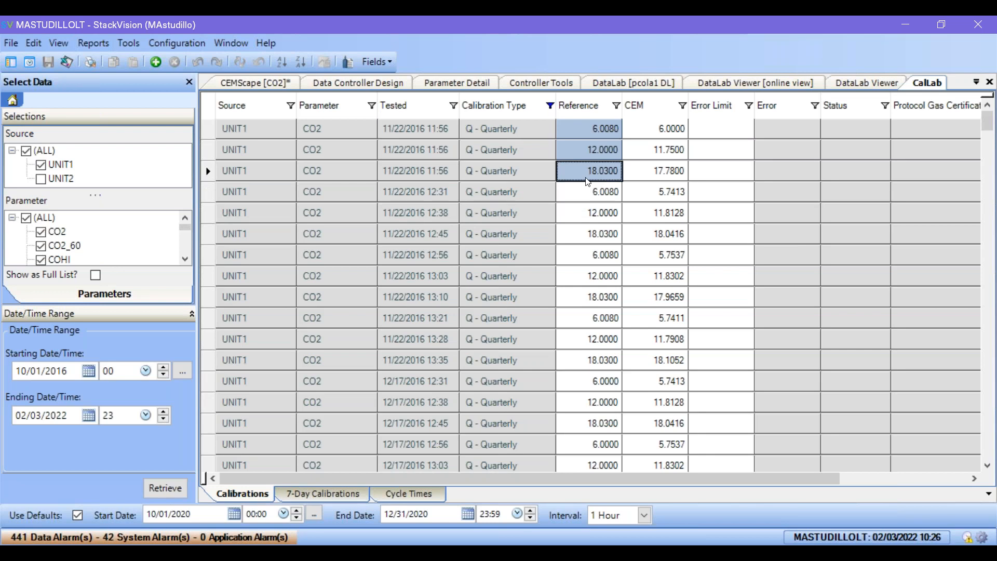
{"action": "left_click_drag", "start_coordinate": [581, 193], "coordinate": [578, 291]}
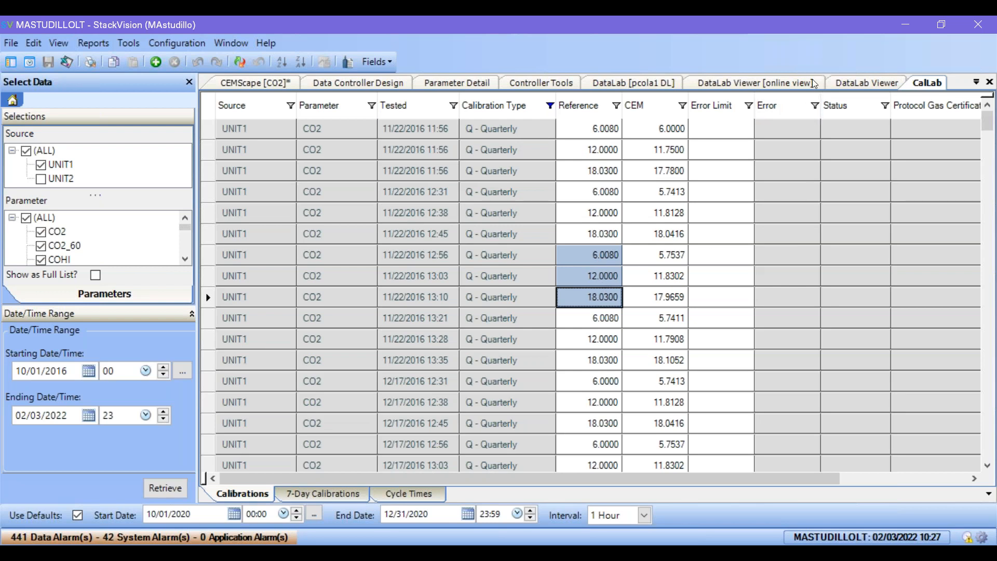
Step: Review the Calibration Settings in the Parameter Detail report, and return to the first CO2 reference value in CalLab
{"action": "left_click", "coordinate": [486, 83]}
{"action": "left_click", "coordinate": [269, 261]}
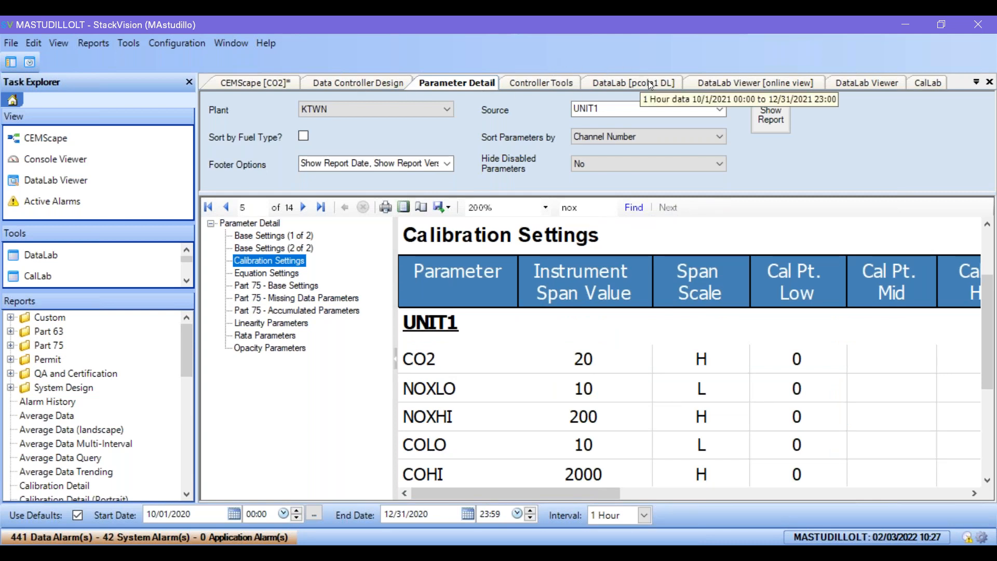
{"action": "left_click", "coordinate": [920, 85]}
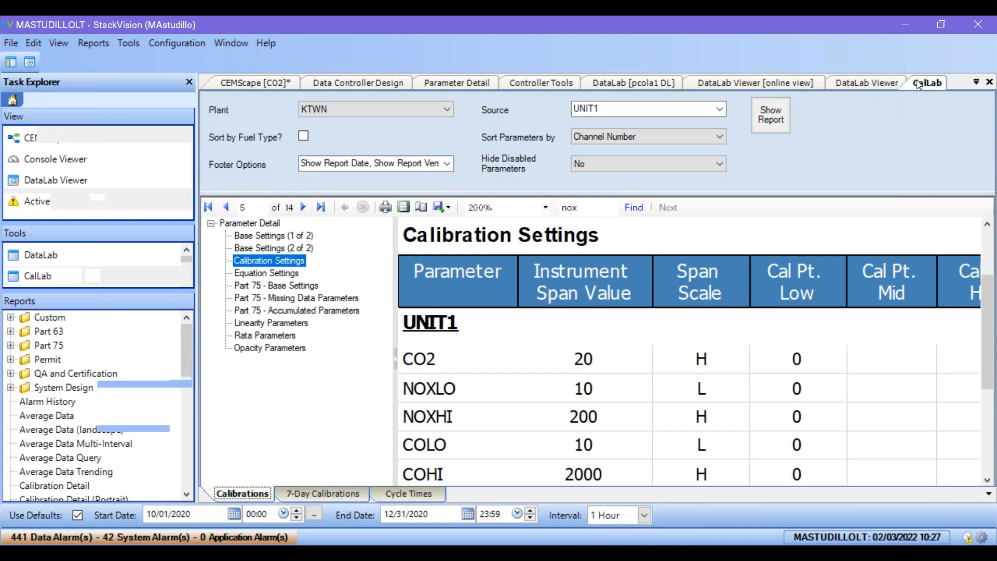
{"action": "left_click", "coordinate": [603, 130]}
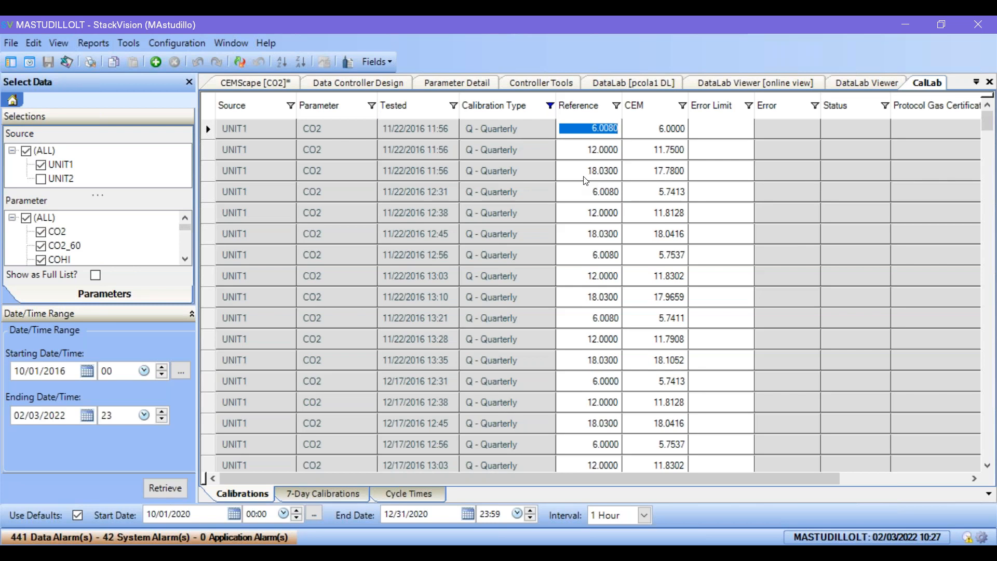
{"action": "left_click", "coordinate": [588, 128]}
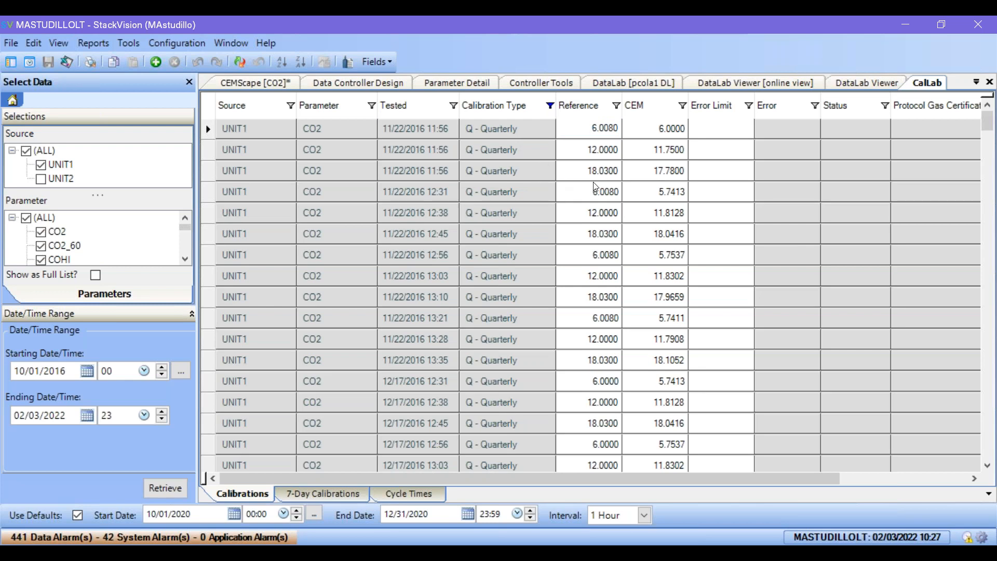
Step: Open the Linearity / CGA tool and list the UNIT1 tests for all quarters
{"action": "left_click", "coordinate": [129, 43]}
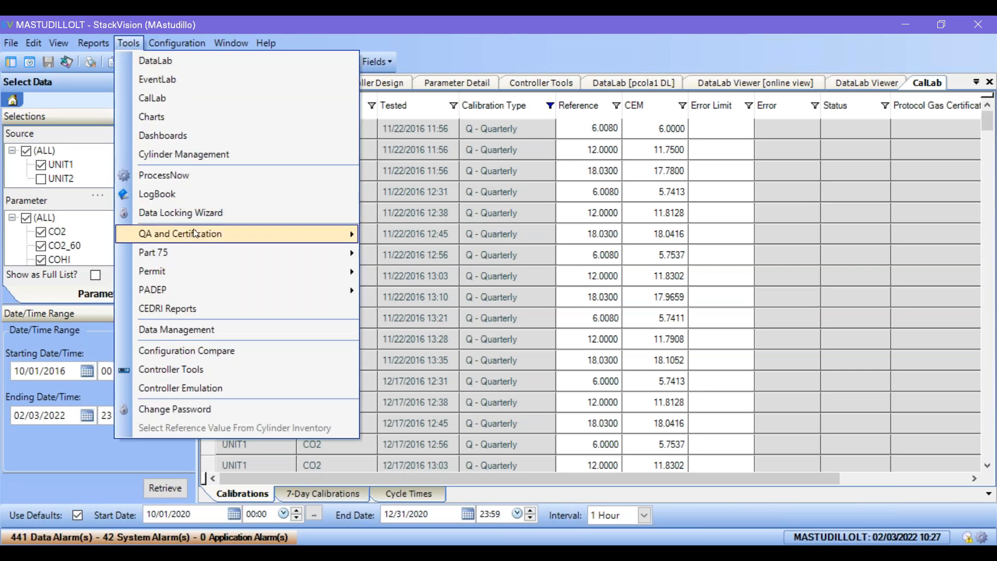
{"action": "mouse_move", "coordinate": [195, 233]}
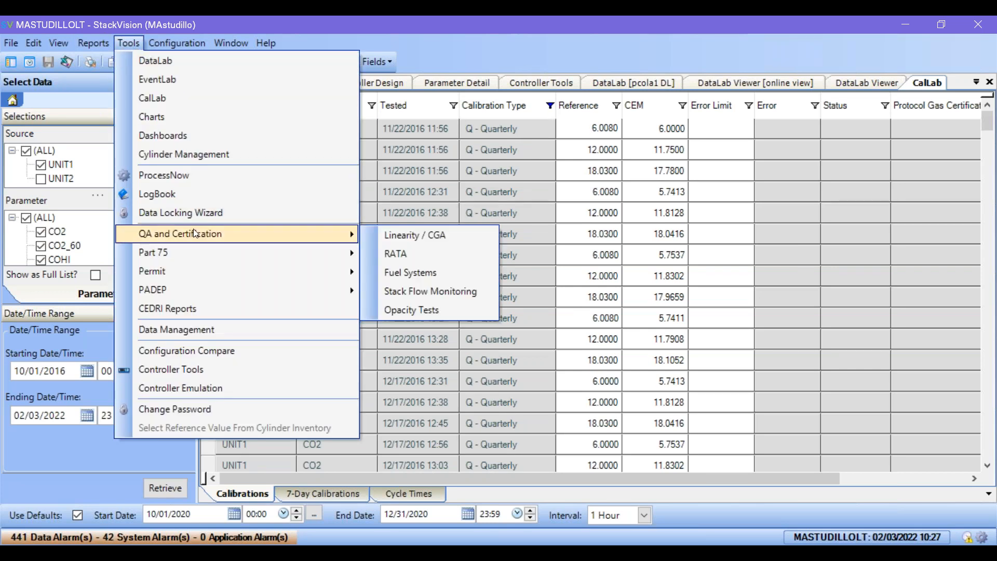
{"action": "left_click", "coordinate": [466, 235]}
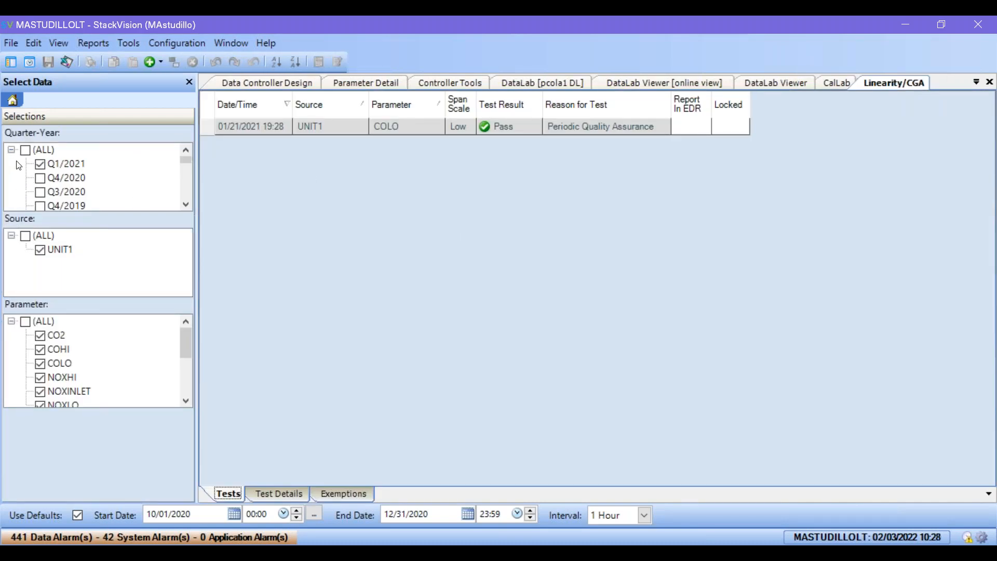
{"action": "left_click", "coordinate": [25, 150]}
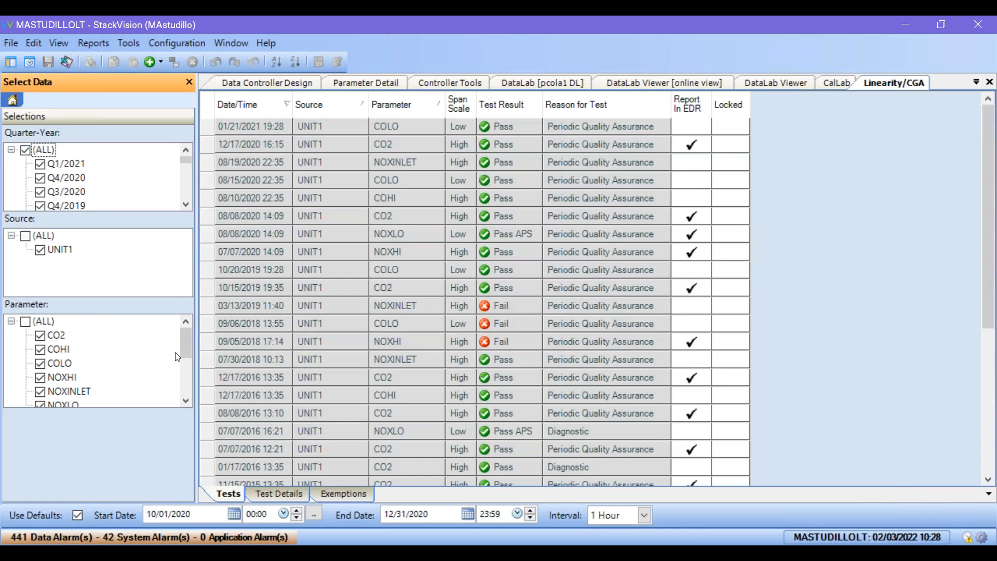
Step: Limit the linearity test list to quarter Q3/2020, and restore the selection of all quarters
{"action": "mouse_move", "coordinate": [188, 344]}
{"action": "left_mouse_down"}
{"action": "mouse_move", "coordinate": [187, 360]}
{"action": "mouse_move", "coordinate": [189, 345]}
{"action": "left_mouse_up"}
{"action": "left_click", "coordinate": [27, 155]}
{"action": "left_click", "coordinate": [26, 151]}
{"action": "left_click", "coordinate": [40, 192]}
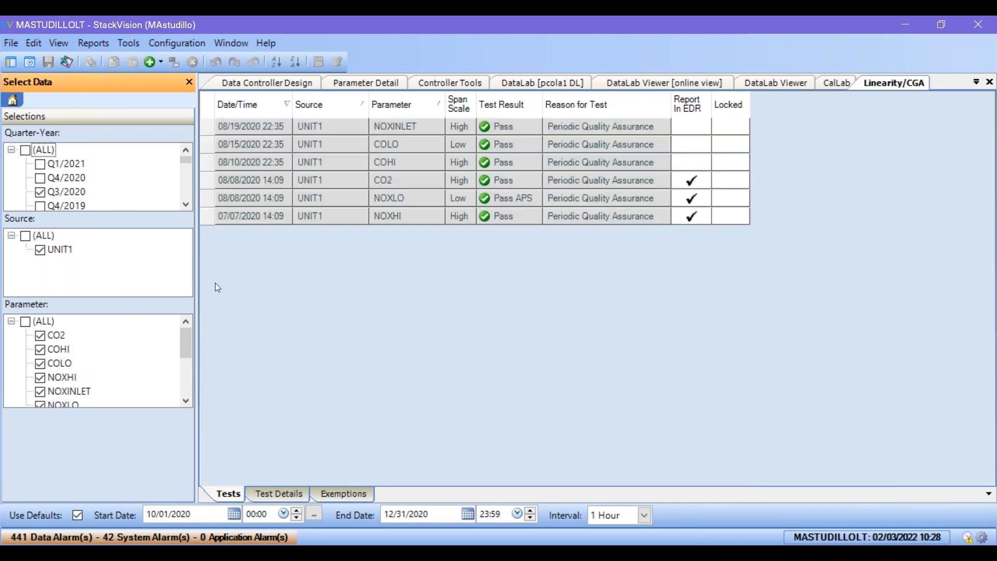
{"action": "left_click", "coordinate": [25, 151]}
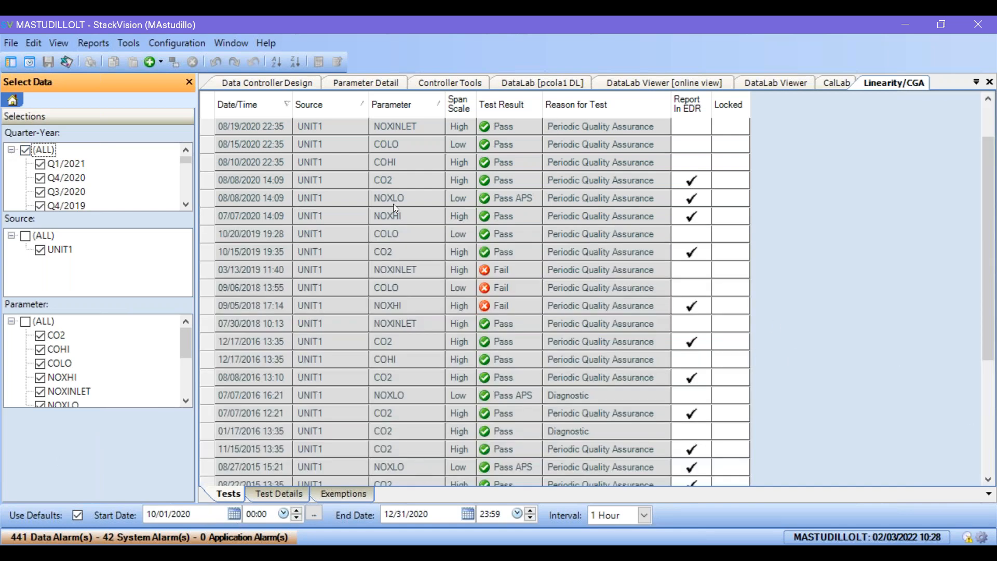
Step: Step through individual UNIT1 test records in the list, from the 08/19/2020 NOXINLET test to the 12/17/2016 COHI test
{"action": "left_click", "coordinate": [204, 127]}
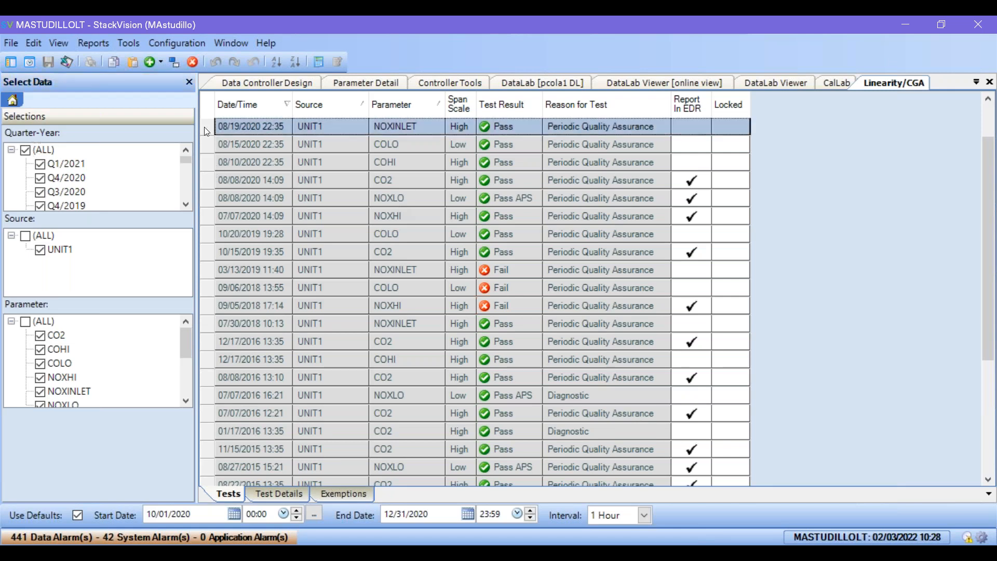
{"action": "left_click", "coordinate": [207, 185]}
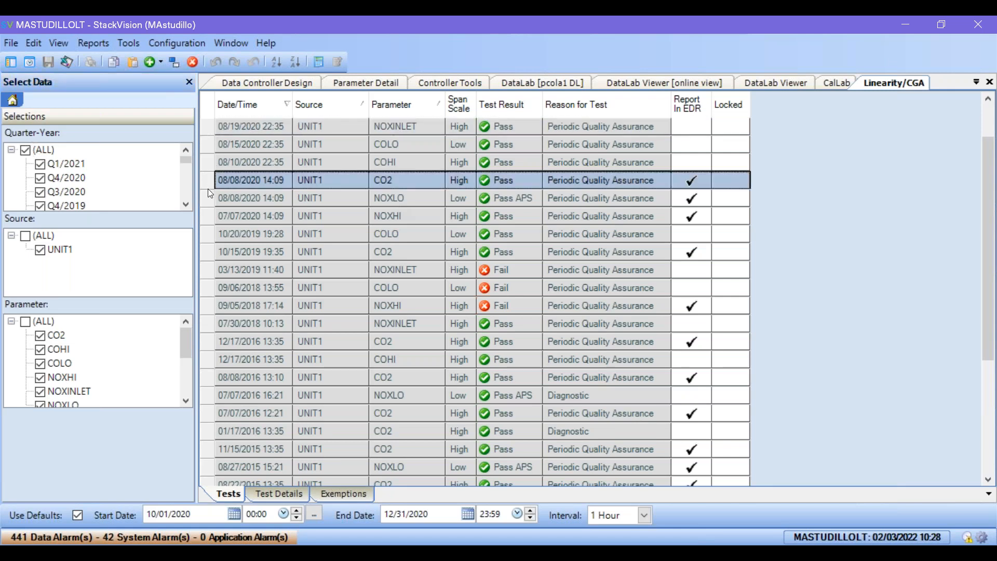
{"action": "left_click", "coordinate": [209, 251]}
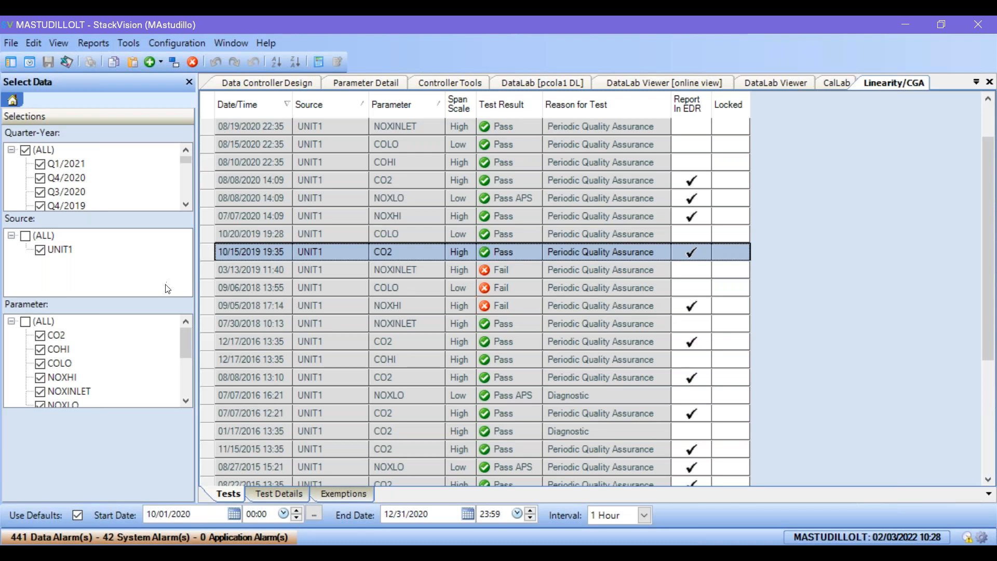
{"action": "left_click", "coordinate": [203, 282]}
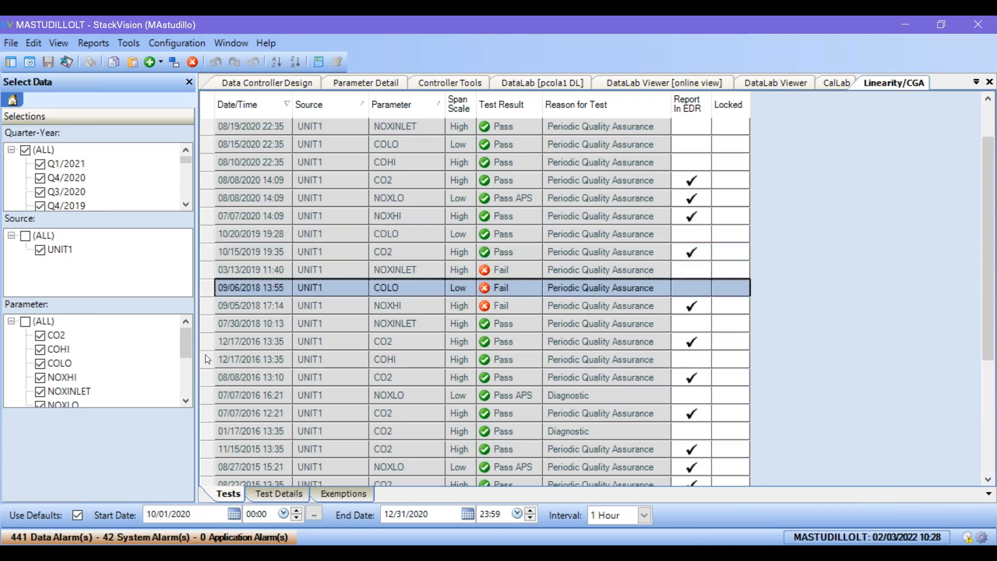
{"action": "left_click", "coordinate": [204, 355]}
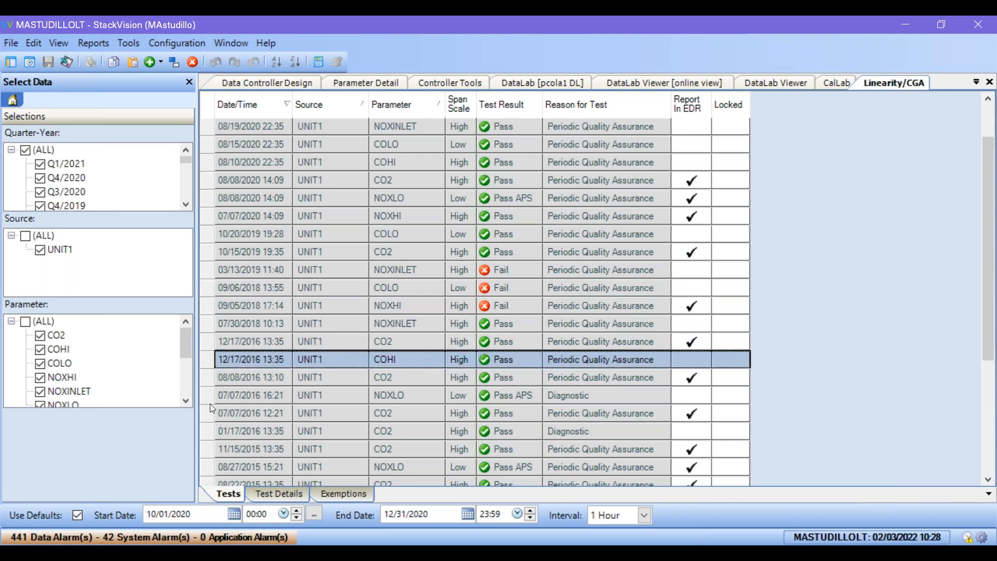
Step: Open the test details of the UNIT1 CO2 linearity test dated 07/07/2016 12:21
{"action": "left_click", "coordinate": [216, 417]}
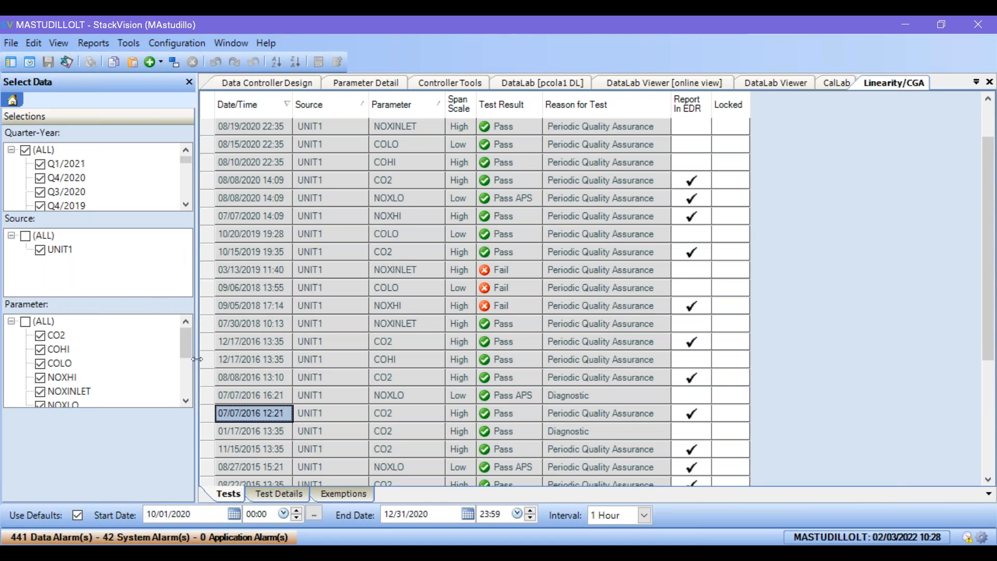
{"action": "double_click", "coordinate": [209, 418]}
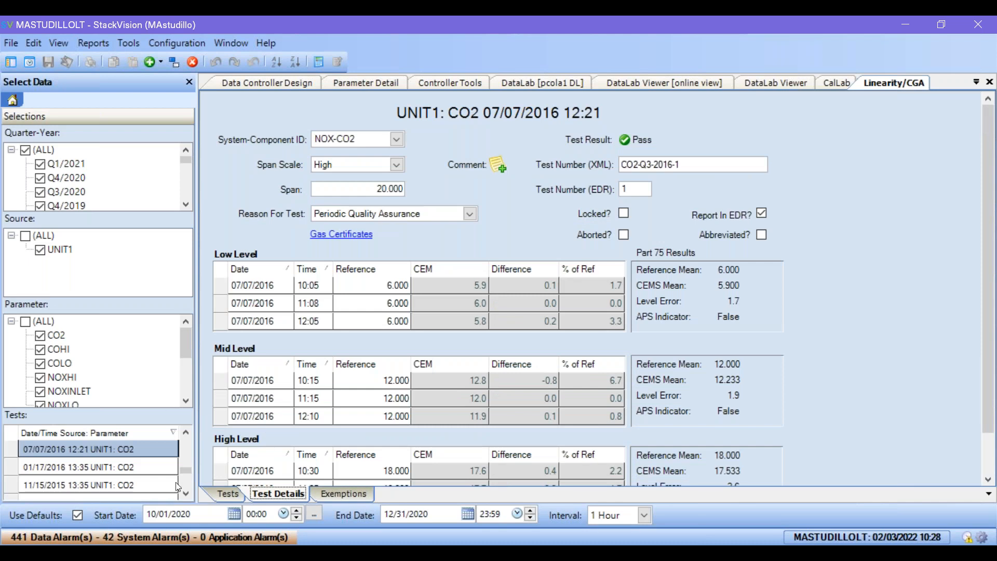
{"action": "left_click", "coordinate": [226, 495]}
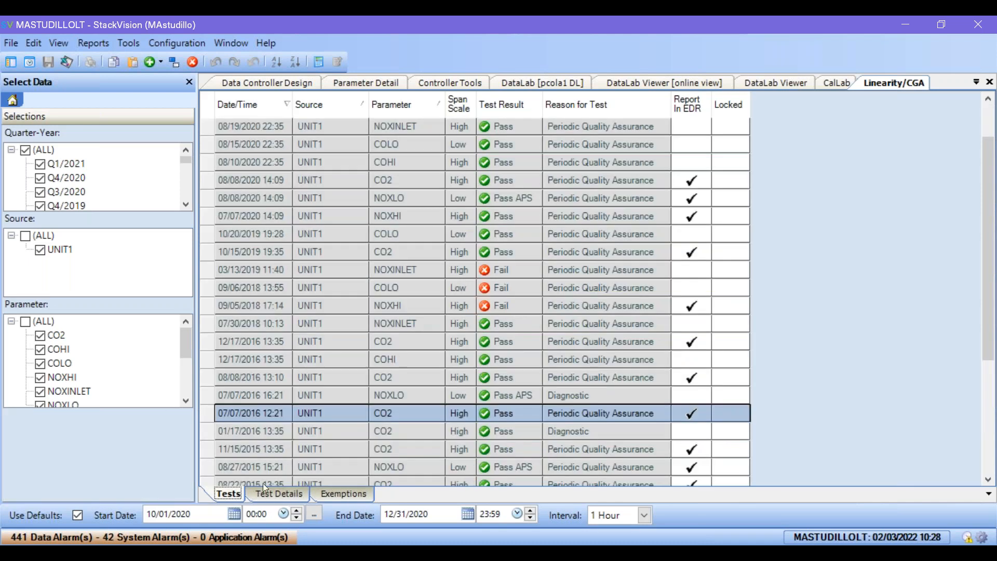
{"action": "left_click", "coordinate": [288, 495]}
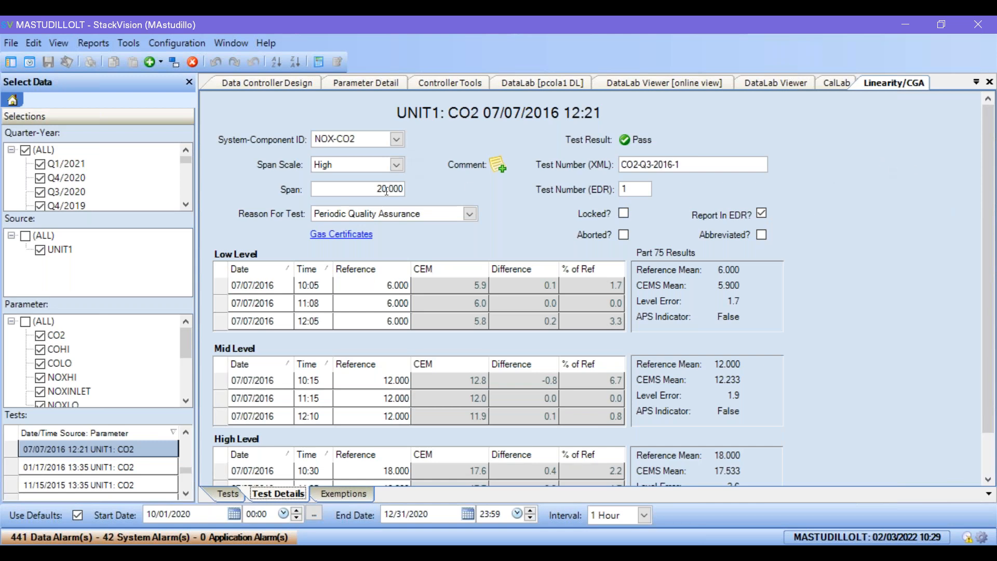
Step: Inspect the Span value and the available Reason For Test options of the CO2 test
{"action": "left_click_drag", "start_coordinate": [387, 188], "coordinate": [423, 194]}
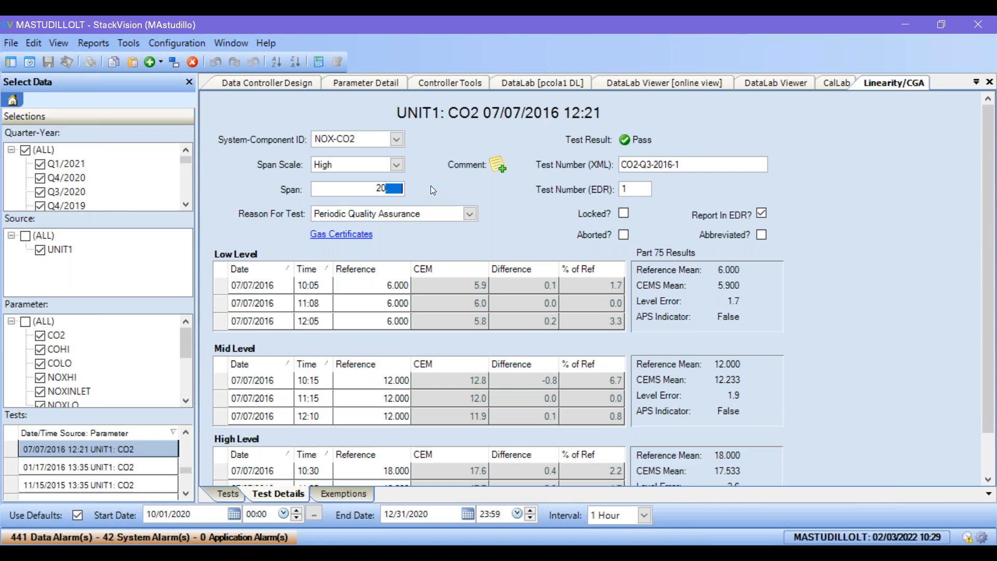
{"action": "left_click", "coordinate": [425, 175]}
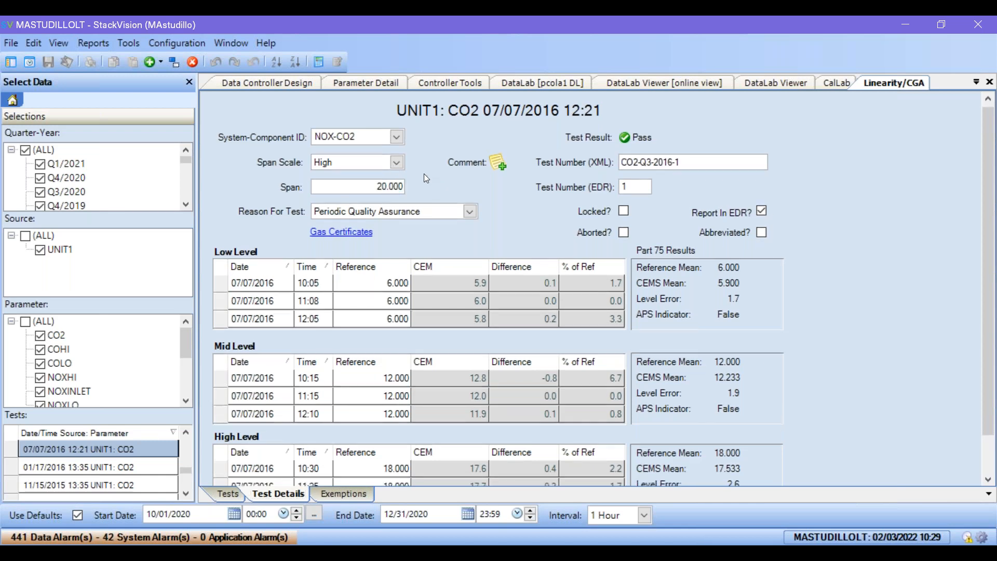
{"action": "left_click", "coordinate": [470, 212]}
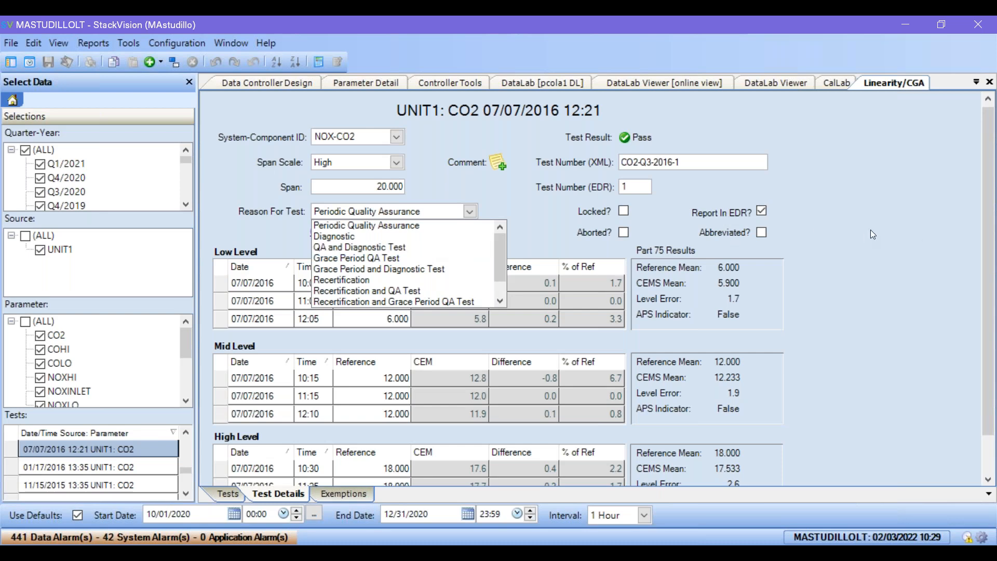
{"action": "left_click", "coordinate": [836, 205]}
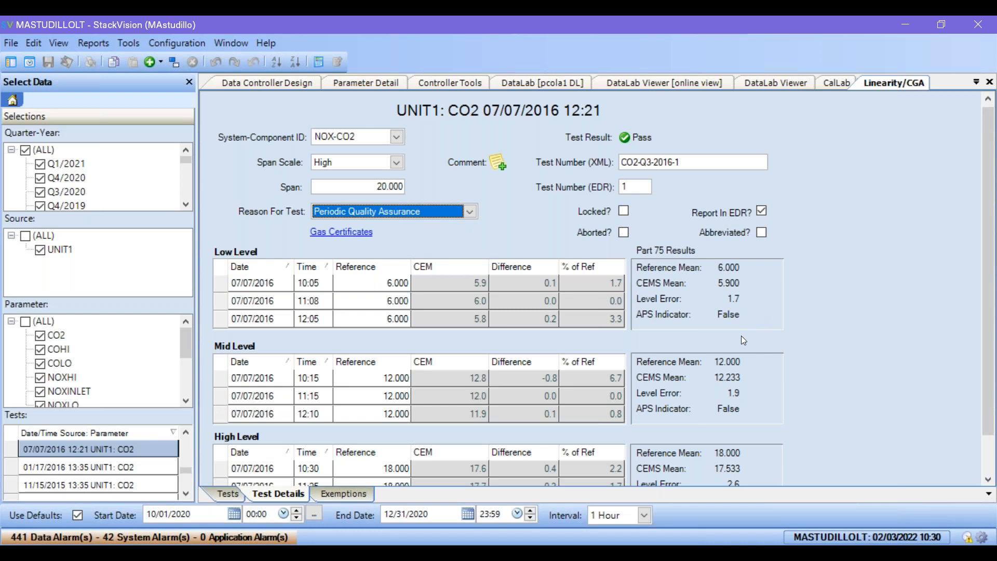
Step: Examine the low, mid and high level runs and the Part 75 results of the CO2 test
{"action": "scroll", "coordinate": [743, 340], "scroll_direction": "down", "scroll_amount": 1}
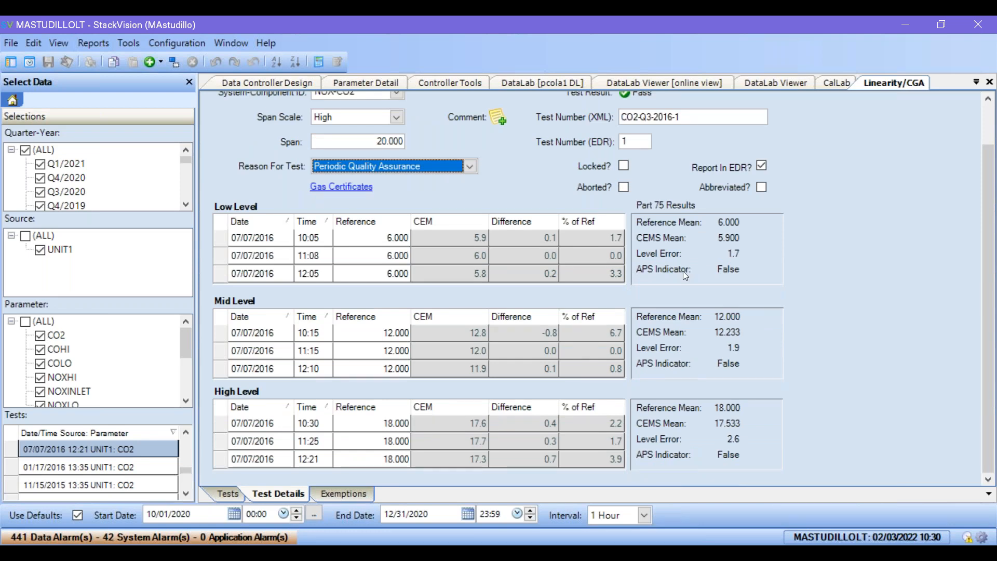
{"action": "scroll", "coordinate": [683, 273], "scroll_direction": "up", "scroll_amount": 1}
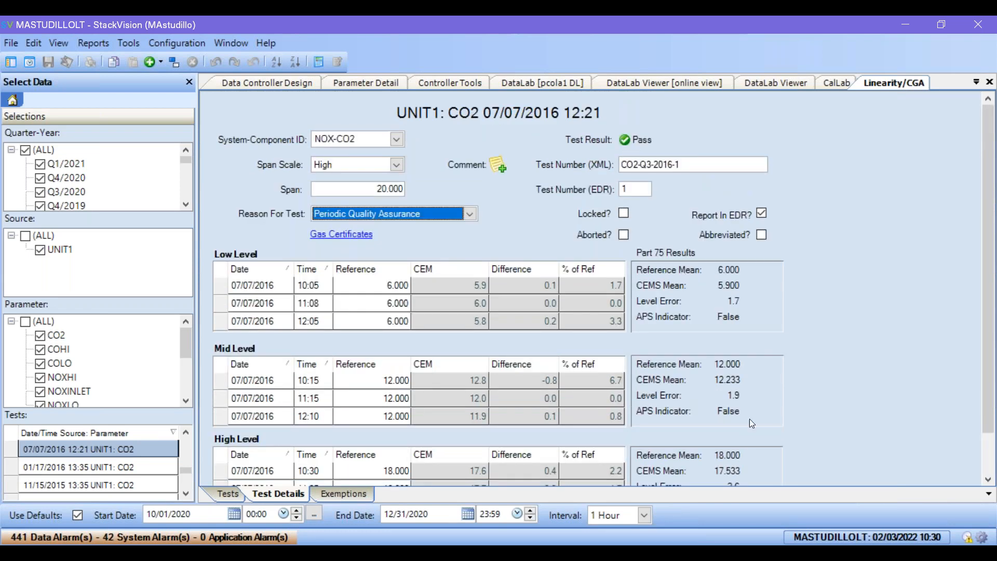
{"action": "scroll", "coordinate": [713, 422], "scroll_direction": "down", "scroll_amount": 1}
{"action": "scroll", "coordinate": [671, 164], "scroll_direction": "up", "scroll_amount": 1}
Step: Return to the test list and open the details of the UNIT1 NOXLO test dated 08/08/2020 14:09
{"action": "left_click", "coordinate": [223, 494]}
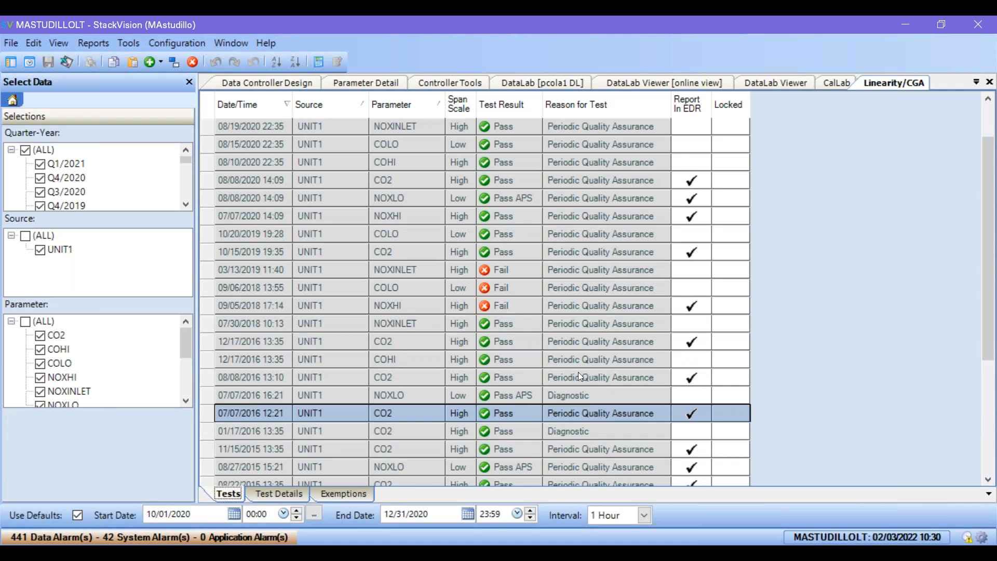
{"action": "scroll", "coordinate": [646, 236], "scroll_direction": "up", "scroll_amount": 1}
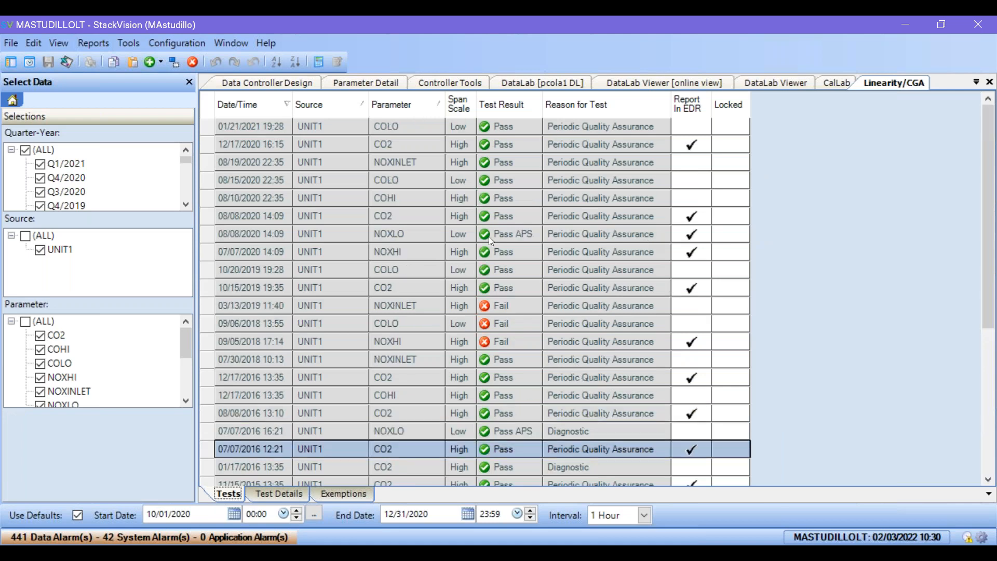
{"action": "left_click", "coordinate": [207, 233]}
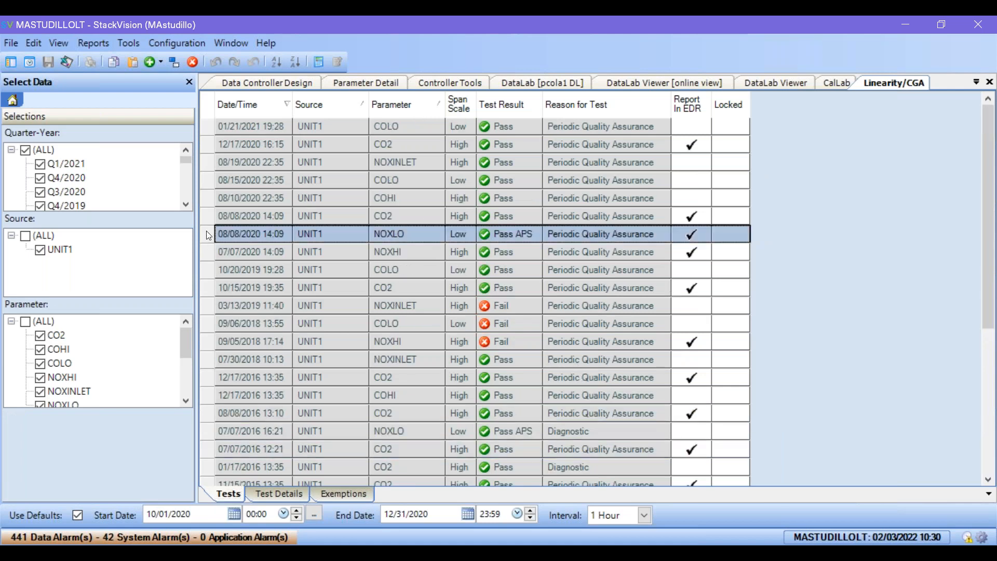
{"action": "double_click", "coordinate": [206, 234]}
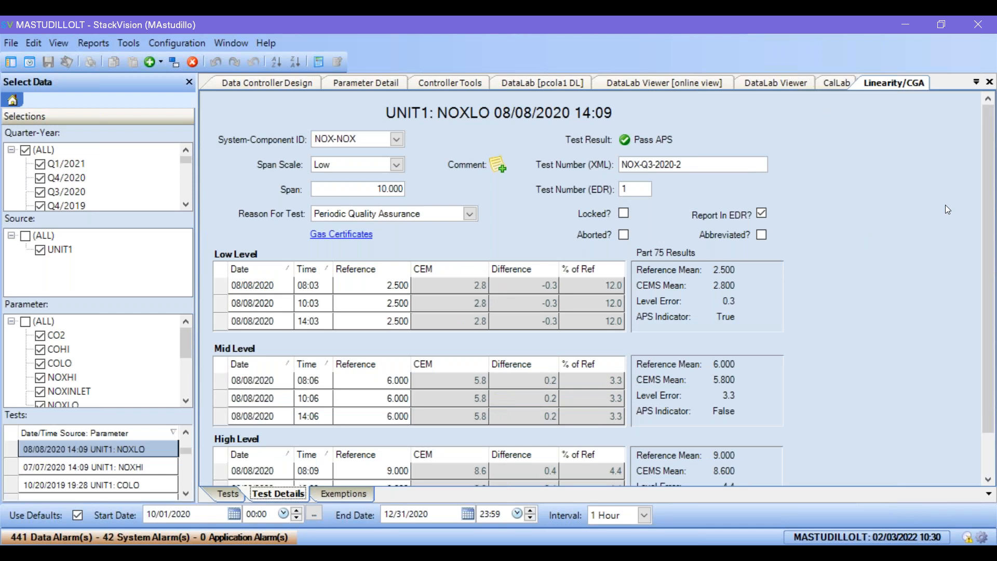
Step: Mark the Pass APS result, the Low Level heading and its APS Indicator with a yellow highlighter, and clear the marks
{"action": "key", "text": "alt+Tab"}
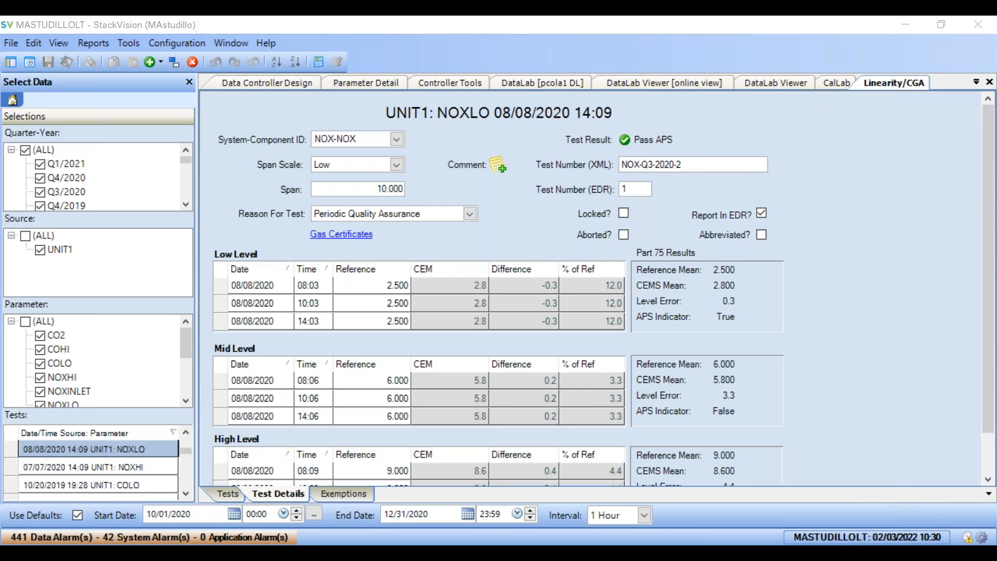
{"action": "left_click_drag", "start_coordinate": [688, 140], "coordinate": [753, 129]}
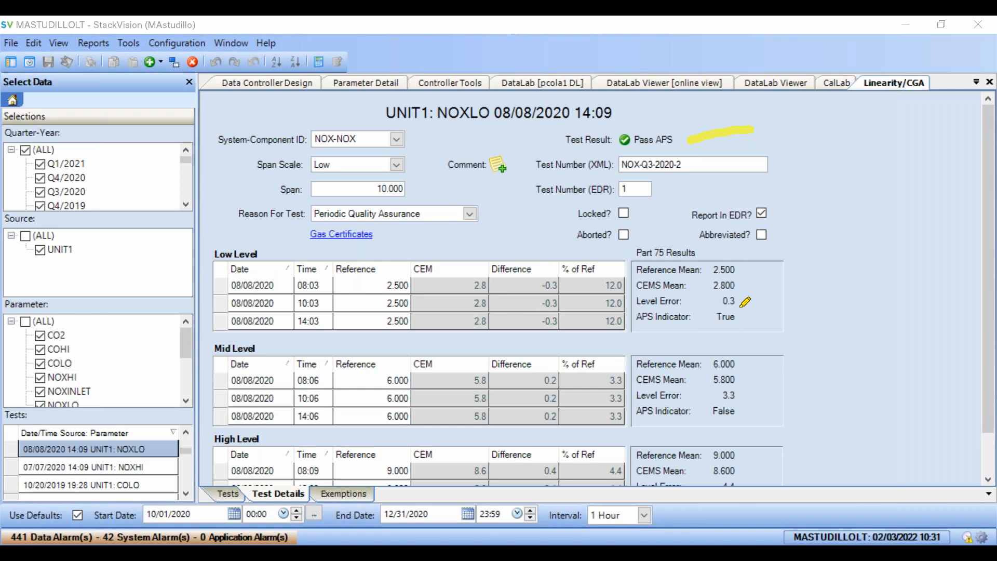
{"action": "left_click_drag", "start_coordinate": [271, 254], "coordinate": [299, 254]}
{"action": "left_click_drag", "start_coordinate": [740, 320], "coordinate": [783, 319]}
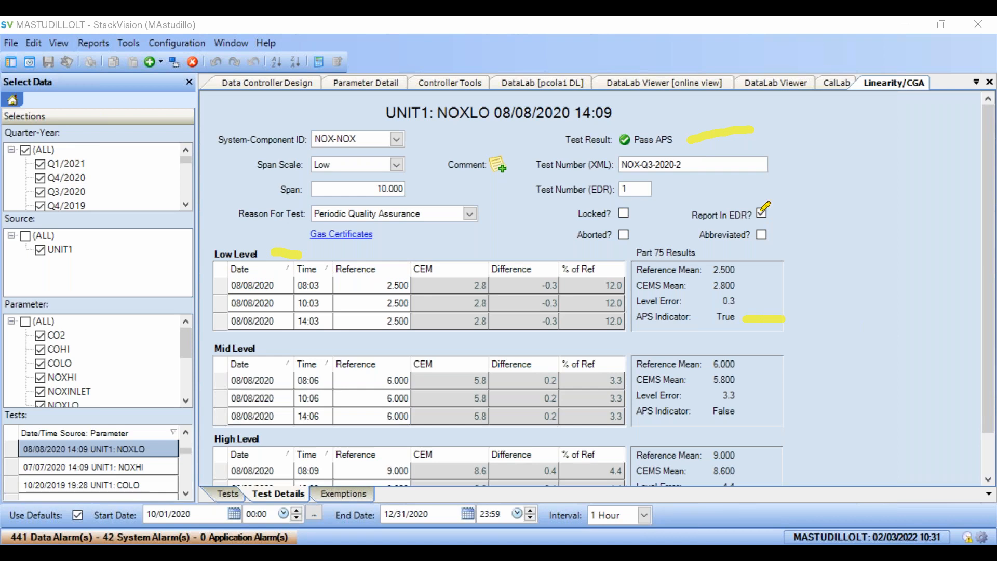
{"action": "key", "text": "Escape"}
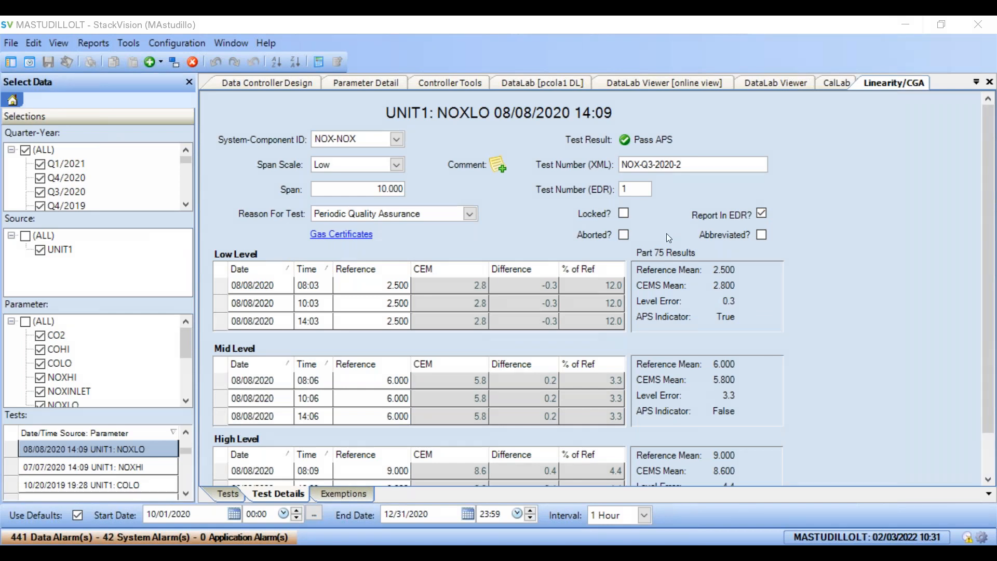
Step: Review the mid and high level runs of the NOXLO test alongside their Part 75 results
{"action": "scroll", "coordinate": [440, 296], "scroll_direction": "down", "scroll_amount": 2}
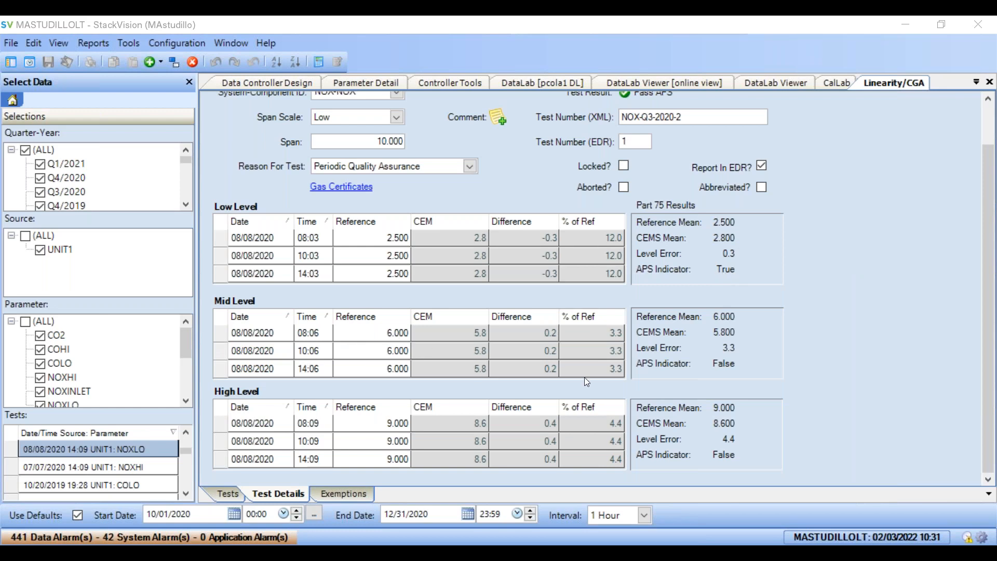
{"action": "scroll", "coordinate": [744, 389], "scroll_direction": "up", "scroll_amount": 1}
{"action": "scroll", "coordinate": [737, 386], "scroll_direction": "down", "scroll_amount": 1}
{"action": "scroll", "coordinate": [812, 317], "scroll_direction": "up", "scroll_amount": 2}
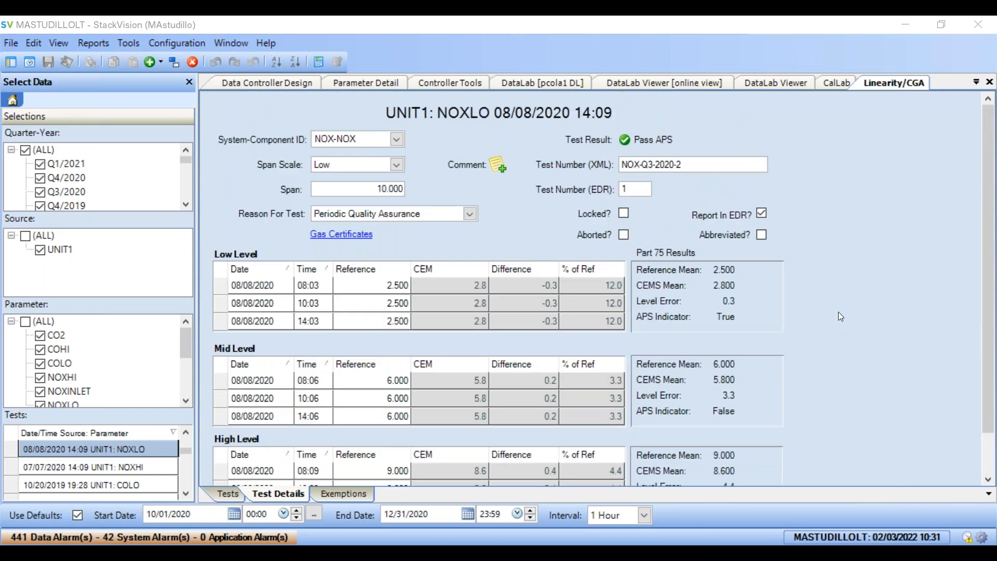
Step: Toggle the Report In EDR option of the NOXLO test, and lock and unlock the test
{"action": "left_click", "coordinate": [761, 213]}
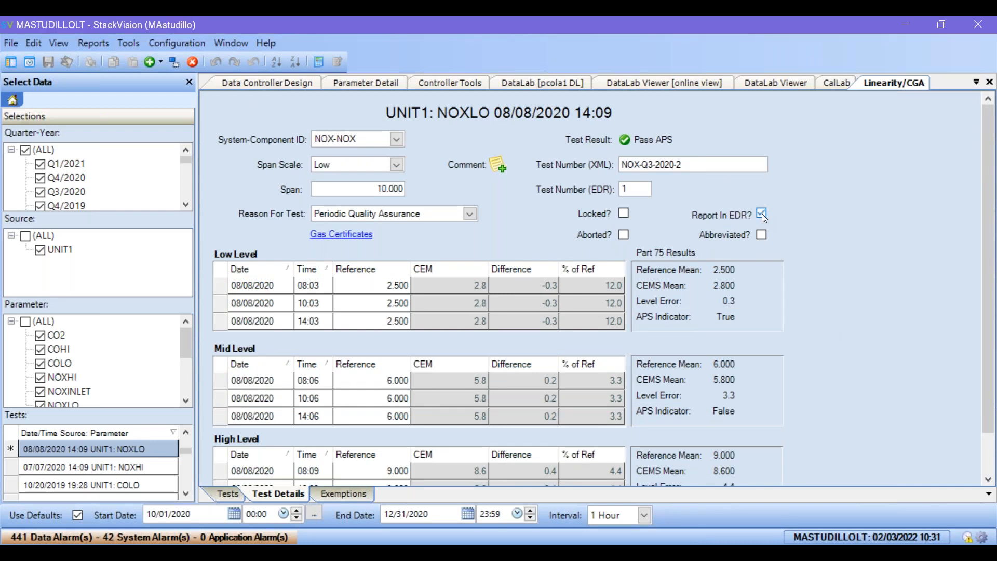
{"action": "left_click", "coordinate": [625, 212]}
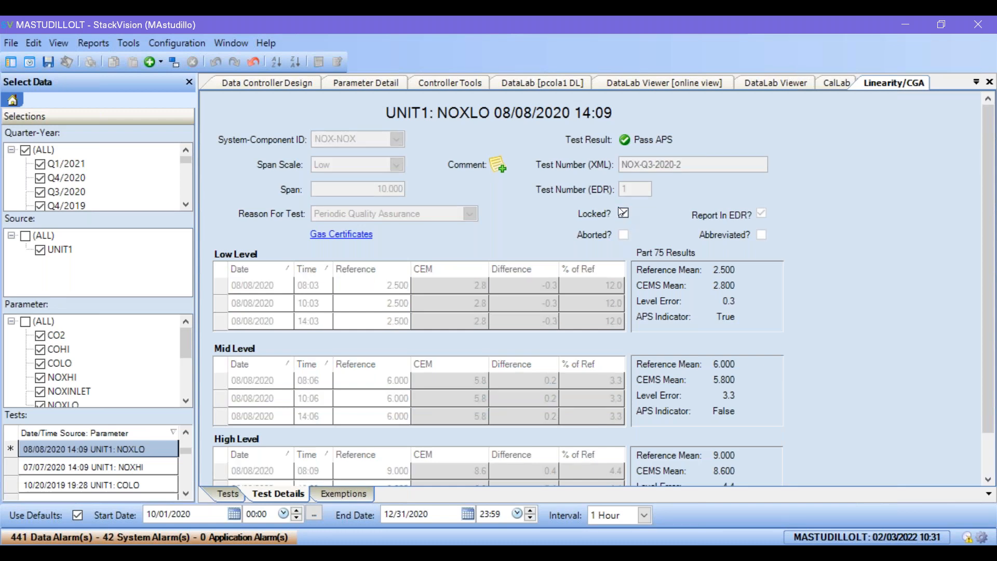
{"action": "scroll", "coordinate": [392, 293], "scroll_direction": "down", "scroll_amount": 1}
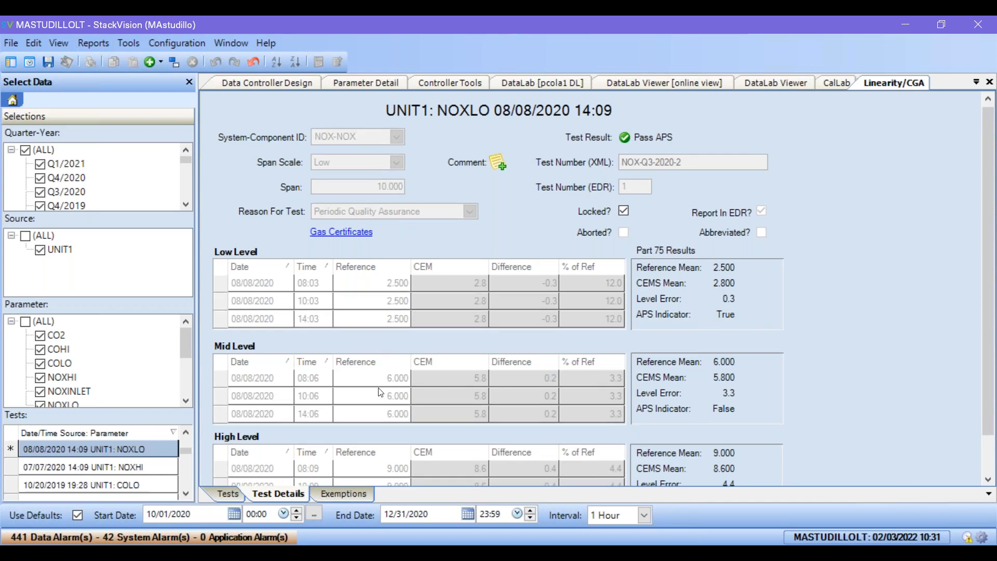
{"action": "left_click", "coordinate": [624, 212]}
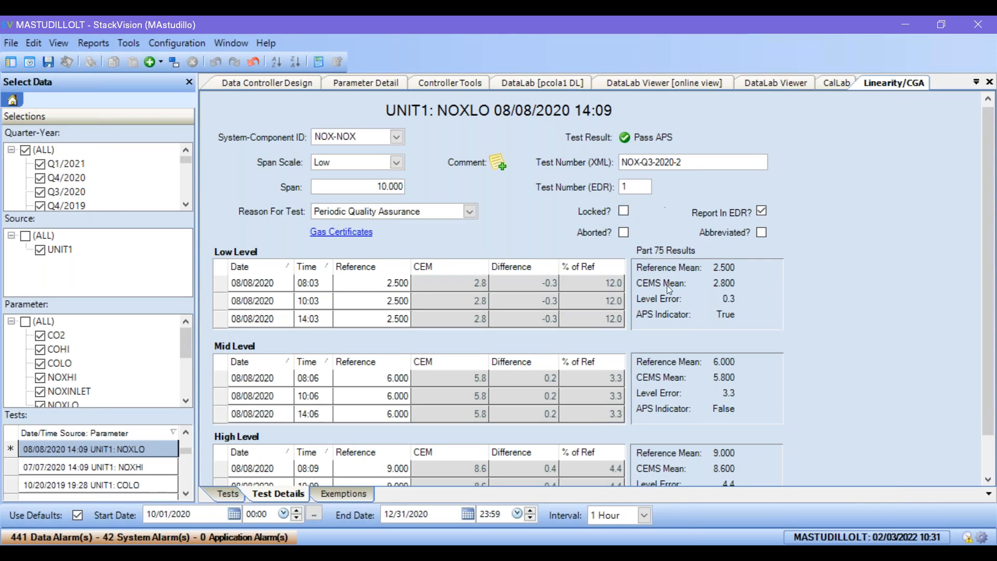
Step: View the Locking Action options in the Data Locking Wizard, and close the wizard without locking any data
{"action": "left_click", "coordinate": [127, 44]}
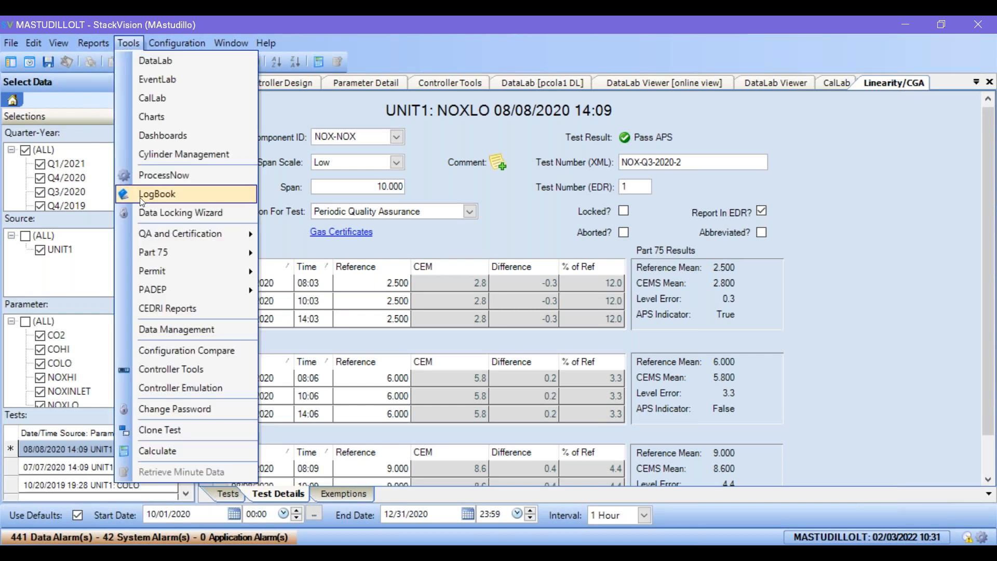
{"action": "left_click", "coordinate": [210, 218]}
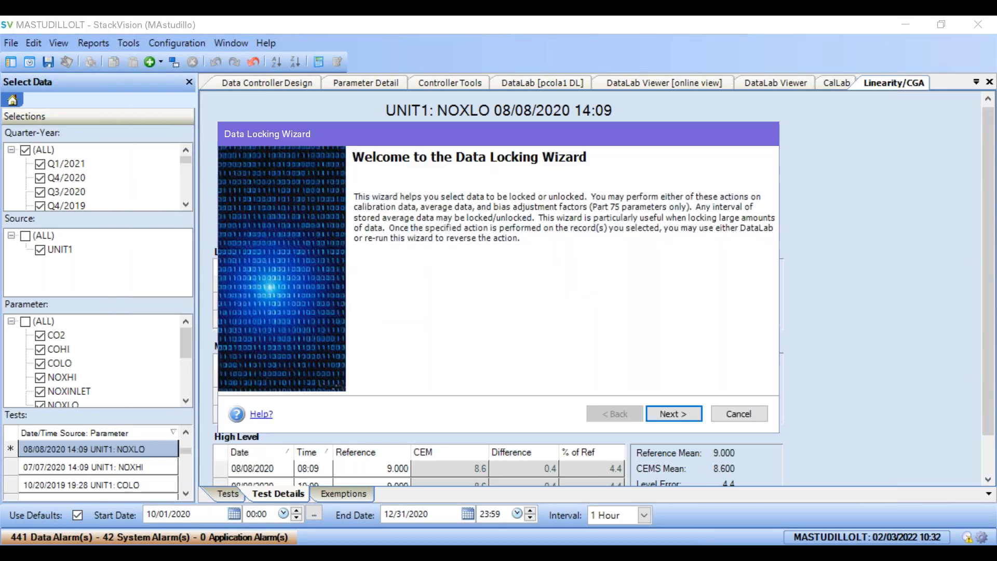
{"action": "left_click", "coordinate": [674, 417]}
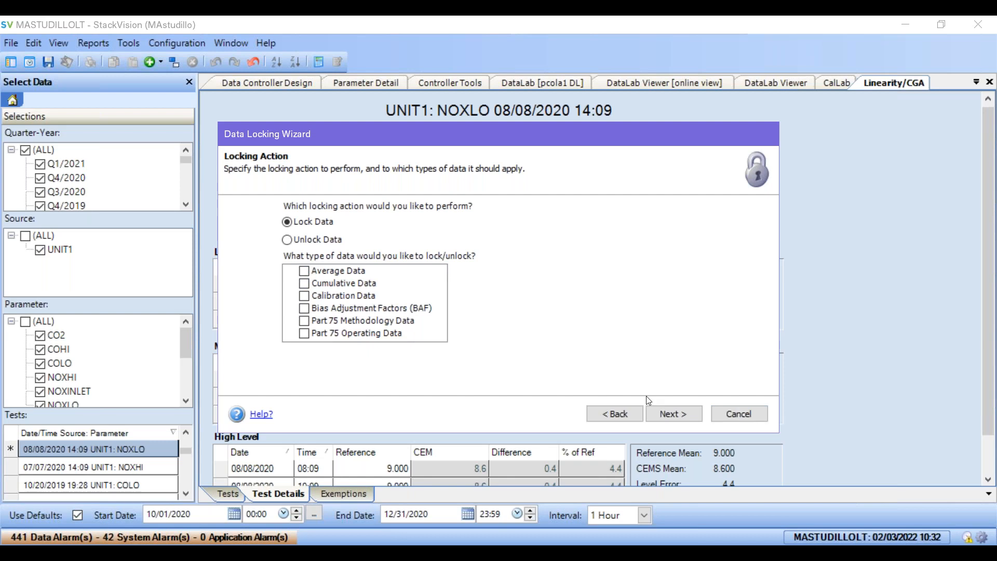
{"action": "left_click", "coordinate": [612, 414]}
{"action": "left_click", "coordinate": [738, 415]}
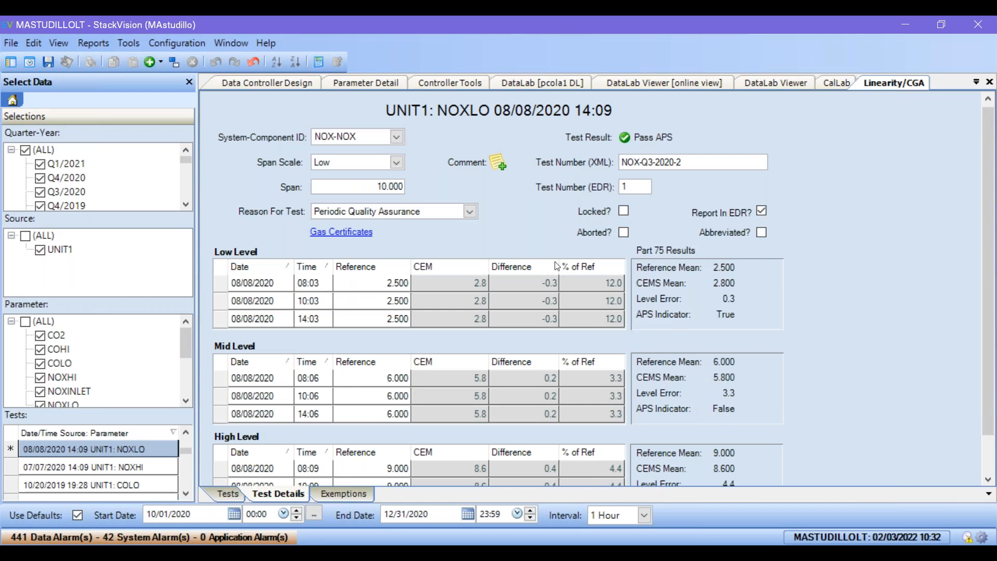
Step: Enter "simple text" as the comment of the UNIT1 NOXLO test, clear it, and close the comment box
{"action": "scroll", "coordinate": [487, 217], "scroll_direction": "up", "scroll_amount": 1}
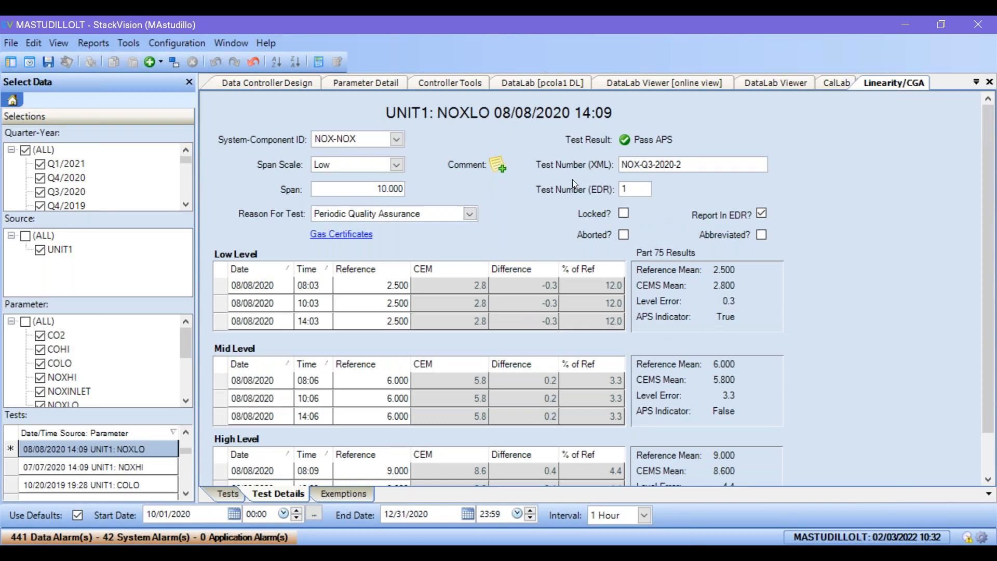
{"action": "left_click", "coordinate": [502, 172]}
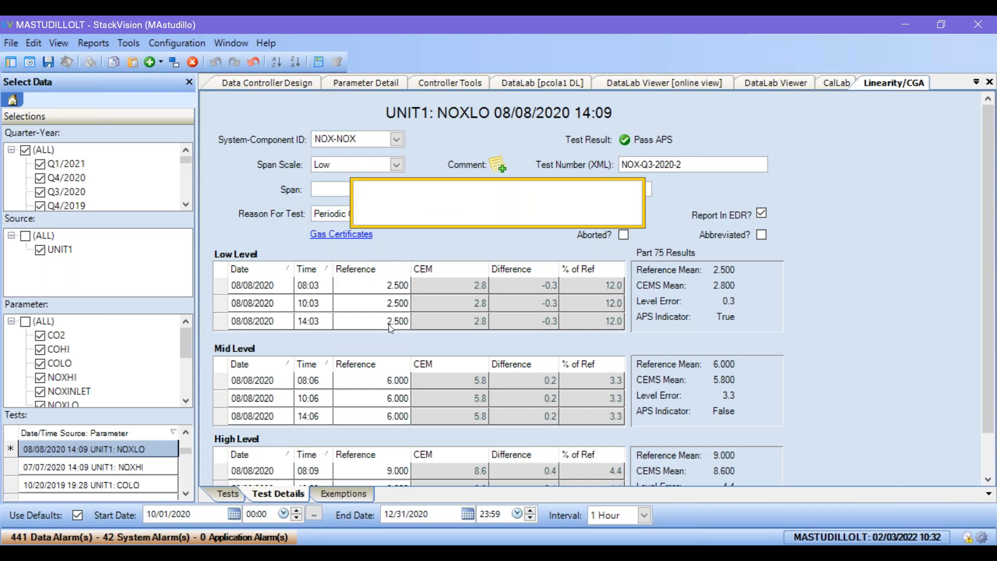
{"action": "type", "text": "simple text"}
{"action": "key", "text": "ctrl+a"}
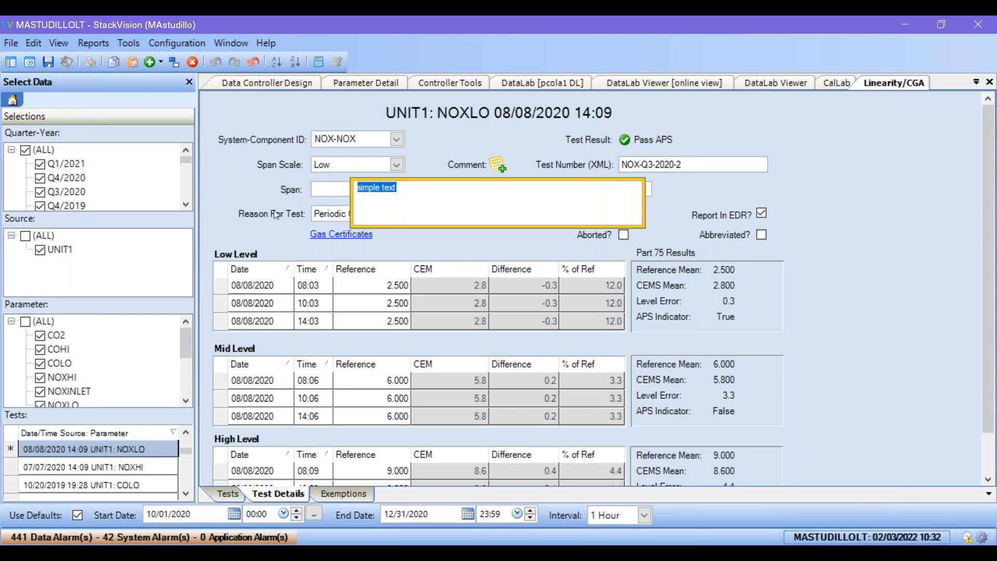
{"action": "key", "text": "BackSpace"}
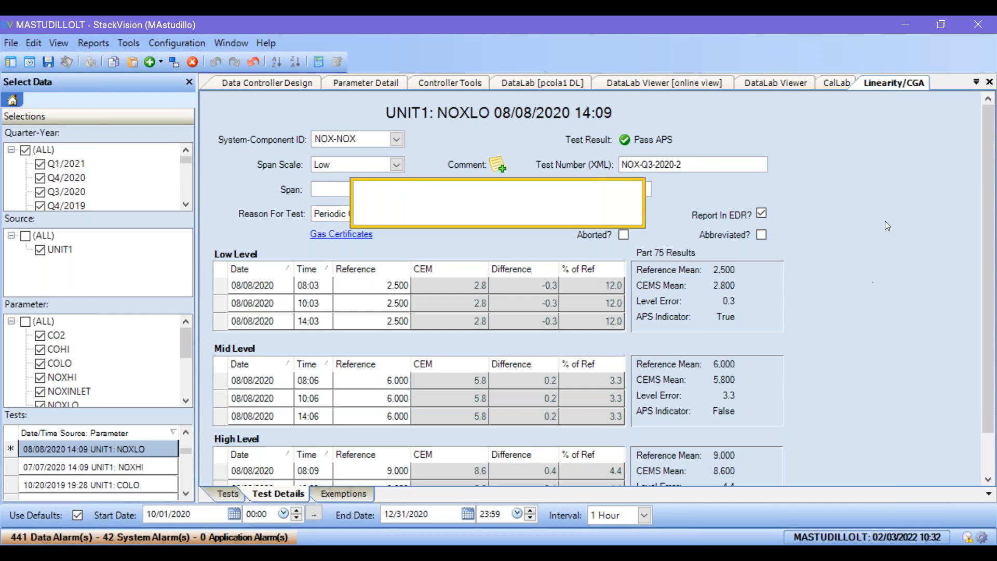
{"action": "left_click", "coordinate": [229, 193]}
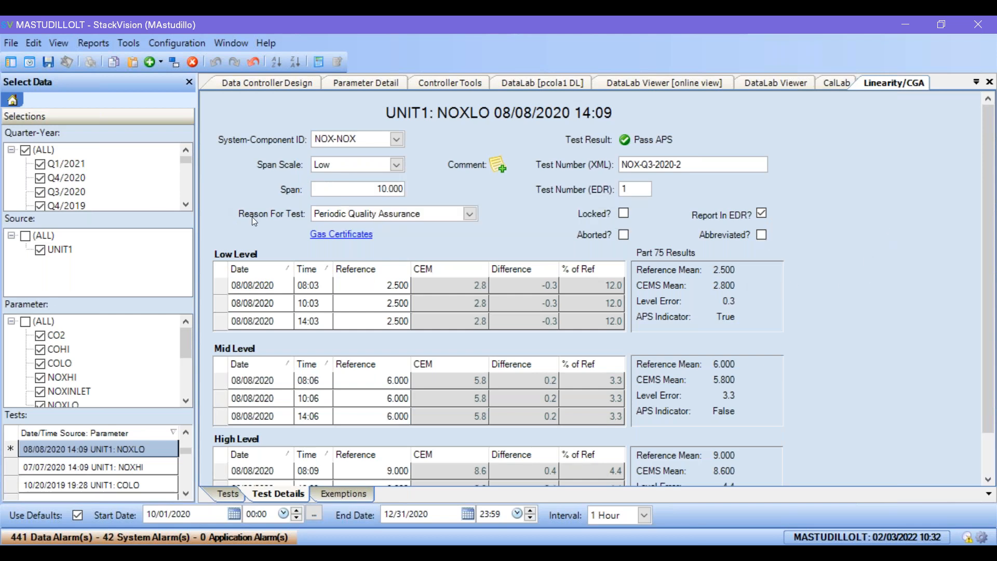
Step: View the gas certificates available for the low level of the NOXLO test, try Cylinder Management, and close the certificate dialogs
{"action": "left_click", "coordinate": [339, 235]}
{"action": "left_click", "coordinate": [493, 232]}
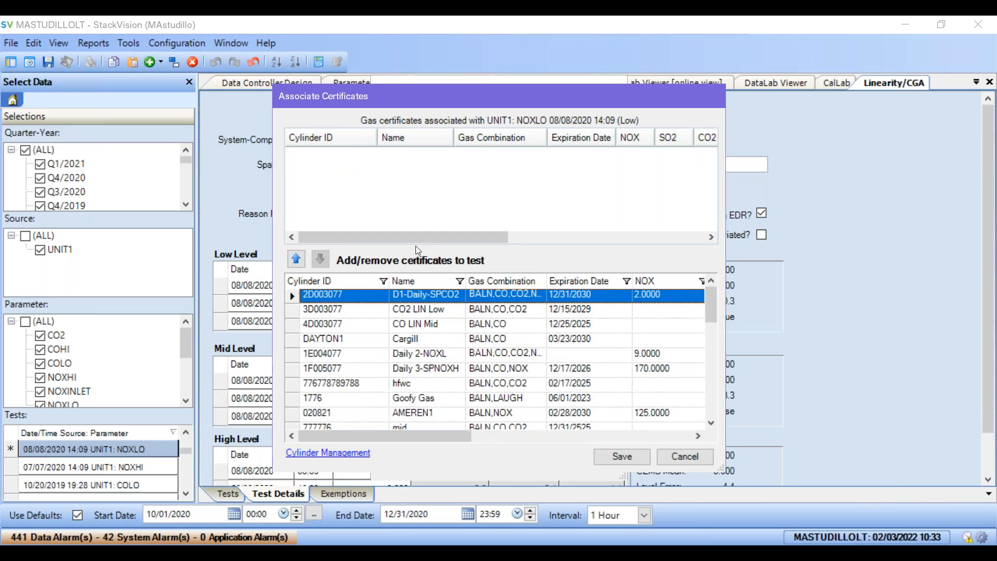
{"action": "left_click_drag", "start_coordinate": [507, 104], "coordinate": [613, 103]}
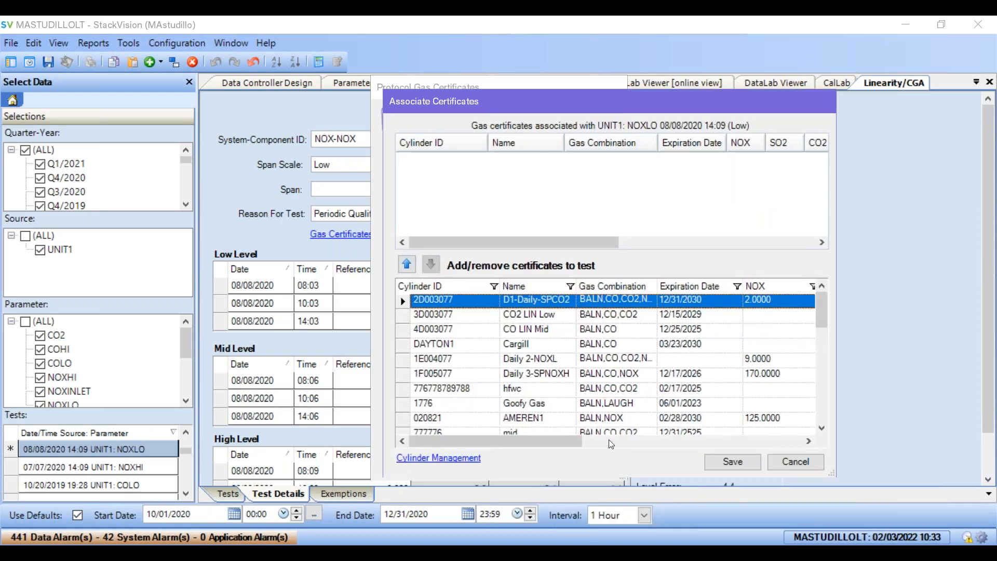
{"action": "left_click", "coordinate": [471, 460]}
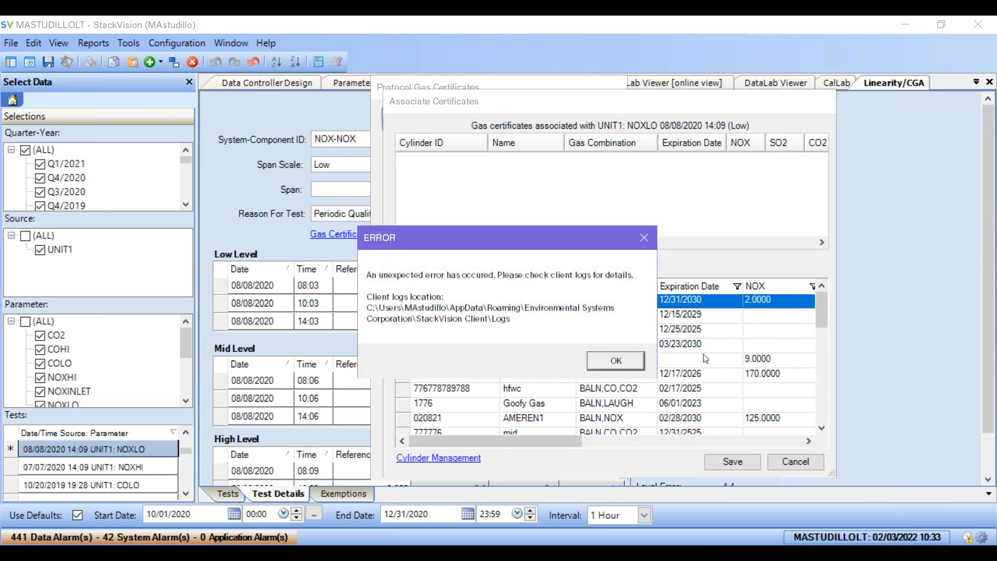
{"action": "left_click", "coordinate": [602, 356]}
{"action": "left_click", "coordinate": [606, 361]}
{"action": "left_click", "coordinate": [641, 241]}
{"action": "left_click", "coordinate": [808, 465]}
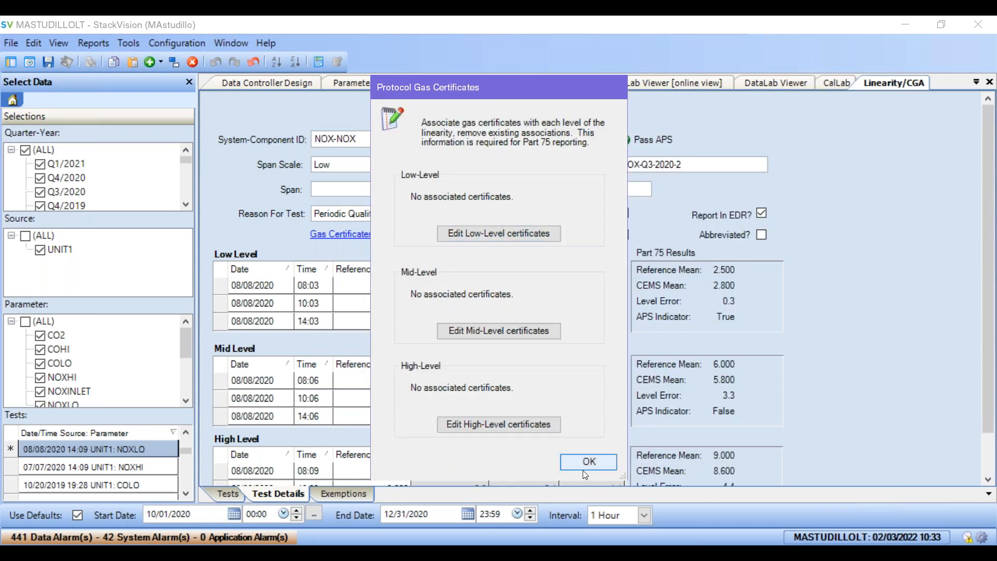
{"action": "left_click", "coordinate": [586, 466]}
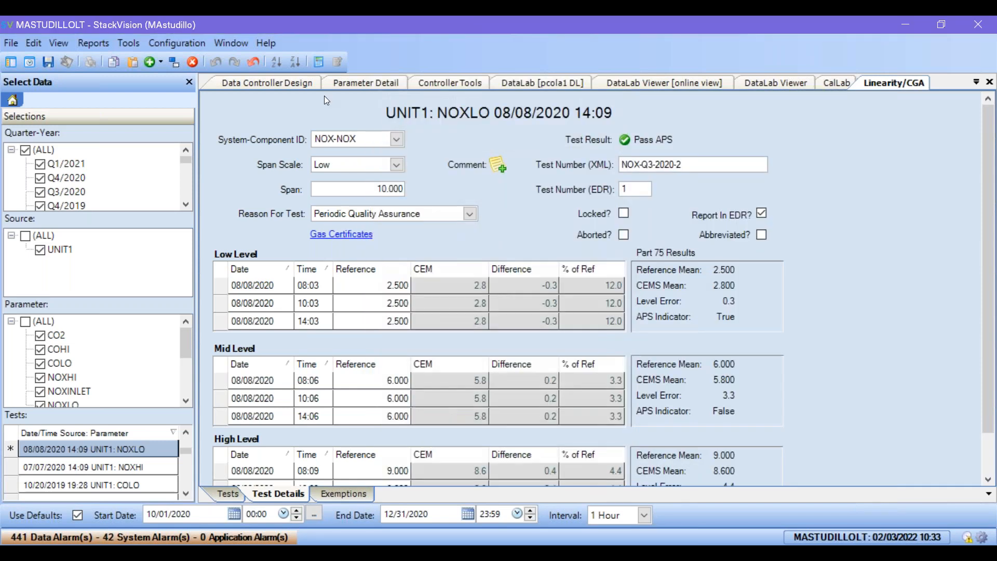
{"action": "left_click", "coordinate": [130, 45]}
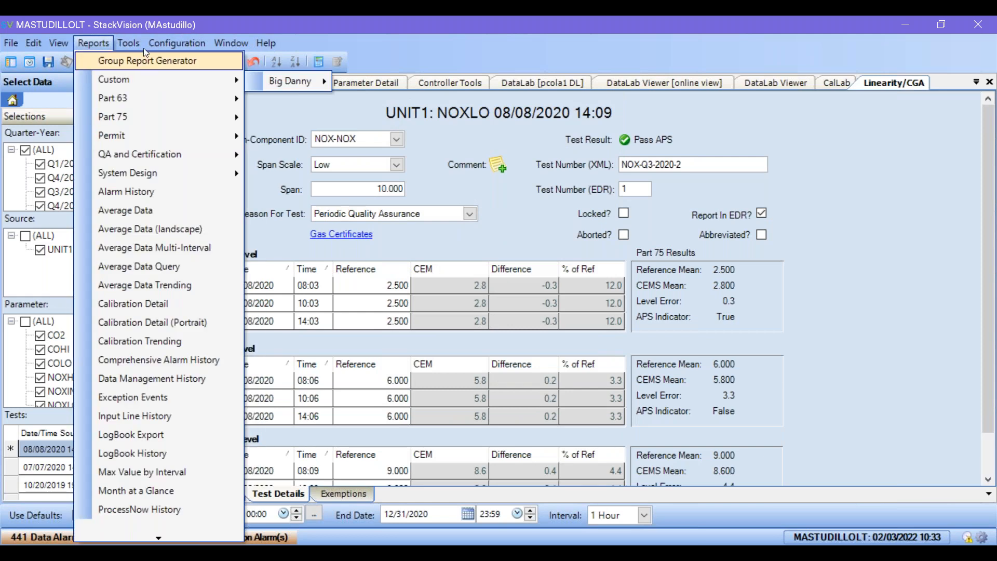
{"action": "left_click", "coordinate": [137, 139]}
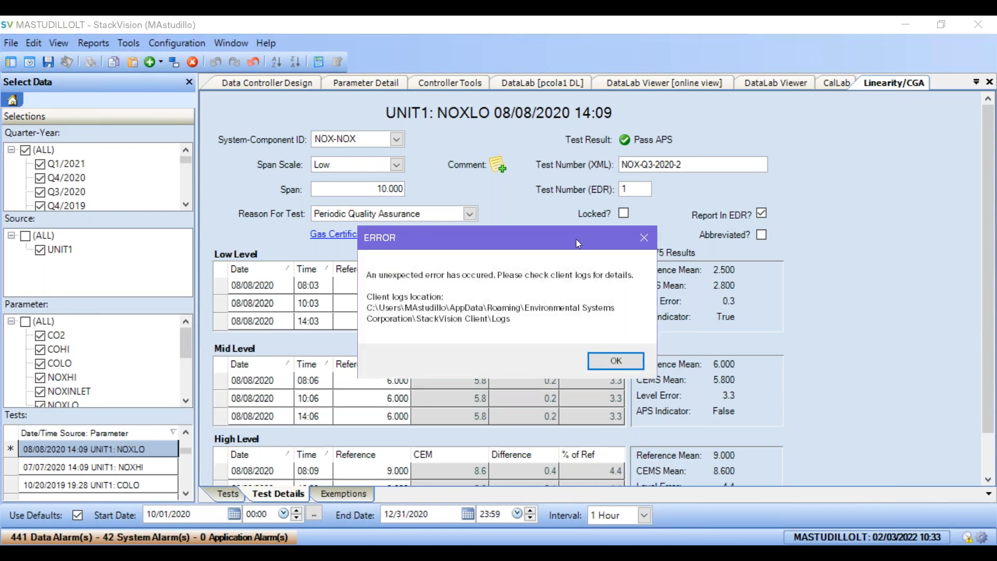
{"action": "left_click", "coordinate": [639, 365]}
{"action": "left_click", "coordinate": [639, 365]}
{"action": "left_click", "coordinate": [639, 365]}
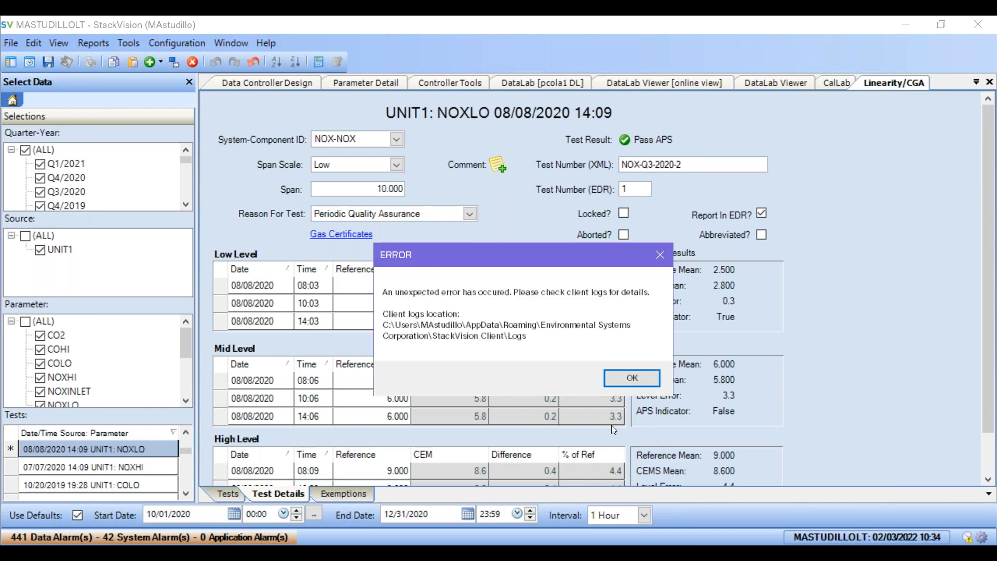
{"action": "left_click", "coordinate": [637, 385]}
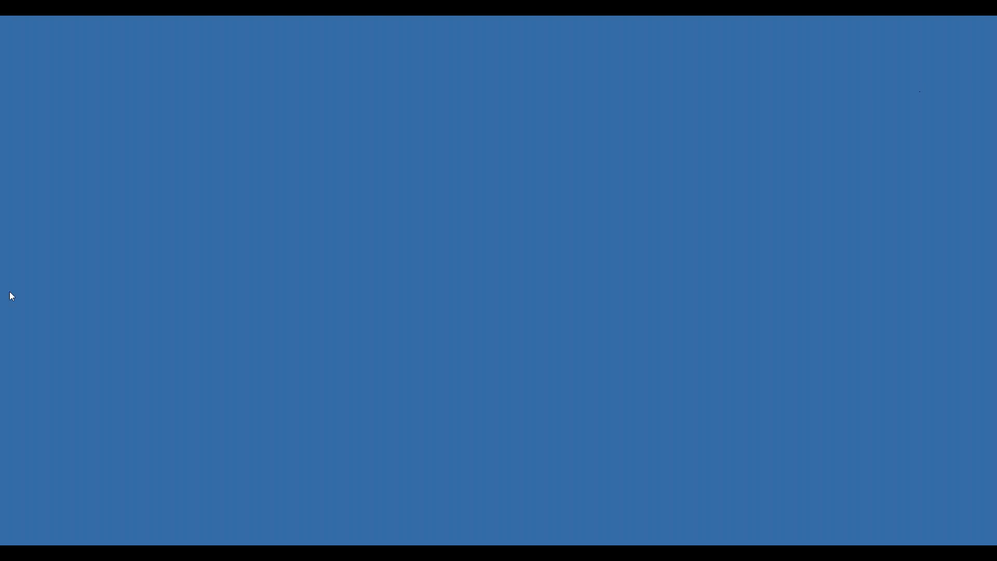
Step: Start StackVision again from the Windows program list and maximize its window
{"action": "left_click", "coordinate": [25, 528]}
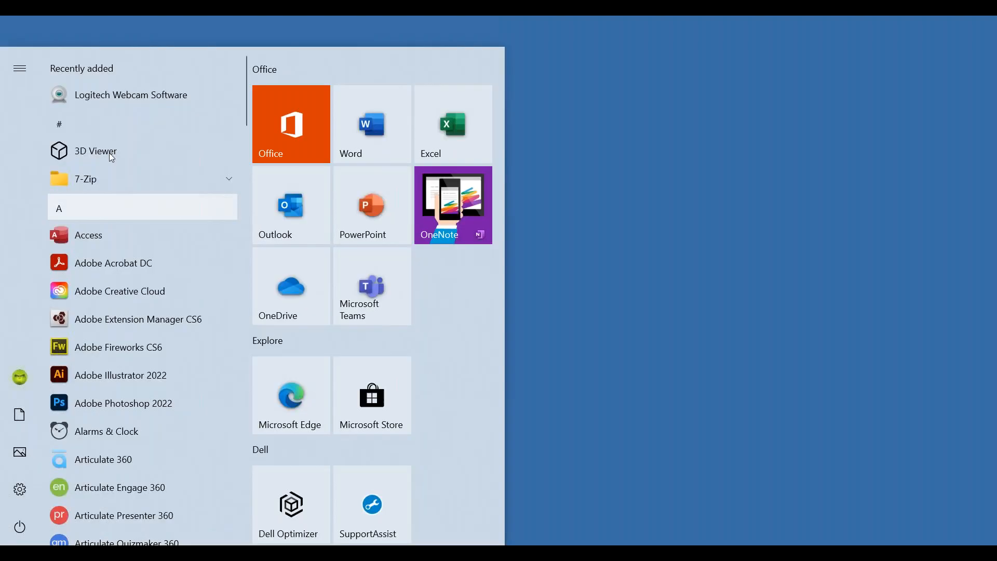
{"action": "left_click", "coordinate": [86, 218]}
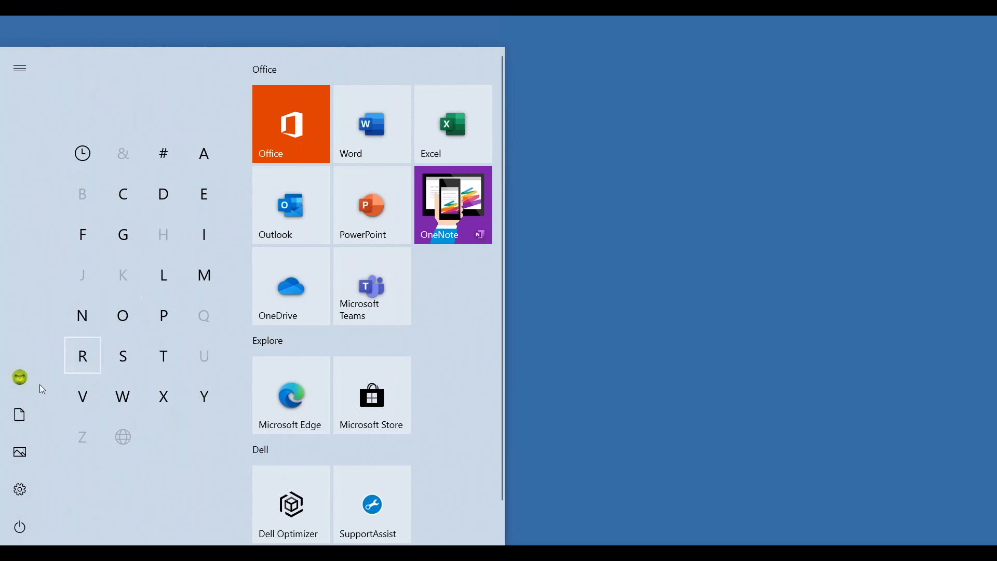
{"action": "left_click", "coordinate": [109, 366]}
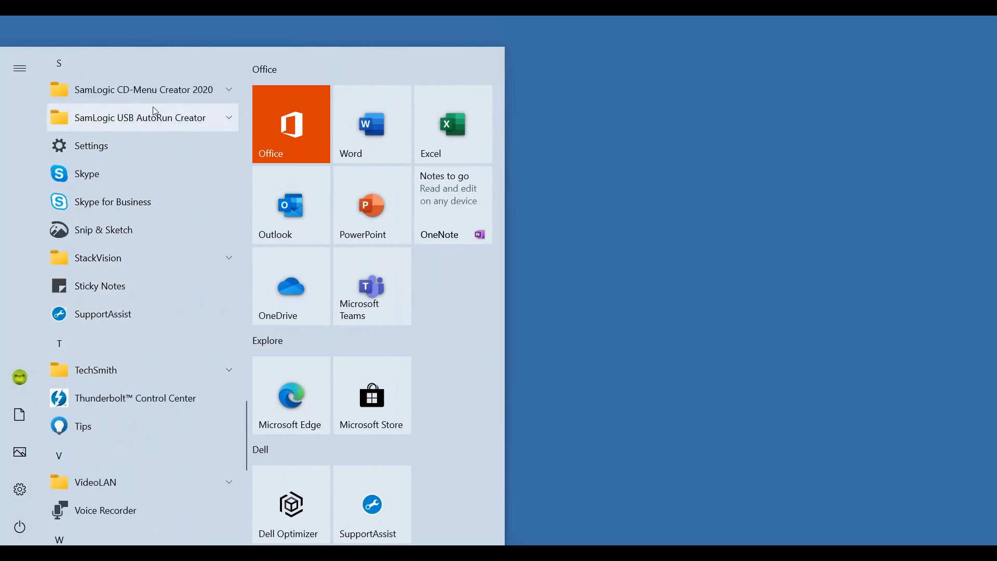
{"action": "left_click", "coordinate": [132, 259]}
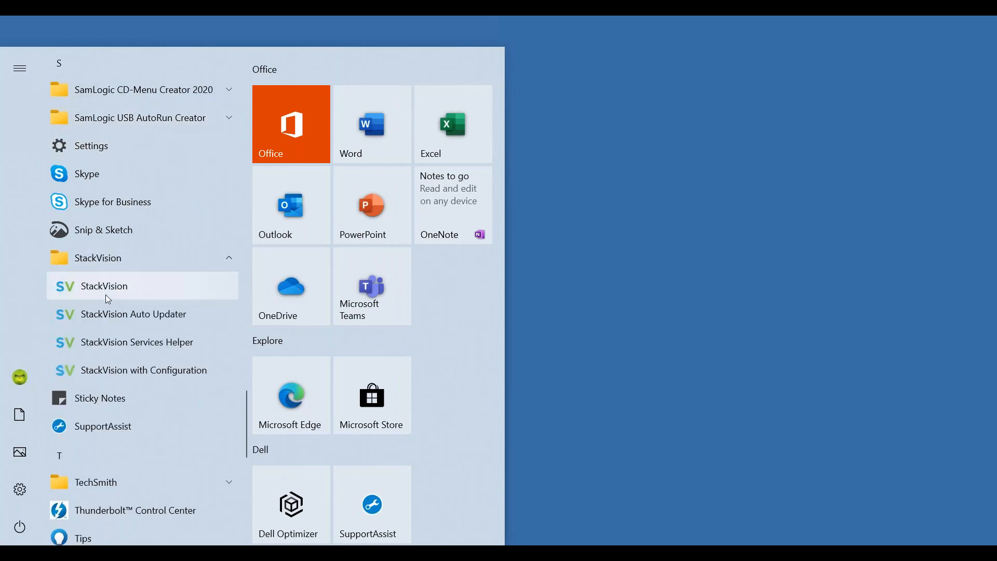
{"action": "left_click", "coordinate": [107, 288]}
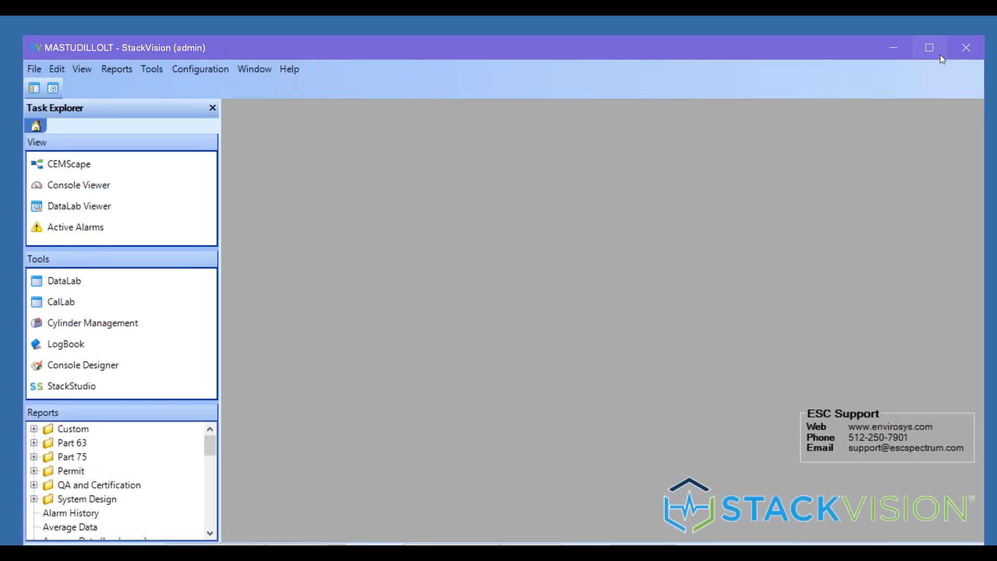
{"action": "left_click", "coordinate": [933, 47]}
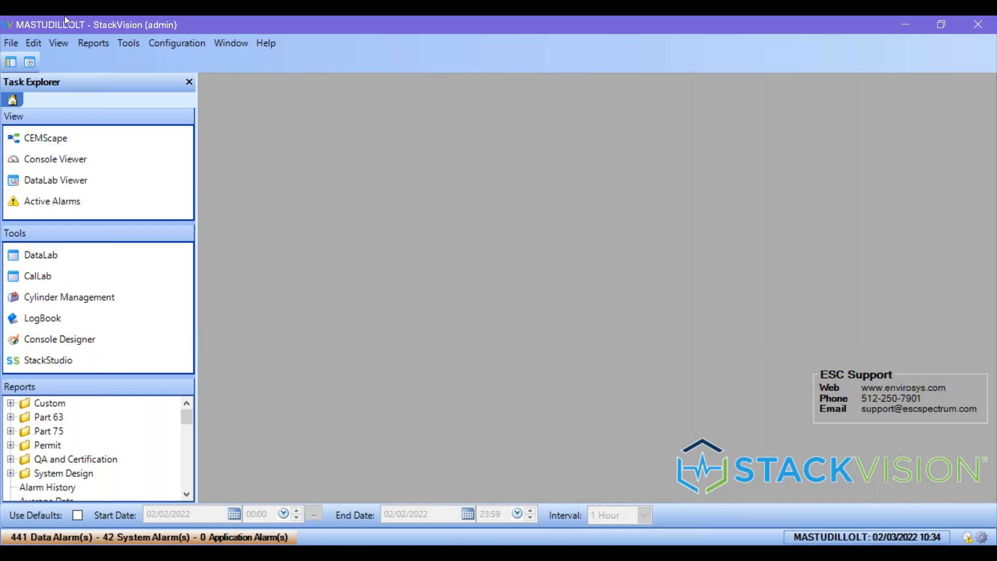
Step: Open the Linearity/CGA tool among the QA and Certification tools
{"action": "left_click", "coordinate": [136, 49]}
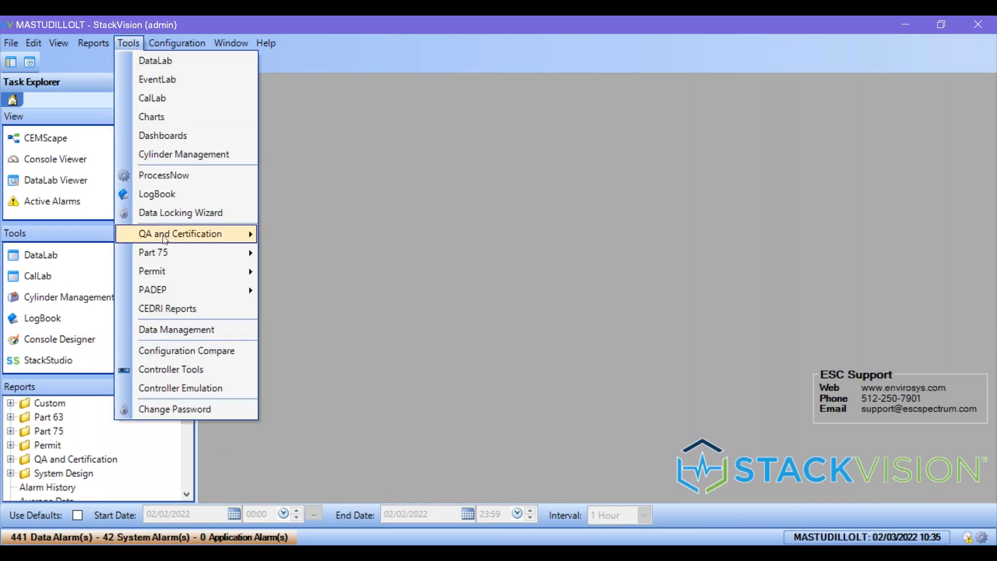
{"action": "mouse_move", "coordinate": [244, 234]}
{"action": "left_click", "coordinate": [372, 237]}
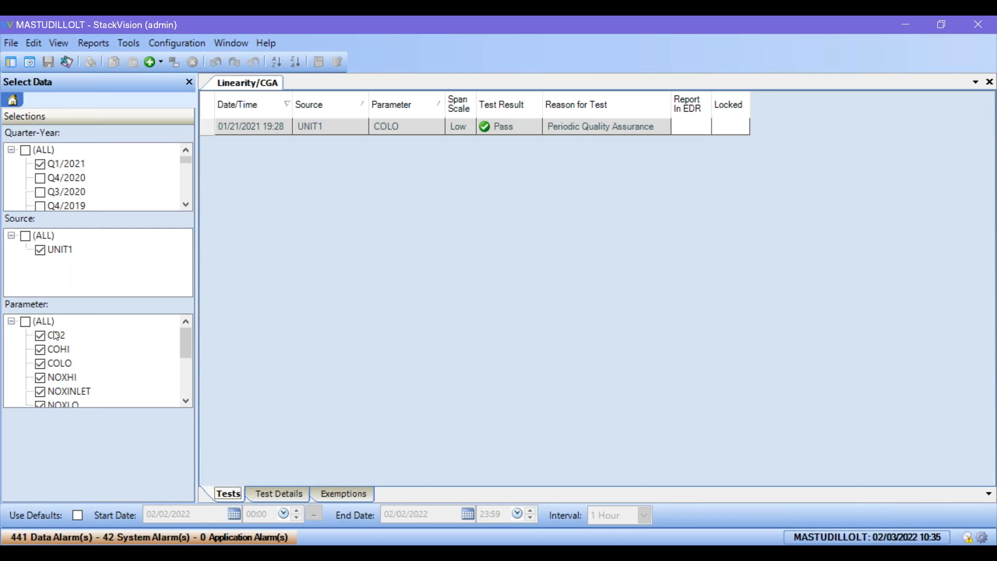
Step: Start adding tests from linearity sequences, include sequences already applied, and select all quarters
{"action": "left_click", "coordinate": [161, 62]}
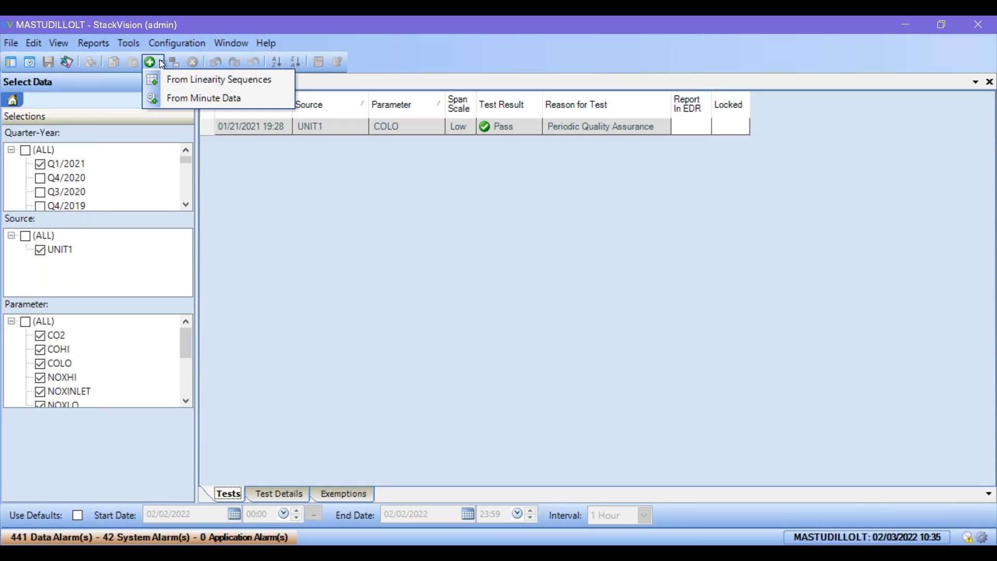
{"action": "left_click", "coordinate": [267, 83]}
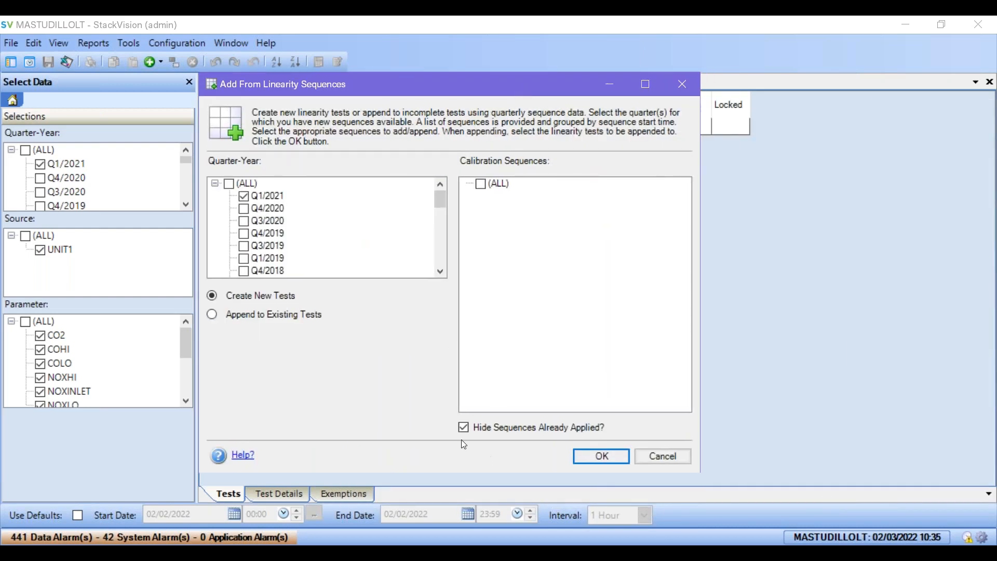
{"action": "left_click", "coordinate": [460, 430]}
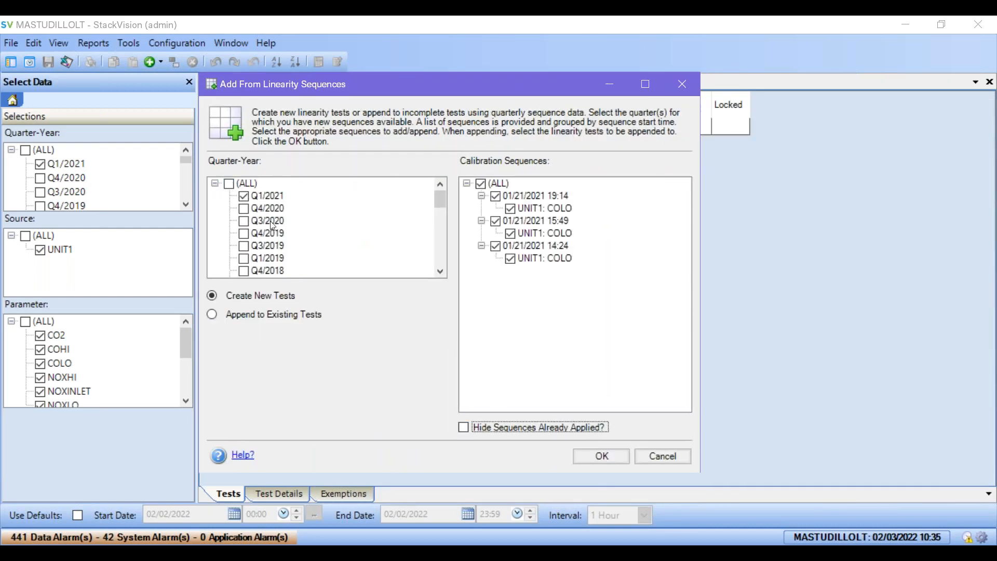
{"action": "left_click_drag", "start_coordinate": [441, 201], "coordinate": [403, 151]}
{"action": "left_click", "coordinate": [229, 183]}
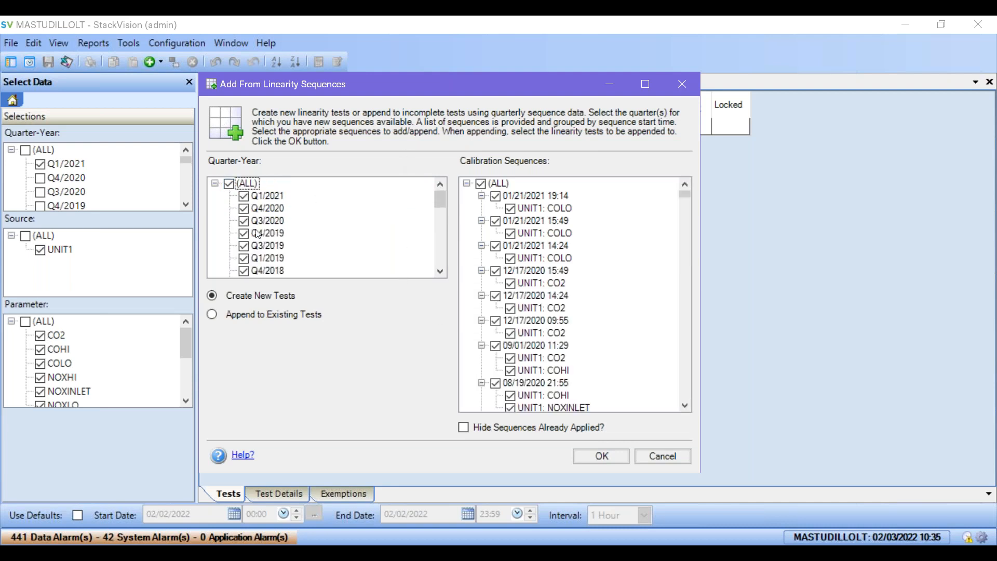
Step: Deselect the 12/17/2020 15:49 CO2 sequence and the 08/19/2020 sequences at 21:55 and 15:49
{"action": "left_click", "coordinate": [551, 283]}
{"action": "scroll", "coordinate": [576, 291], "scroll_direction": "down", "scroll_amount": 3}
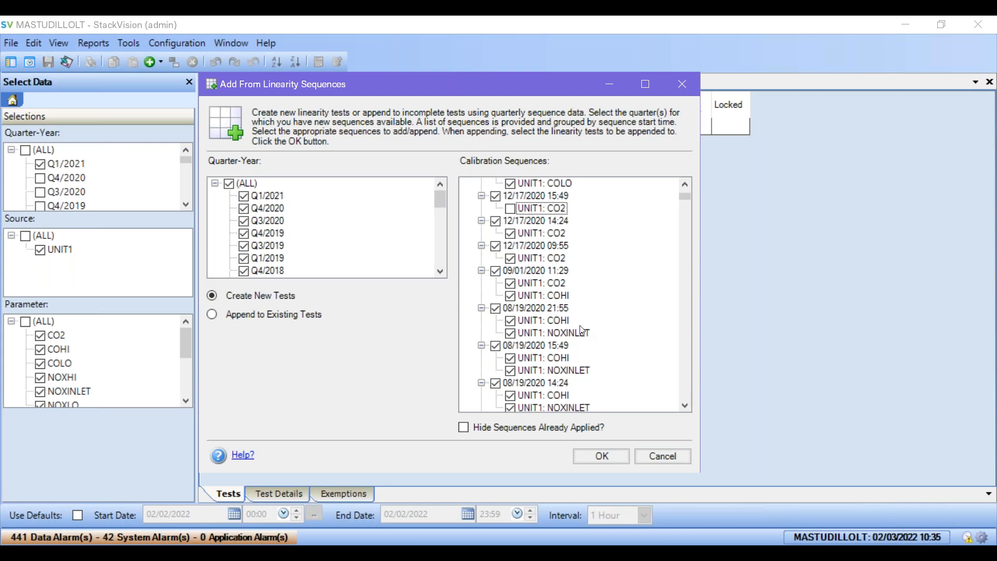
{"action": "scroll", "coordinate": [581, 330], "scroll_direction": "down", "scroll_amount": 3}
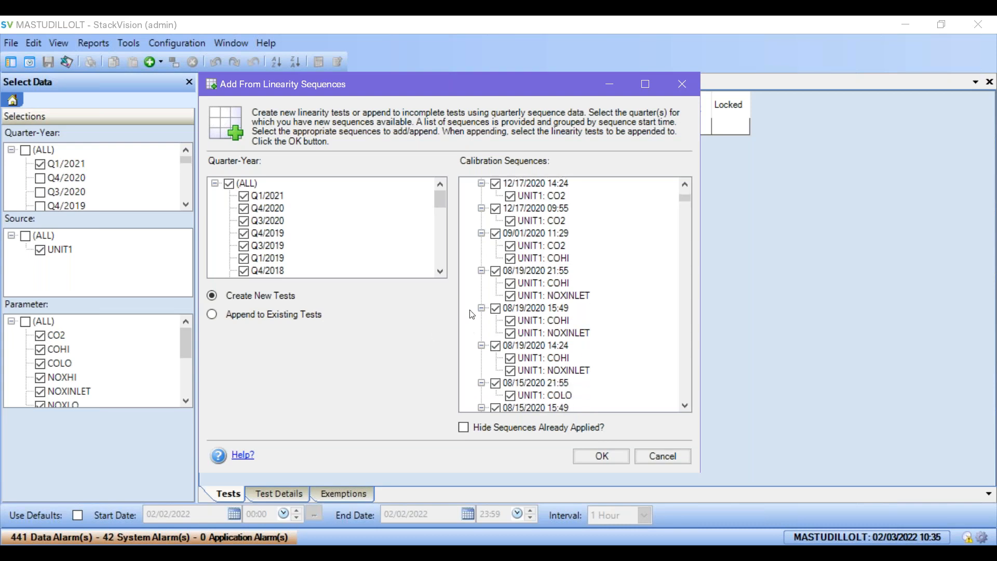
{"action": "left_click", "coordinate": [496, 273]}
{"action": "left_click", "coordinate": [496, 309]}
{"action": "scroll", "coordinate": [506, 300], "scroll_direction": "up", "scroll_amount": 7}
{"action": "scroll", "coordinate": [505, 300], "scroll_direction": "up", "scroll_amount": 1}
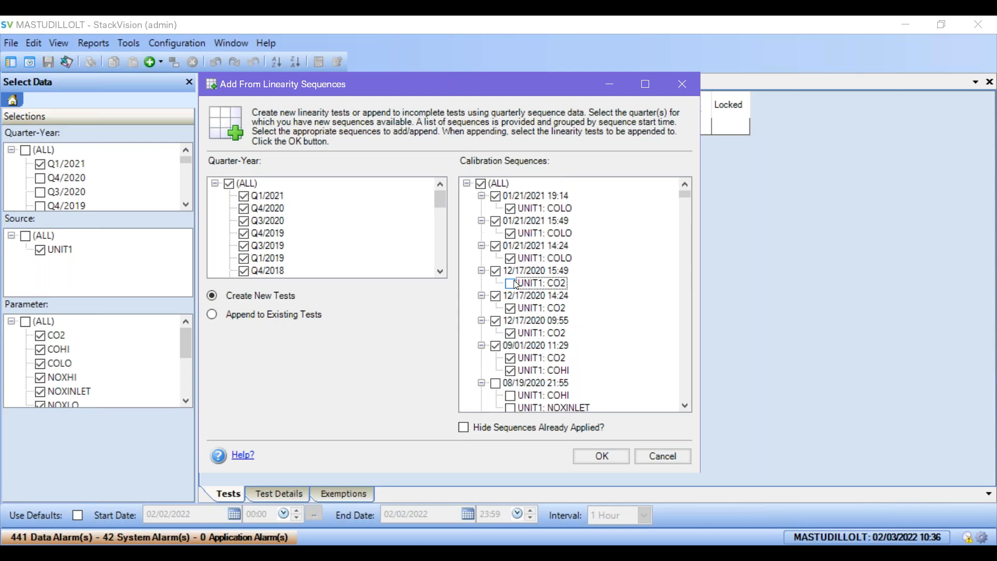
Step: Clear all calibration sequences, select the UNIT1 COHI sequences of 08/19/2020 at 14:24, 15:49 and 21:55, and create new tests from them
{"action": "left_click", "coordinate": [480, 184]}
{"action": "scroll", "coordinate": [490, 298], "scroll_direction": "down", "scroll_amount": 2}
{"action": "scroll", "coordinate": [490, 299], "scroll_direction": "down", "scroll_amount": 3}
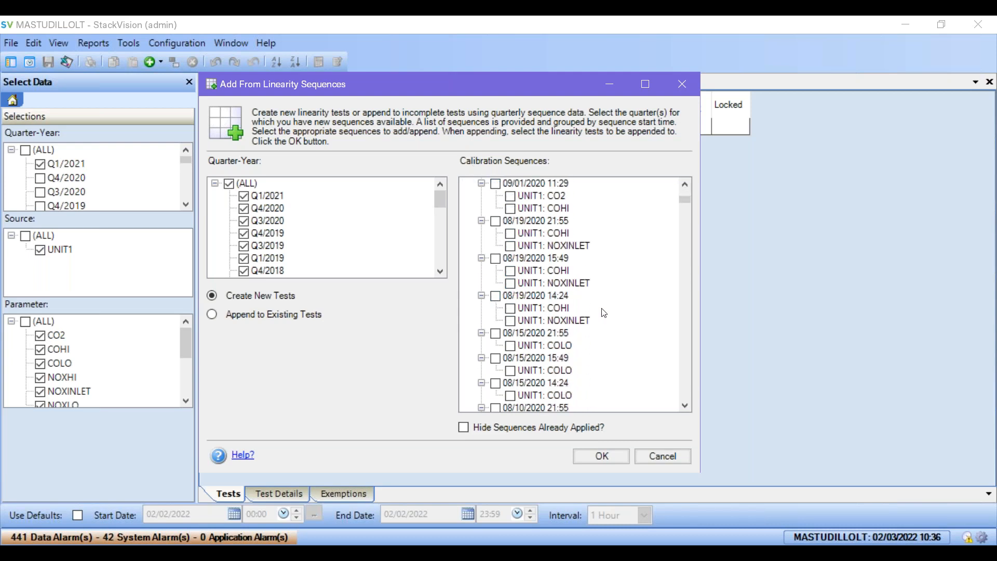
{"action": "scroll", "coordinate": [524, 296], "scroll_direction": "down", "scroll_amount": 2}
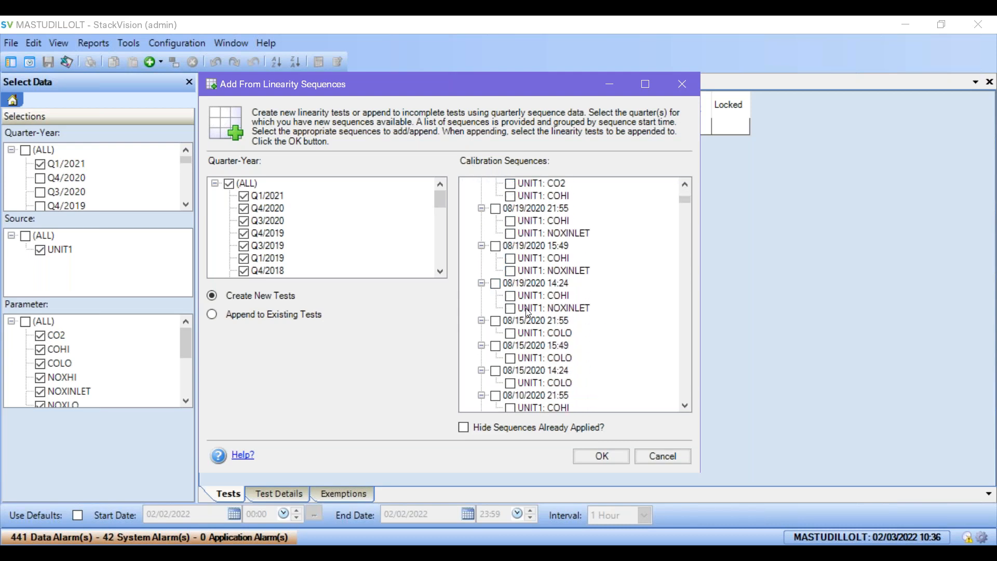
{"action": "scroll", "coordinate": [531, 311], "scroll_direction": "down", "scroll_amount": 2}
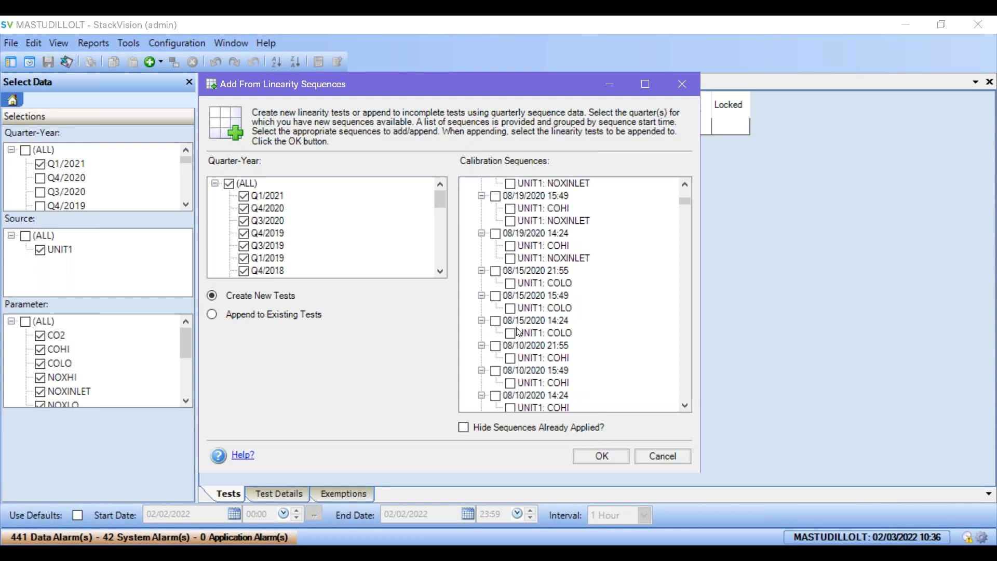
{"action": "scroll", "coordinate": [539, 340], "scroll_direction": "up", "scroll_amount": 3}
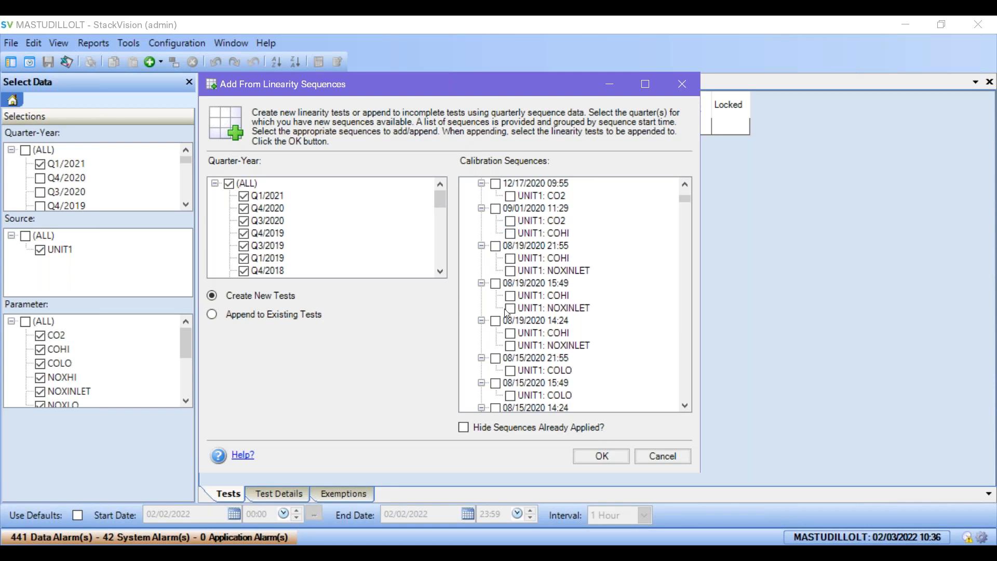
{"action": "left_click", "coordinate": [511, 333]}
{"action": "left_click", "coordinate": [510, 296]}
{"action": "left_click", "coordinate": [510, 258]}
{"action": "left_click", "coordinate": [602, 456]}
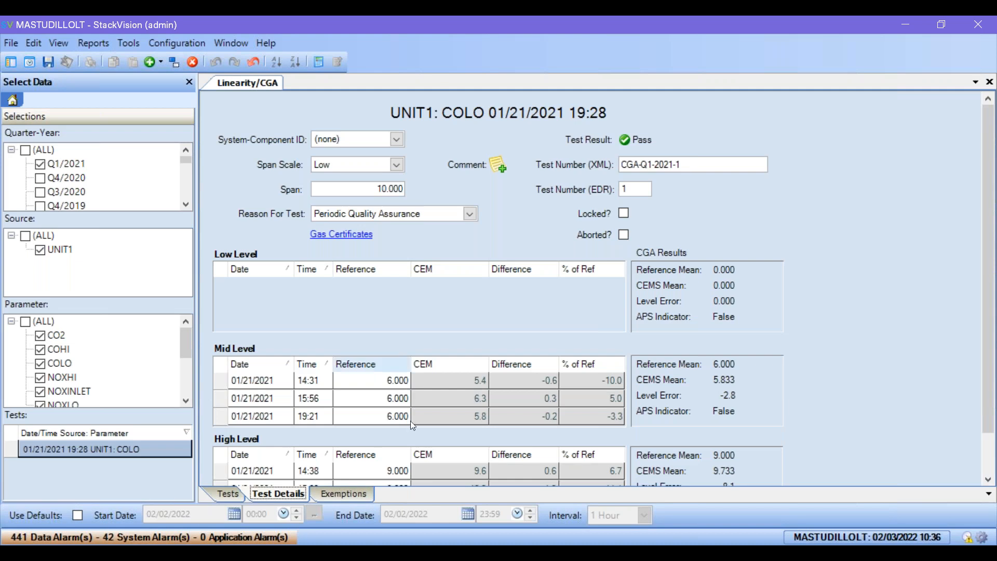
Step: Review the mid and high level runs of the UNIT1 COLO test of 01/21/2021
{"action": "scroll", "coordinate": [548, 381], "scroll_direction": "down", "scroll_amount": 1}
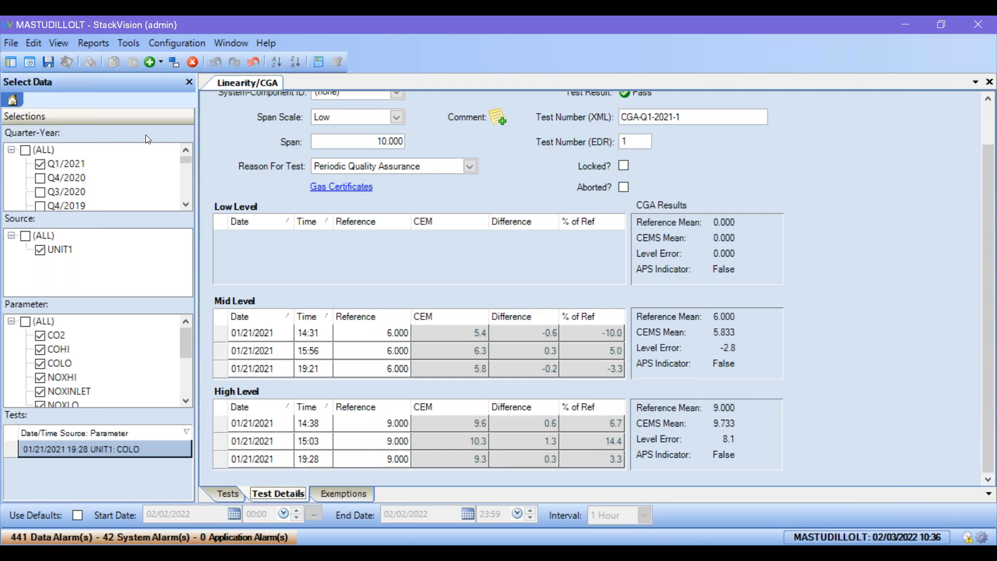
Step: Start adding tests from linearity sequences, include sequences already applied, and select quarter Q4/2020 in place of Q1/2021
{"action": "left_click", "coordinate": [162, 64]}
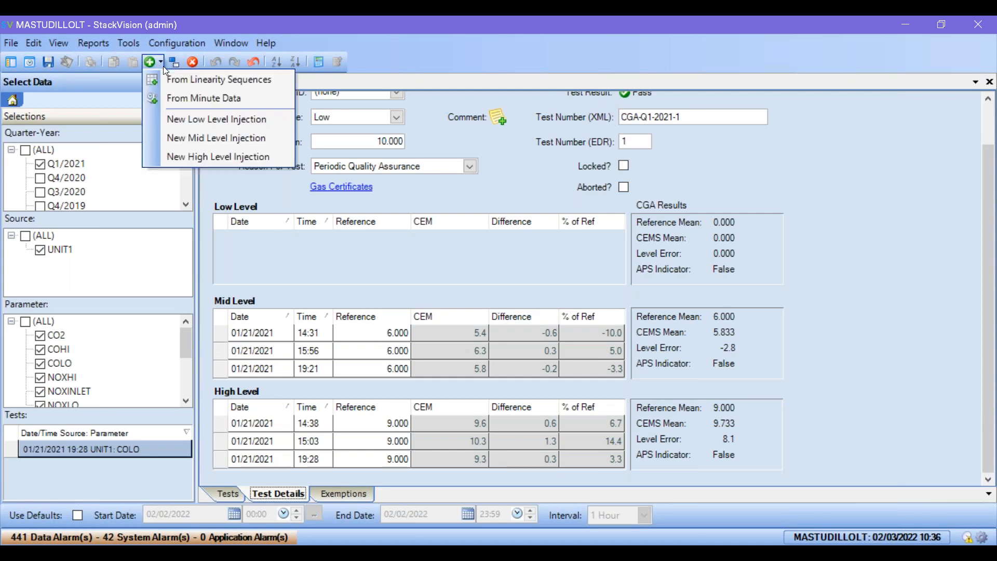
{"action": "left_click", "coordinate": [236, 79]}
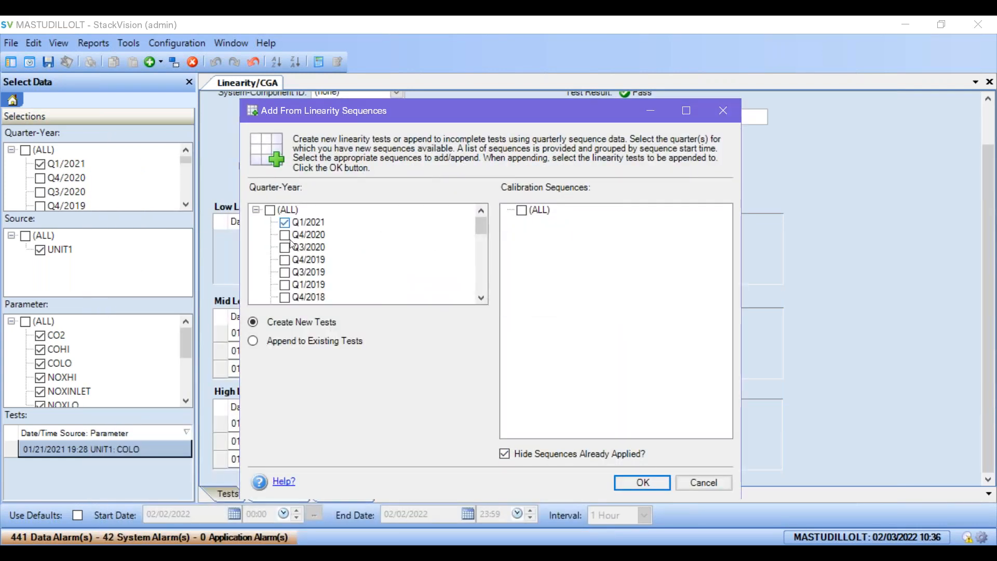
{"action": "left_click", "coordinate": [535, 454]}
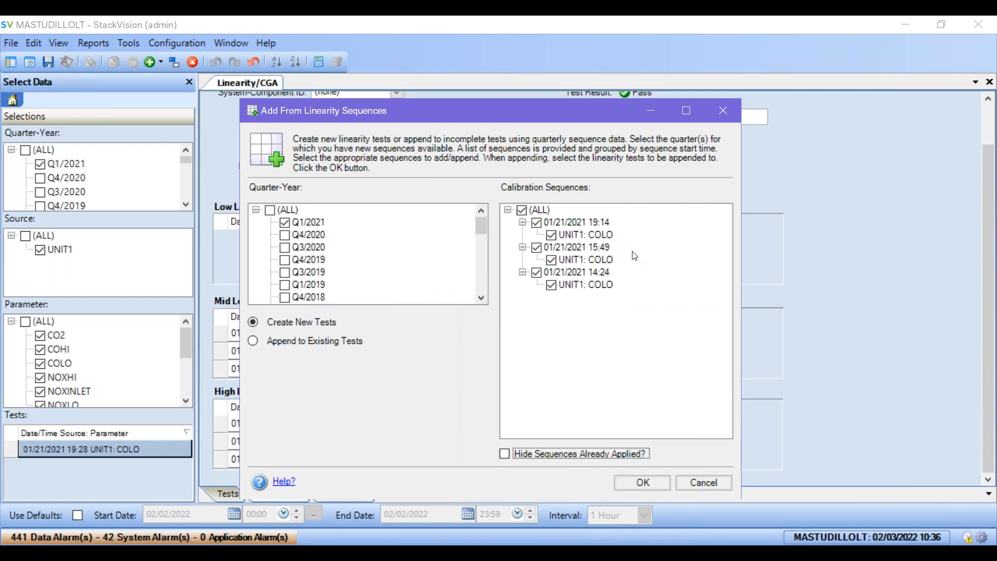
{"action": "left_click", "coordinate": [286, 232]}
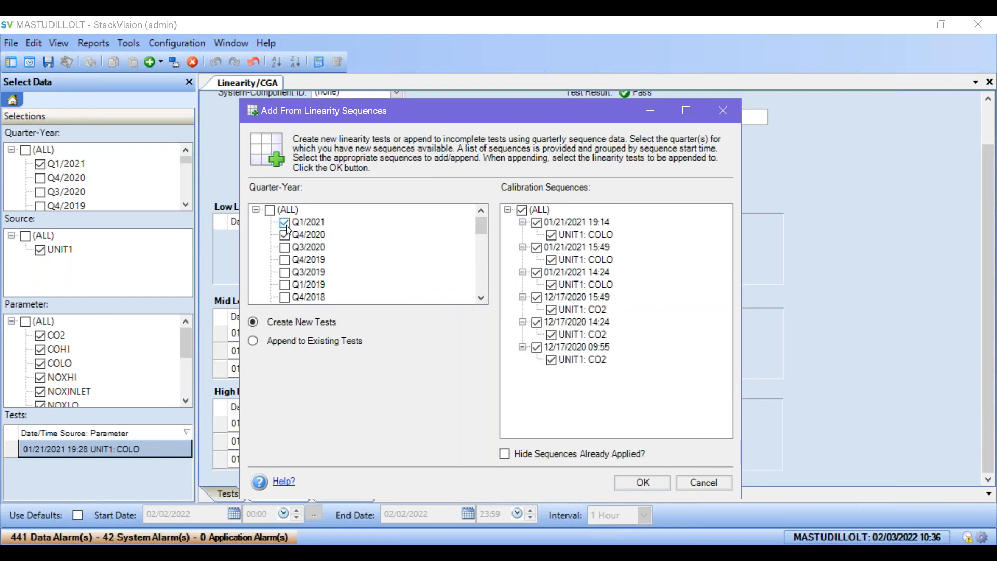
{"action": "left_click", "coordinate": [287, 226]}
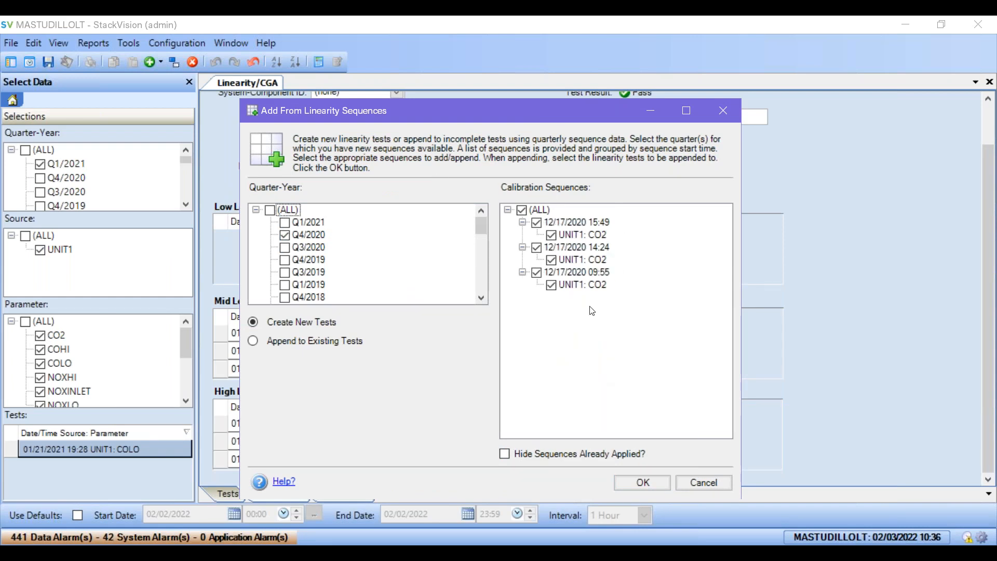
Step: Clear all calibration sequences, select the UNIT1 CO2 sequences of 12/17/2020 at 15:49, 14:24 and 09:55, and create a new test from them
{"action": "left_click", "coordinate": [540, 209]}
{"action": "left_click", "coordinate": [521, 210]}
{"action": "left_click", "coordinate": [551, 235]}
{"action": "left_click", "coordinate": [552, 260]}
{"action": "left_click", "coordinate": [572, 284]}
{"action": "left_click", "coordinate": [653, 480]}
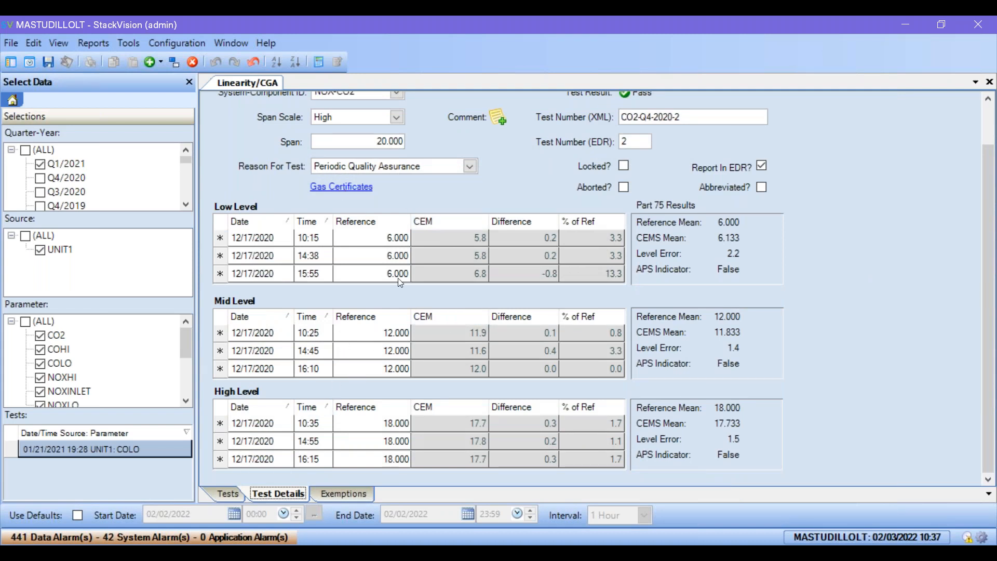
Step: Review the low, mid and high level runs of the new UNIT1 CO2 test, highlighting the low level CEM results
{"action": "scroll", "coordinate": [417, 306], "scroll_direction": "up", "scroll_amount": 2}
{"action": "scroll", "coordinate": [483, 232], "scroll_direction": "down", "scroll_amount": 1}
{"action": "scroll", "coordinate": [491, 227], "scroll_direction": "up", "scroll_amount": 1}
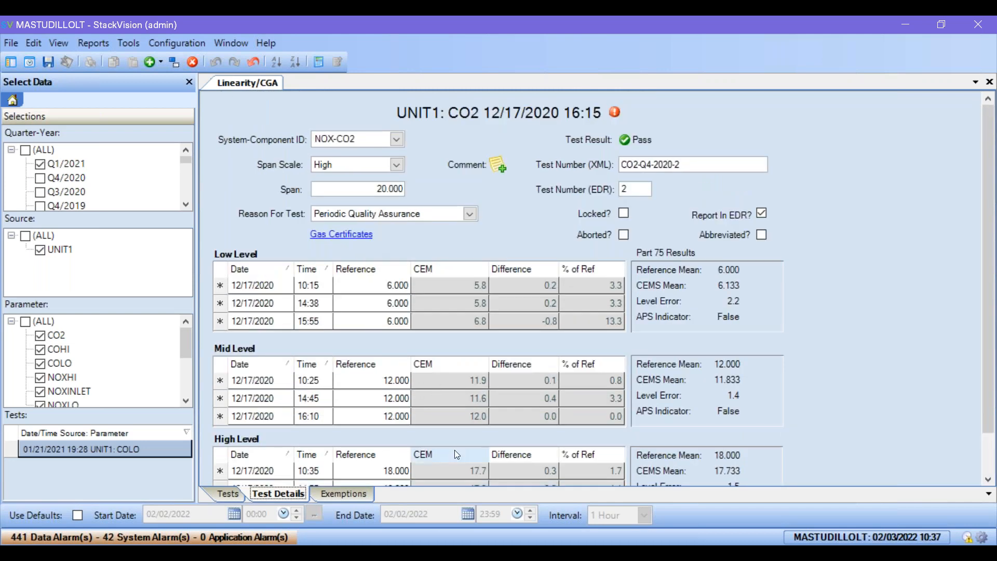
{"action": "scroll", "coordinate": [467, 460], "scroll_direction": "down", "scroll_amount": 1}
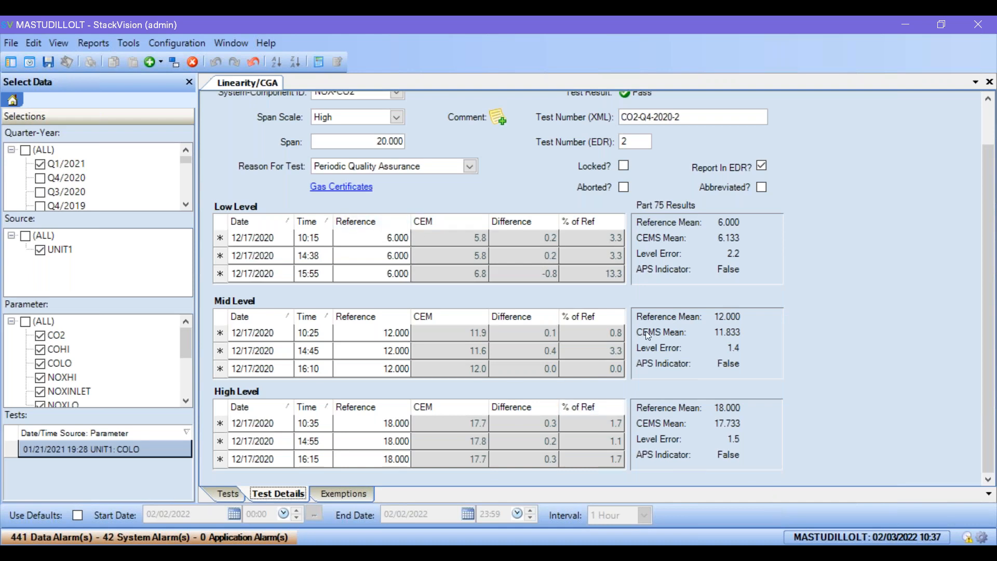
{"action": "key", "text": "alt+Tab"}
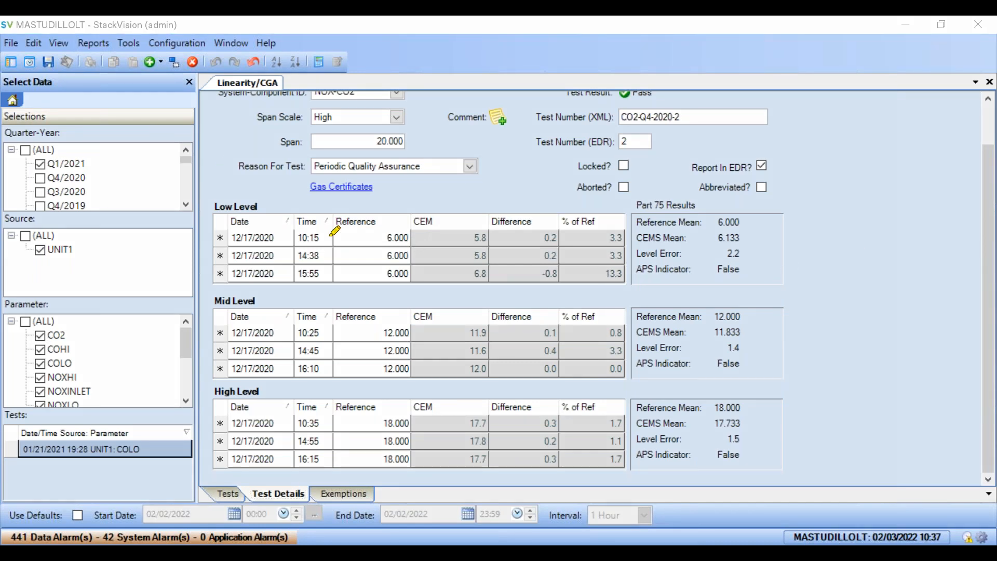
{"action": "mouse_move", "coordinate": [404, 209]}
{"action": "left_mouse_down"}
{"action": "mouse_move", "coordinate": [414, 307]}
{"action": "mouse_move", "coordinate": [668, 239]}
{"action": "mouse_move", "coordinate": [411, 200]}
{"action": "left_mouse_up"}
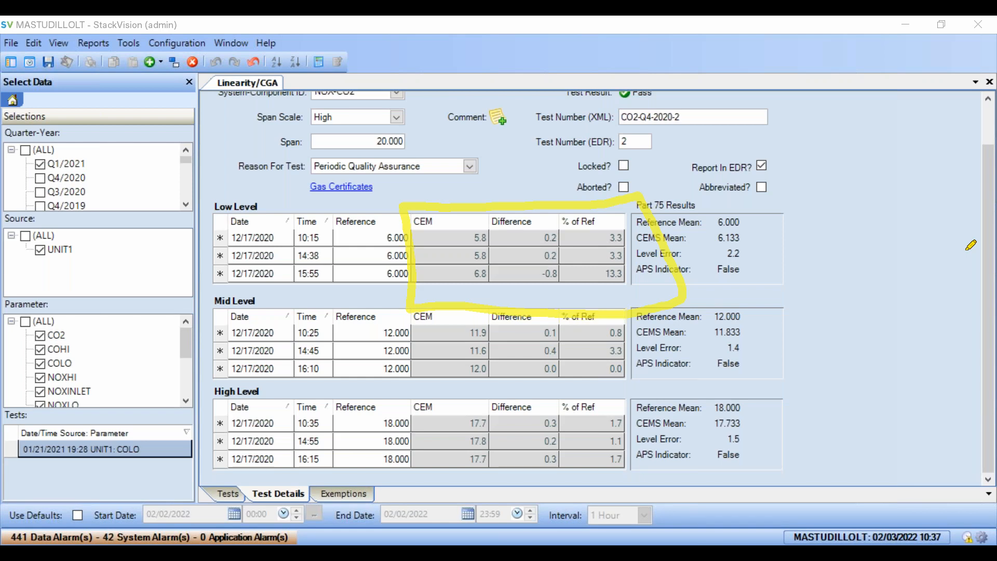
{"action": "key", "text": "Escape"}
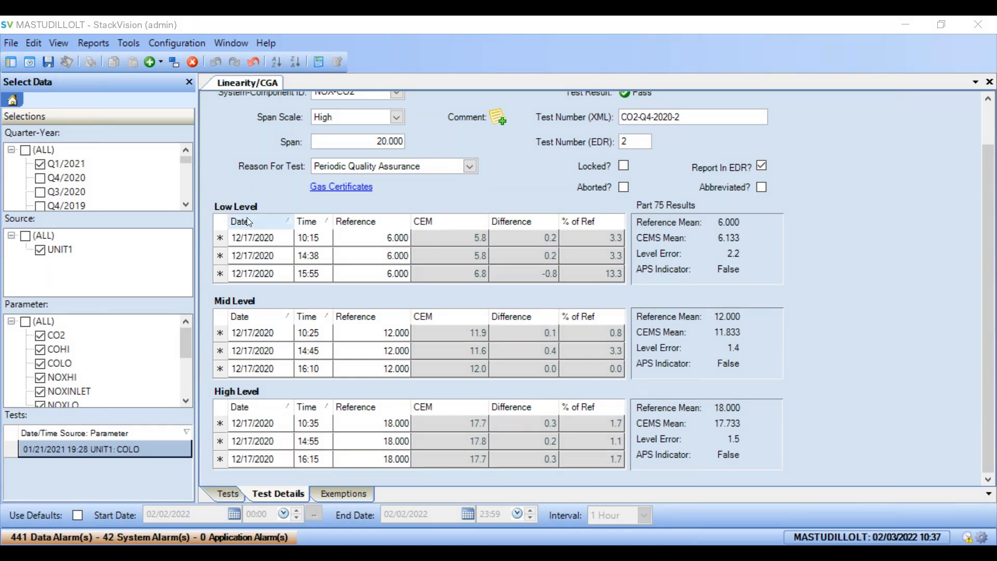
{"action": "left_click", "coordinate": [404, 244]}
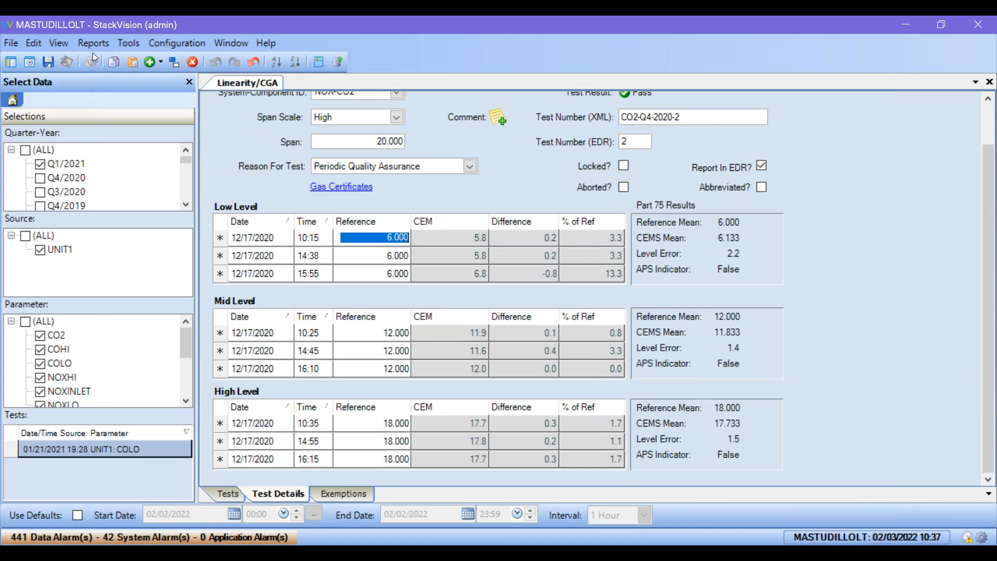
Step: Open Cylinder Management, widen the Phases area, and examine the cylinders and expected values assigned to the QCOHCO21 and QCOL1 phases
{"action": "left_click", "coordinate": [128, 43]}
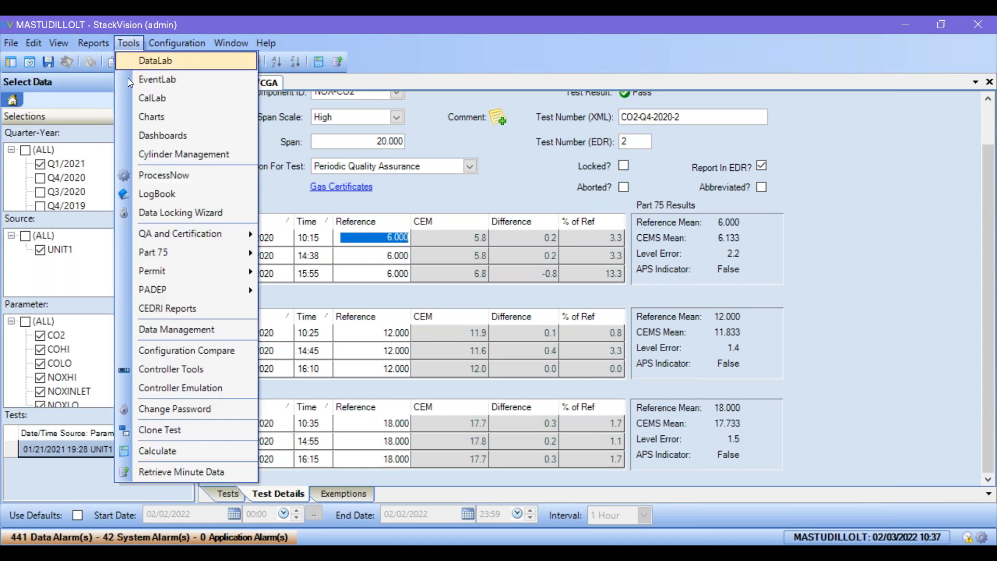
{"action": "left_click", "coordinate": [152, 154]}
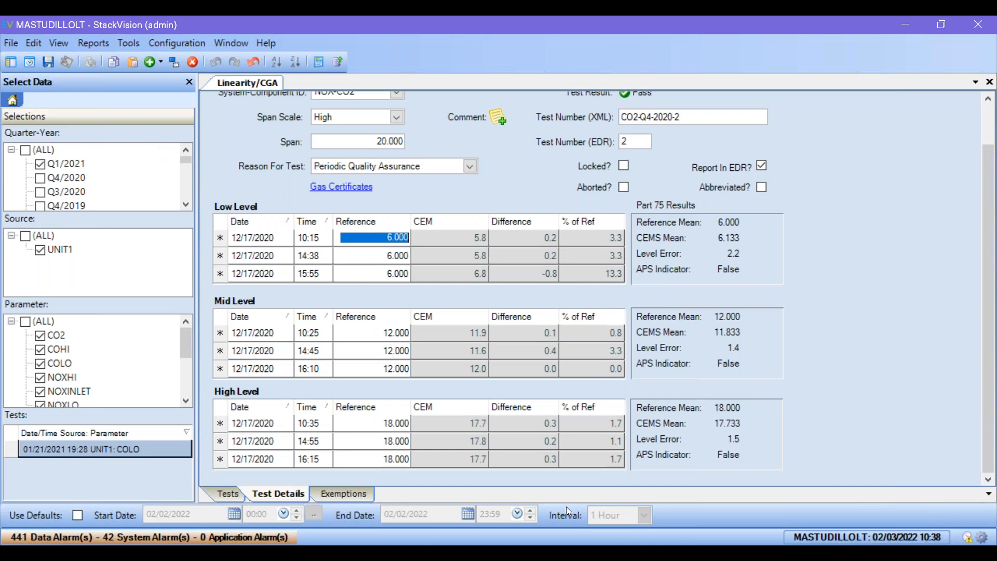
{"action": "mouse_move", "coordinate": [368, 553]}
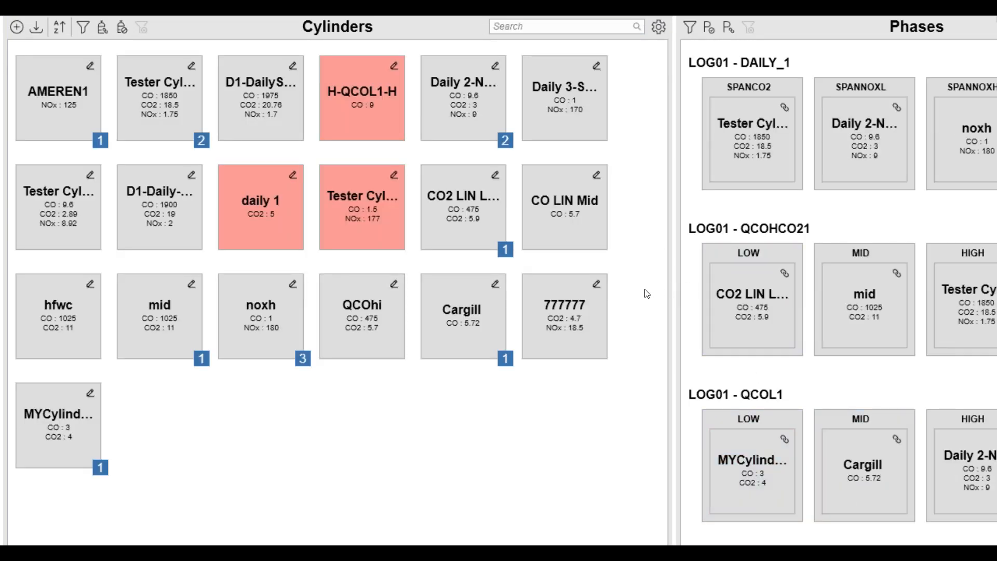
{"action": "left_click_drag", "start_coordinate": [674, 277], "coordinate": [436, 283]}
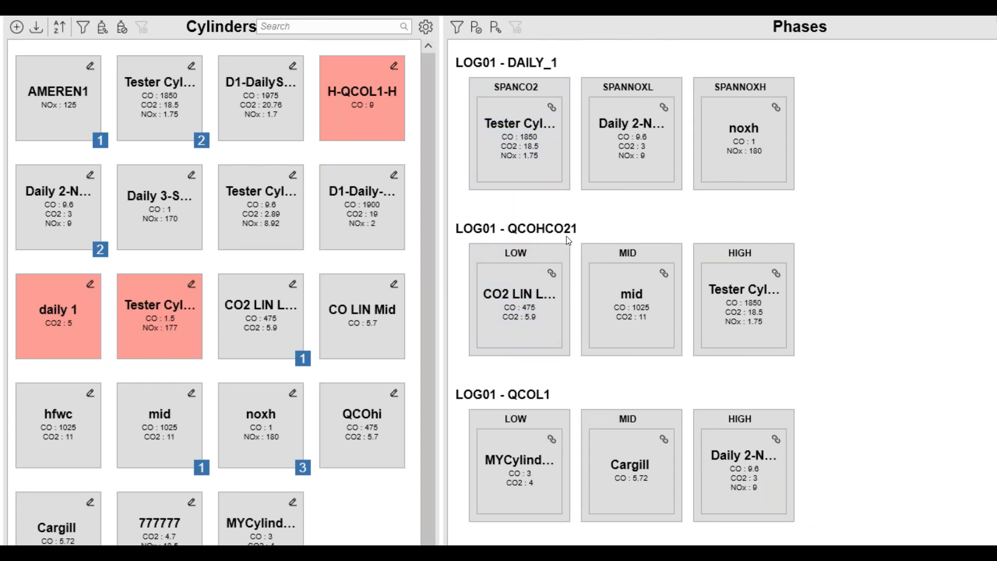
{"action": "mouse_move", "coordinate": [555, 319]}
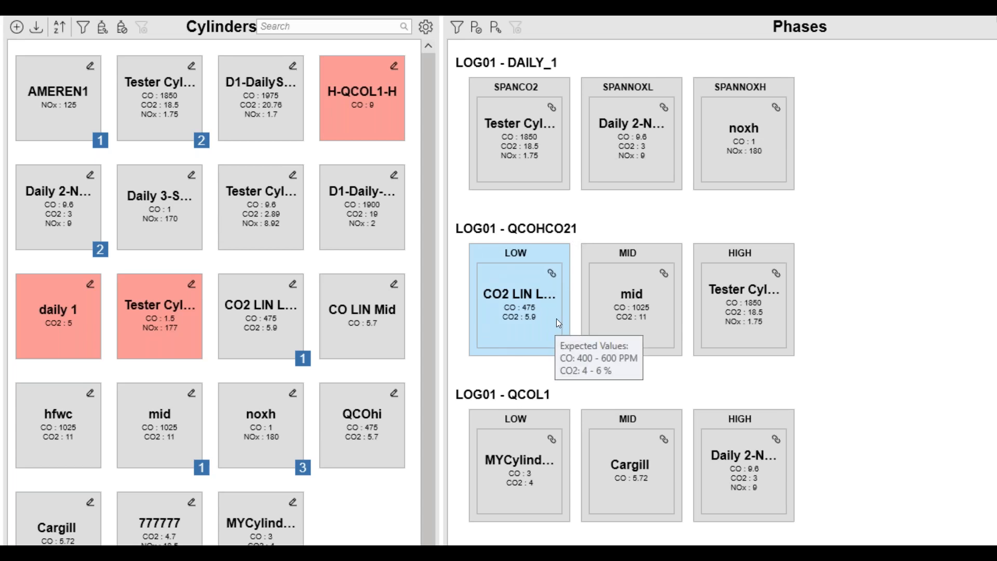
{"action": "mouse_move", "coordinate": [715, 322]}
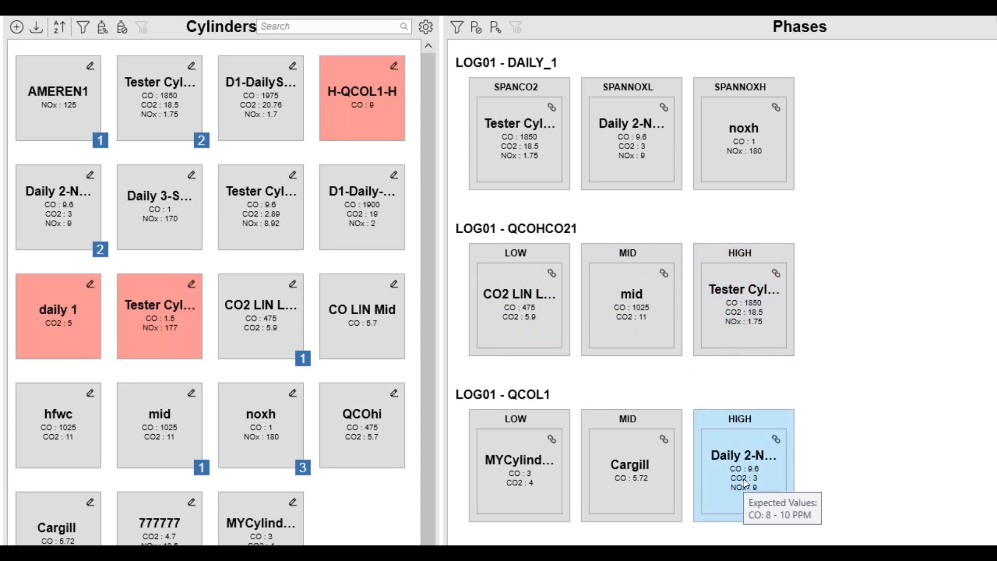
{"action": "scroll", "coordinate": [744, 476], "scroll_direction": "down", "scroll_amount": 5}
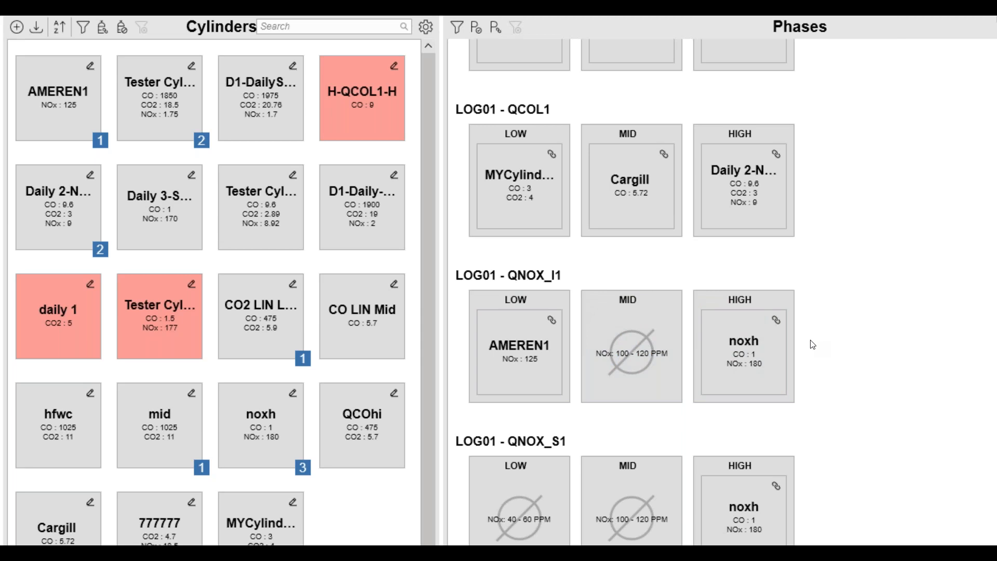
{"action": "scroll", "coordinate": [571, 417], "scroll_direction": "up", "scroll_amount": 5}
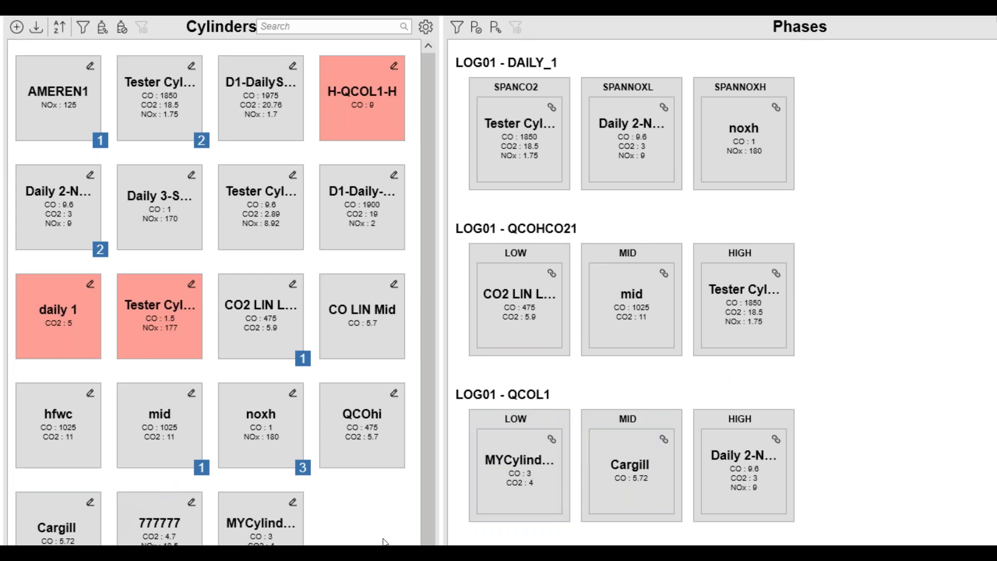
Step: Switch back to the StackVision (admin) window showing the UNIT1 CO2 linearity test of 12/17/2020
{"action": "mouse_move", "coordinate": [384, 543]}
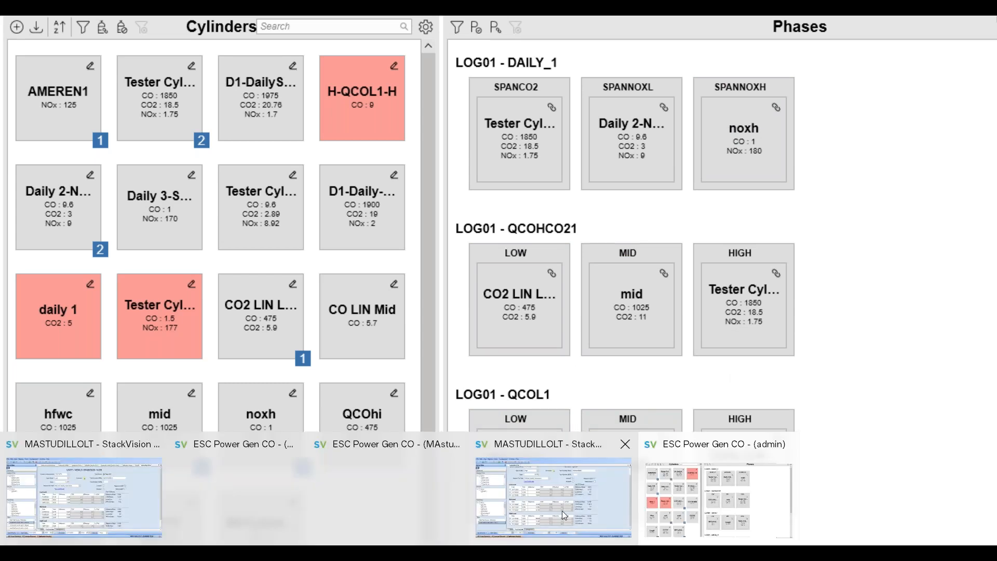
{"action": "left_click", "coordinate": [544, 495]}
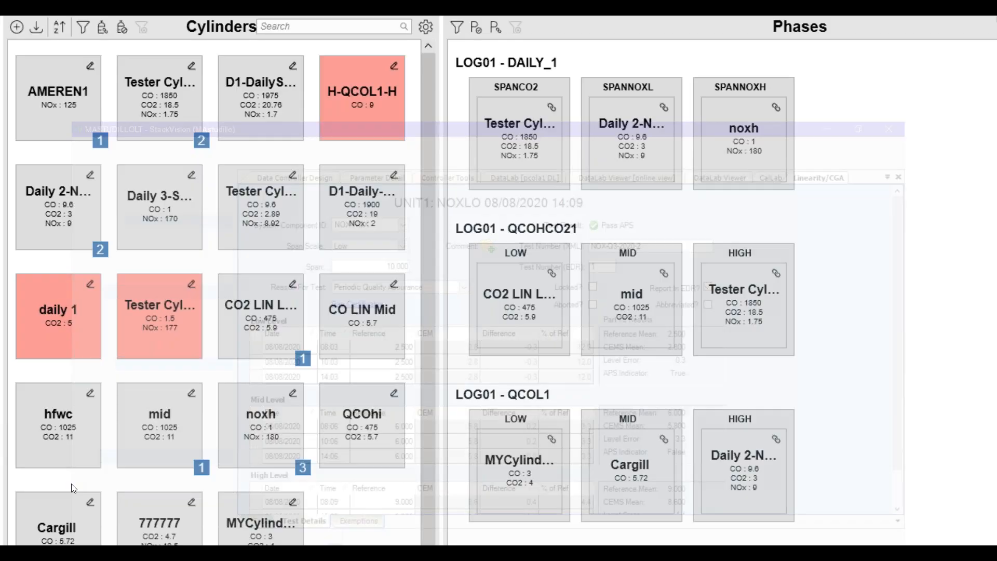
{"action": "scroll", "coordinate": [504, 166], "scroll_direction": "down", "scroll_amount": 1}
{"action": "scroll", "coordinate": [531, 209], "scroll_direction": "up", "scroll_amount": 1}
{"action": "scroll", "coordinate": [519, 188], "scroll_direction": "down", "scroll_amount": 1}
{"action": "scroll", "coordinate": [519, 187], "scroll_direction": "up", "scroll_amount": 1}
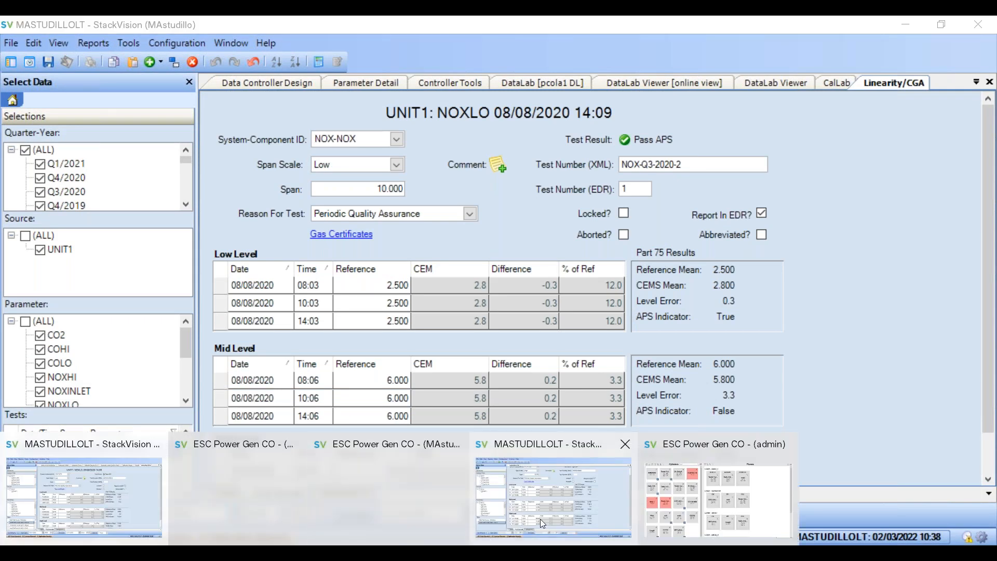
{"action": "left_click", "coordinate": [540, 519]}
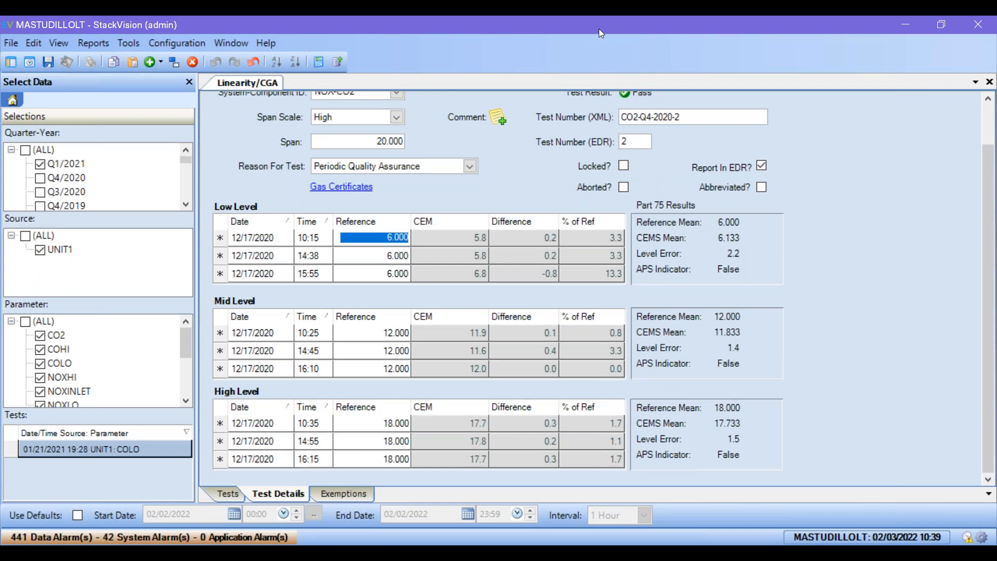
Step: Open the permit Cylinder Gas Audit (CGA) report from the QA and Certification reports
{"action": "left_click", "coordinate": [135, 45]}
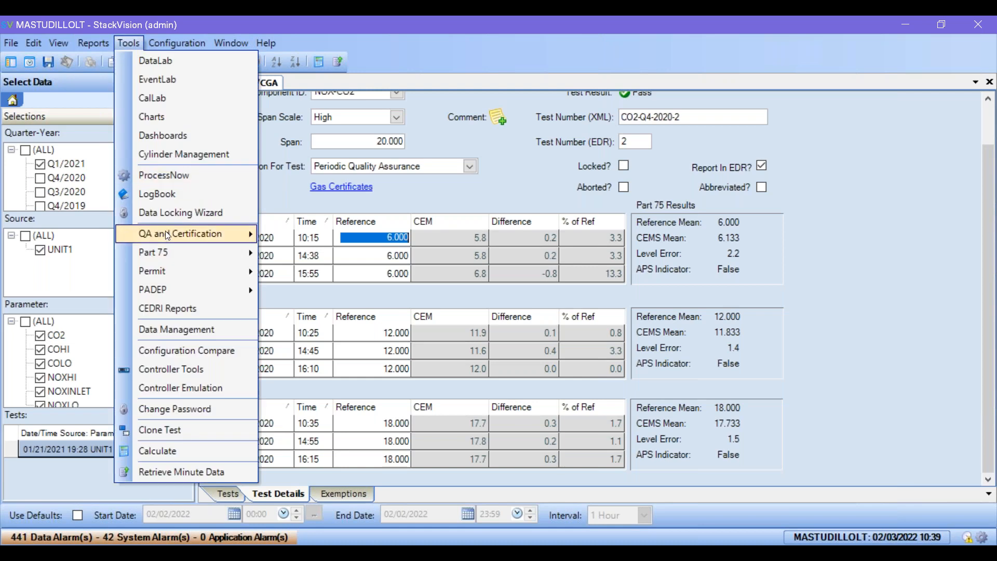
{"action": "mouse_move", "coordinate": [170, 232]}
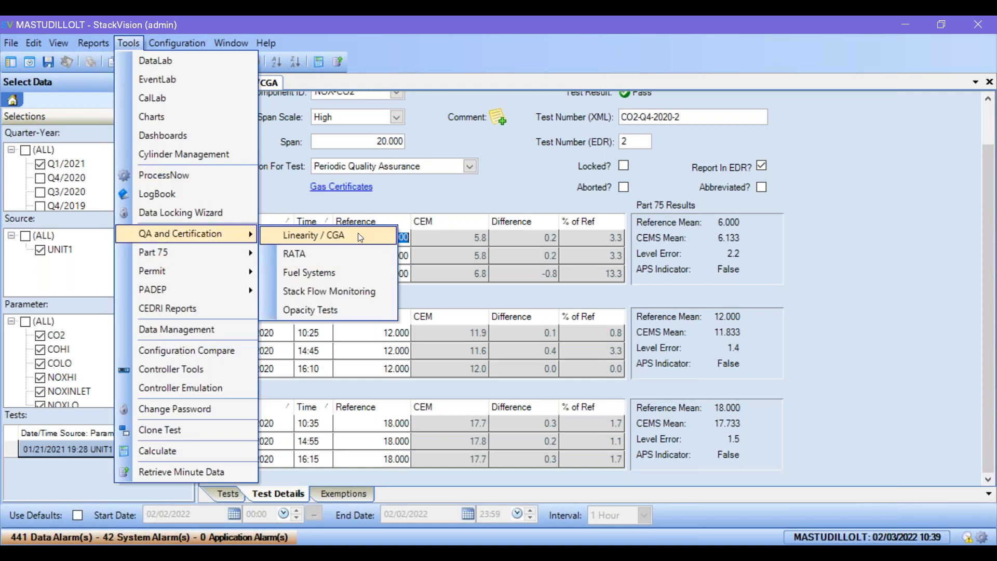
{"action": "mouse_move", "coordinate": [96, 44]}
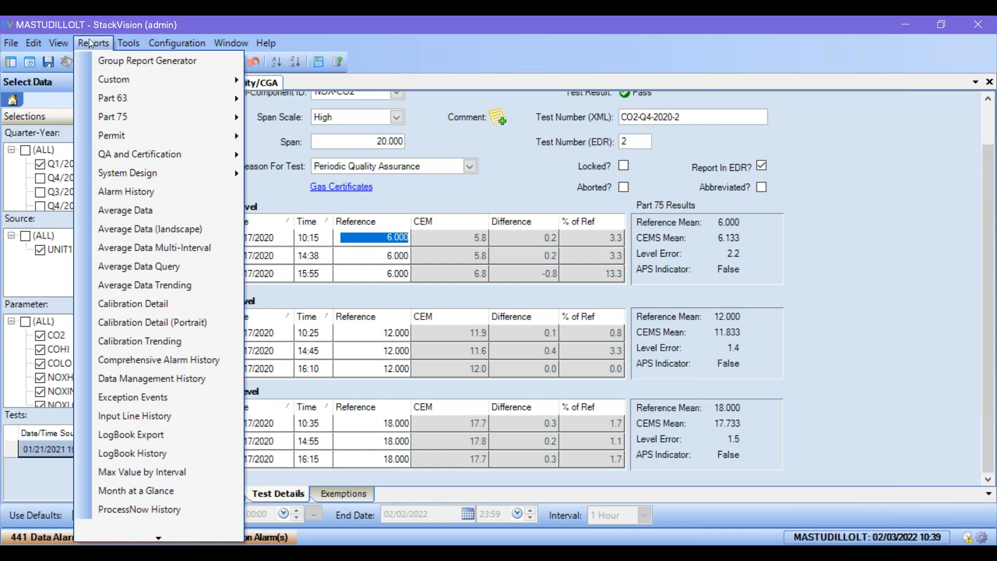
{"action": "mouse_move", "coordinate": [130, 161]}
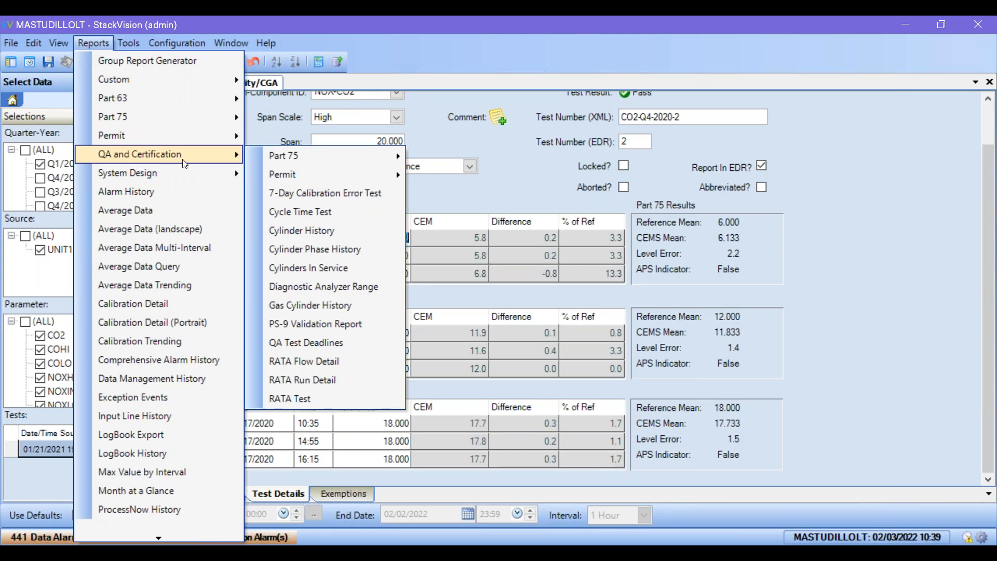
{"action": "mouse_move", "coordinate": [281, 162]}
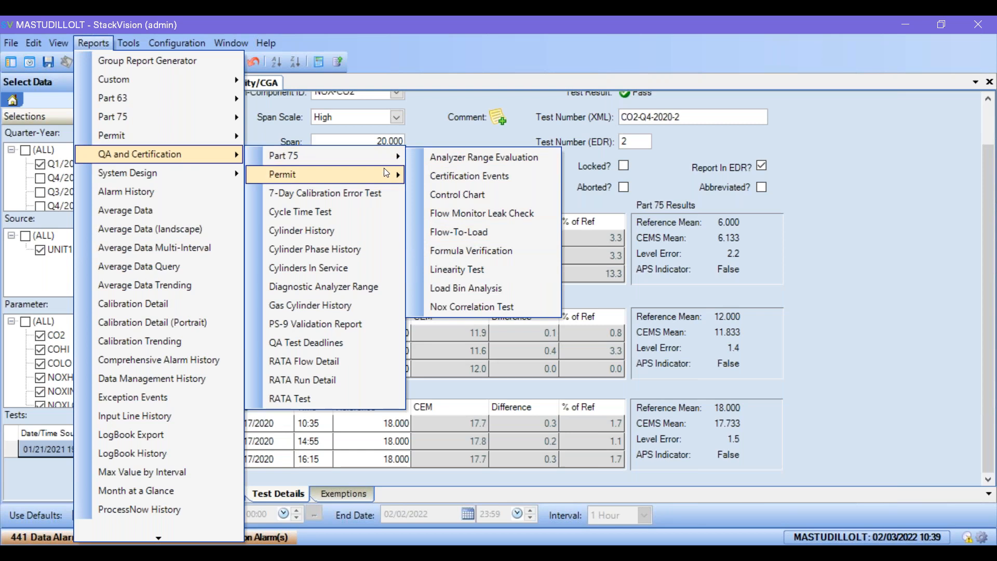
{"action": "mouse_move", "coordinate": [385, 169]}
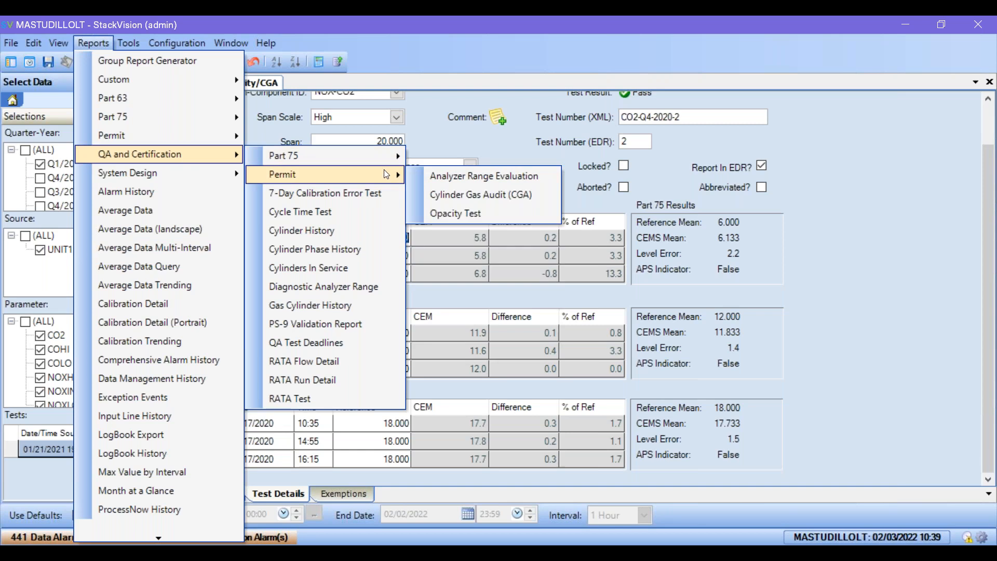
{"action": "left_click", "coordinate": [477, 190]}
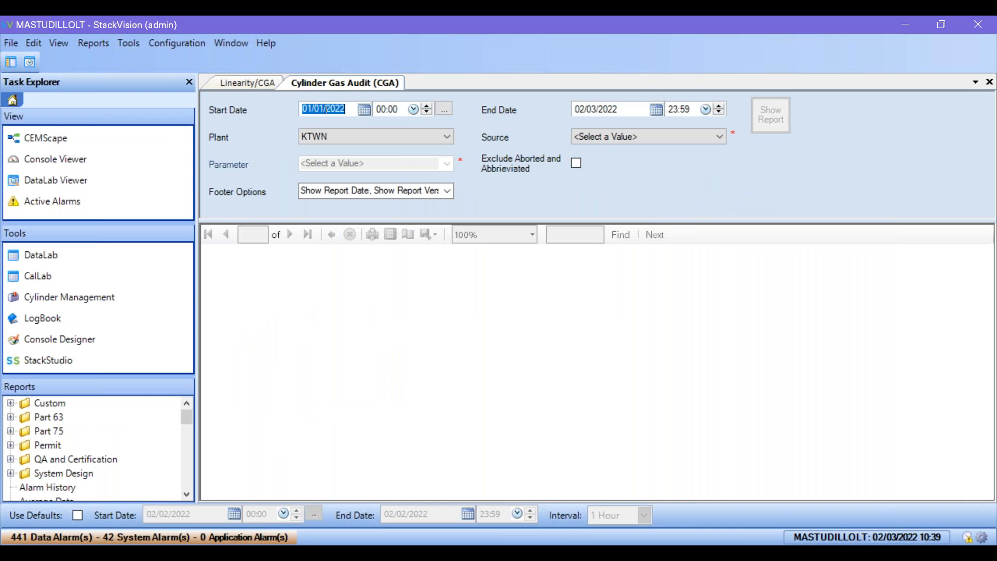
Step: Generate the Cylinder Gas Audit report for UNIT1 with start date 01/01/2016 and all parameters selected
{"action": "left_click_drag", "start_coordinate": [335, 109], "coordinate": [346, 109]}
{"action": "type", "text": "16"}
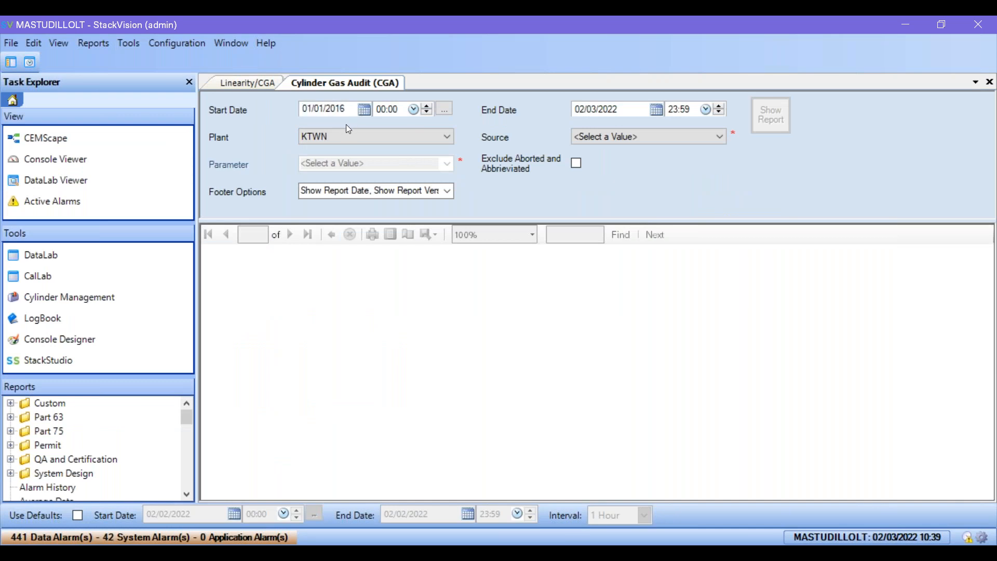
{"action": "left_click", "coordinate": [699, 141]}
{"action": "left_click", "coordinate": [630, 161]}
{"action": "left_click", "coordinate": [449, 164]}
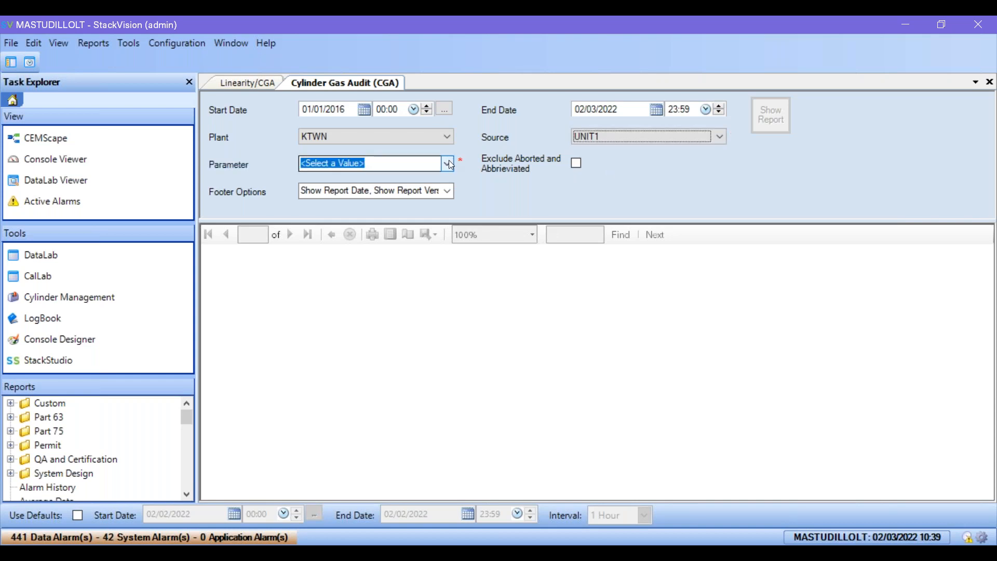
{"action": "left_click", "coordinate": [306, 180]}
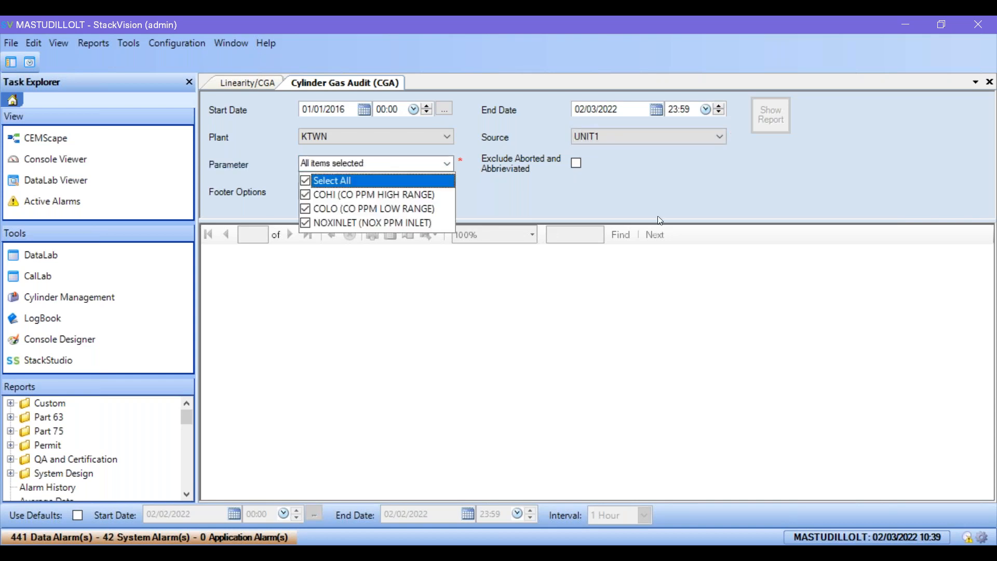
{"action": "left_click", "coordinate": [931, 154]}
{"action": "left_click", "coordinate": [783, 113]}
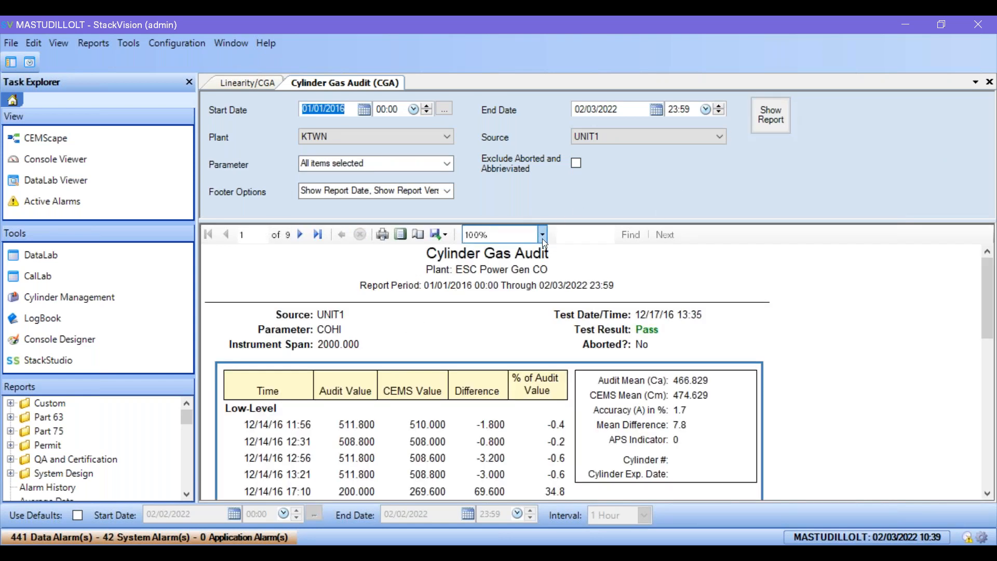
Step: Enlarge the Cylinder Gas Audit report to 200% and look through the COHI test results on its first two pages
{"action": "left_click", "coordinate": [542, 235]}
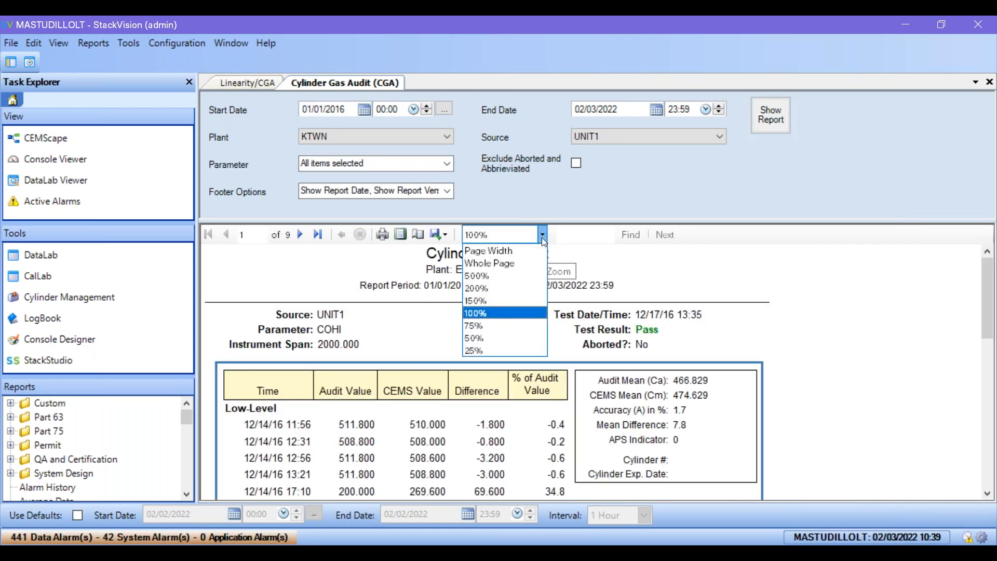
{"action": "left_click", "coordinate": [482, 289]}
{"action": "scroll", "coordinate": [587, 327], "scroll_direction": "down", "scroll_amount": 5}
{"action": "scroll", "coordinate": [587, 325], "scroll_direction": "down", "scroll_amount": 10}
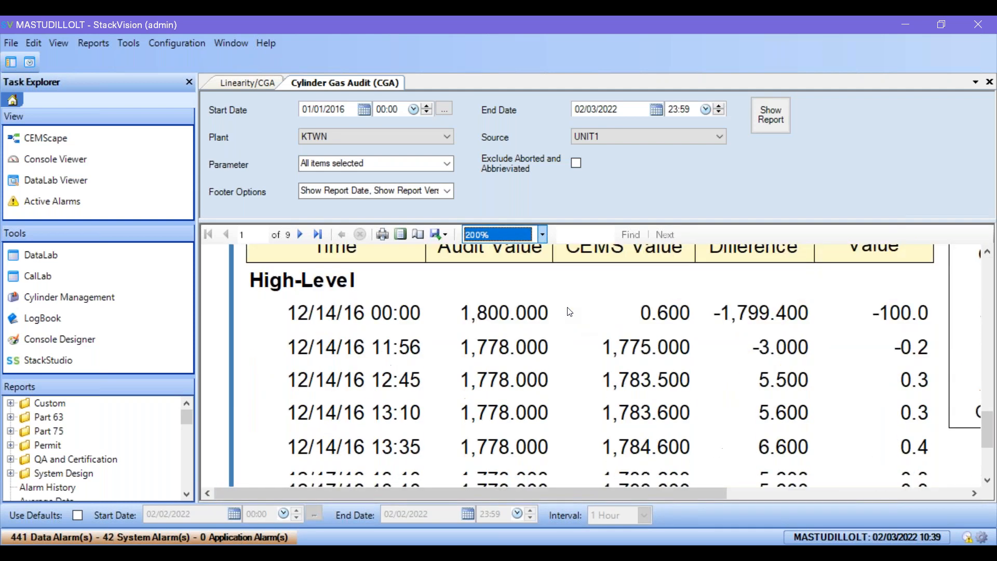
{"action": "scroll", "coordinate": [570, 312], "scroll_direction": "down", "scroll_amount": 12}
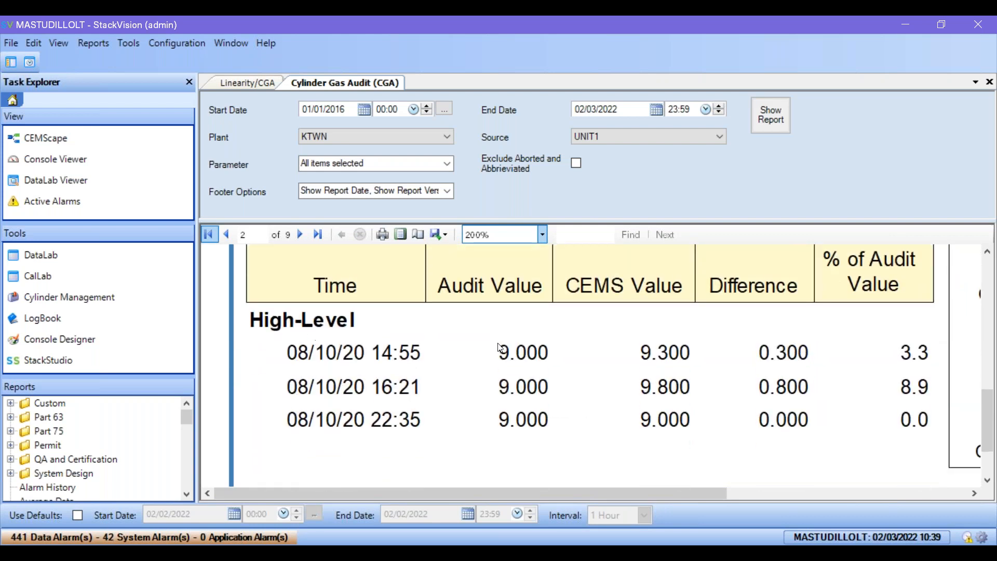
{"action": "scroll", "coordinate": [497, 340], "scroll_direction": "up", "scroll_amount": 2}
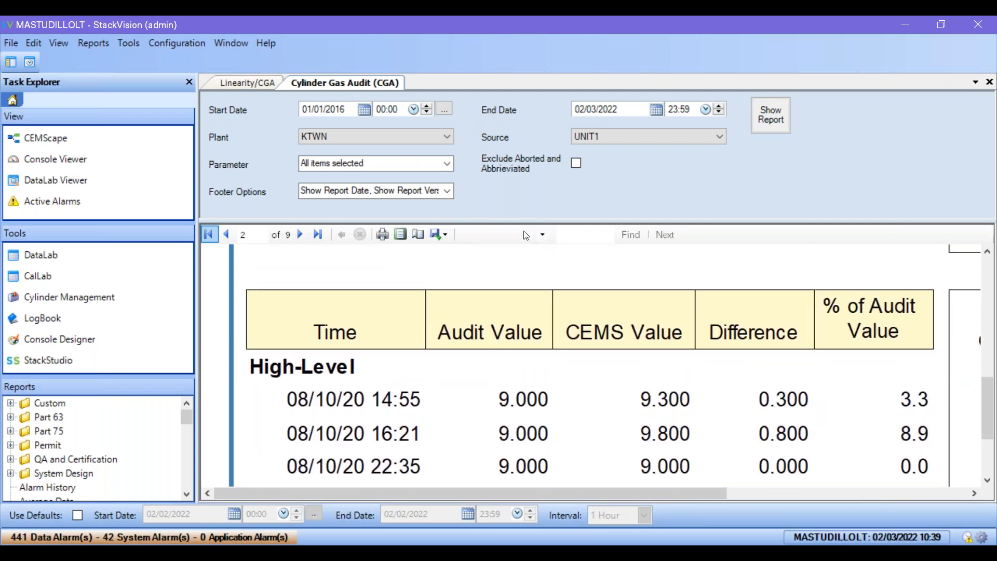
Step: Set the report zoom to 150% and examine the header and mid-level results of the 08/10/20 COHI test
{"action": "left_click", "coordinate": [542, 235]}
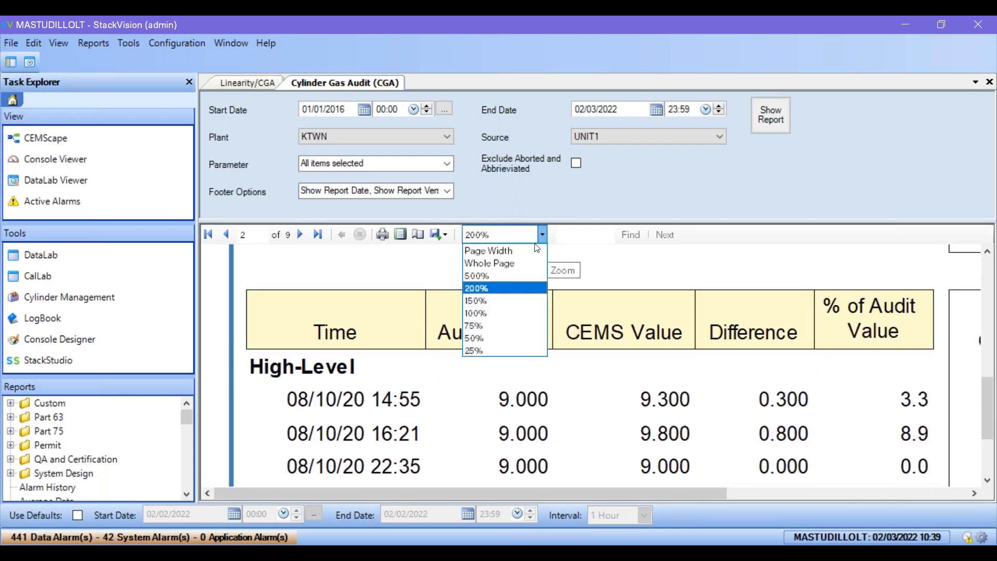
{"action": "left_click", "coordinate": [474, 301]}
{"action": "scroll", "coordinate": [890, 328], "scroll_direction": "up", "scroll_amount": 4}
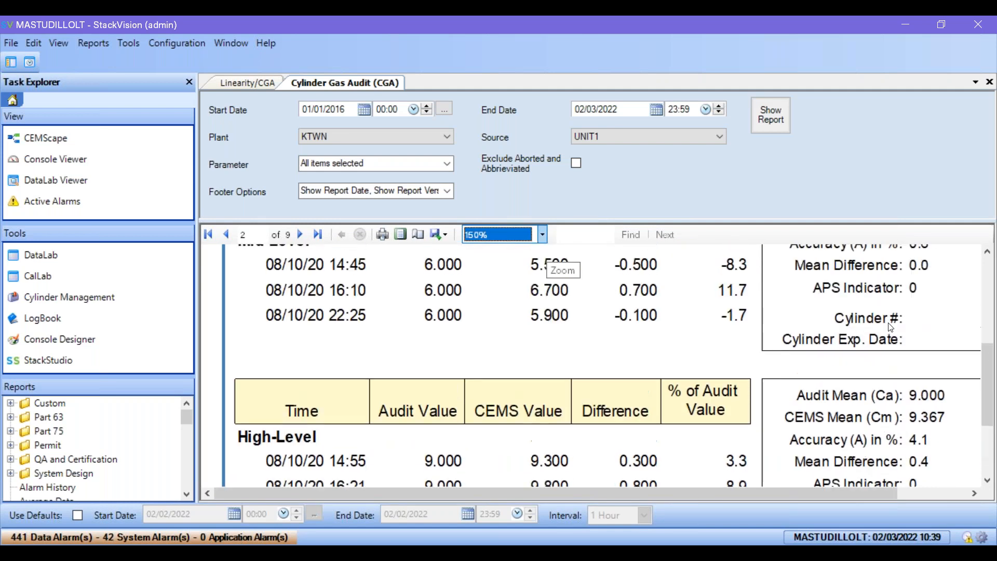
{"action": "scroll", "coordinate": [891, 327], "scroll_direction": "up", "scroll_amount": 10}
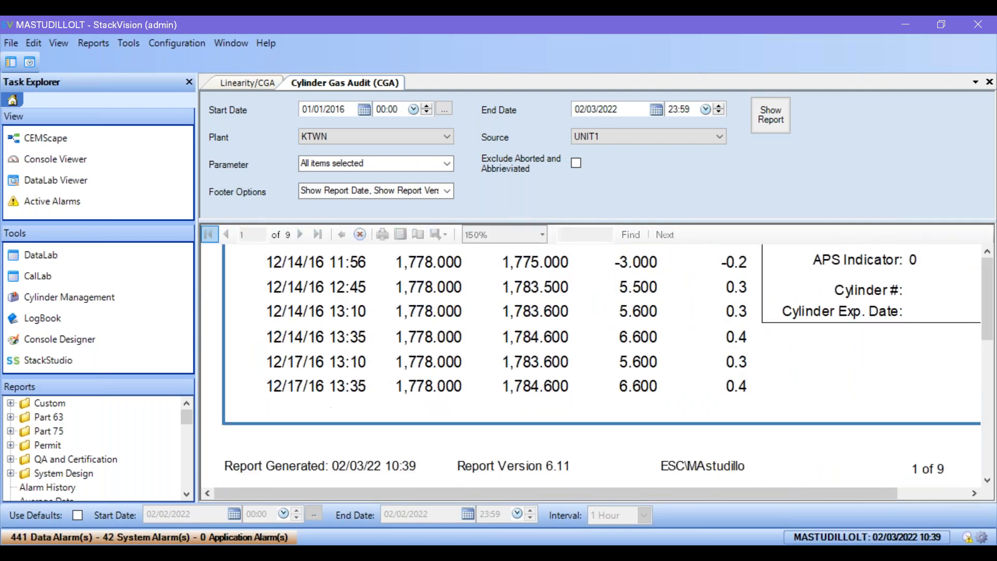
{"action": "scroll", "coordinate": [836, 322], "scroll_direction": "down", "scroll_amount": 5}
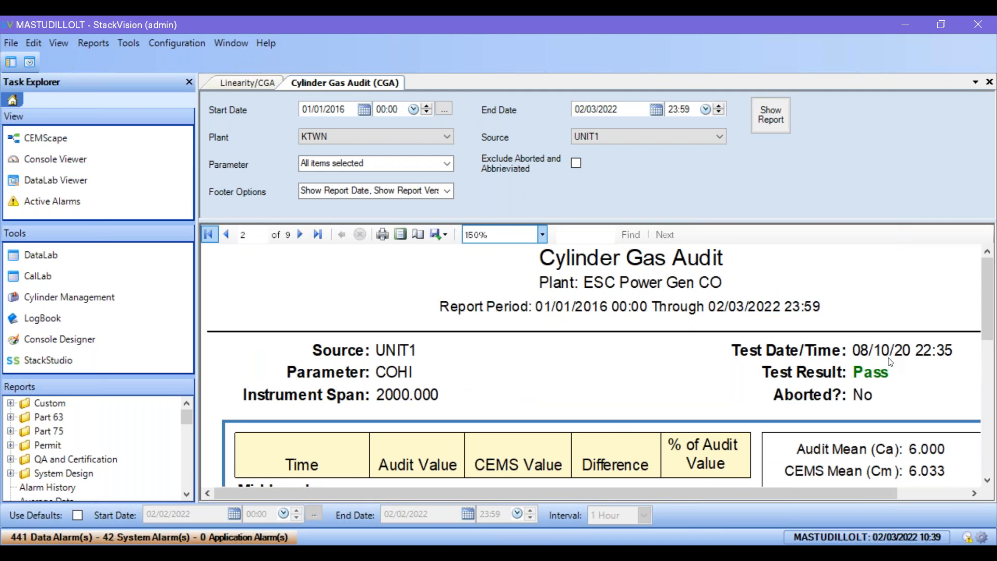
{"action": "scroll", "coordinate": [617, 424], "scroll_direction": "down", "scroll_amount": 3}
{"action": "scroll", "coordinate": [616, 424], "scroll_direction": "down", "scroll_amount": 3}
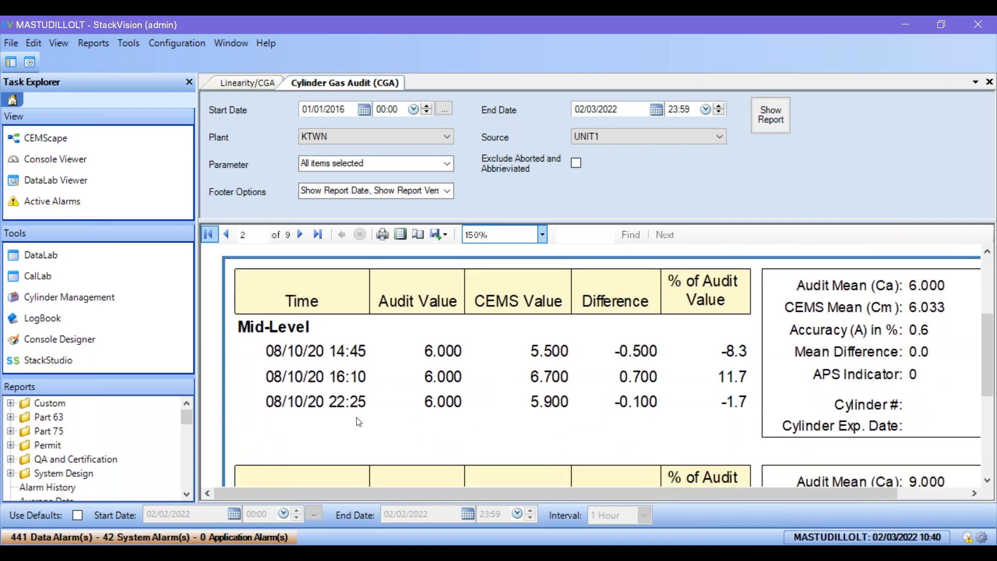
Step: Compare the mid-level and high-level injections of the 08/10/20 COHI test with their audit mean, accuracy and cylinder summaries
{"action": "scroll", "coordinate": [364, 407], "scroll_direction": "down", "scroll_amount": 5}
{"action": "scroll", "coordinate": [364, 408], "scroll_direction": "up", "scroll_amount": 4}
{"action": "scroll", "coordinate": [817, 381], "scroll_direction": "down", "scroll_amount": 4}
{"action": "scroll", "coordinate": [852, 338], "scroll_direction": "up", "scroll_amount": 1}
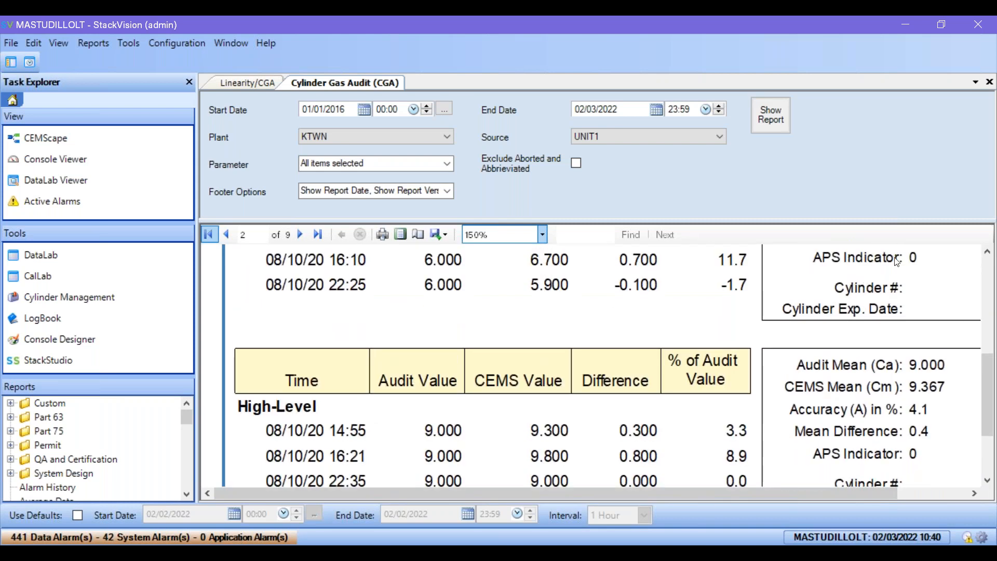
{"action": "left_click_drag", "start_coordinate": [866, 491], "coordinate": [963, 480]}
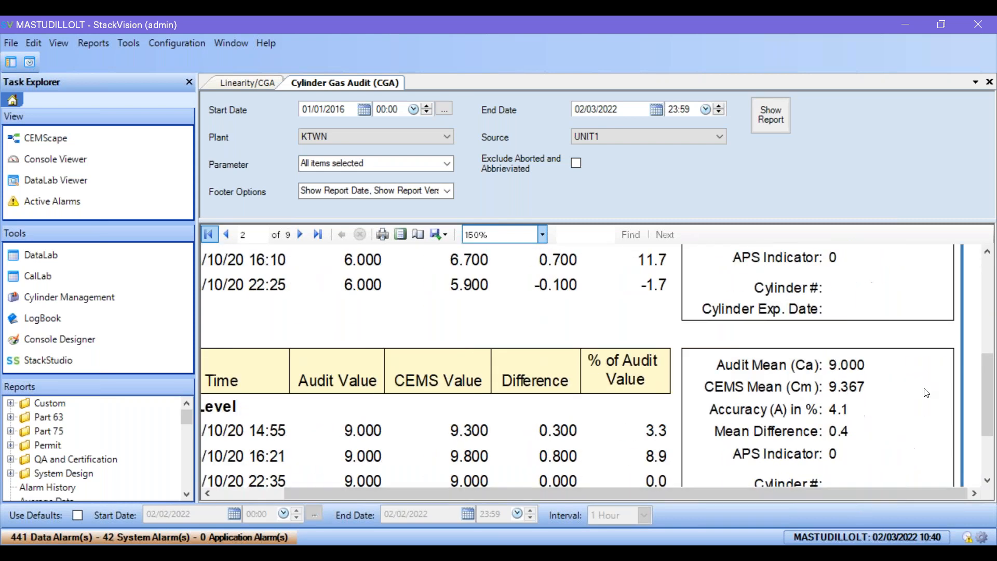
{"action": "scroll", "coordinate": [871, 291], "scroll_direction": "up", "scroll_amount": 7}
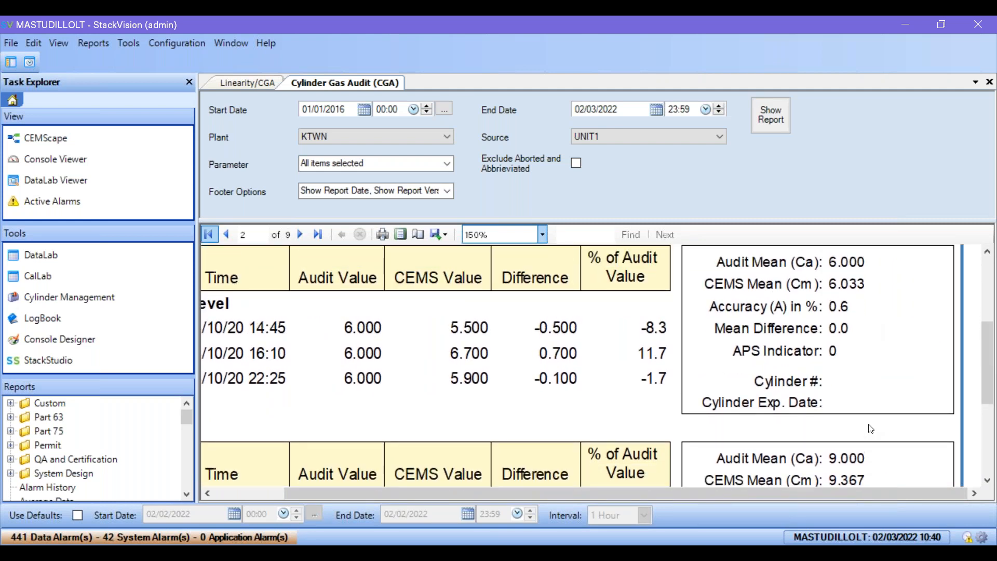
{"action": "scroll", "coordinate": [870, 429], "scroll_direction": "up", "scroll_amount": 2}
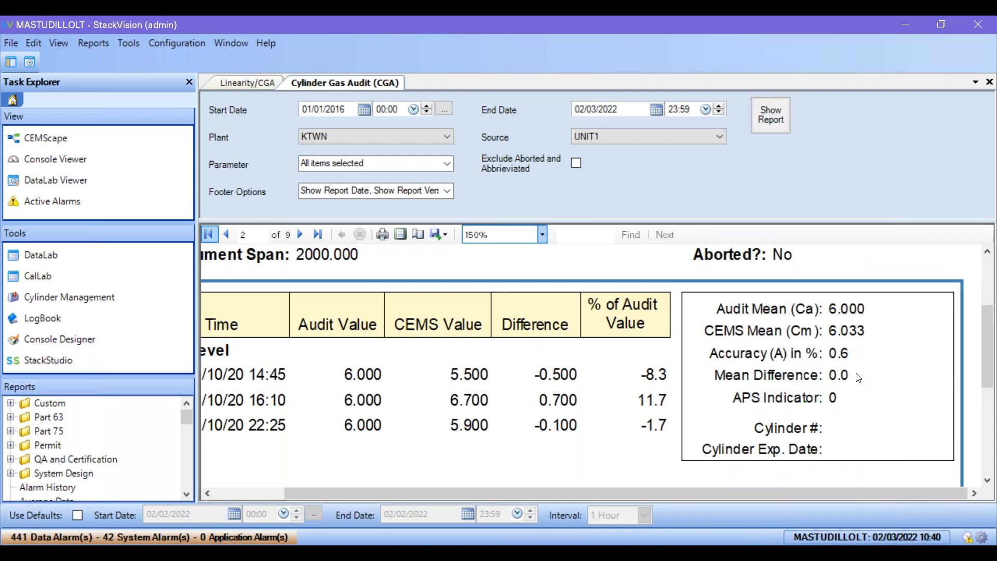
{"action": "scroll", "coordinate": [858, 377], "scroll_direction": "down", "scroll_amount": 15}
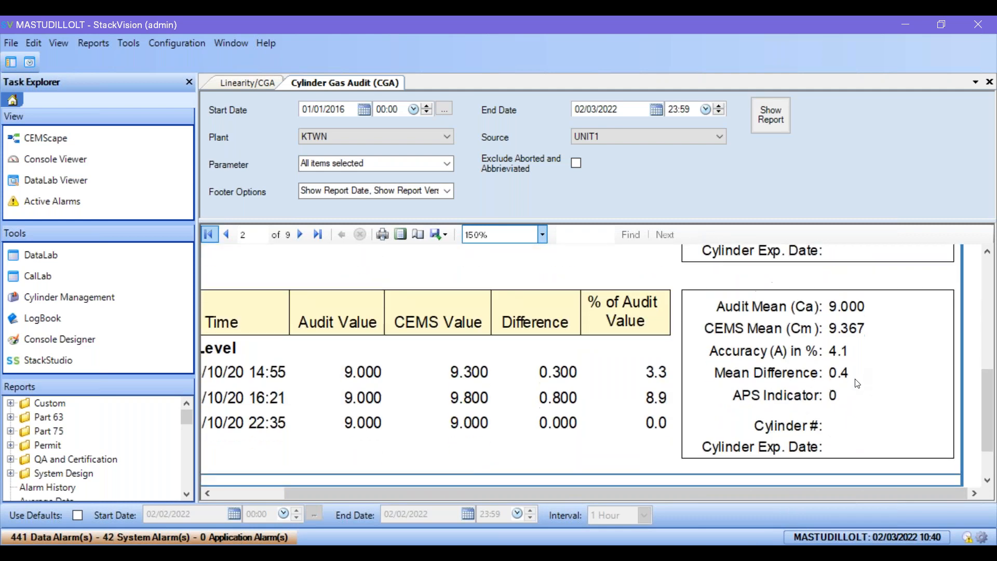
Step: Review the COLO test of 09/06/18 and the test of 10/20/19 on the following report pages
{"action": "scroll", "coordinate": [856, 382], "scroll_direction": "down", "scroll_amount": 12}
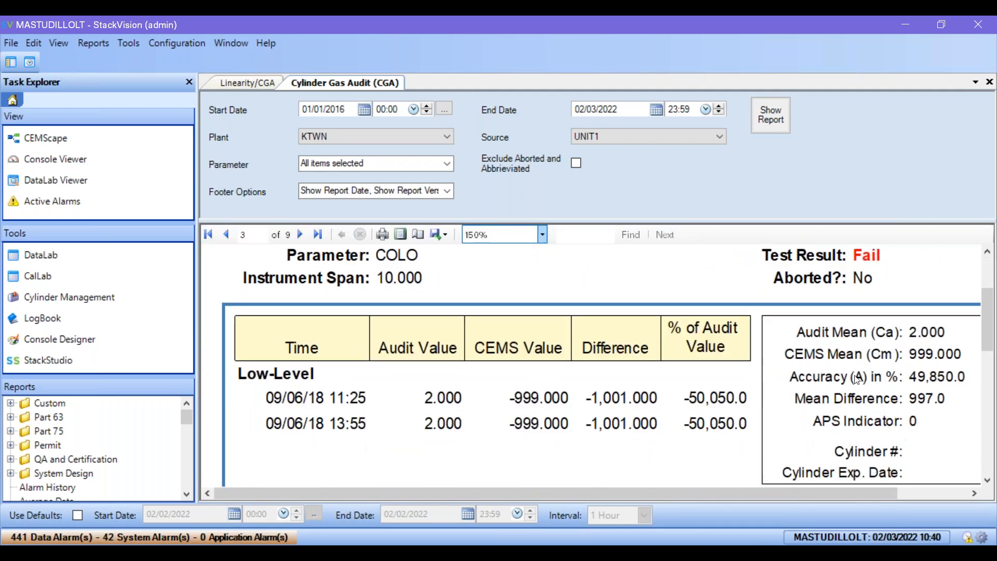
{"action": "scroll", "coordinate": [856, 382], "scroll_direction": "down", "scroll_amount": 12}
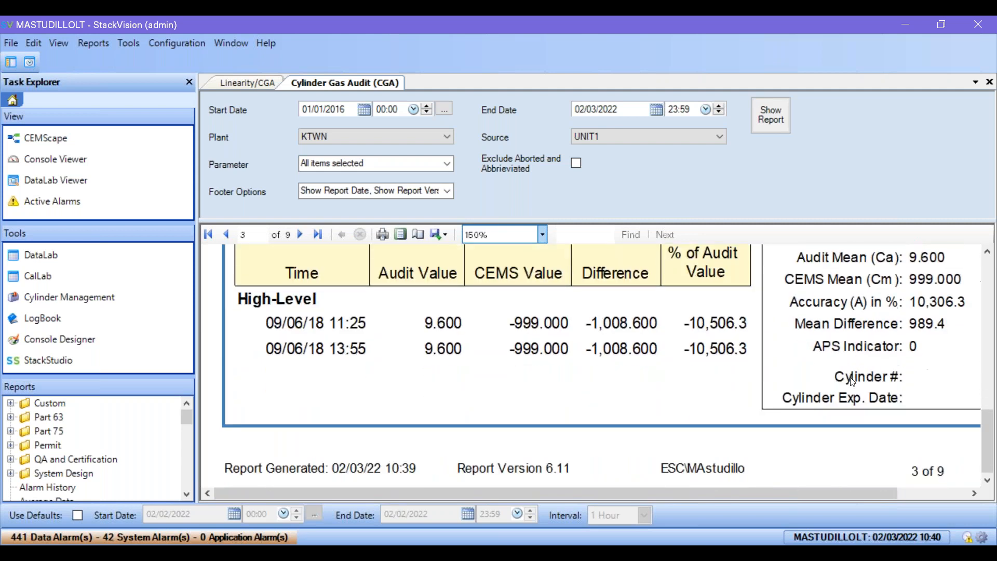
{"action": "scroll", "coordinate": [853, 382], "scroll_direction": "down", "scroll_amount": 12}
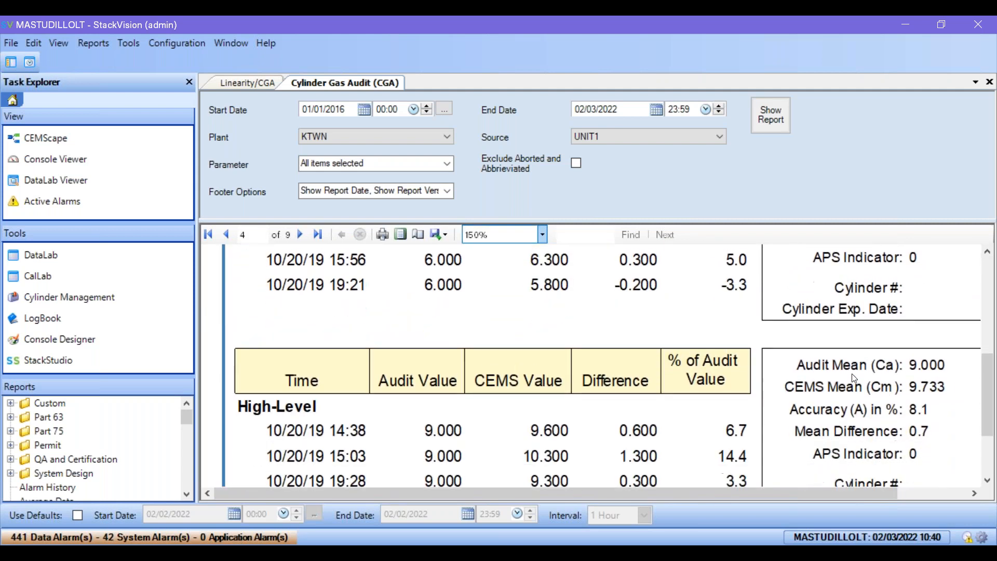
{"action": "scroll", "coordinate": [852, 377], "scroll_direction": "down", "scroll_amount": 1}
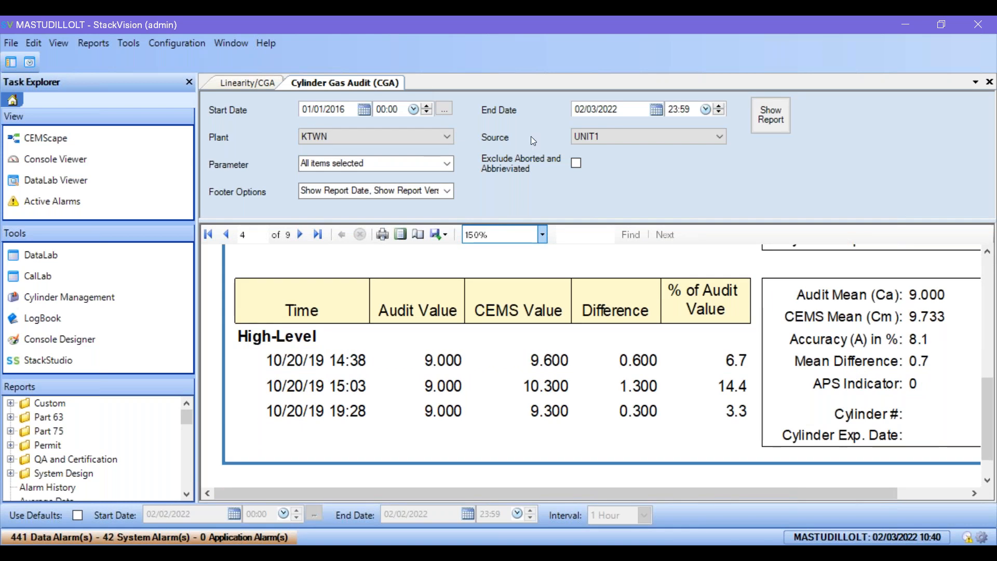
Step: Open the Part 75 Linearity Test report from the QA and Certification reports
{"action": "left_click", "coordinate": [89, 43]}
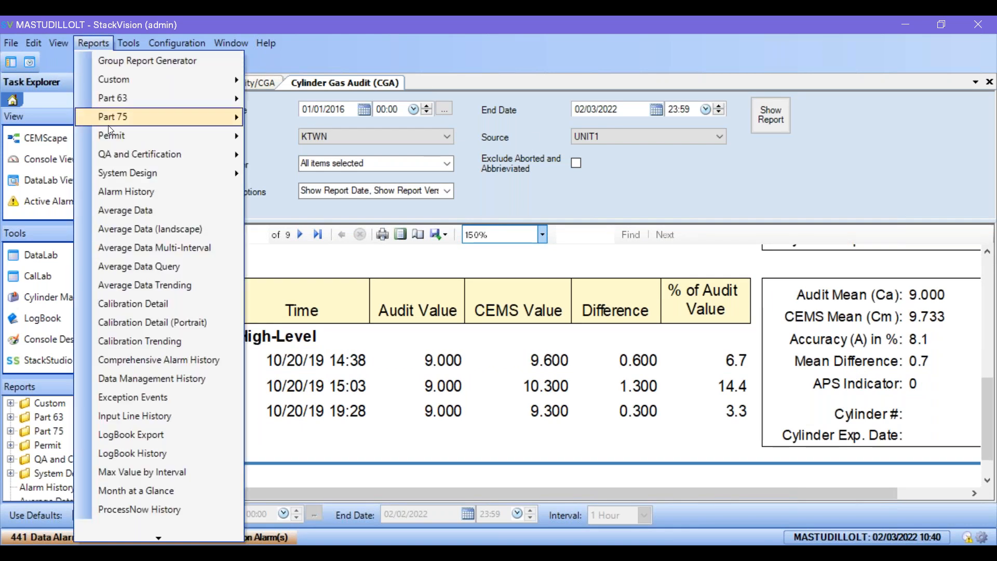
{"action": "mouse_move", "coordinate": [126, 153]}
{"action": "mouse_move", "coordinate": [328, 163]}
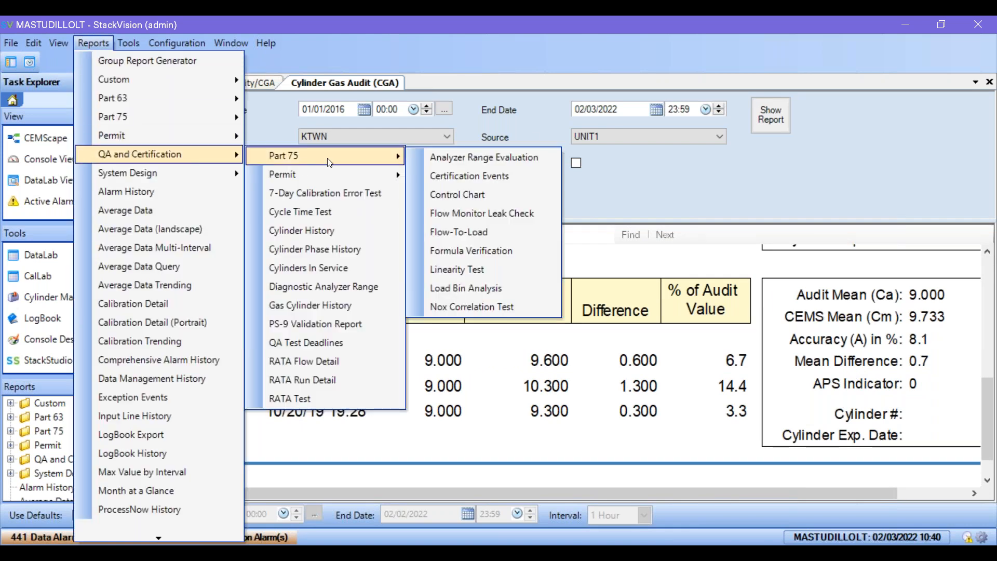
{"action": "left_click", "coordinate": [482, 275]}
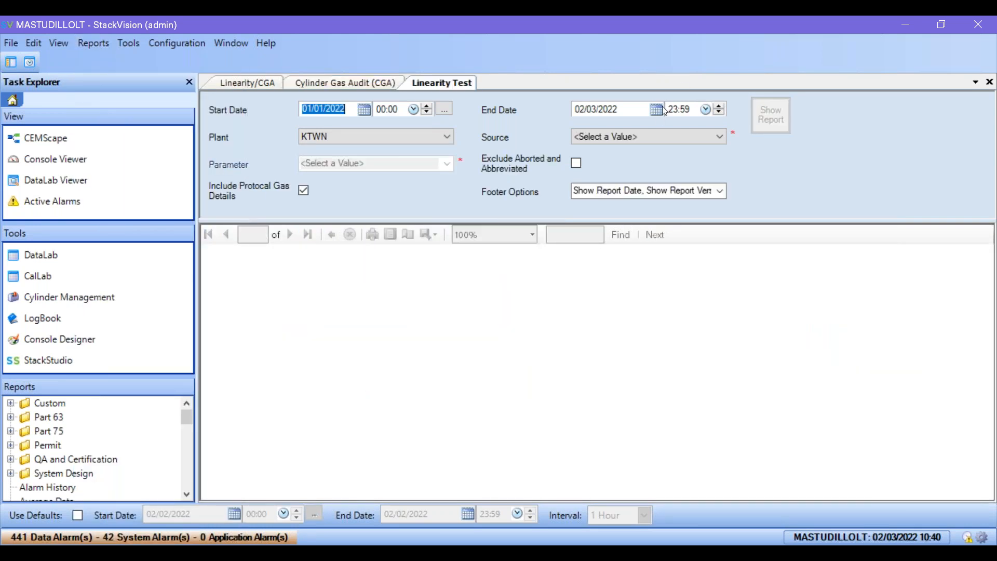
Step: Generate the Linearity Test report for UNIT1 with start date 01/01/2016 and all parameters selected
{"action": "left_click_drag", "start_coordinate": [334, 109], "coordinate": [359, 109]}
{"action": "type", "text": "16"}
{"action": "left_click", "coordinate": [672, 136]}
{"action": "left_click", "coordinate": [594, 159]}
{"action": "left_click", "coordinate": [445, 164]}
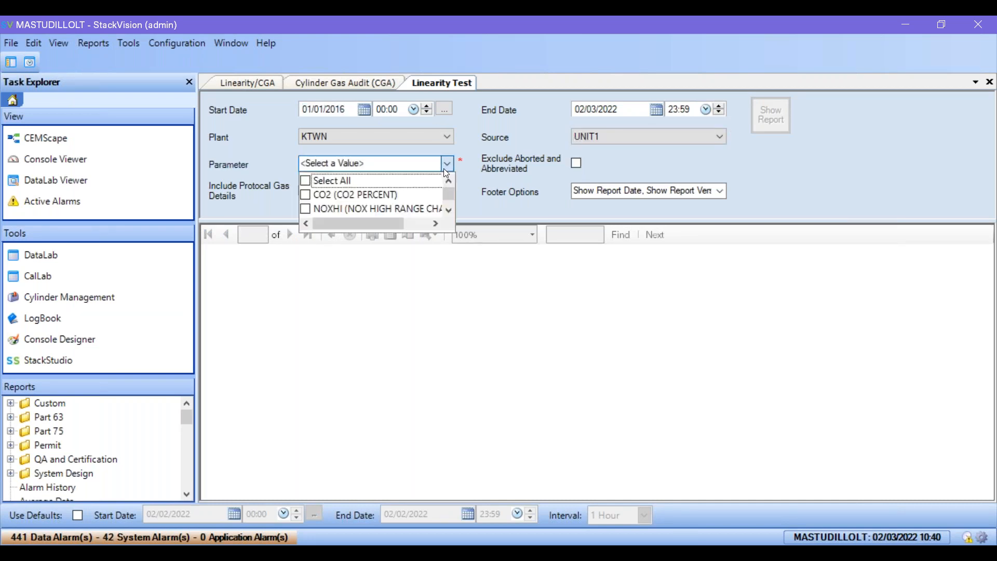
{"action": "left_click", "coordinate": [394, 181]}
{"action": "left_click", "coordinate": [793, 178]}
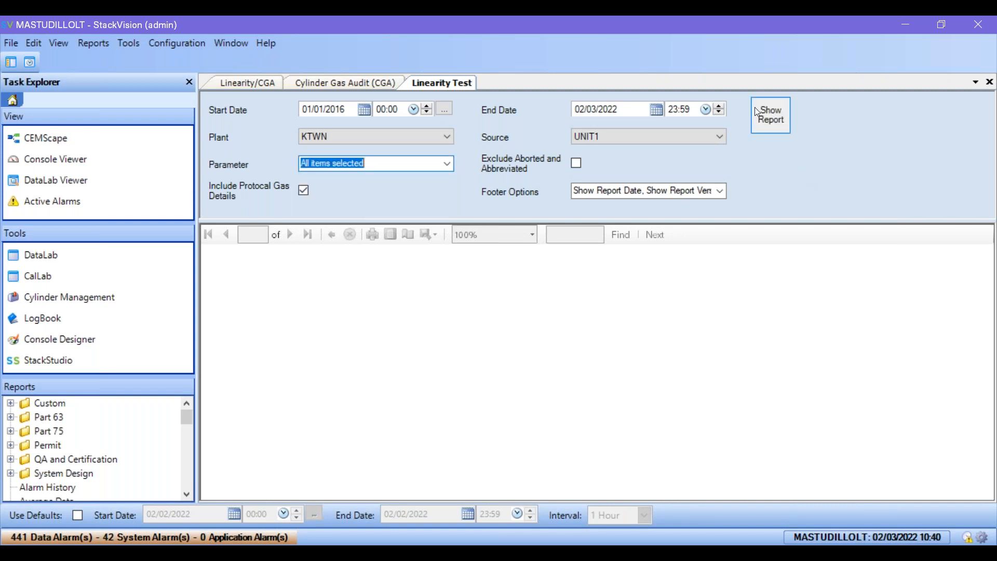
{"action": "left_click", "coordinate": [755, 108]}
Step: Enlarge the report viewing area and examine the CO2 linearity test's levels, reference values and protocol gas details
{"action": "scroll", "coordinate": [751, 333], "scroll_direction": "down", "scroll_amount": 2}
{"action": "scroll", "coordinate": [751, 333], "scroll_direction": "up", "scroll_amount": 1}
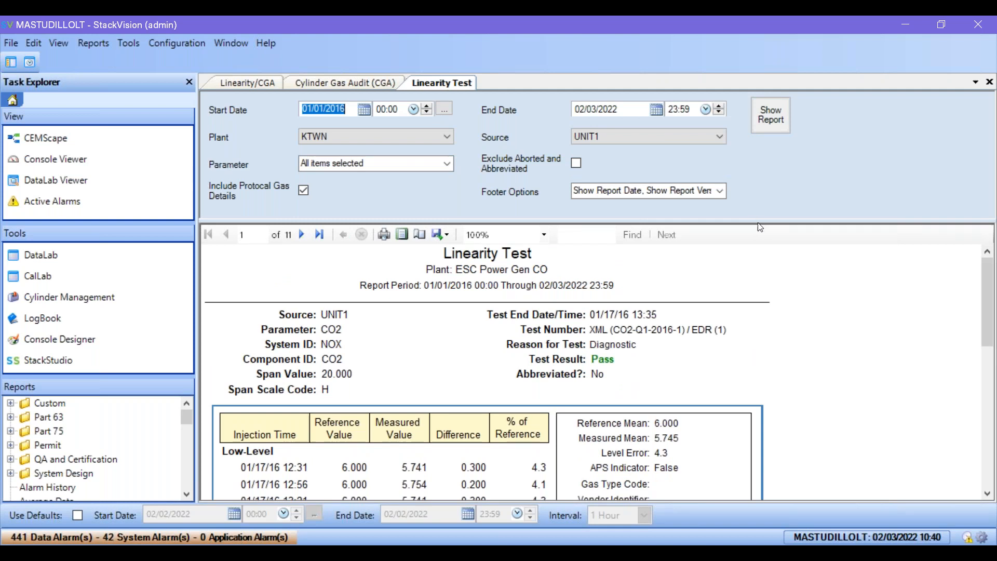
{"action": "left_click_drag", "start_coordinate": [759, 221], "coordinate": [752, 145]}
{"action": "scroll", "coordinate": [689, 365], "scroll_direction": "down", "scroll_amount": 6}
{"action": "scroll", "coordinate": [689, 366], "scroll_direction": "down", "scroll_amount": 1}
{"action": "scroll", "coordinate": [688, 364], "scroll_direction": "up", "scroll_amount": 7}
{"action": "scroll", "coordinate": [688, 363], "scroll_direction": "down", "scroll_amount": 6}
{"action": "scroll", "coordinate": [687, 361], "scroll_direction": "up", "scroll_amount": 2}
{"action": "scroll", "coordinate": [687, 361], "scroll_direction": "up", "scroll_amount": 2}
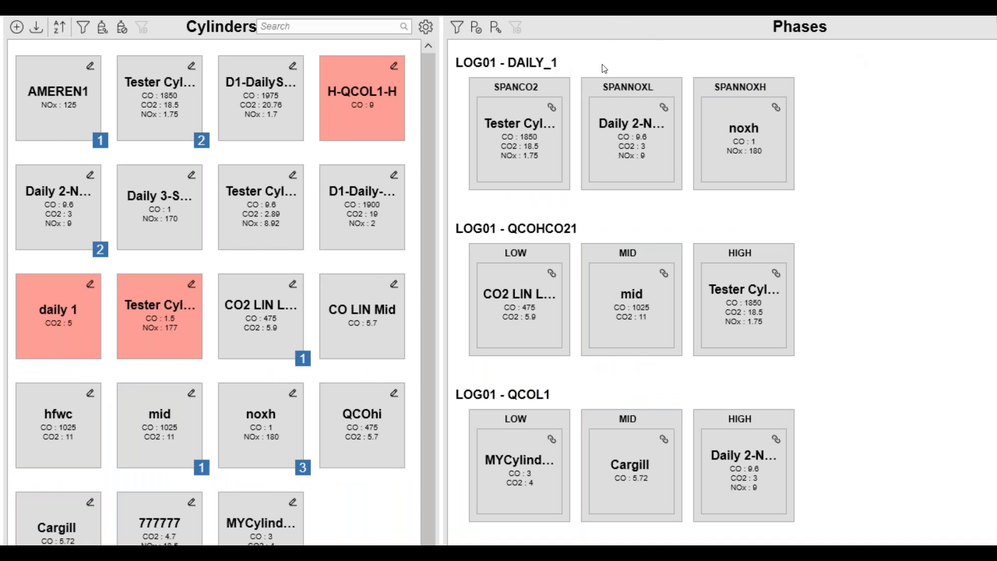
Step: Switch to Cylinder Management and set the phase detail level to show phase ranges and cylinder details
{"action": "left_click", "coordinate": [996, 26]}
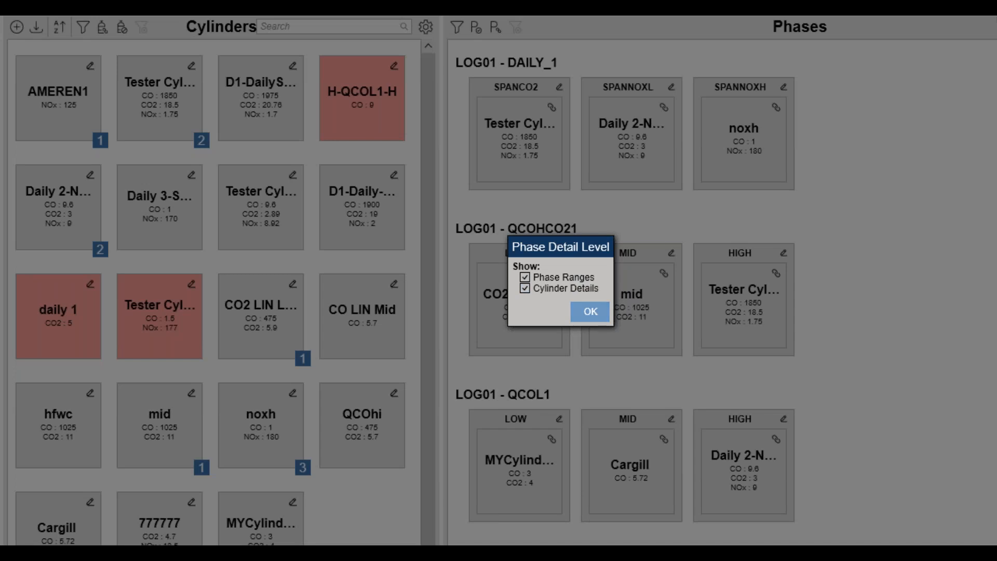
{"action": "left_click", "coordinate": [591, 312]}
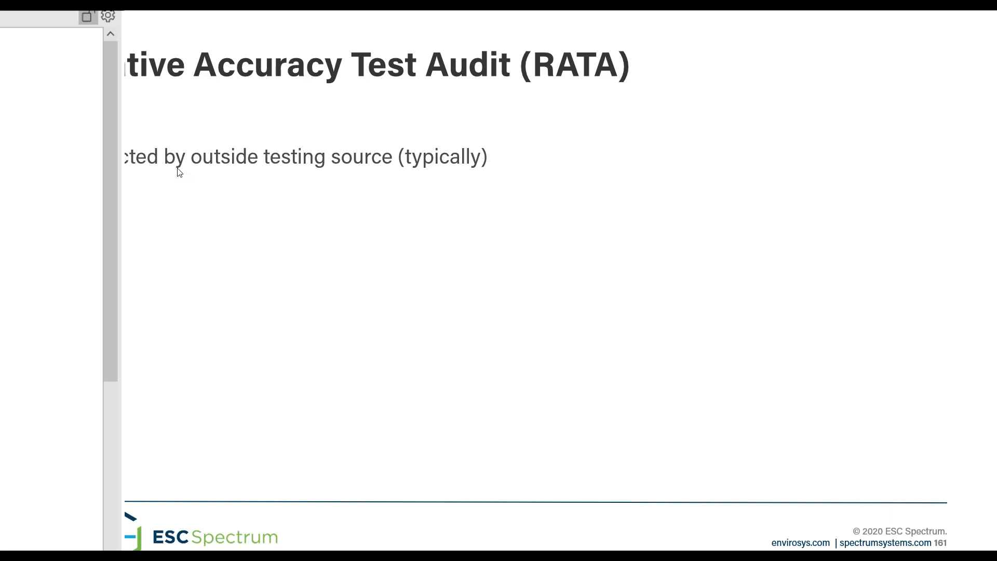
Step: Switch back to the StackVision (admin) window and open the UNIT1 NOX#/MM RATA test of 02/10/2016 16:20 to examine its runs
{"action": "key", "text": "alt+Tab"}
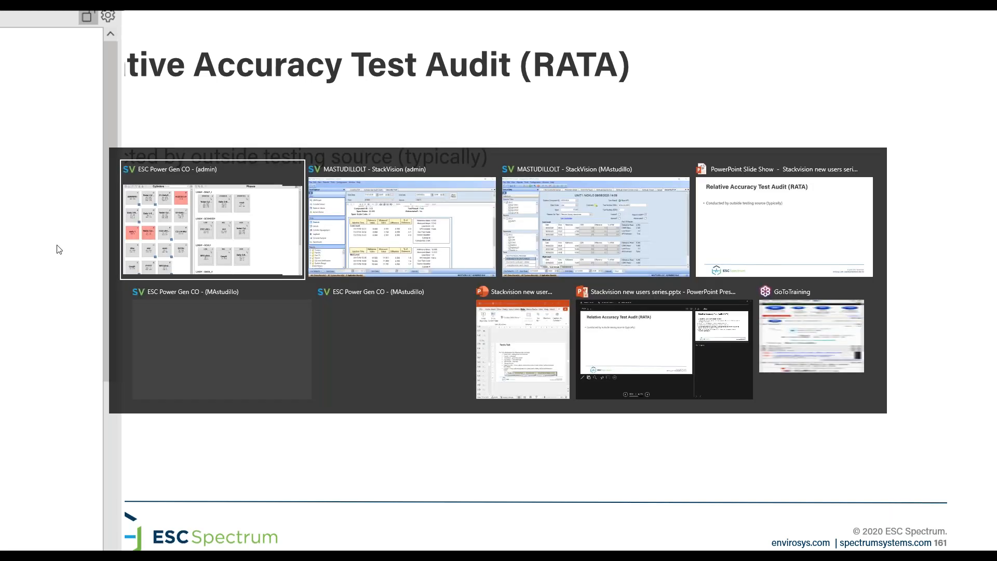
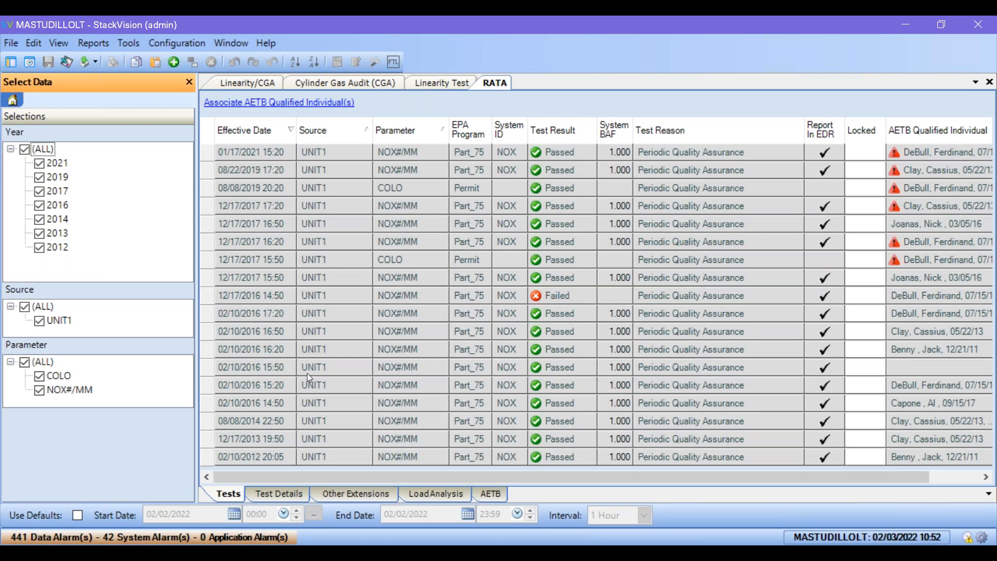
{"action": "left_click", "coordinate": [209, 349]}
{"action": "double_click", "coordinate": [210, 352]}
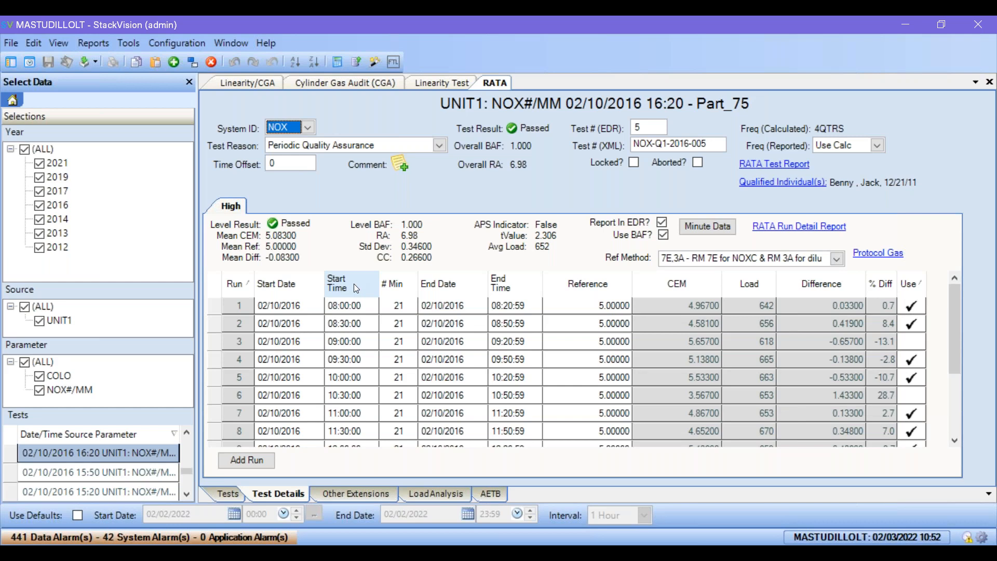
{"action": "scroll", "coordinate": [955, 298], "scroll_direction": "down", "scroll_amount": 2}
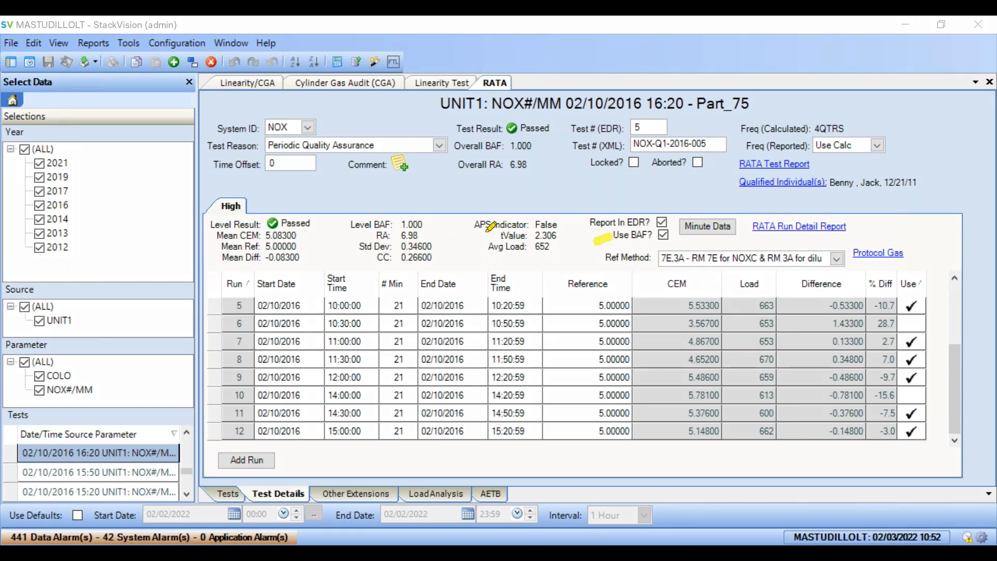
{"action": "left_click_drag", "start_coordinate": [341, 227], "coordinate": [350, 224]}
{"action": "scroll", "coordinate": [241, 332], "scroll_direction": "up", "scroll_amount": 2}
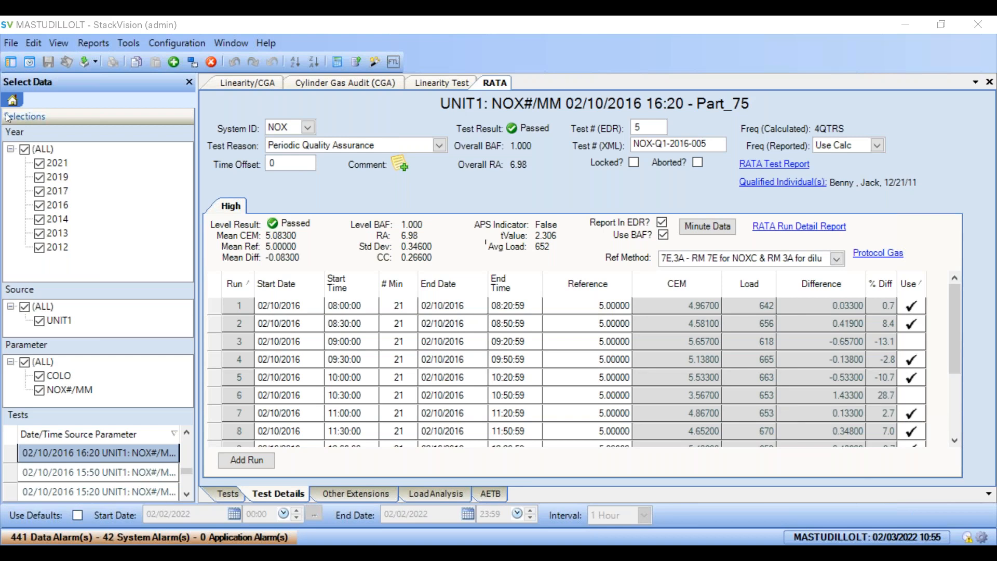
Step: Limit the RATA test selection to the year 2021
{"action": "left_click", "coordinate": [25, 150]}
{"action": "left_click", "coordinate": [38, 162]}
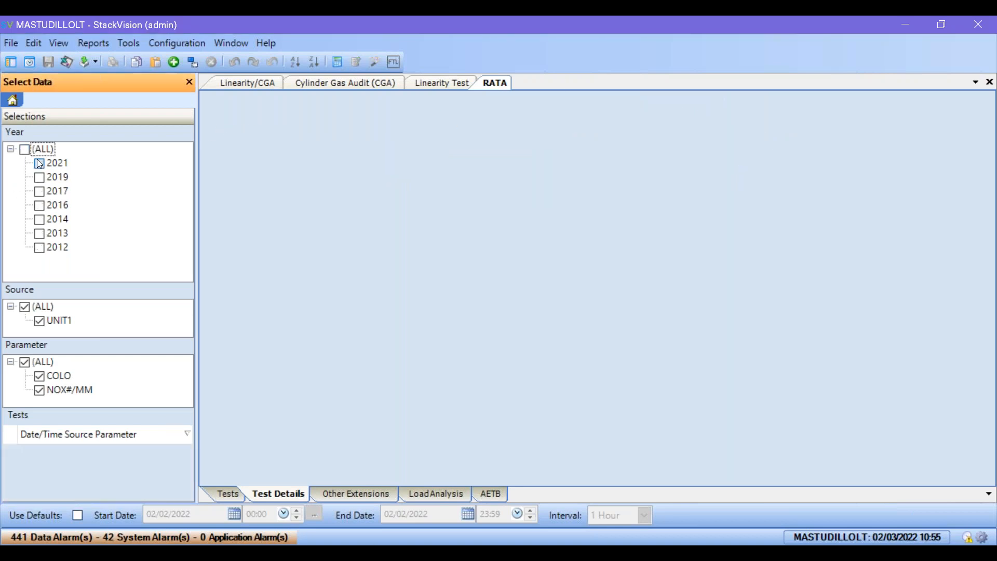
Step: Start a new RATA test for source UNIT1 and parameter NOX#/MM
{"action": "left_click", "coordinate": [171, 61]}
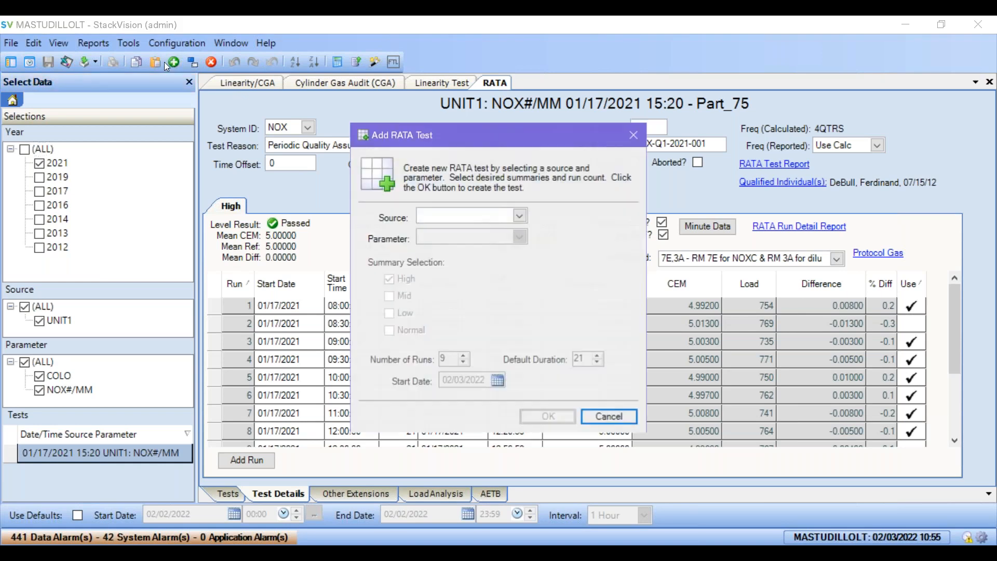
{"action": "left_click", "coordinate": [517, 222]}
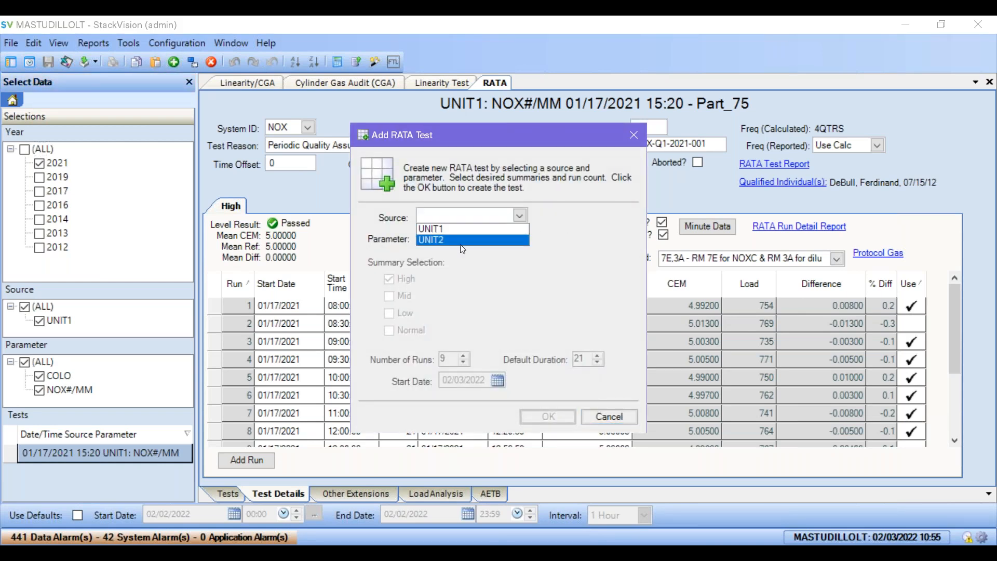
{"action": "left_click", "coordinate": [459, 228]}
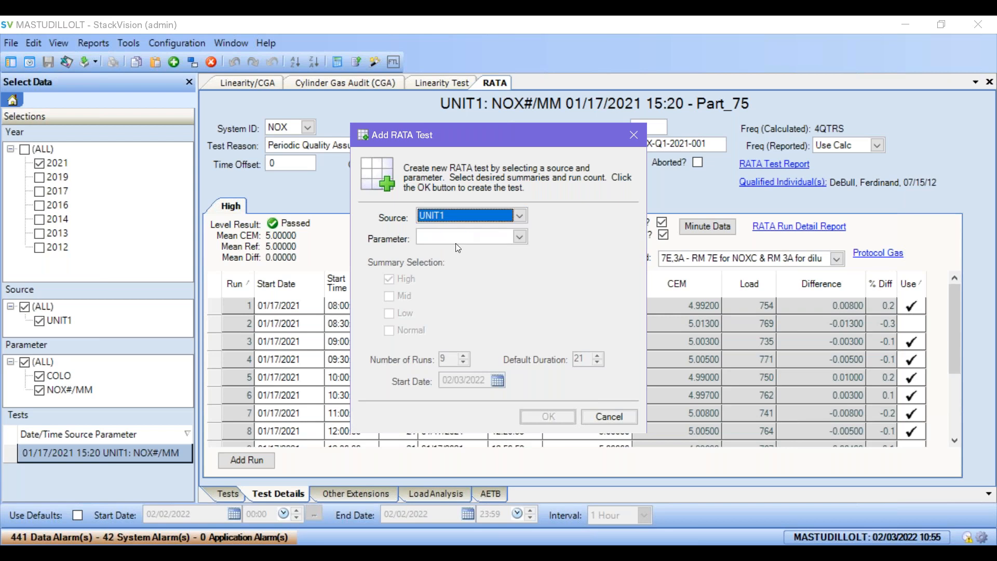
{"action": "left_click", "coordinate": [462, 238]}
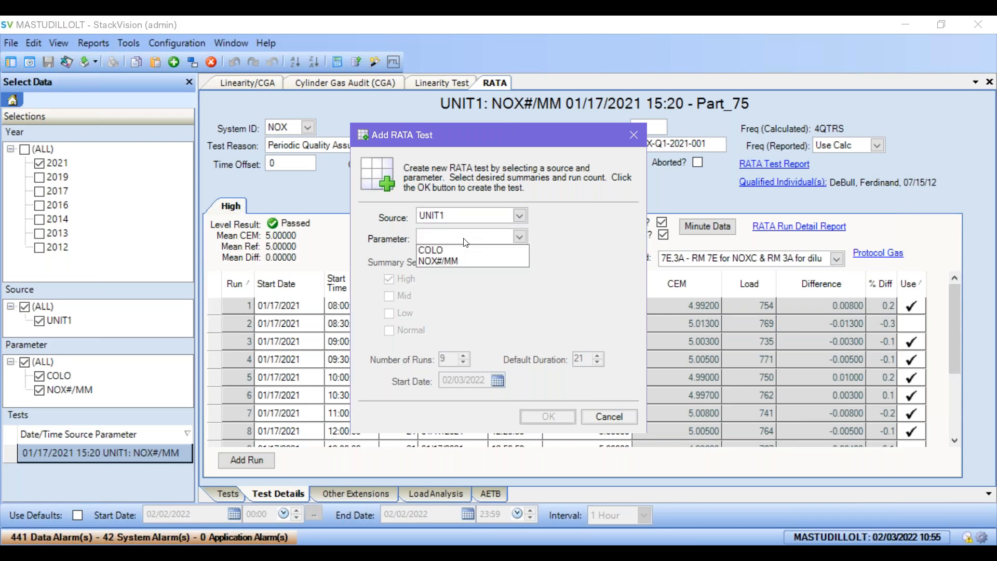
{"action": "left_click", "coordinate": [488, 263]}
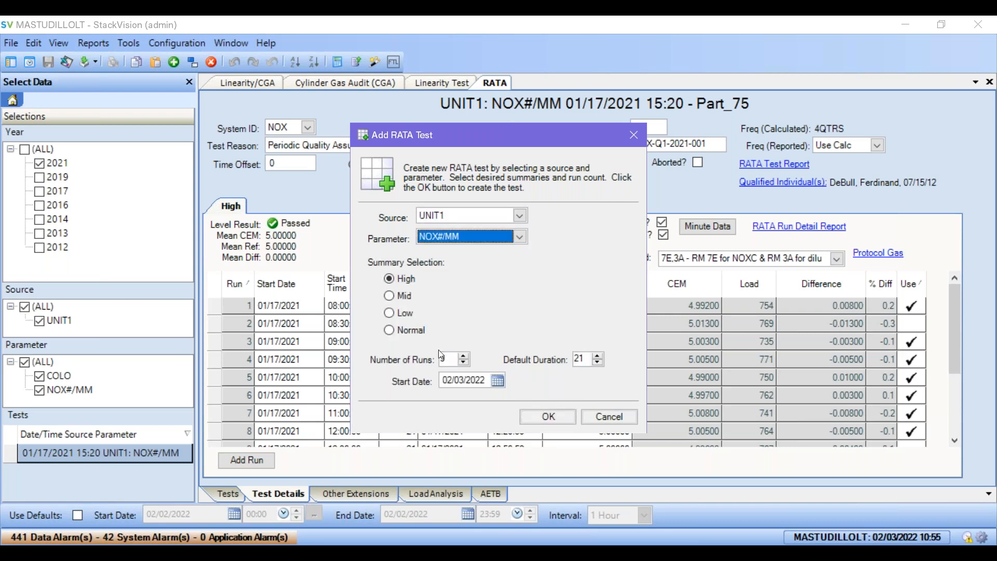
Step: Set the number of runs for the new RATA test to 12
{"action": "double_click", "coordinate": [457, 361]}
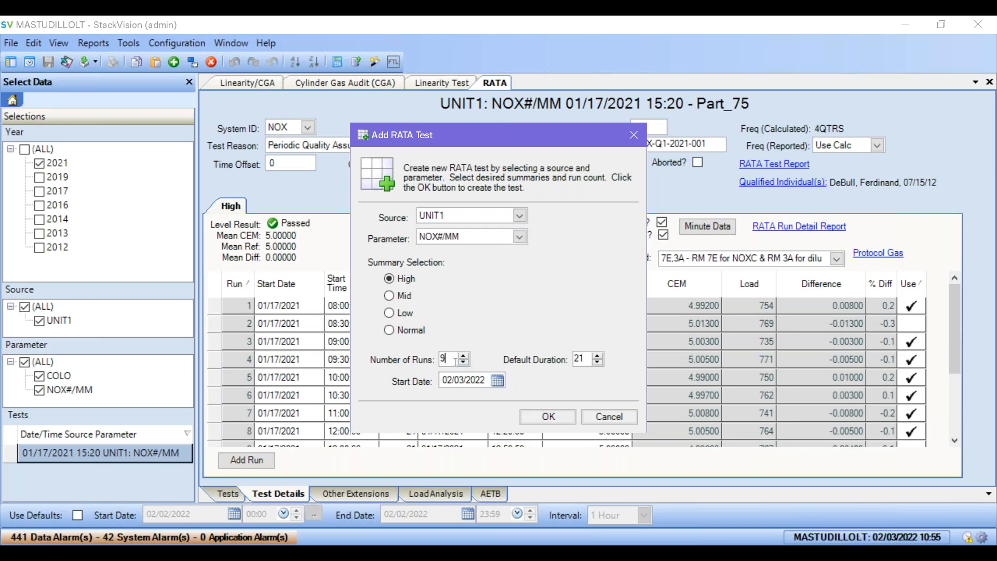
{"action": "left_click", "coordinate": [464, 356]}
{"action": "left_click", "coordinate": [463, 357]}
{"action": "left_click", "coordinate": [463, 357]}
{"action": "left_click", "coordinate": [464, 356]}
{"action": "left_click", "coordinate": [464, 356]}
{"action": "left_click", "coordinate": [465, 356]}
{"action": "left_click", "coordinate": [466, 357]}
{"action": "left_click", "coordinate": [465, 356]}
{"action": "left_click", "coordinate": [466, 357]}
{"action": "left_click", "coordinate": [466, 357]}
{"action": "left_click", "coordinate": [465, 357]}
{"action": "left_click", "coordinate": [466, 356]}
{"action": "left_click", "coordinate": [466, 356]}
{"action": "left_click", "coordinate": [465, 356]}
{"action": "left_click", "coordinate": [466, 356]}
{"action": "left_click", "coordinate": [466, 356]}
{"action": "left_click", "coordinate": [465, 356]}
{"action": "left_click", "coordinate": [464, 362]}
{"action": "left_click", "coordinate": [464, 362]}
{"action": "left_click", "coordinate": [464, 357]}
{"action": "left_click", "coordinate": [464, 358]}
{"action": "left_click", "coordinate": [464, 356]}
{"action": "left_click", "coordinate": [465, 357]}
{"action": "left_click", "coordinate": [465, 357]}
{"action": "left_click_drag", "start_coordinate": [588, 360], "coordinate": [551, 352]}
Step: Set the new RATA test's start date to 01/17/2021 and create the test
{"action": "left_click", "coordinate": [497, 380]}
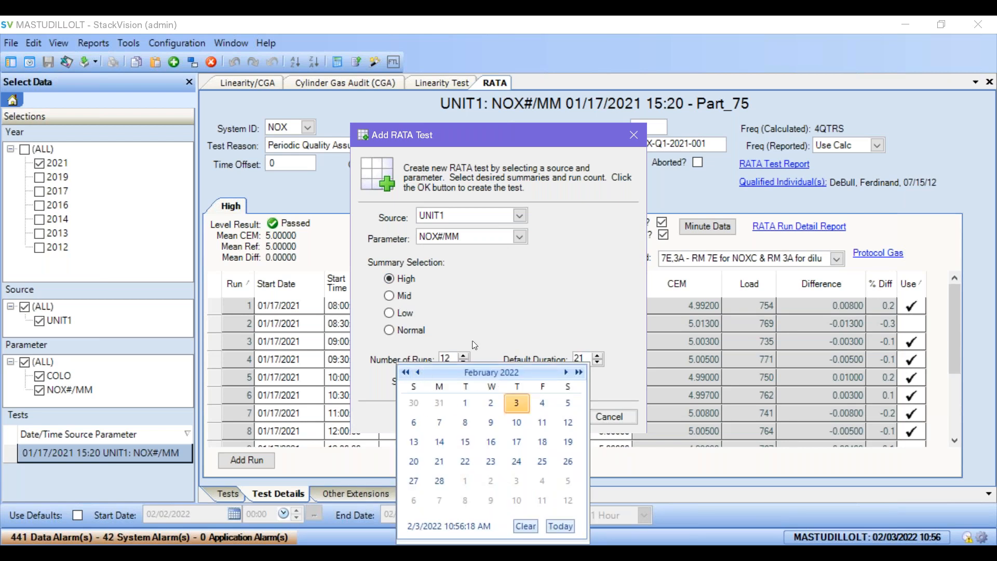
{"action": "left_click", "coordinate": [474, 320]}
{"action": "type", "text": "1/"}
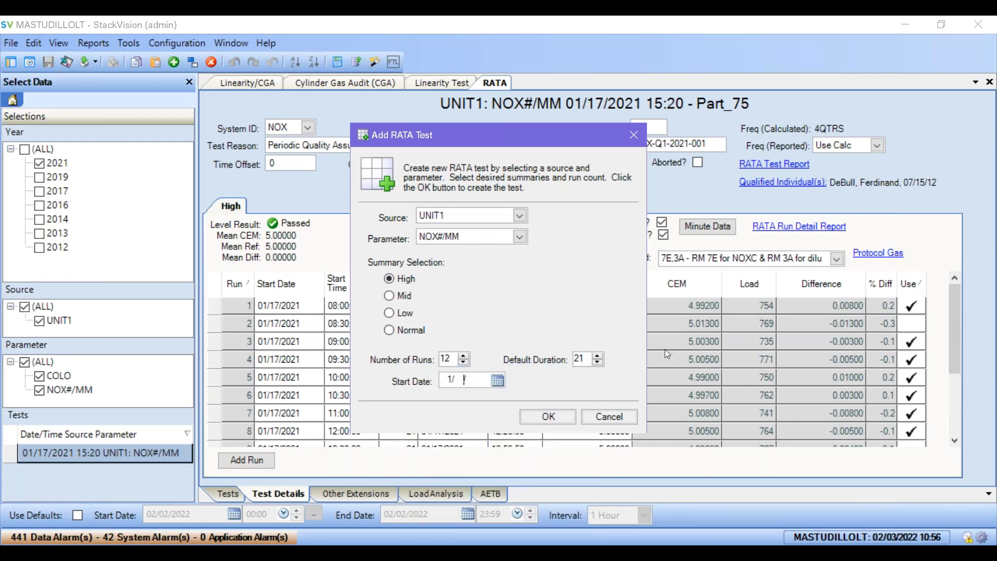
{"action": "type", "text": "17/2021"}
{"action": "left_click", "coordinate": [564, 422]}
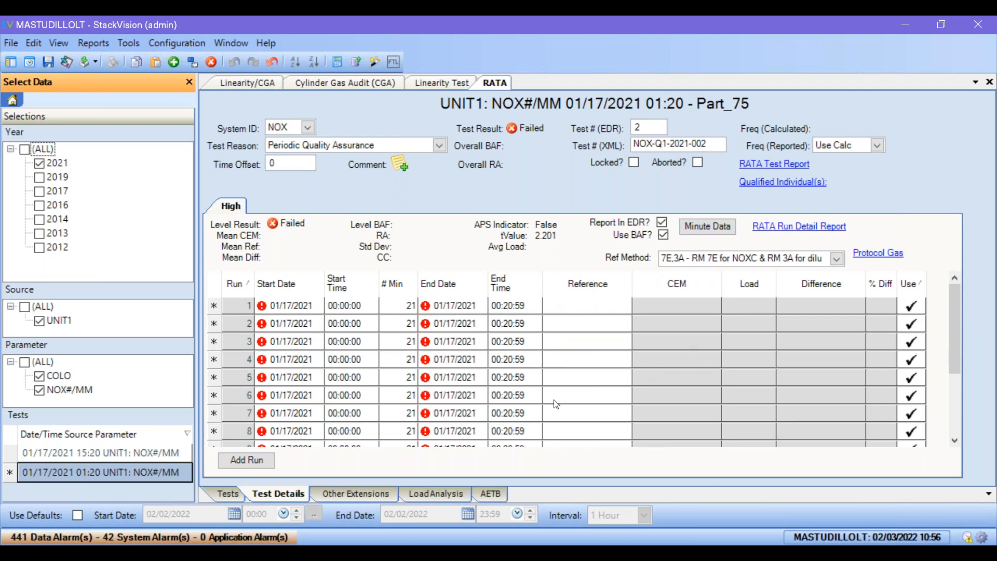
Step: Set the start times of runs 1 and 2 to 08:00 and 08:30
{"action": "left_click", "coordinate": [345, 304]}
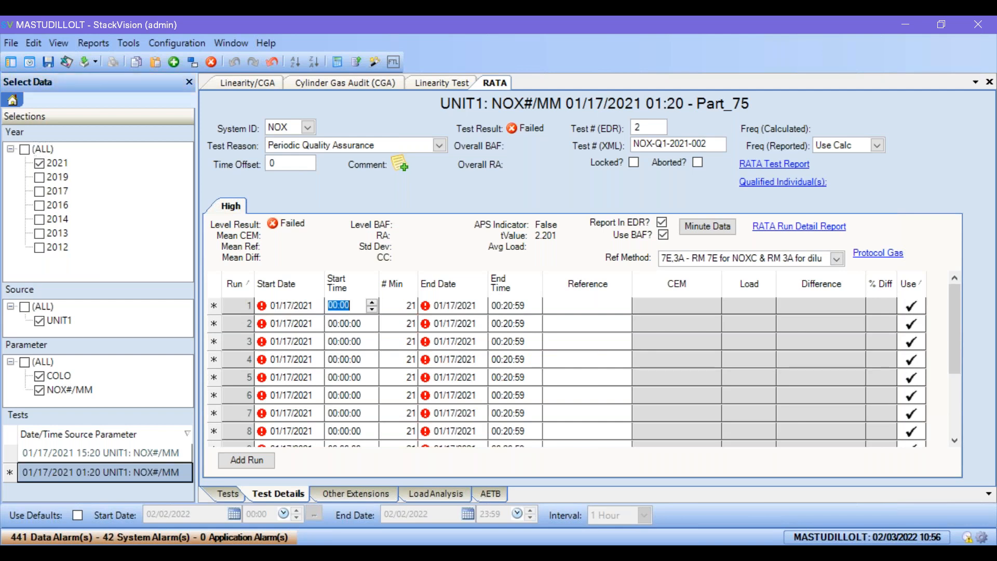
{"action": "type", "text": "8:"}
{"action": "key", "text": "BackSpace"}
{"action": "type", "text": ":0"}
{"action": "key", "text": "Tab"}
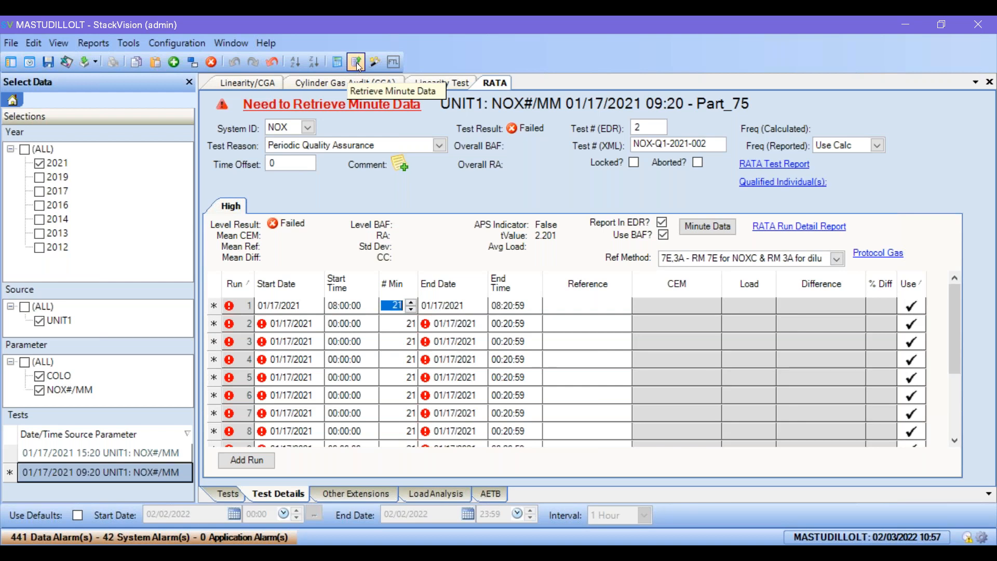
{"action": "left_click", "coordinate": [358, 323]}
{"action": "type", "text": "8:30"}
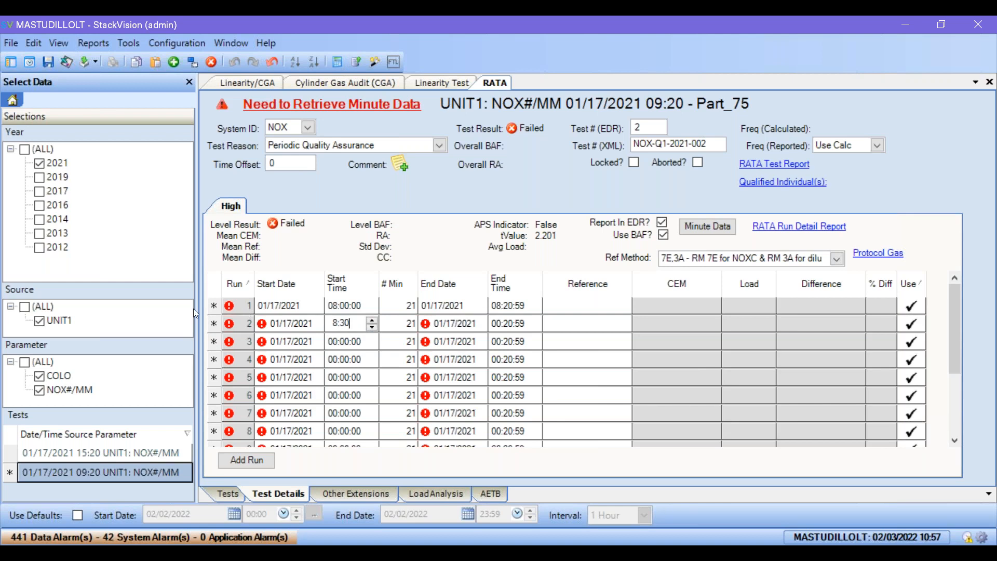
{"action": "key", "text": "Tab"}
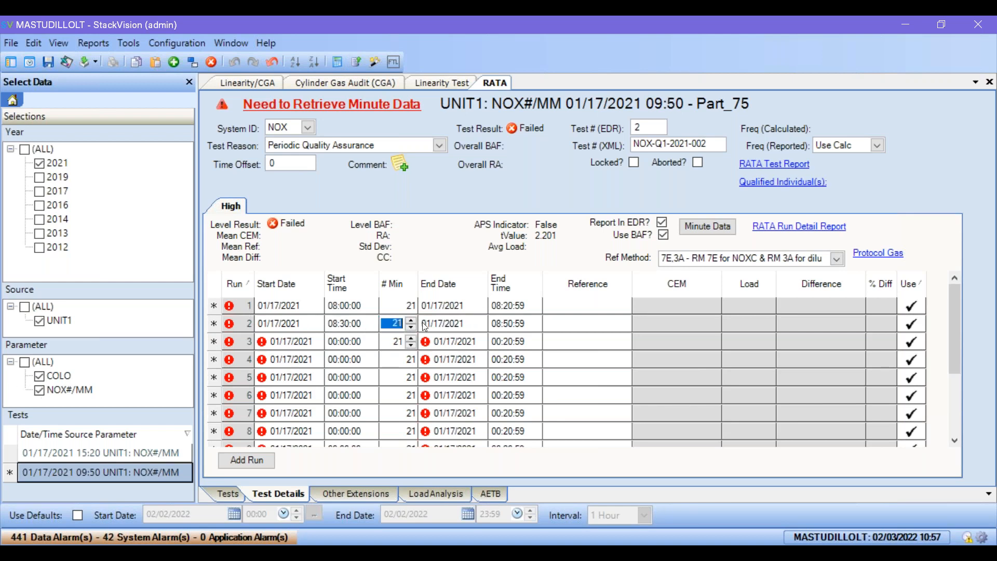
Step: Set the start times of runs 3 and 4 to 09:00 and 09:30
{"action": "left_click", "coordinate": [353, 342]}
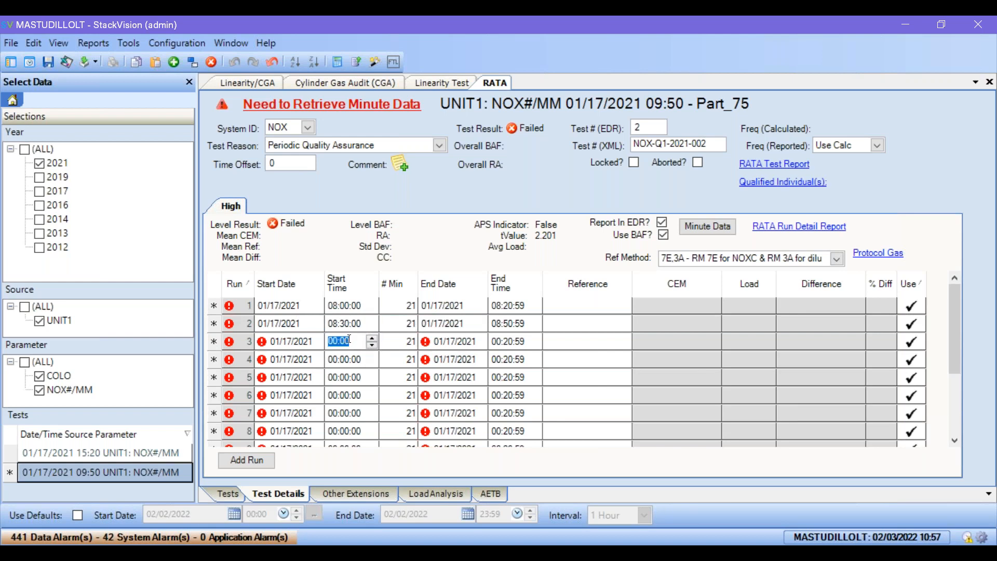
{"action": "type", "text": "9:00"}
{"action": "key", "text": "Tab"}
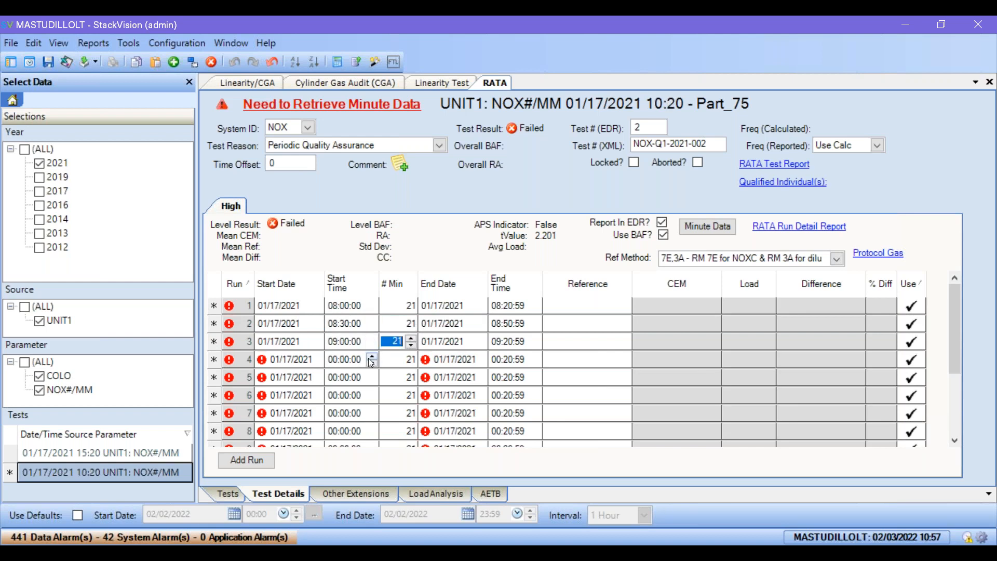
{"action": "left_click", "coordinate": [343, 362]}
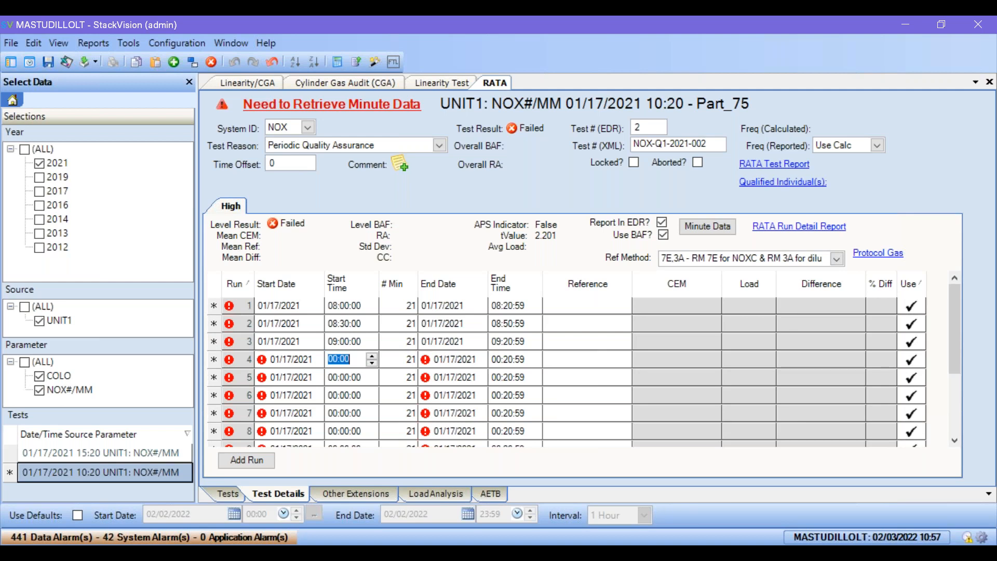
{"action": "type", "text": "9:30"}
{"action": "key", "text": "Tab"}
Step: Set the start times of runs 5 and 6 to 10:00 and 10:30, and retrieve the test's minute data
{"action": "left_click", "coordinate": [344, 377]}
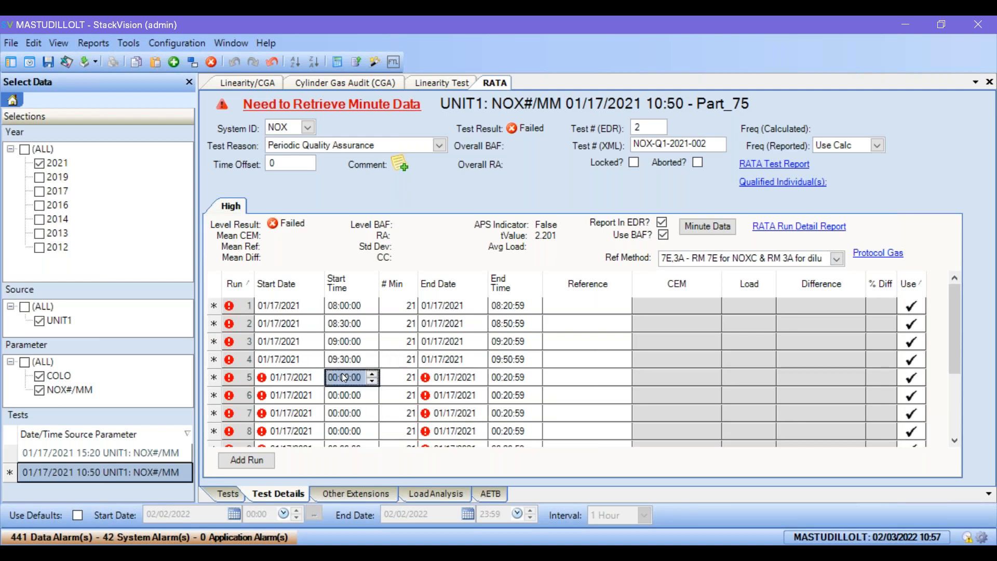
{"action": "type", "text": "10:00"}
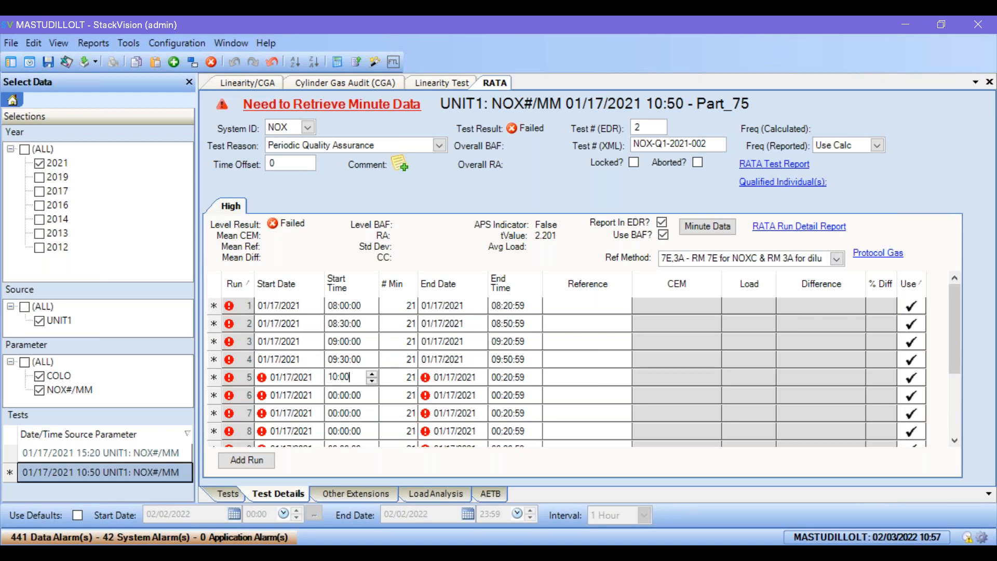
{"action": "left_click", "coordinate": [344, 396]}
{"action": "type", "text": "11"}
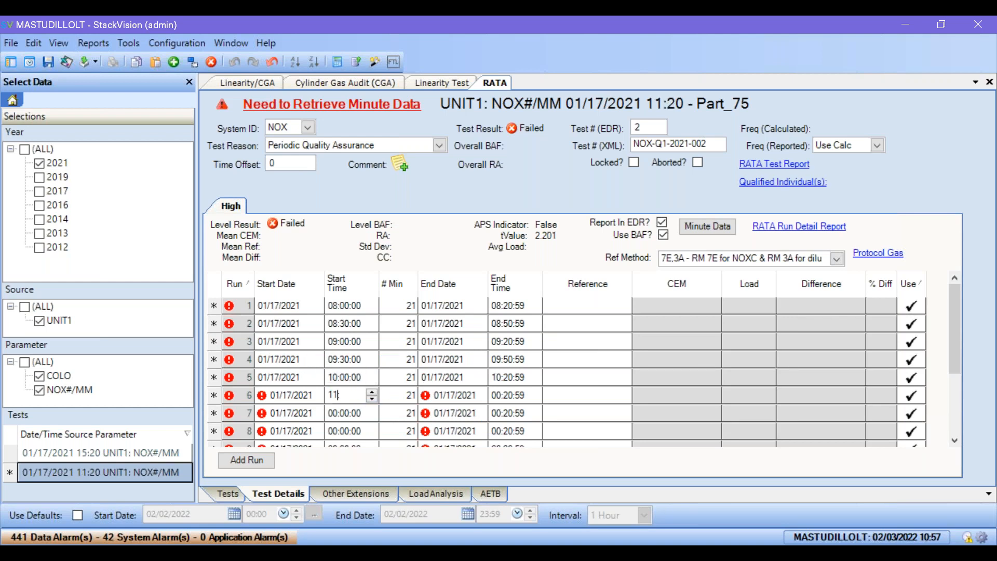
{"action": "type", "text": "0:30"}
{"action": "key", "text": "Tab"}
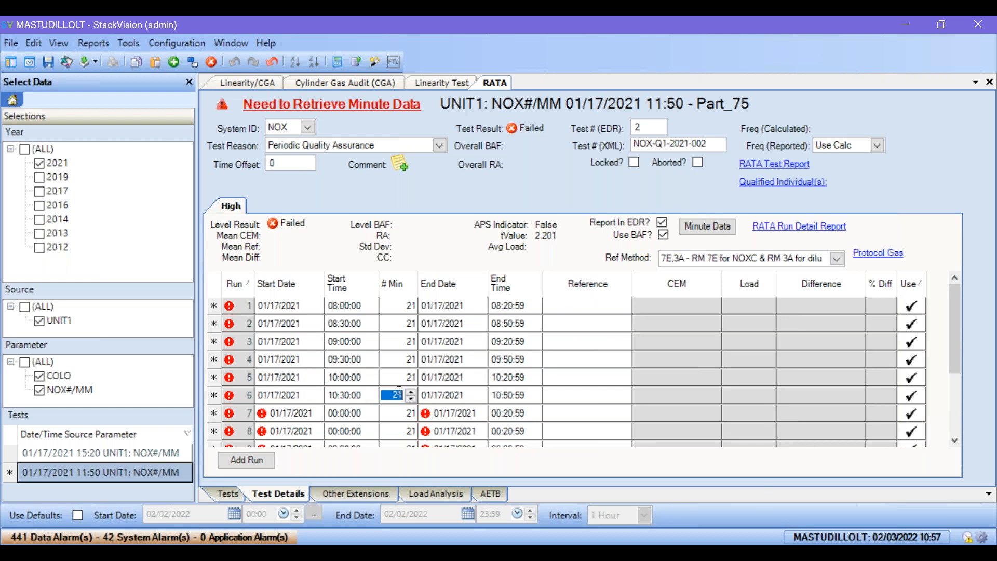
{"action": "left_click", "coordinate": [356, 65]}
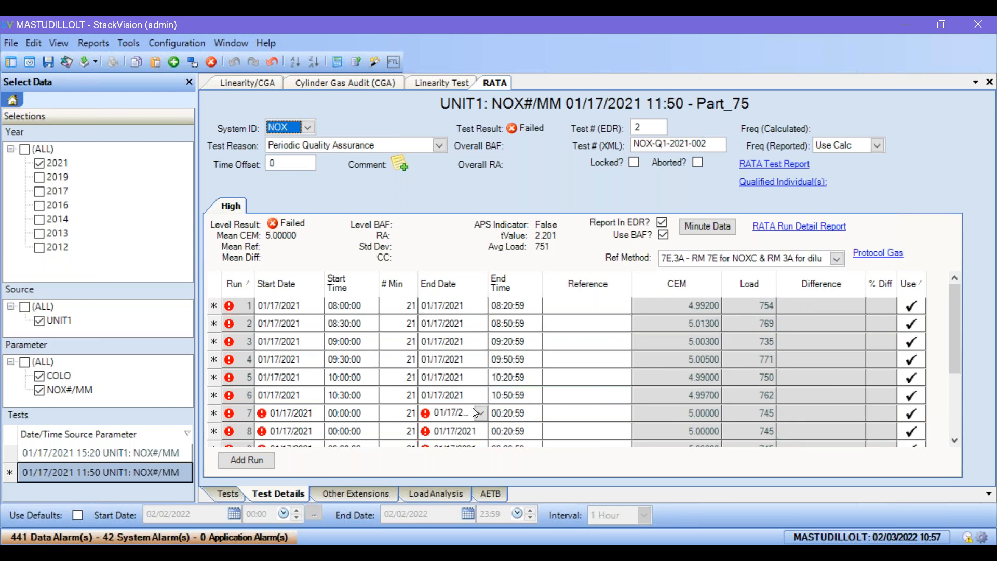
Step: Enter a reference value of 5 for each of runs 1 through 6
{"action": "left_click", "coordinate": [602, 306]}
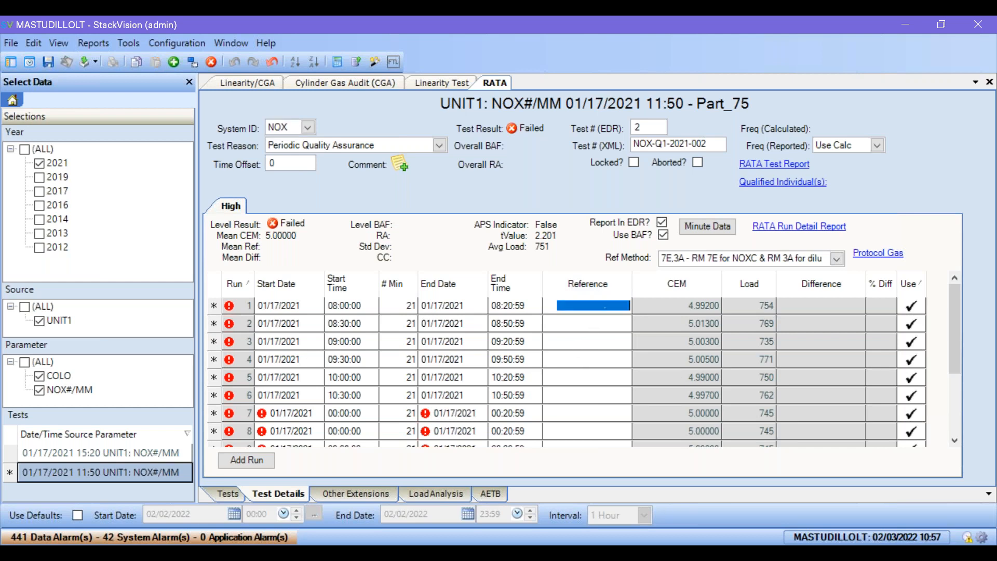
{"action": "type", "text": "5"}
{"action": "left_click", "coordinate": [606, 322]}
{"action": "type", "text": "5"}
{"action": "left_click", "coordinate": [603, 341]}
{"action": "type", "text": "5"}
{"action": "left_click", "coordinate": [601, 360]}
{"action": "type", "text": "5"}
{"action": "left_click", "coordinate": [594, 377]}
{"action": "type", "text": "5"}
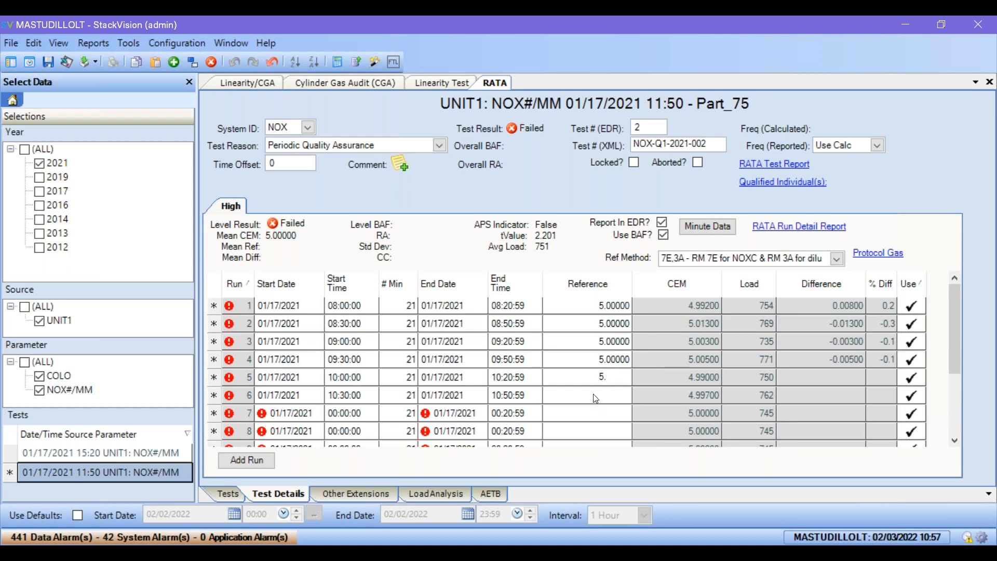
{"action": "left_click", "coordinate": [593, 394]}
{"action": "type", "text": "5"}
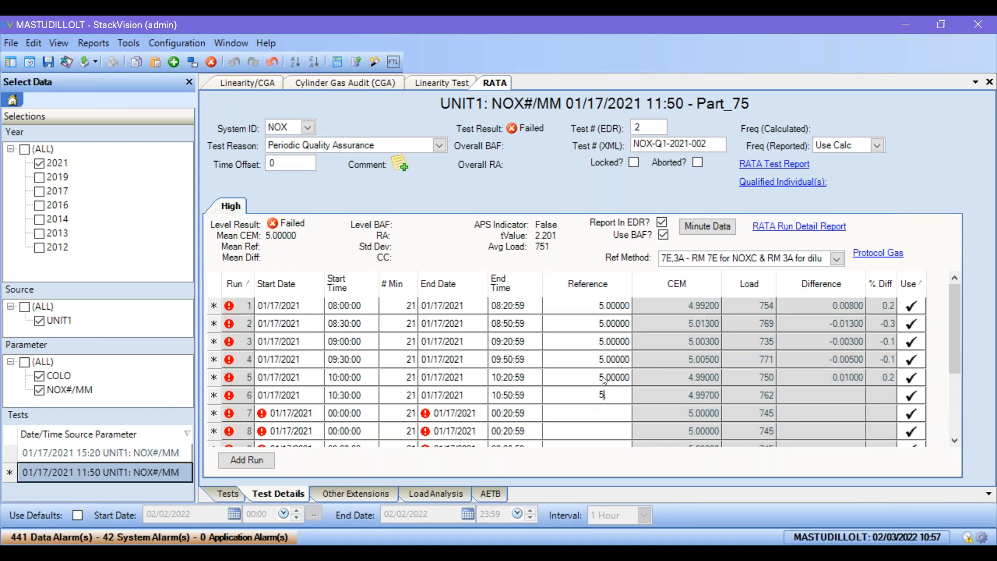
{"action": "left_click", "coordinate": [609, 413]}
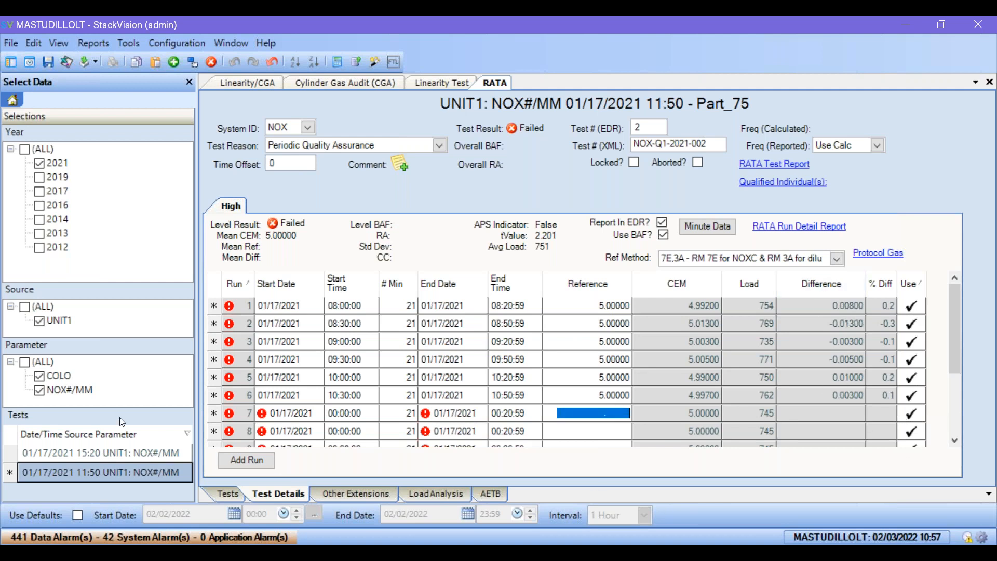
{"action": "scroll", "coordinate": [341, 429], "scroll_direction": "down", "scroll_amount": 2}
{"action": "scroll", "coordinate": [564, 425], "scroll_direction": "up", "scroll_amount": 2}
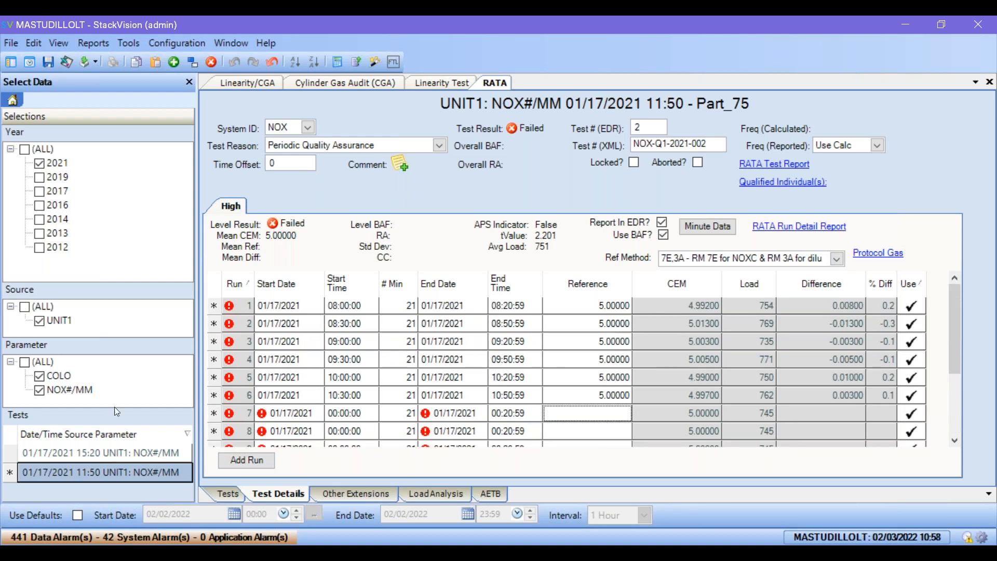
Step: Open the UNIT1 NOX#/MM RATA test of 01/17/2021 15:20 and examine its overall RA and calculated frequency
{"action": "left_click", "coordinate": [89, 451]}
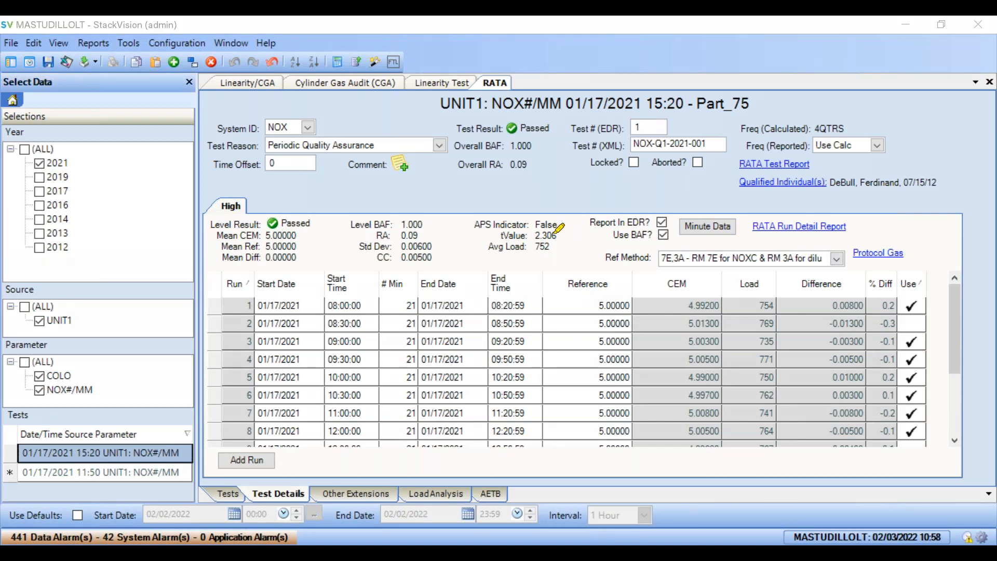
{"action": "mouse_move", "coordinate": [510, 175]}
{"action": "left_mouse_down"}
{"action": "mouse_move", "coordinate": [528, 148]}
{"action": "mouse_move", "coordinate": [462, 162]}
{"action": "mouse_move", "coordinate": [540, 178]}
{"action": "left_mouse_up"}
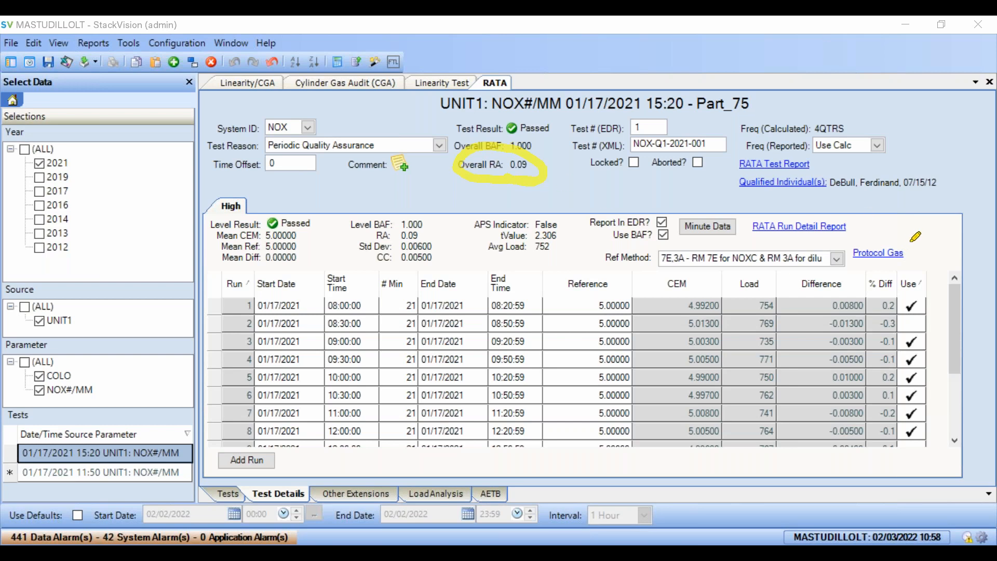
{"action": "left_click_drag", "start_coordinate": [852, 126], "coordinate": [903, 110]}
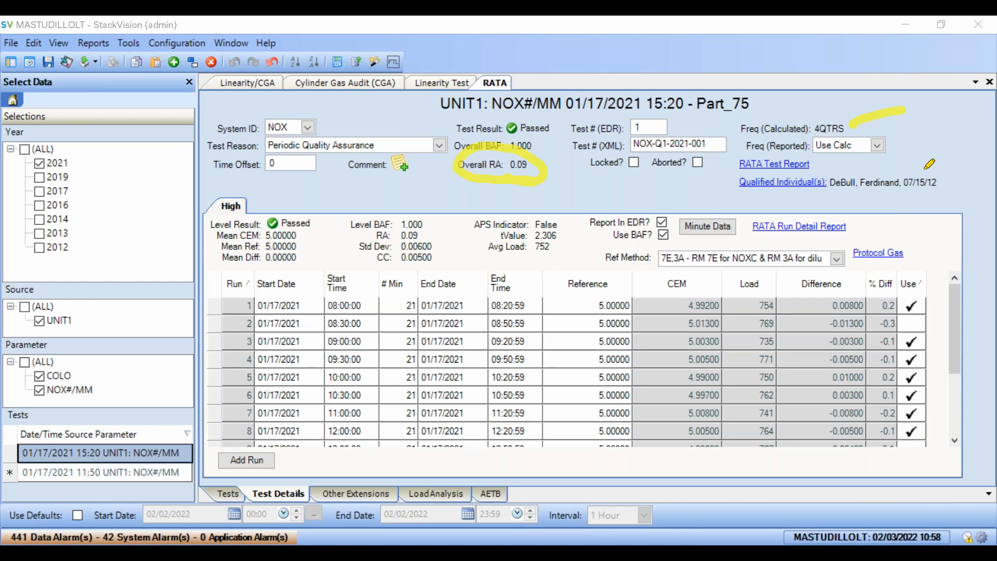
{"action": "key", "text": "Escape"}
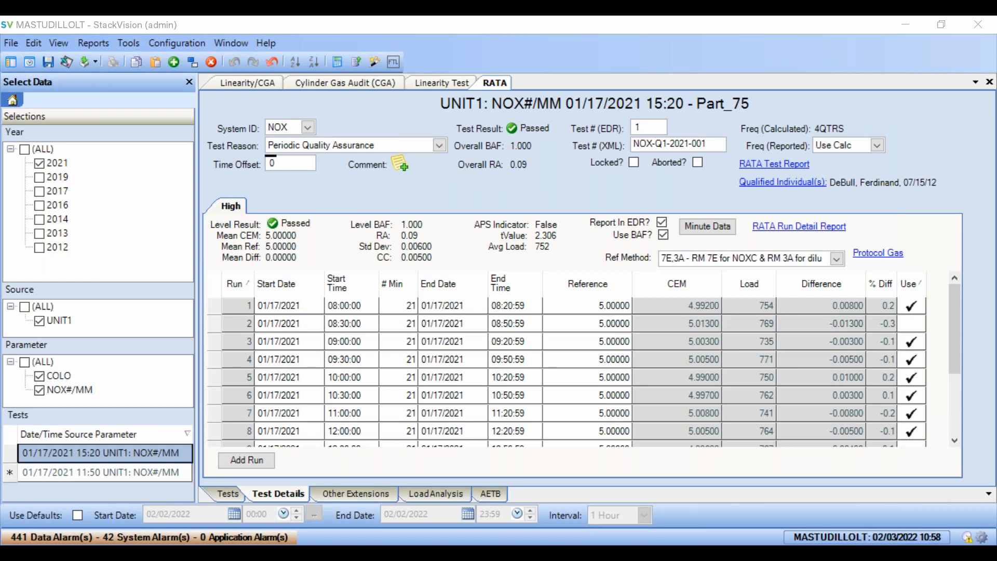
Step: Mark runs 2, 9 and 12 of the 01/17/2021 15:20 RATA test for use in its calculations
{"action": "left_click", "coordinate": [920, 330]}
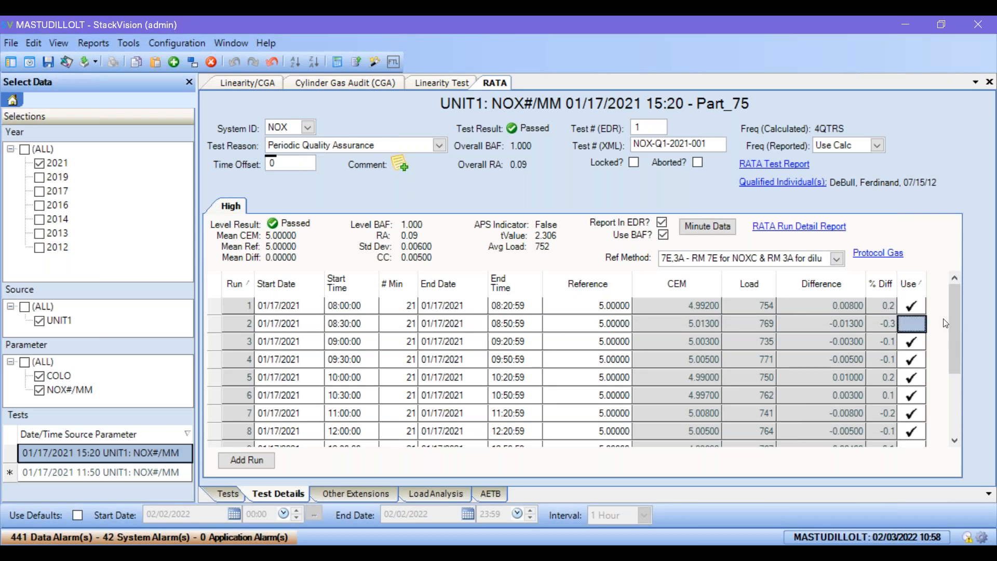
{"action": "left_click", "coordinate": [912, 331]}
{"action": "scroll", "coordinate": [955, 327], "scroll_direction": "down", "scroll_amount": 1}
{"action": "left_click", "coordinate": [921, 432]}
{"action": "left_click", "coordinate": [921, 432]}
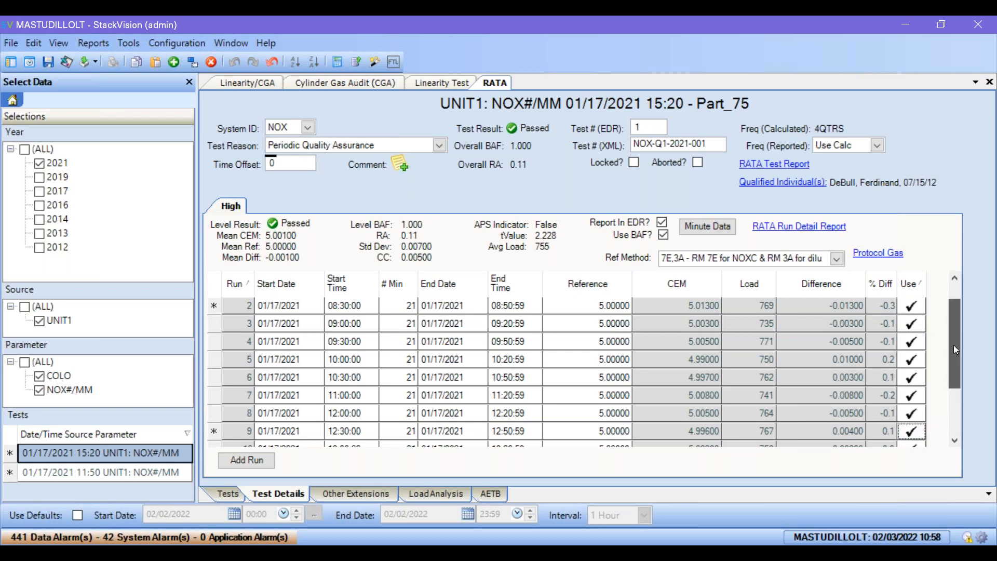
{"action": "left_click_drag", "start_coordinate": [954, 345], "coordinate": [952, 394]}
{"action": "left_click", "coordinate": [917, 433]}
{"action": "left_click", "coordinate": [916, 432]}
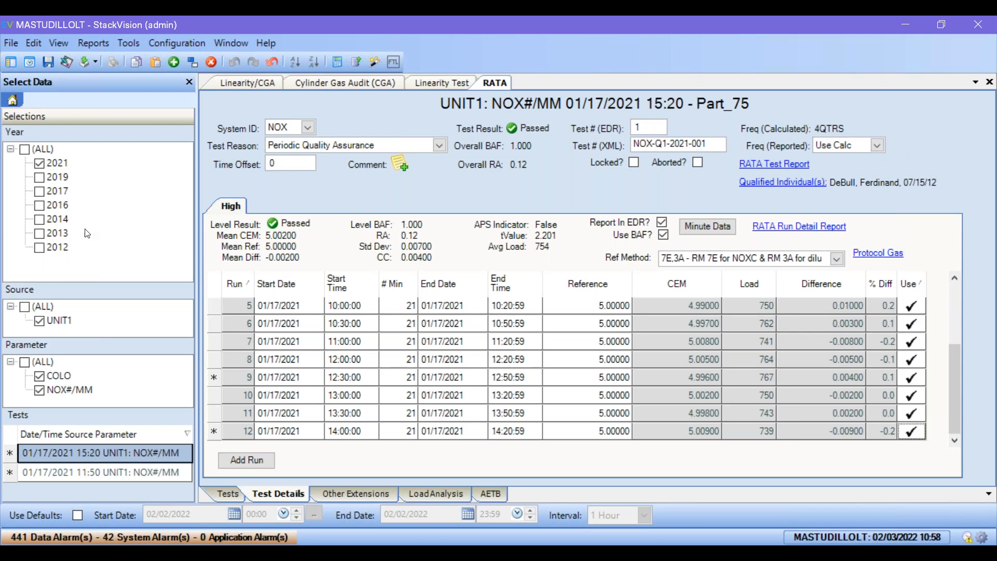
Step: Include all years in the RATA selection and open the UNIT1 NOX#/MM test of 08/08/2014 22:50
{"action": "left_click", "coordinate": [39, 191]}
{"action": "left_click", "coordinate": [39, 205]}
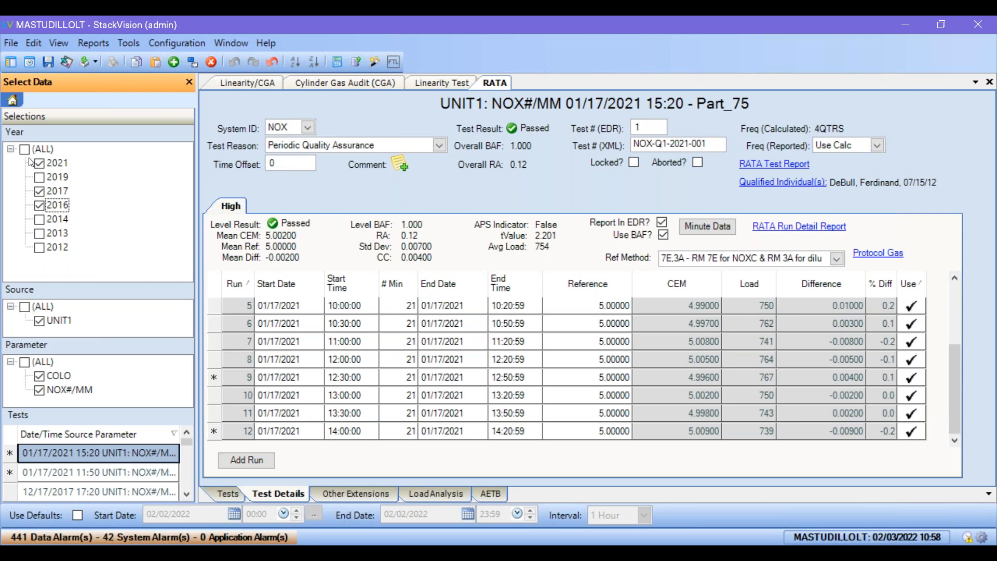
{"action": "left_click", "coordinate": [24, 150]}
{"action": "left_click", "coordinate": [227, 495]}
{"action": "left_click", "coordinate": [281, 494]}
{"action": "scroll", "coordinate": [88, 462], "scroll_direction": "down", "scroll_amount": 5}
{"action": "left_click", "coordinate": [87, 471]}
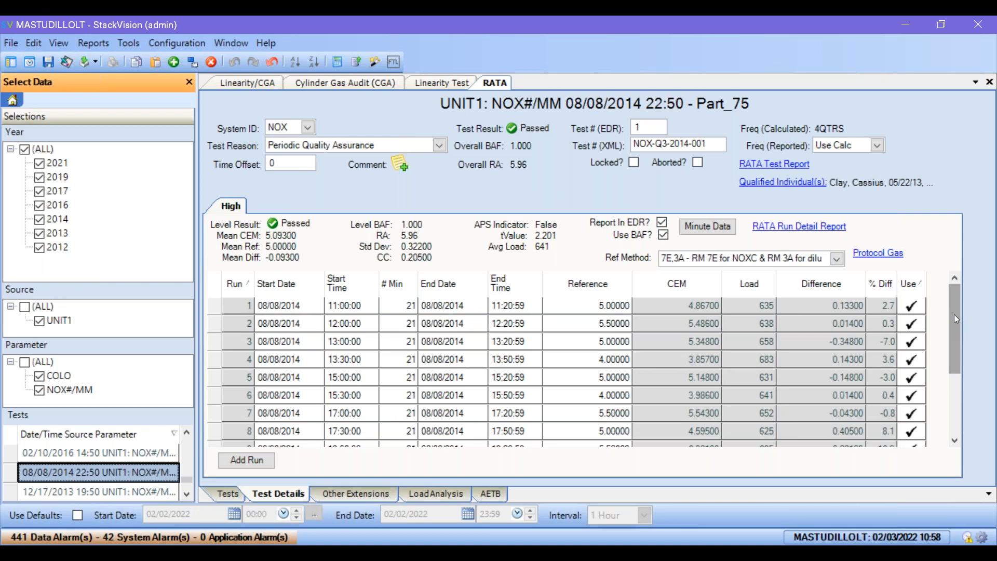
Step: Open the UNIT1 NOX#/MM RATA test of 02/10/2012 20:05
{"action": "mouse_move", "coordinate": [956, 314]}
{"action": "left_mouse_down"}
{"action": "mouse_move", "coordinate": [949, 398]}
{"action": "mouse_move", "coordinate": [950, 313]}
{"action": "left_mouse_up"}
{"action": "left_click", "coordinate": [86, 494]}
{"action": "left_click", "coordinate": [86, 494]}
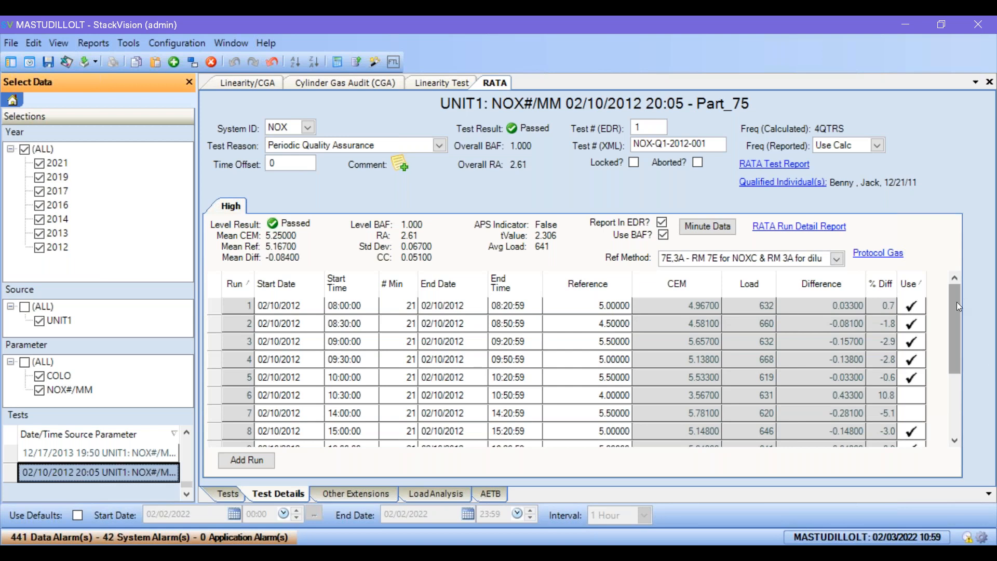
Step: Mark runs 6, 7 and 10 of the 02/10/2012 20:05 RATA test for use in its calculations
{"action": "left_click_drag", "start_coordinate": [959, 307], "coordinate": [956, 395]}
{"action": "left_click", "coordinate": [909, 323]}
{"action": "left_click", "coordinate": [910, 322]}
{"action": "left_click", "coordinate": [911, 341]}
{"action": "left_click", "coordinate": [911, 395]}
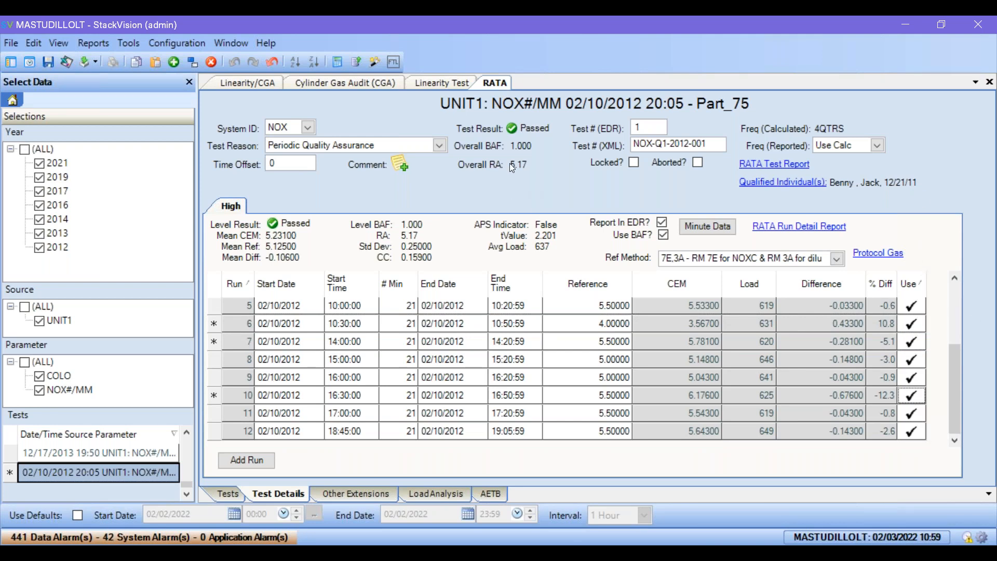
{"action": "left_click_drag", "start_coordinate": [955, 366], "coordinate": [951, 288]}
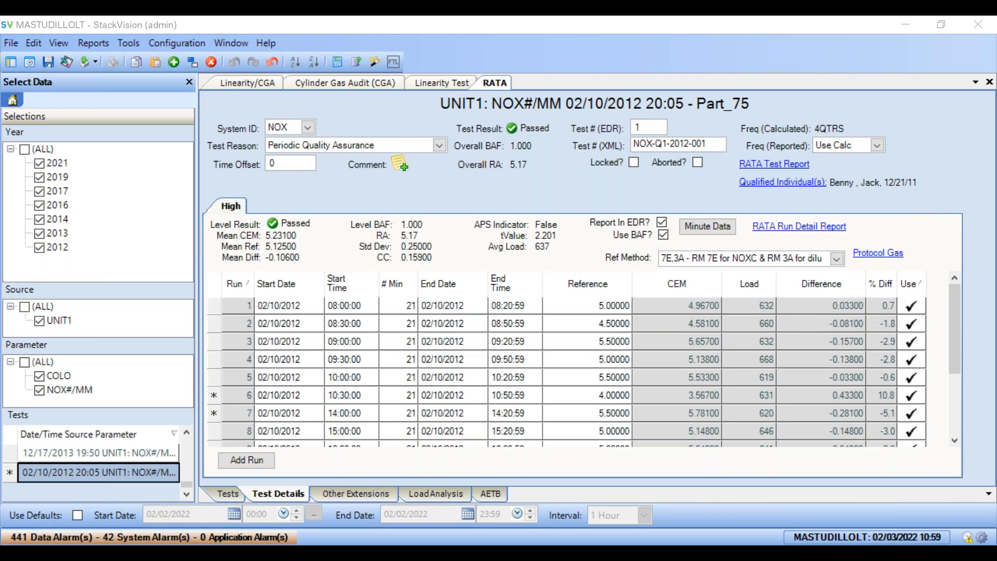
{"action": "mouse_move", "coordinate": [722, 195]}
{"action": "left_mouse_down"}
{"action": "mouse_move", "coordinate": [947, 175]}
{"action": "mouse_move", "coordinate": [697, 162]}
{"action": "mouse_move", "coordinate": [764, 198]}
{"action": "left_mouse_up"}
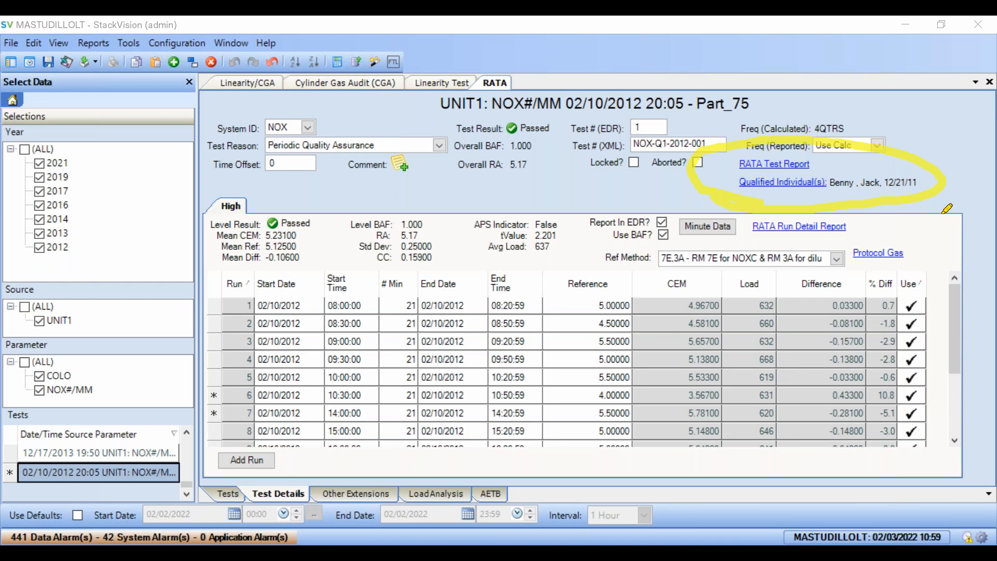
{"action": "key", "text": "Escape"}
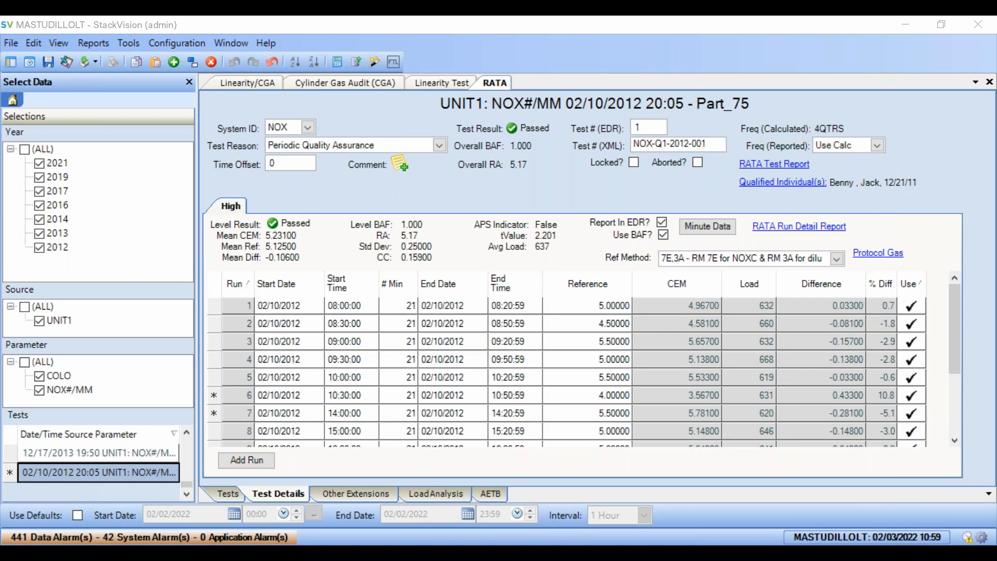
Step: Review the AETB records, and inspect the test's qualified individuals together with the form for adding a new one
{"action": "left_click", "coordinate": [491, 493]}
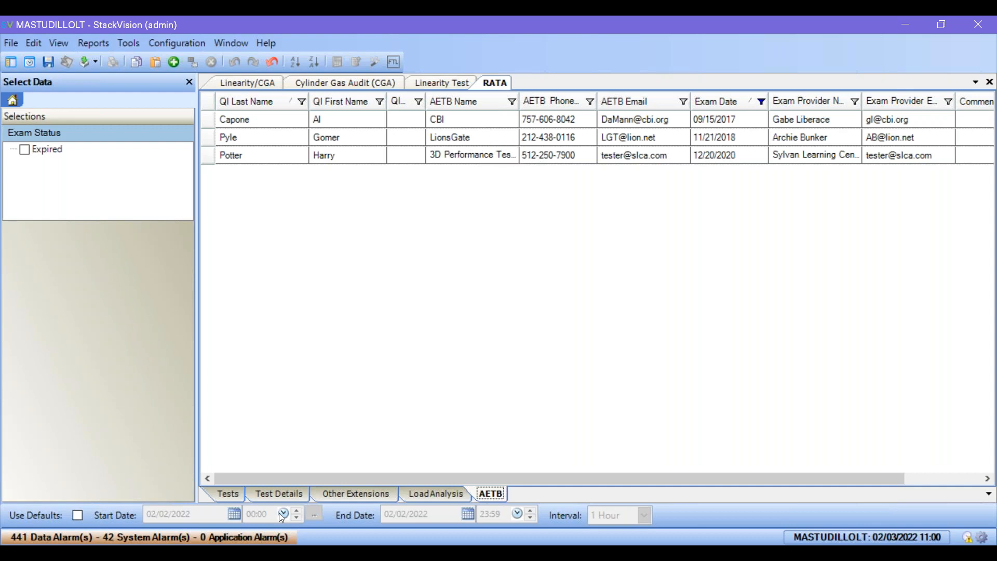
{"action": "left_click", "coordinate": [289, 498]}
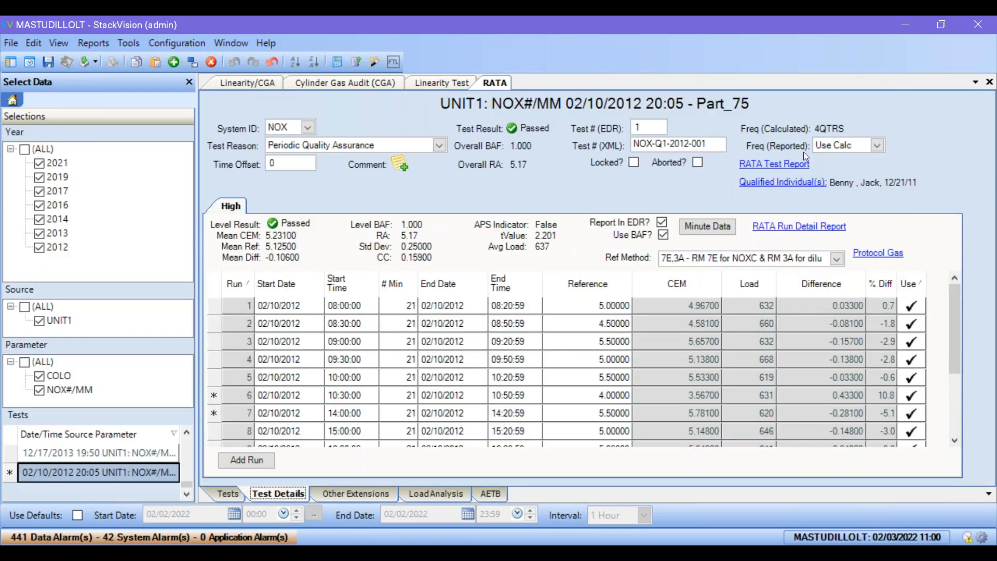
{"action": "left_click", "coordinate": [784, 181]}
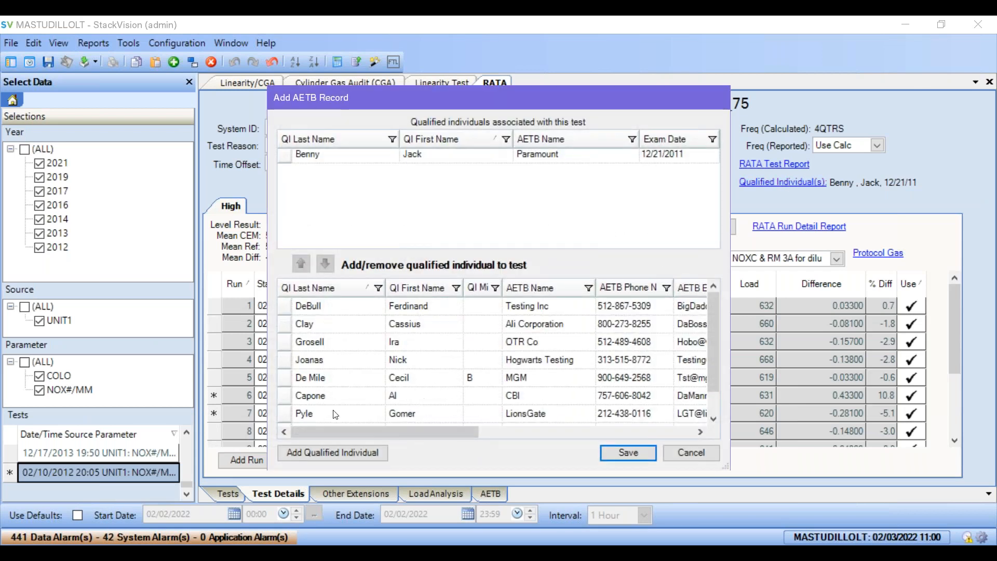
{"action": "scroll", "coordinate": [415, 366], "scroll_direction": "down", "scroll_amount": 1}
{"action": "scroll", "coordinate": [403, 365], "scroll_direction": "up", "scroll_amount": 1}
{"action": "left_click", "coordinate": [372, 454]}
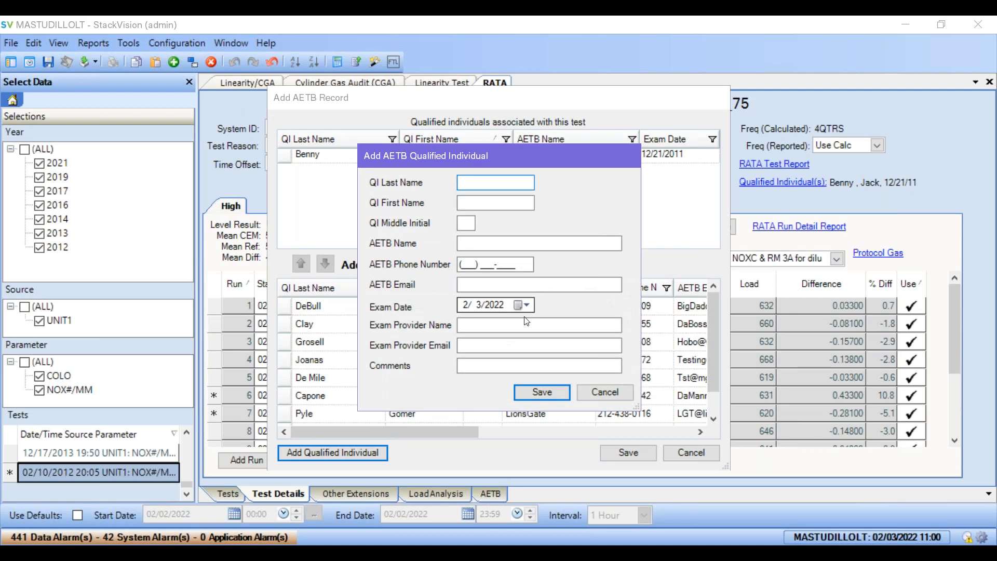
{"action": "left_click", "coordinate": [596, 393]}
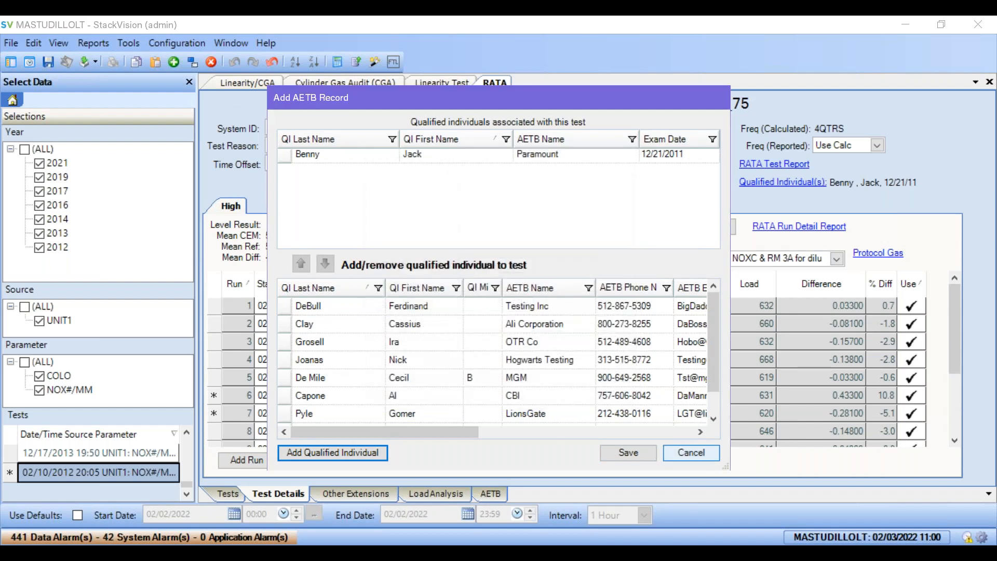
{"action": "left_click", "coordinate": [704, 457]}
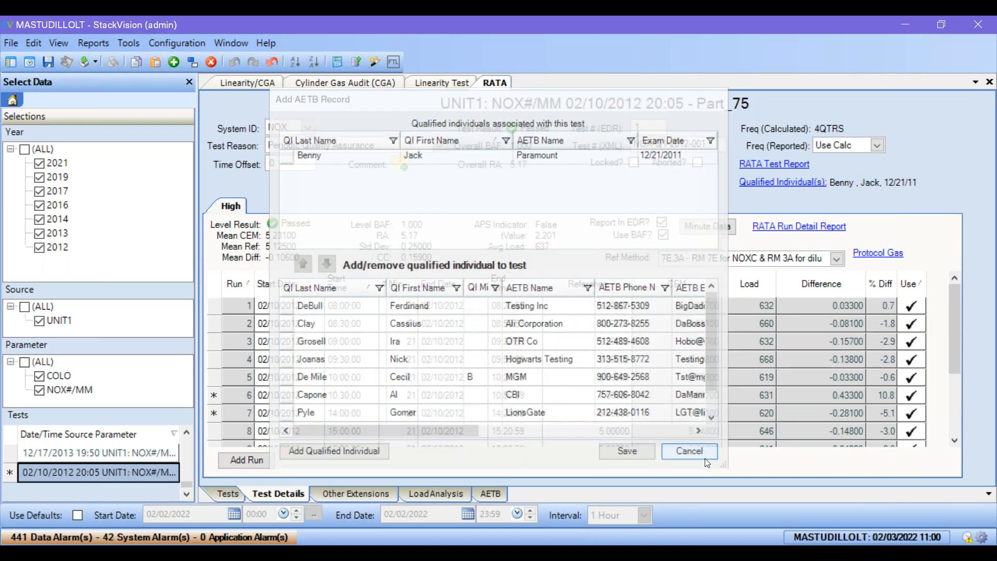
Step: Try to associate the qualified individual from Ali Corporation with the 02/10/2012 20:05 RATA test
{"action": "left_click", "coordinate": [785, 183]}
{"action": "left_click", "coordinate": [281, 324]}
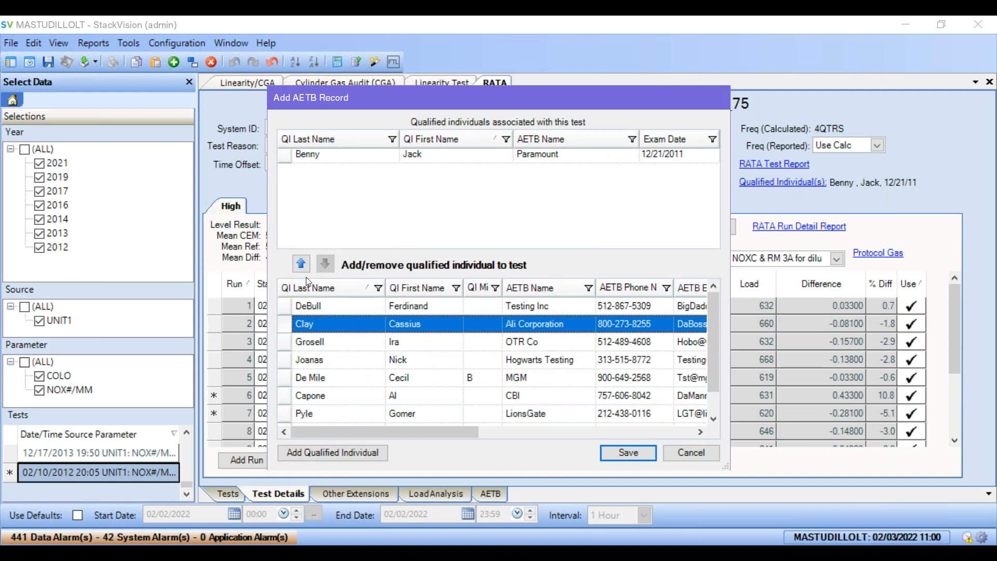
{"action": "left_click", "coordinate": [301, 265]}
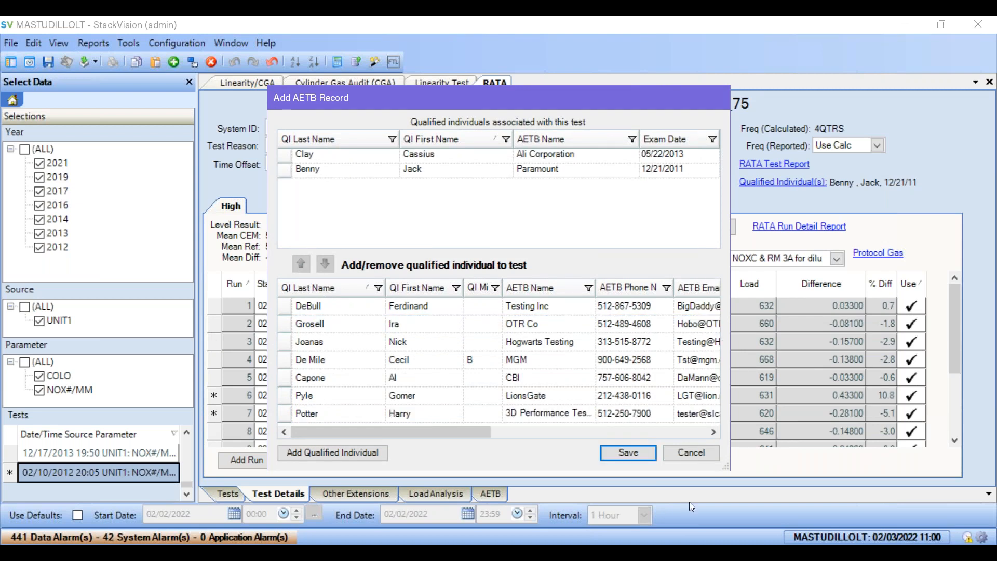
{"action": "left_click", "coordinate": [636, 453]}
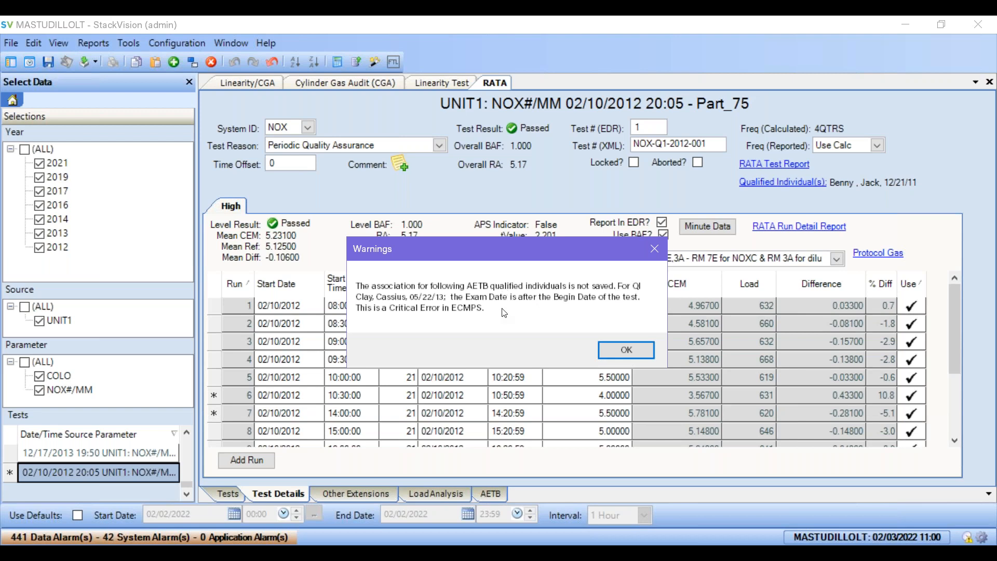
{"action": "left_click", "coordinate": [620, 353]}
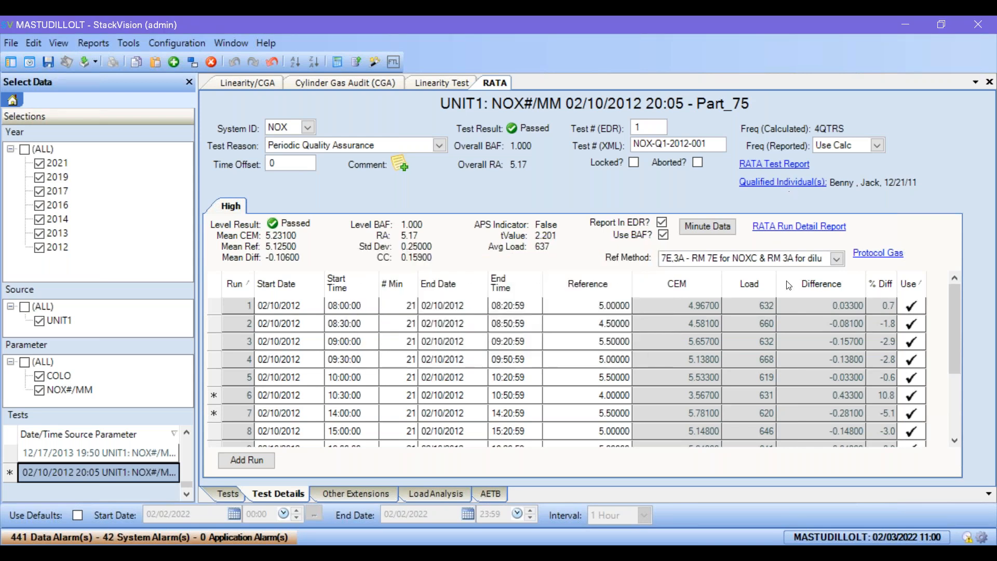
Step: View the RATA topic of the StackVision User Guide in a resized window and close it
{"action": "mouse_move", "coordinate": [953, 301]}
{"action": "left_mouse_down"}
{"action": "mouse_move", "coordinate": [966, 356]}
{"action": "mouse_move", "coordinate": [956, 297]}
{"action": "left_mouse_up"}
{"action": "key", "text": "F1"}
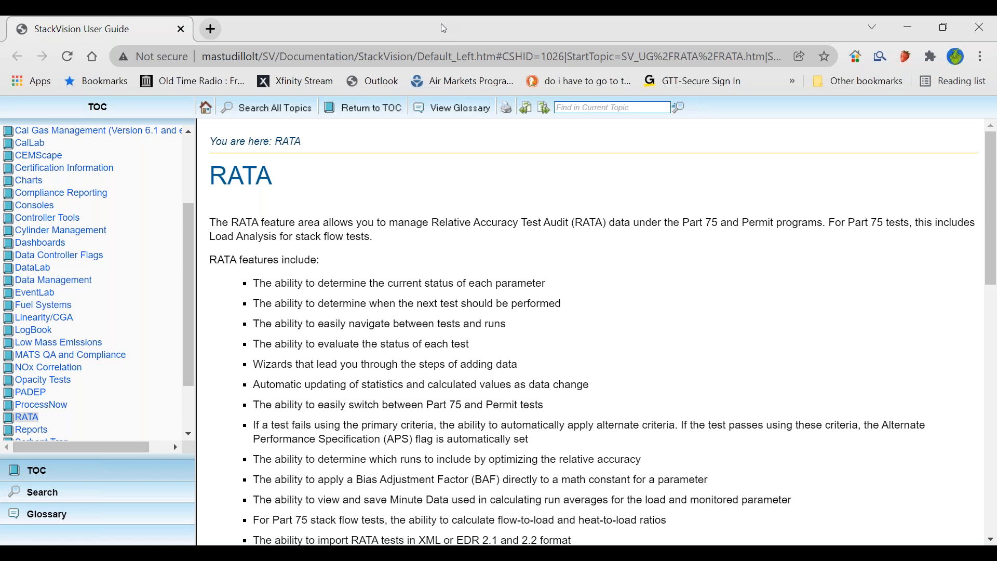
{"action": "left_click_drag", "start_coordinate": [441, 26], "coordinate": [715, 121]}
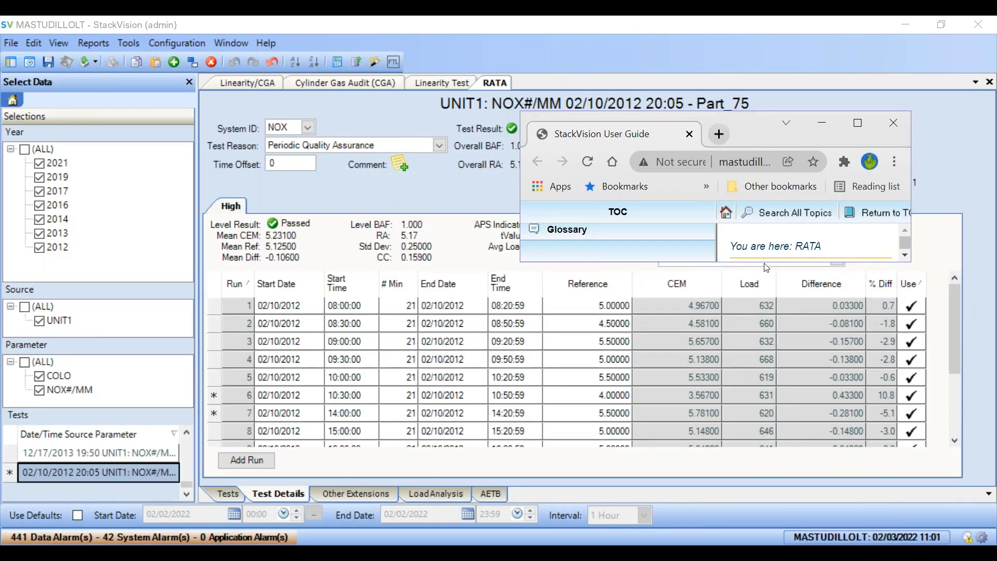
{"action": "left_click_drag", "start_coordinate": [766, 264], "coordinate": [766, 491]}
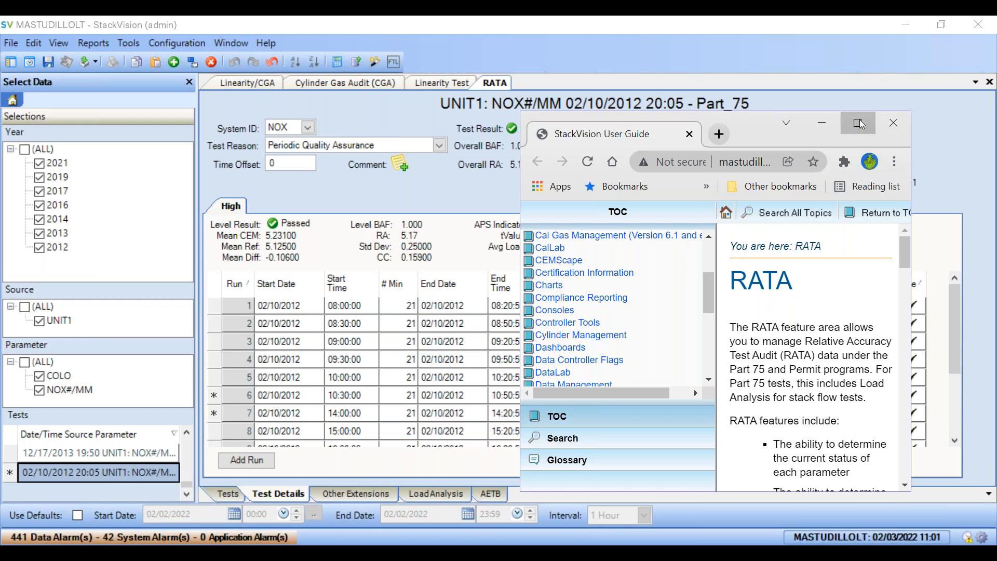
{"action": "left_click", "coordinate": [893, 123]}
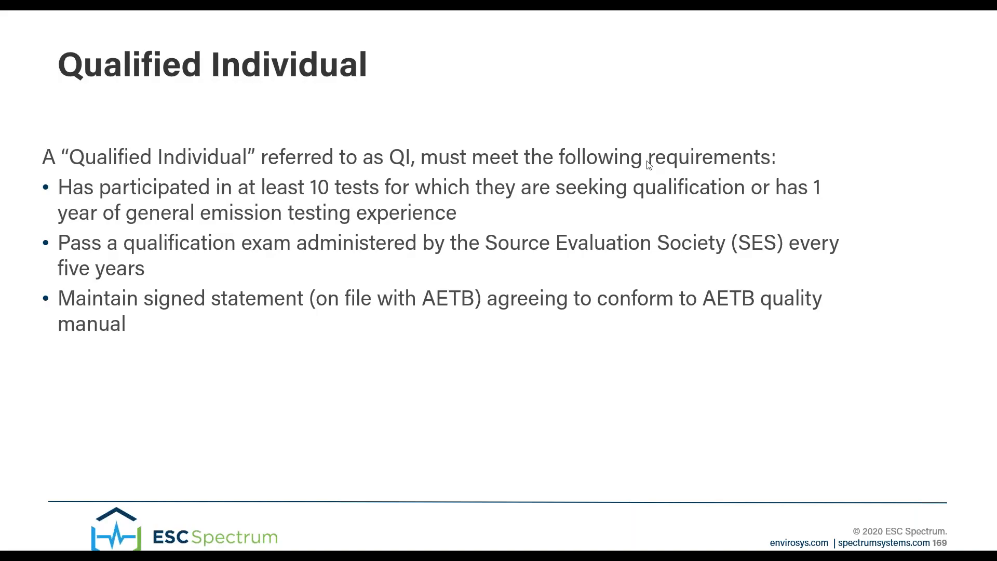
{"action": "left_click", "coordinate": [619, 262]}
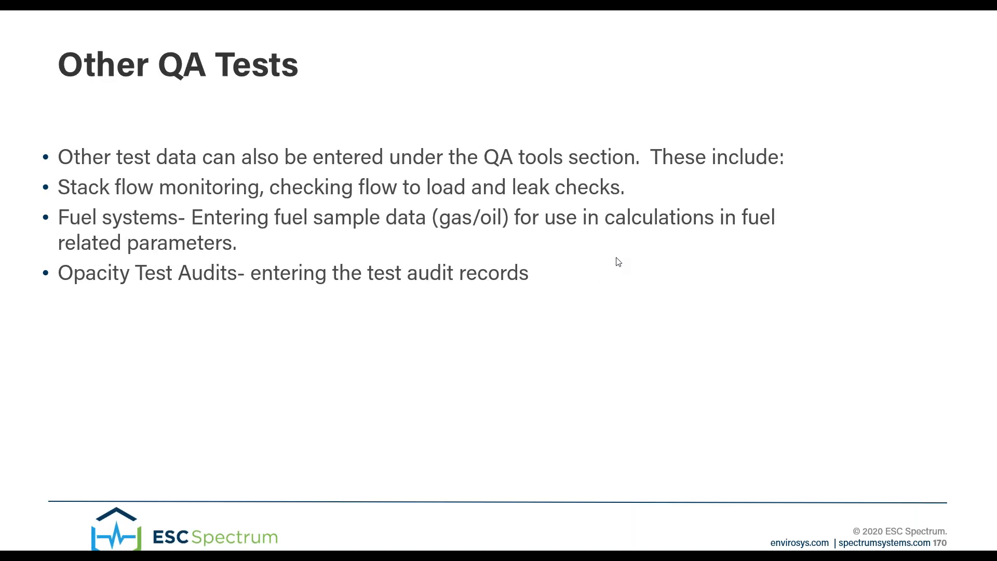
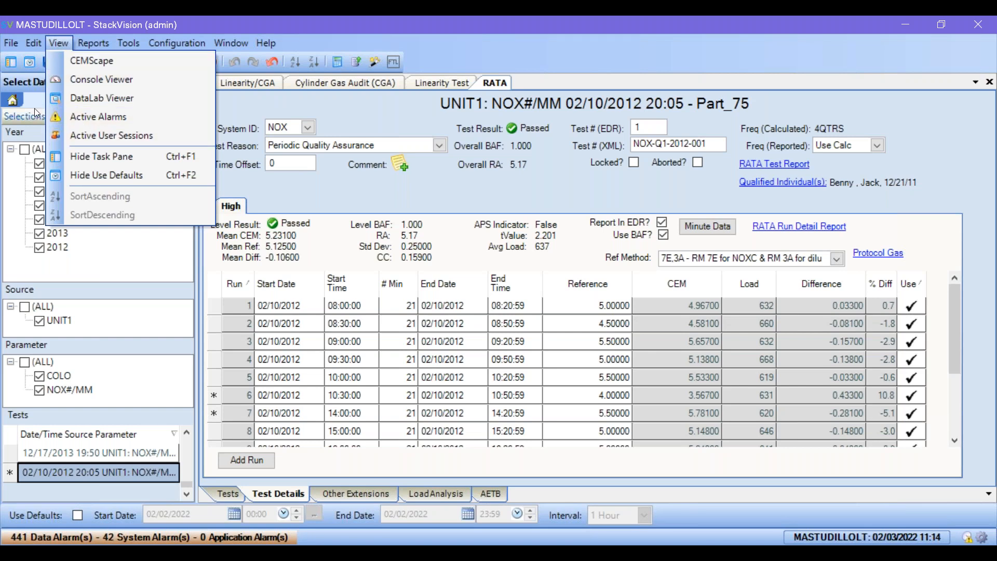
Step: Open the alarm popup filters and display the settings of the admin user
{"action": "left_click", "coordinate": [13, 100]}
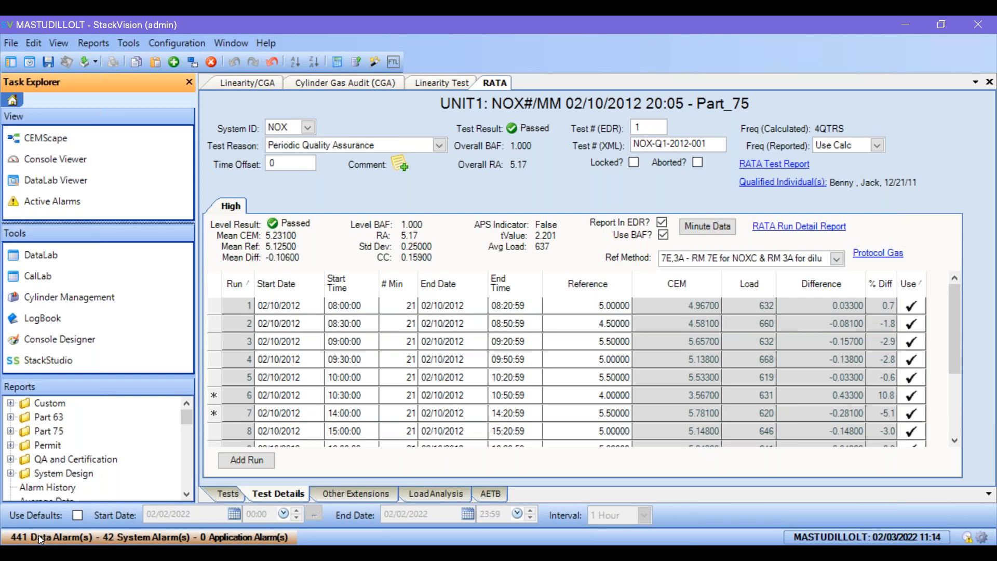
{"action": "left_click", "coordinate": [151, 46]}
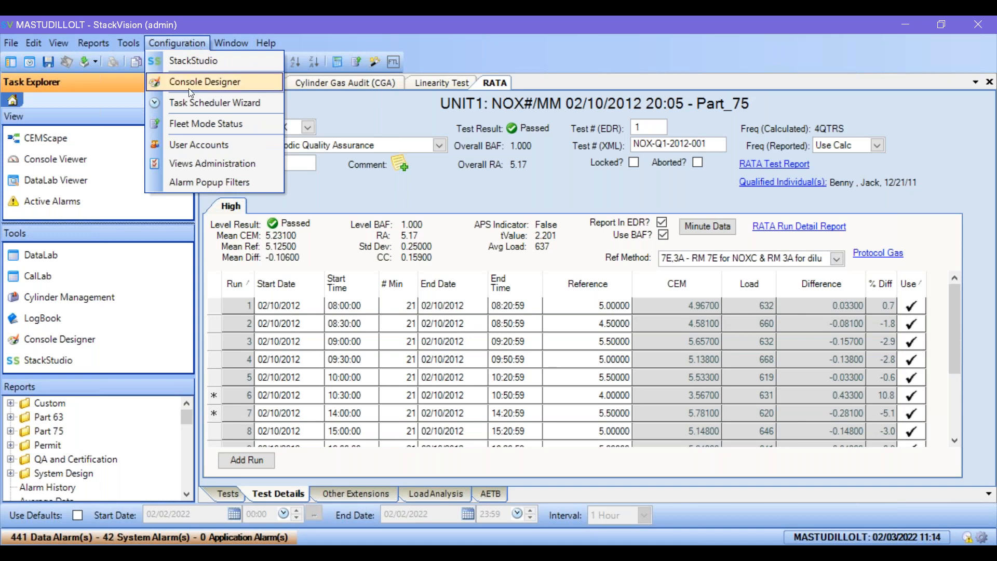
{"action": "left_click", "coordinate": [237, 179]}
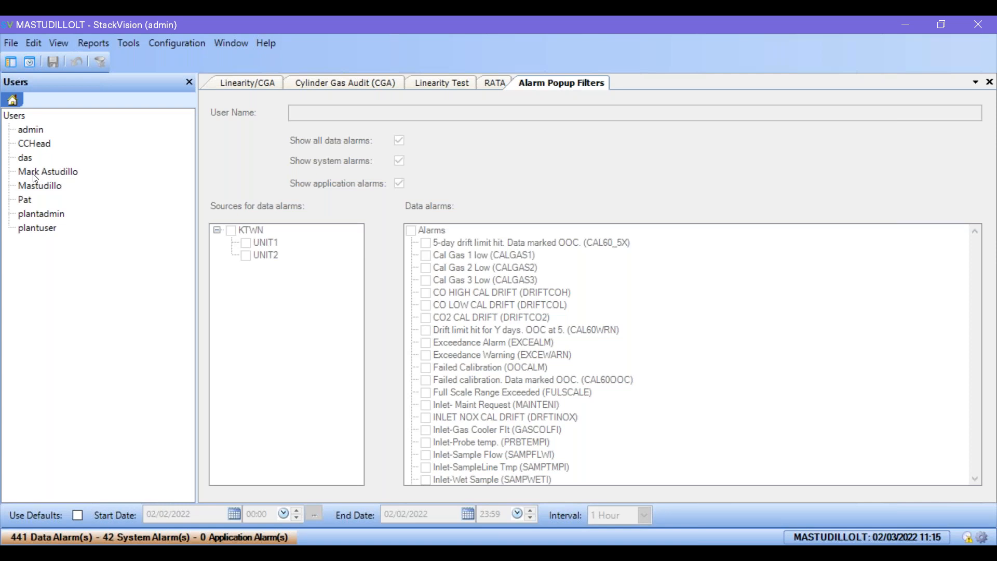
{"action": "left_click", "coordinate": [32, 133]}
{"action": "left_click", "coordinate": [29, 133]}
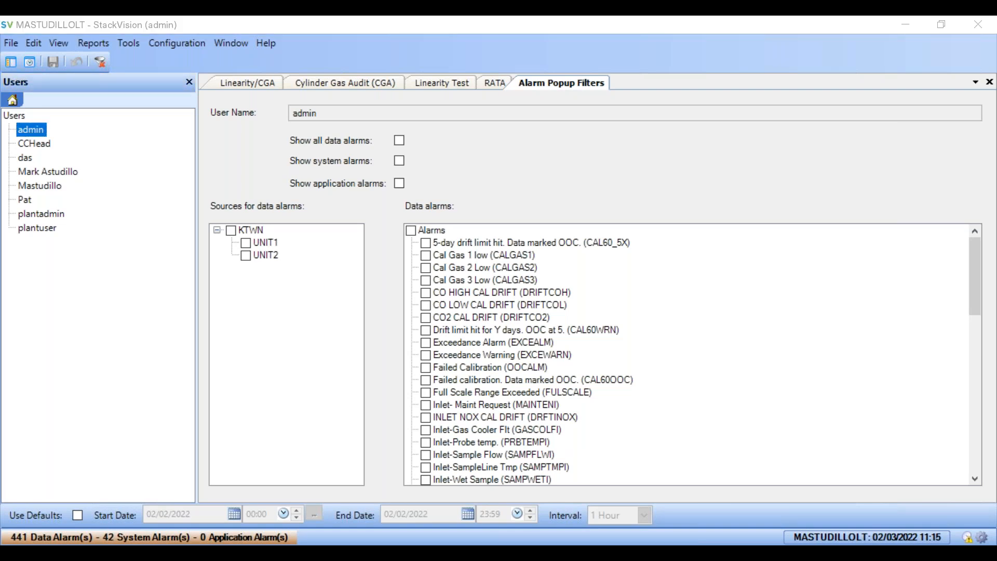
{"action": "left_click_drag", "start_coordinate": [423, 139], "coordinate": [416, 199]}
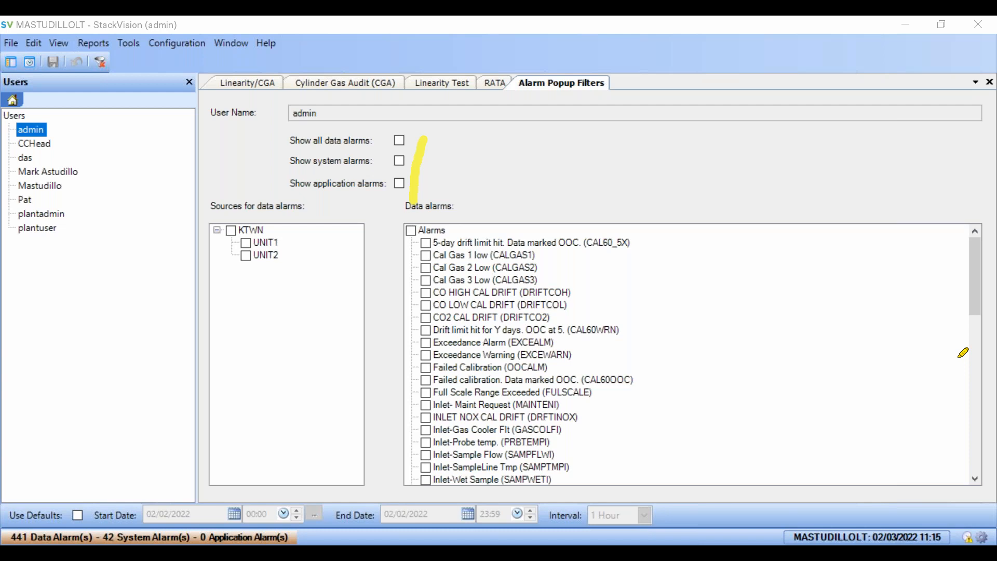
{"action": "key", "text": "Escape"}
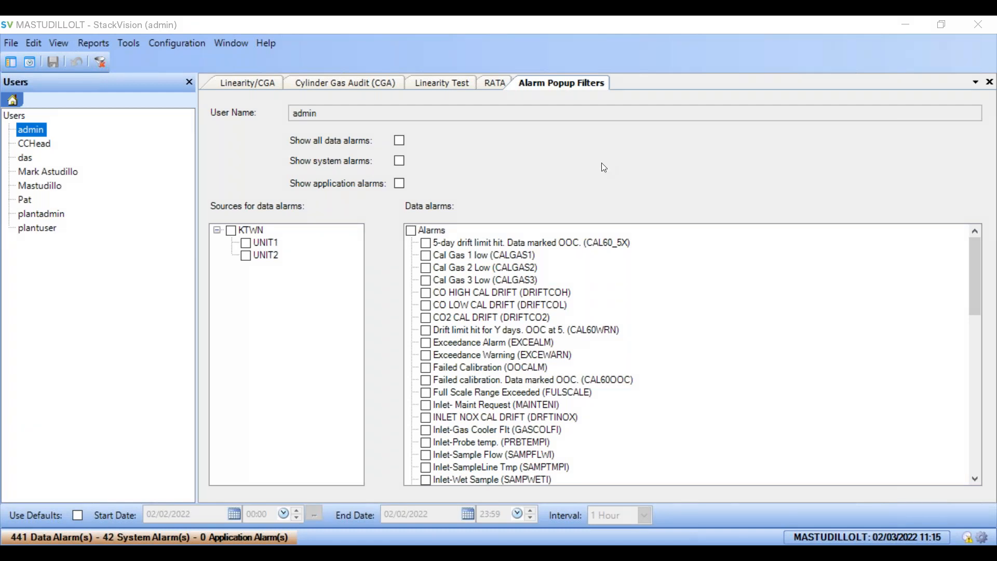
Step: Turn off showing all data alarms, system alarms and application alarms for the CCHead user
{"action": "left_click", "coordinate": [36, 144]}
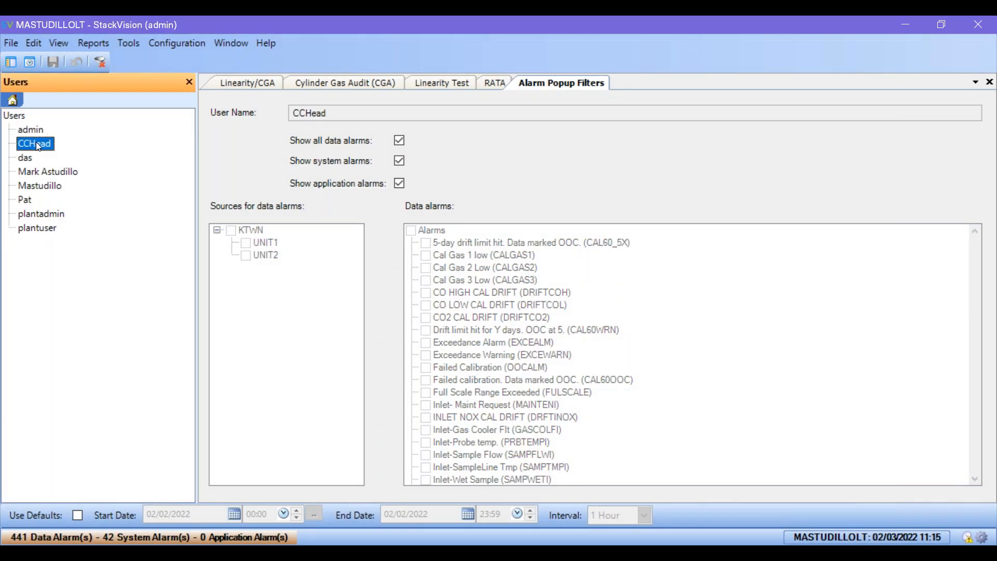
{"action": "left_click", "coordinate": [22, 160]}
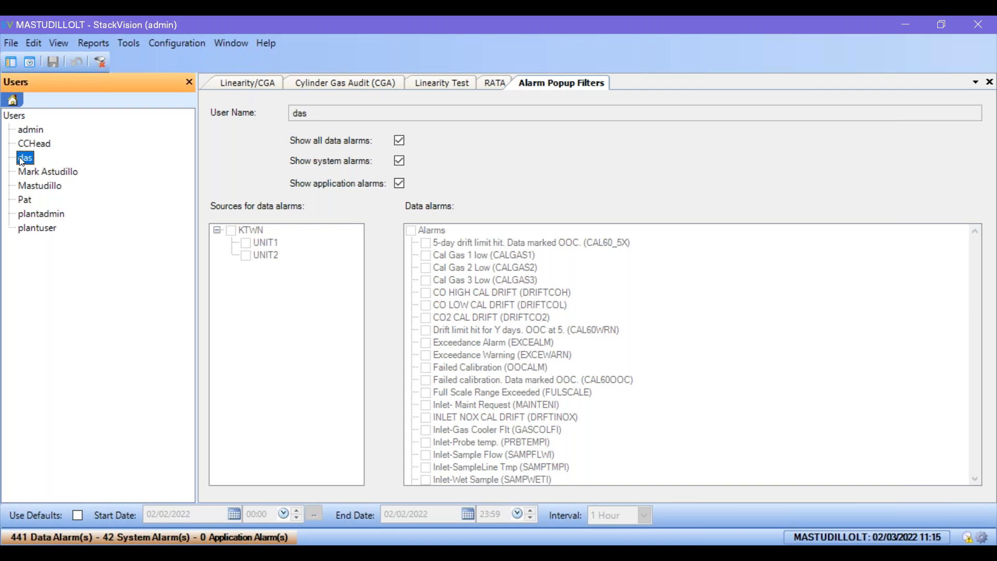
{"action": "left_click", "coordinate": [25, 147]}
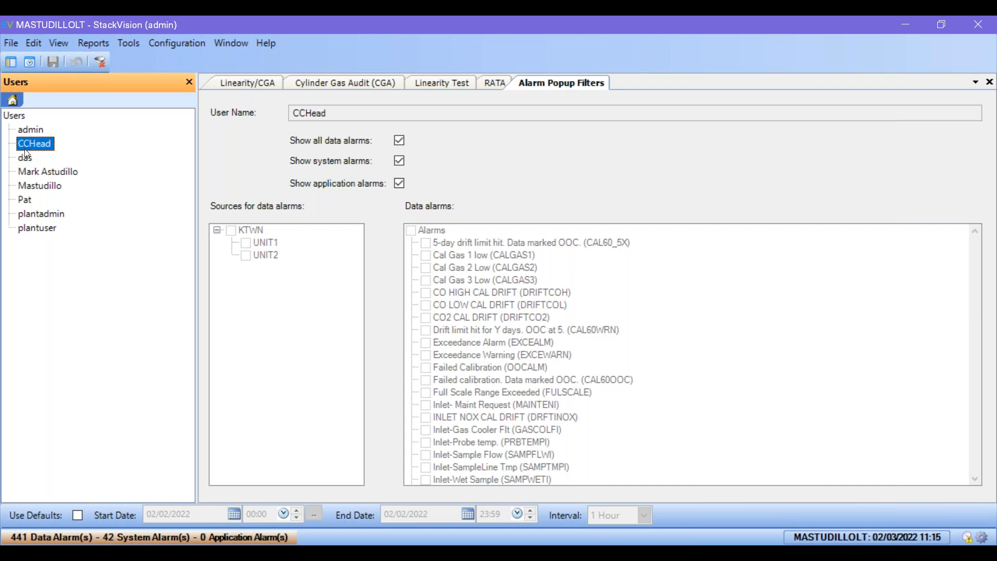
{"action": "left_click", "coordinate": [400, 141]}
{"action": "left_click", "coordinate": [400, 161]}
{"action": "left_click", "coordinate": [399, 182]}
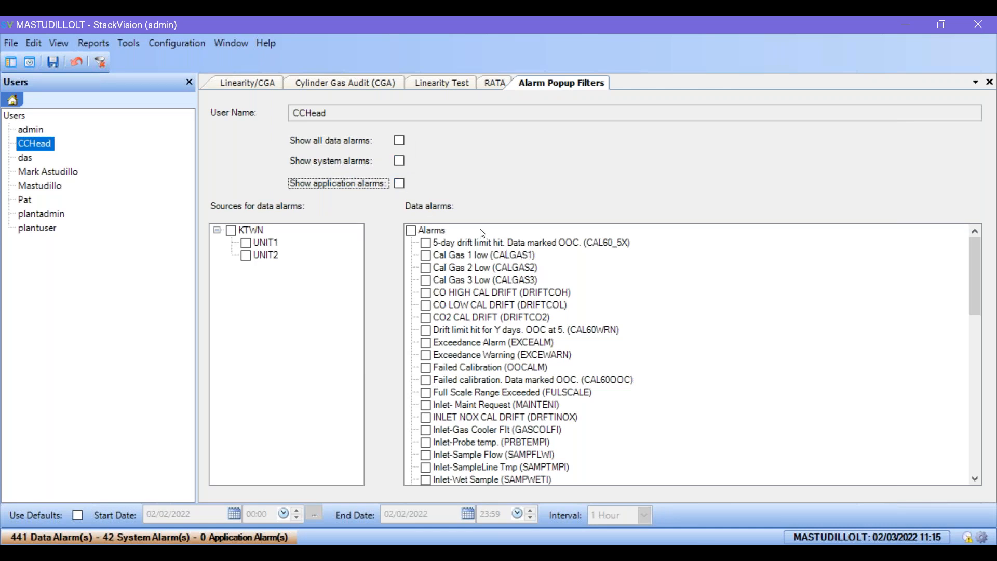
Step: Enable the Cal Gas 1 low, Cal Gas 2 Low and Cal Gas 3 Low data alarms for the CCHead user
{"action": "left_click", "coordinate": [426, 255]}
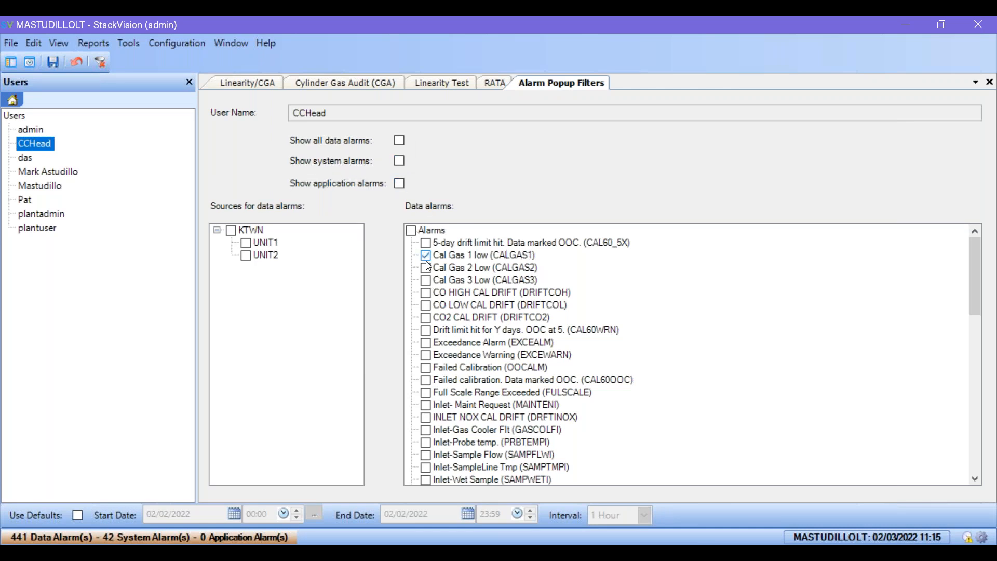
{"action": "left_click", "coordinate": [426, 268]}
{"action": "left_click", "coordinate": [426, 280]}
{"action": "left_click", "coordinate": [974, 268]}
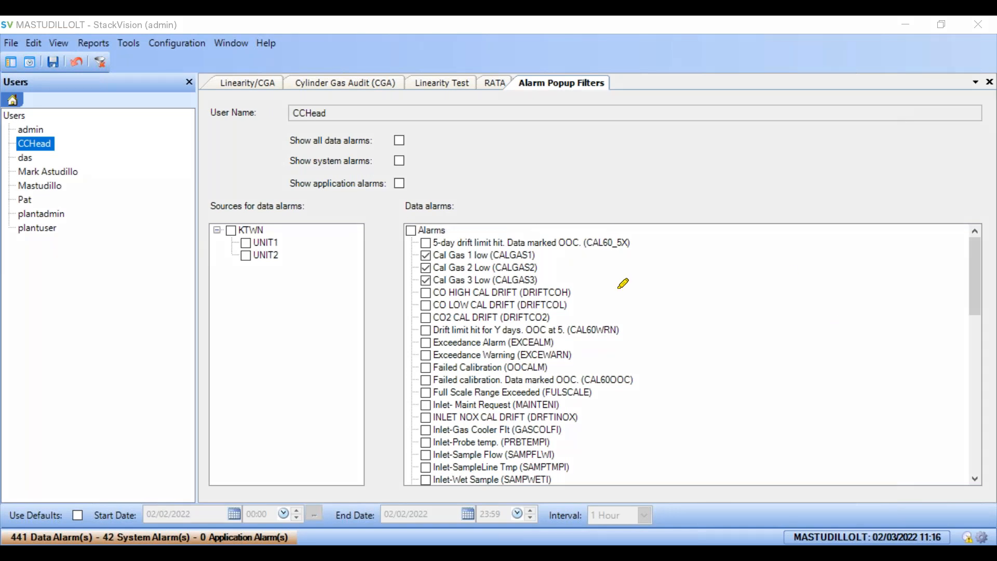
{"action": "mouse_move", "coordinate": [546, 254]}
{"action": "left_mouse_down"}
{"action": "mouse_move", "coordinate": [551, 267]}
{"action": "mouse_move", "coordinate": [525, 283]}
{"action": "left_mouse_up"}
{"action": "mouse_move", "coordinate": [414, 248]}
{"action": "left_mouse_down"}
{"action": "mouse_move", "coordinate": [438, 280]}
{"action": "mouse_move", "coordinate": [556, 275]}
{"action": "mouse_move", "coordinate": [422, 252]}
{"action": "left_mouse_up"}
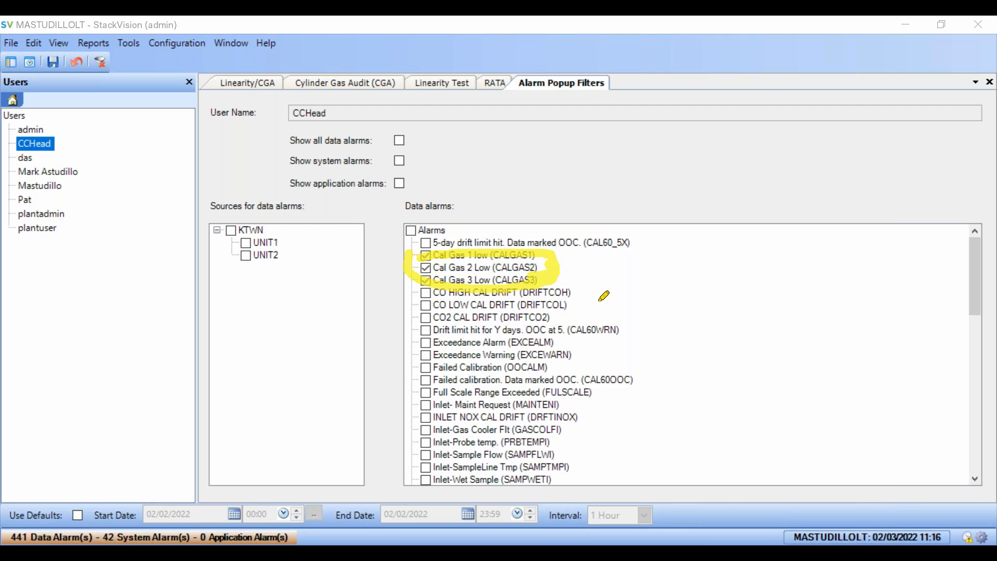
{"action": "key", "text": "Escape"}
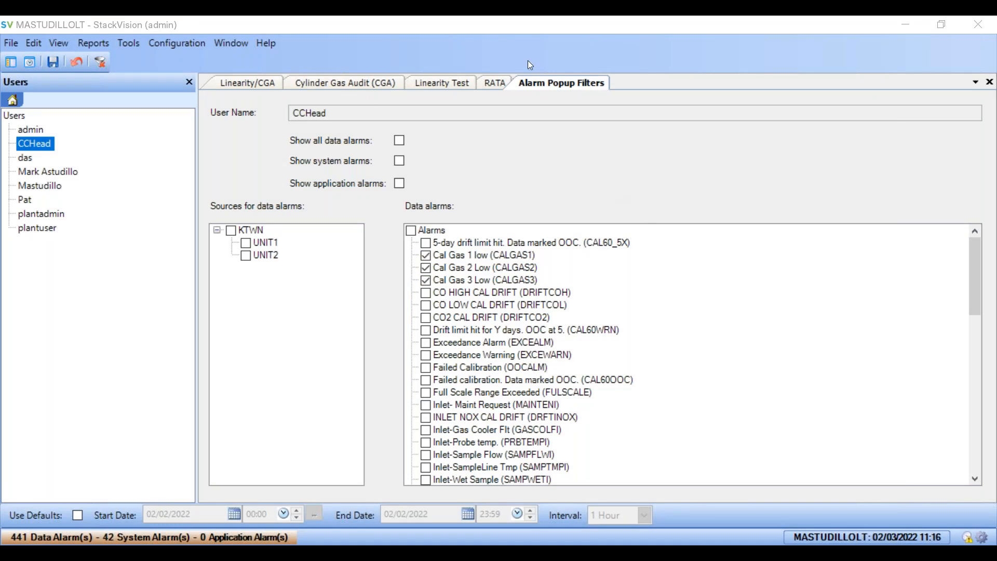
Step: Open the active alarms and apply a custom filter showing only alarms whose description contains "CAL"
{"action": "left_click", "coordinate": [231, 536]}
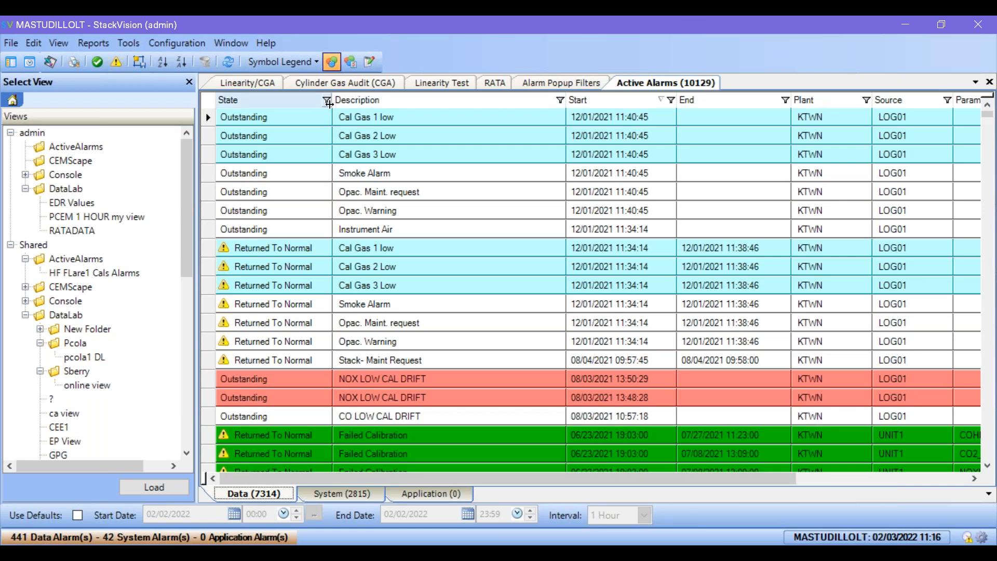
{"action": "left_click", "coordinate": [560, 101]}
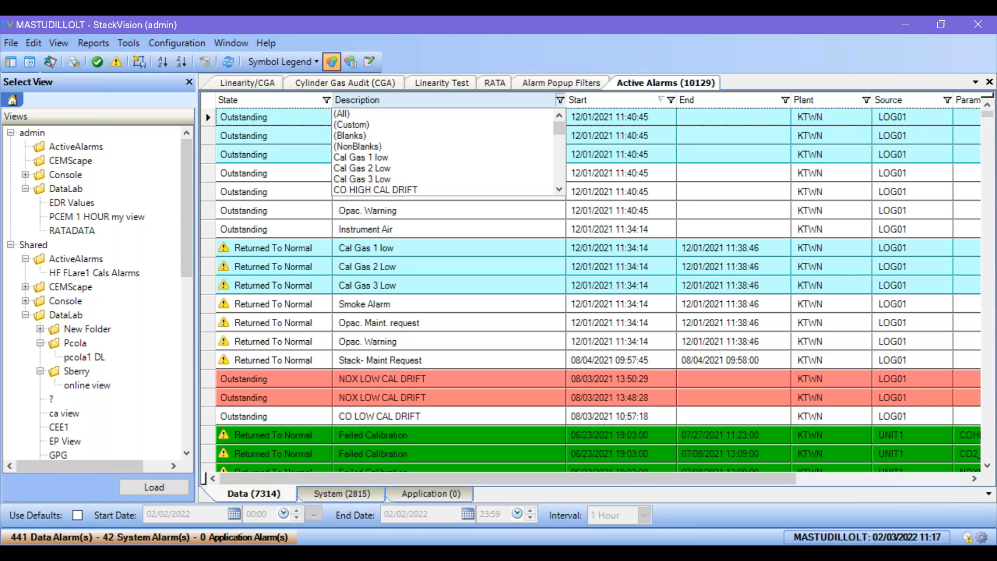
{"action": "left_click", "coordinate": [517, 131]}
{"action": "left_click", "coordinate": [429, 268]}
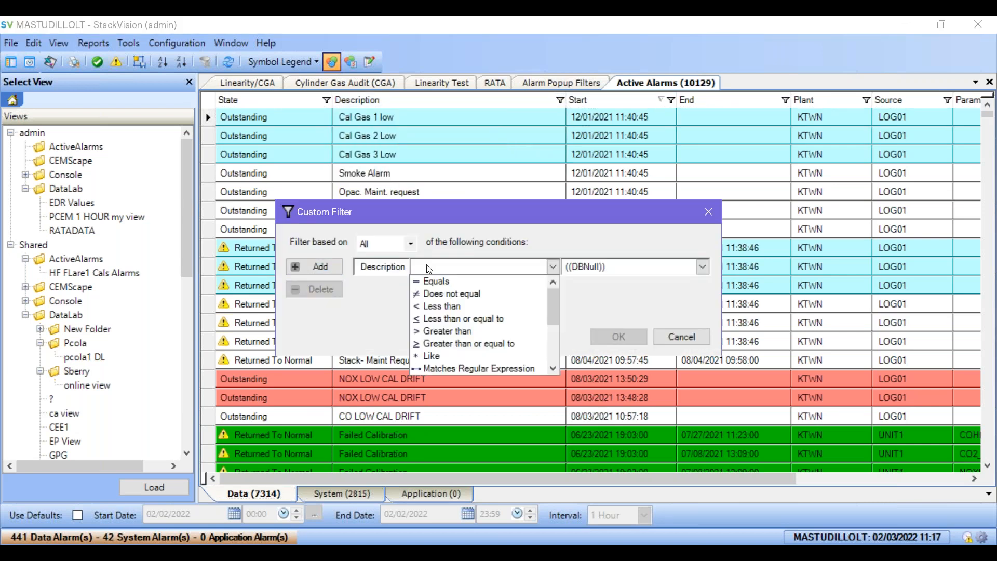
{"action": "scroll", "coordinate": [452, 333], "scroll_direction": "down", "scroll_amount": 2}
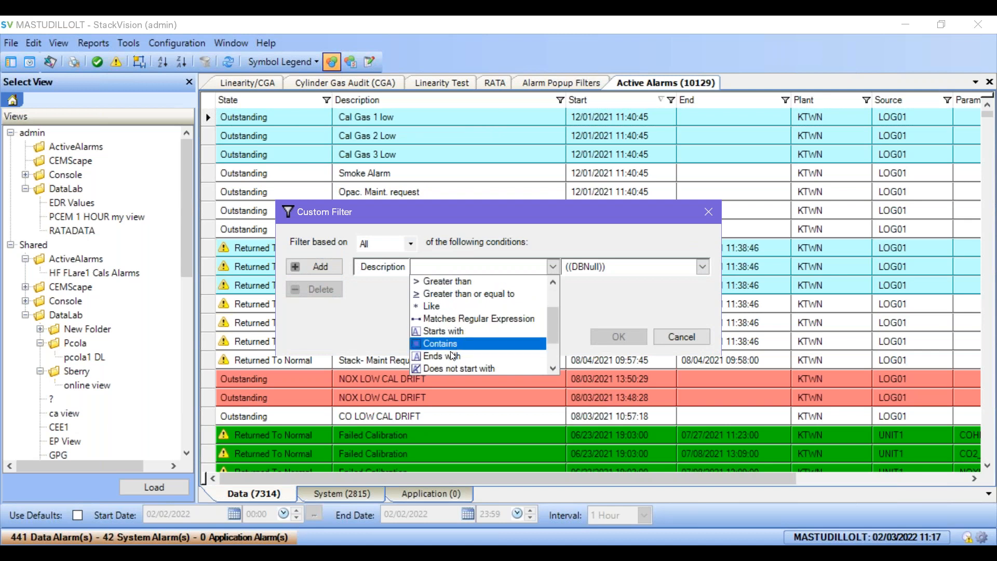
{"action": "left_click", "coordinate": [454, 344]}
{"action": "left_click", "coordinate": [668, 275]}
{"action": "key", "text": "BackSpace"}
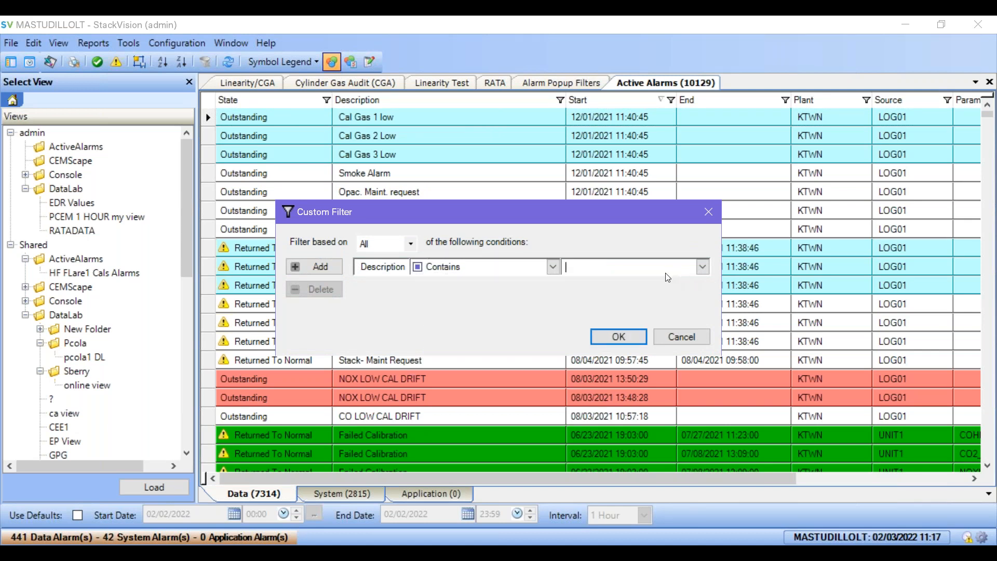
{"action": "type", "text": "CAl"}
{"action": "key", "text": "BackSpace"}
{"action": "type", "text": "L"}
{"action": "left_click", "coordinate": [618, 336]}
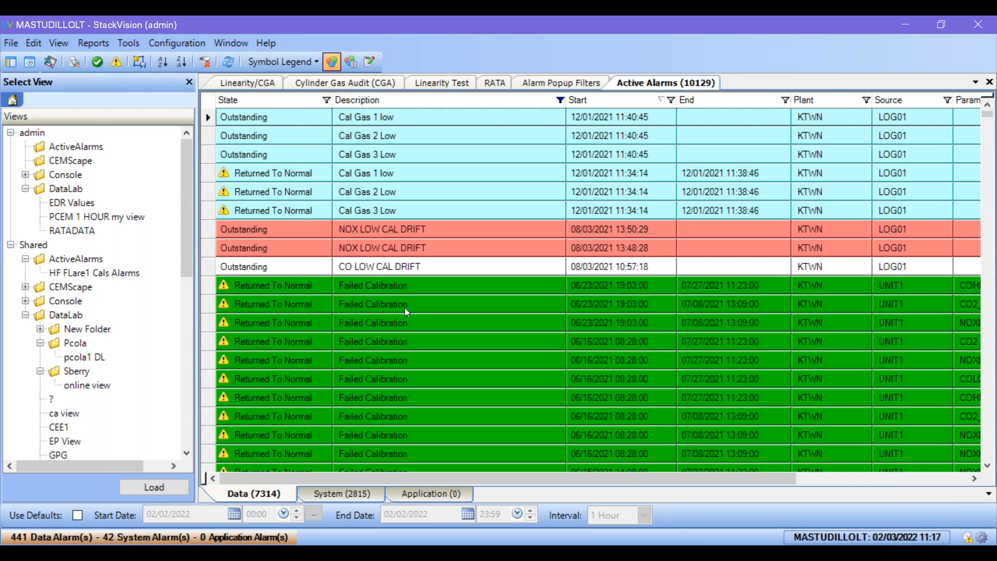
Step: Save the filtered alarm list as a shared view named "Online Alarms Filter"
{"action": "scroll", "coordinate": [404, 307], "scroll_direction": "down", "scroll_amount": 6}
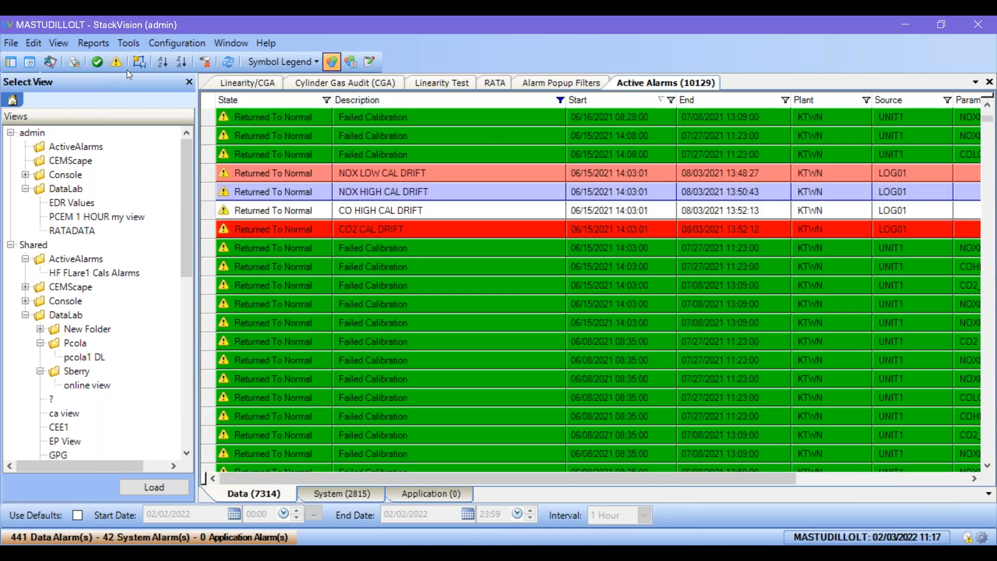
{"action": "left_click", "coordinate": [137, 62]}
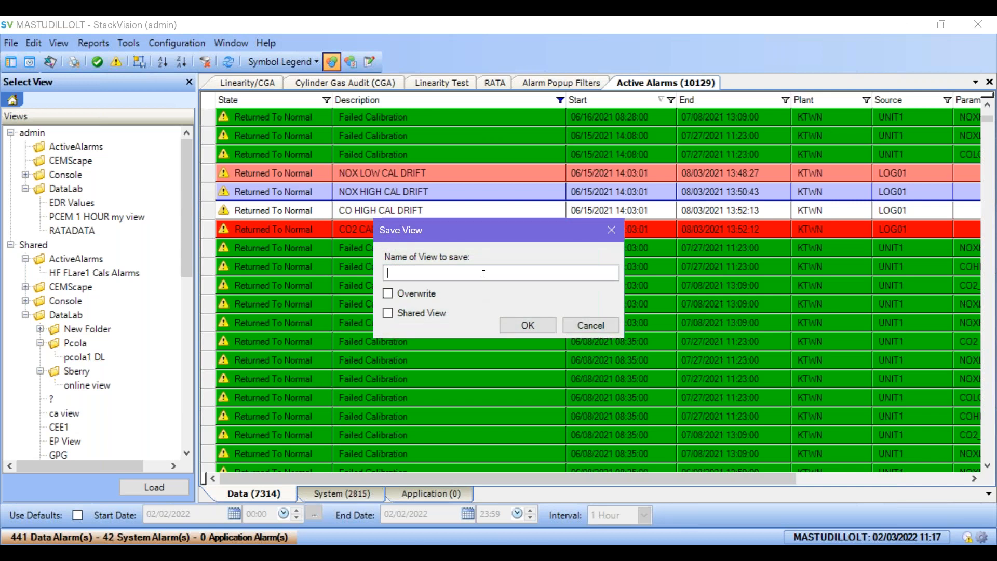
{"action": "type", "text": "Online Alar"}
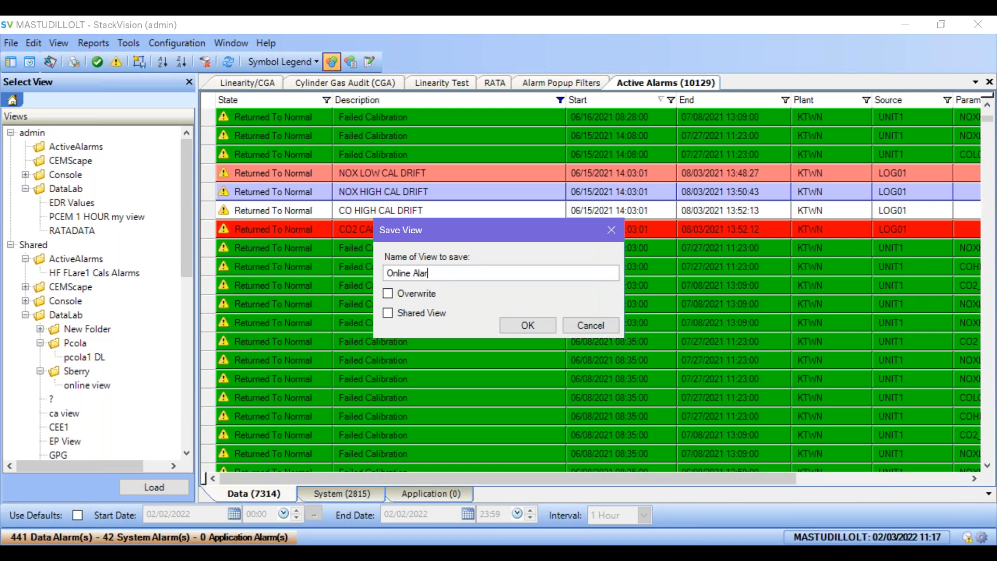
{"action": "type", "text": "ms Filter"}
{"action": "left_click", "coordinate": [387, 313]}
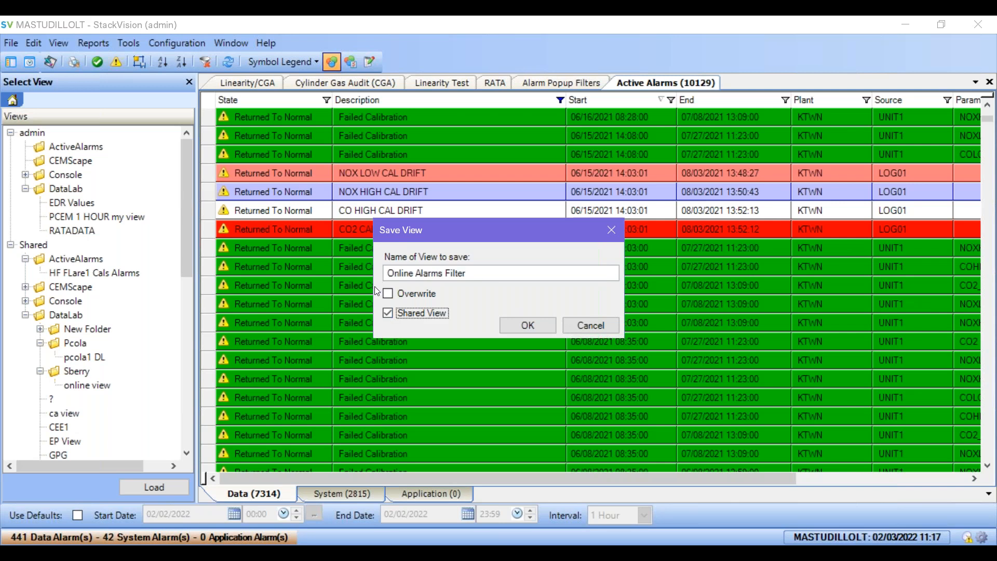
{"action": "left_click", "coordinate": [542, 326]}
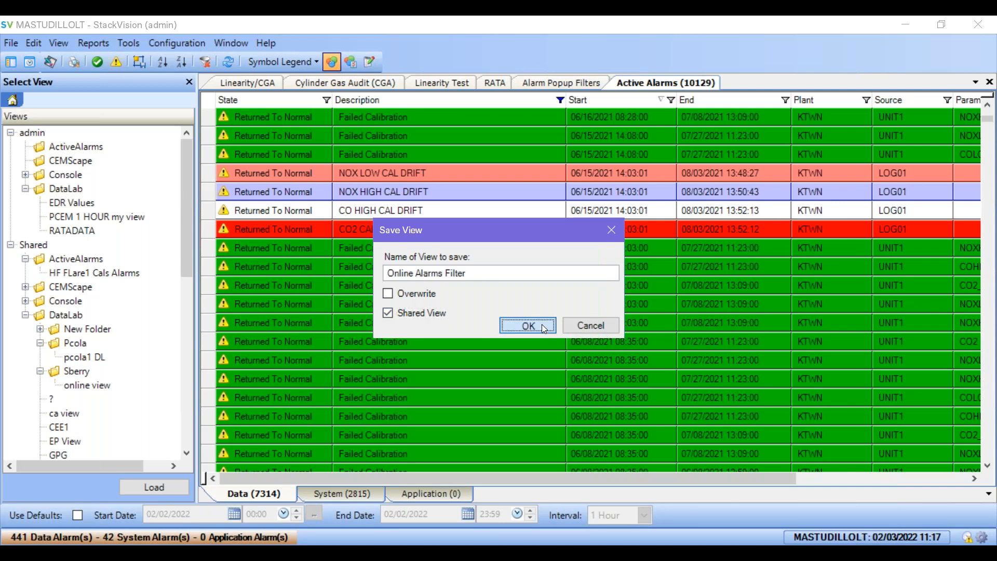
{"action": "left_click", "coordinate": [541, 324]}
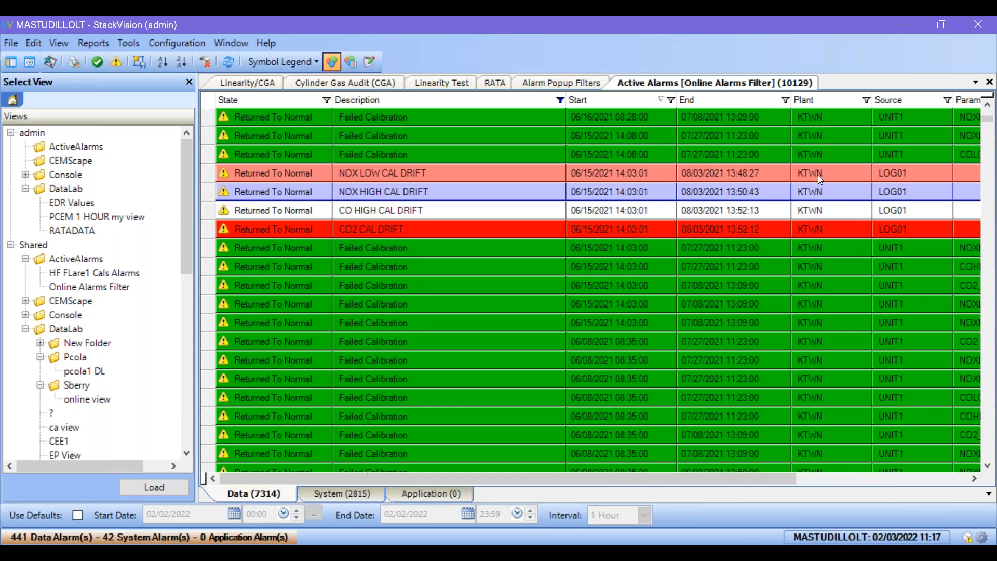
Step: Close the current alarm list, reopen the active alarms and load the shared "Online Alarms Filter" view
{"action": "left_click", "coordinate": [990, 81]}
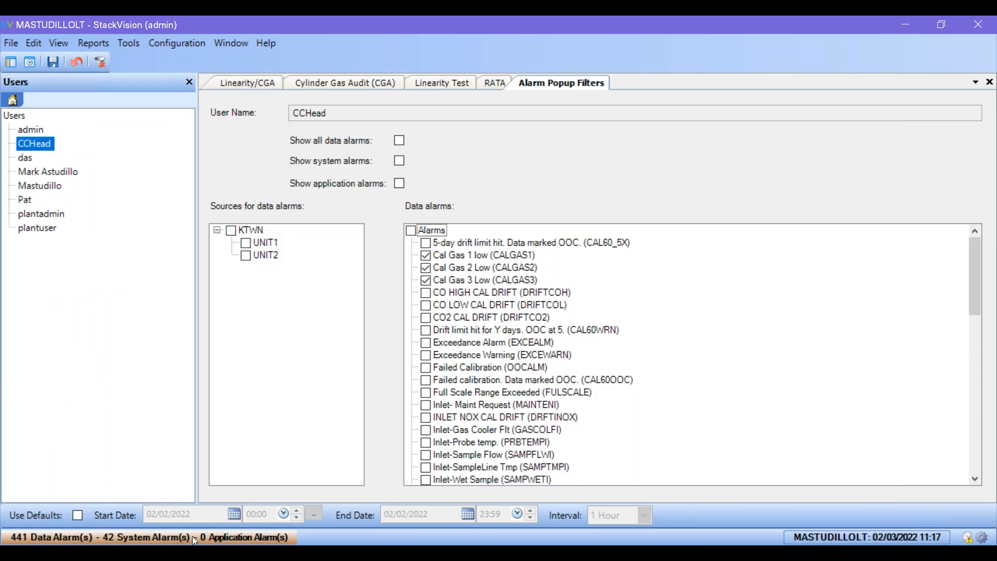
{"action": "left_click", "coordinate": [192, 536]}
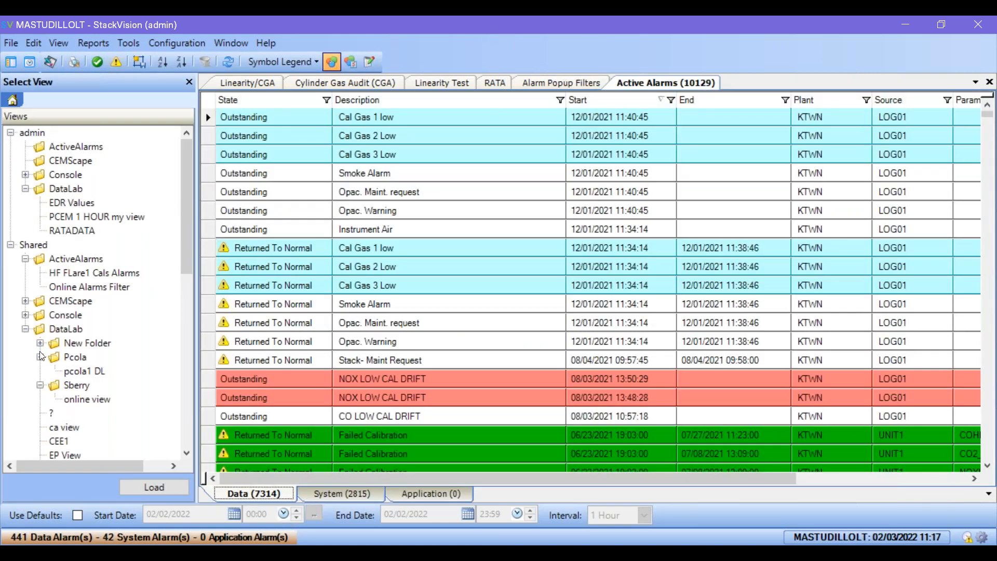
{"action": "left_click", "coordinate": [25, 329]}
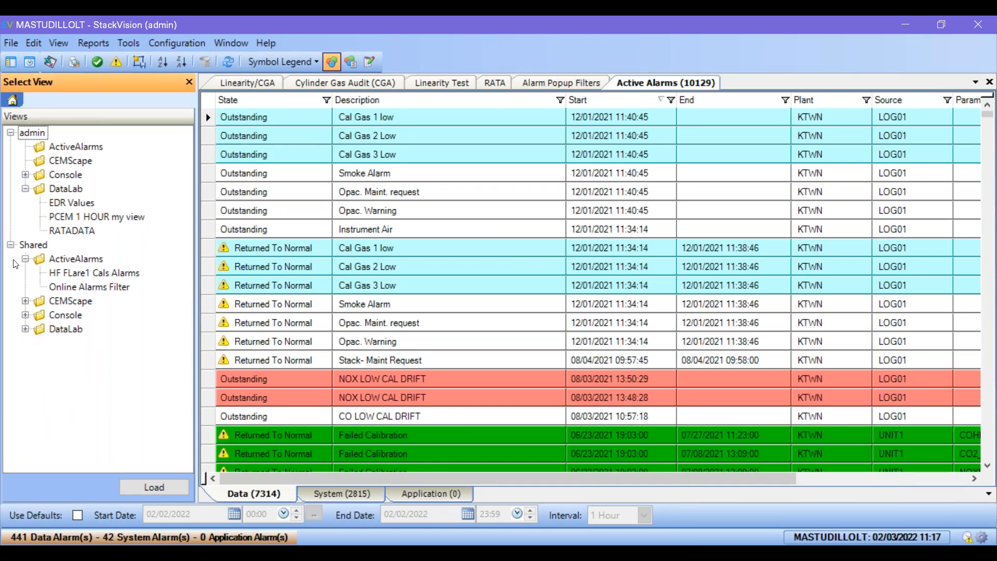
{"action": "left_click", "coordinate": [106, 291]}
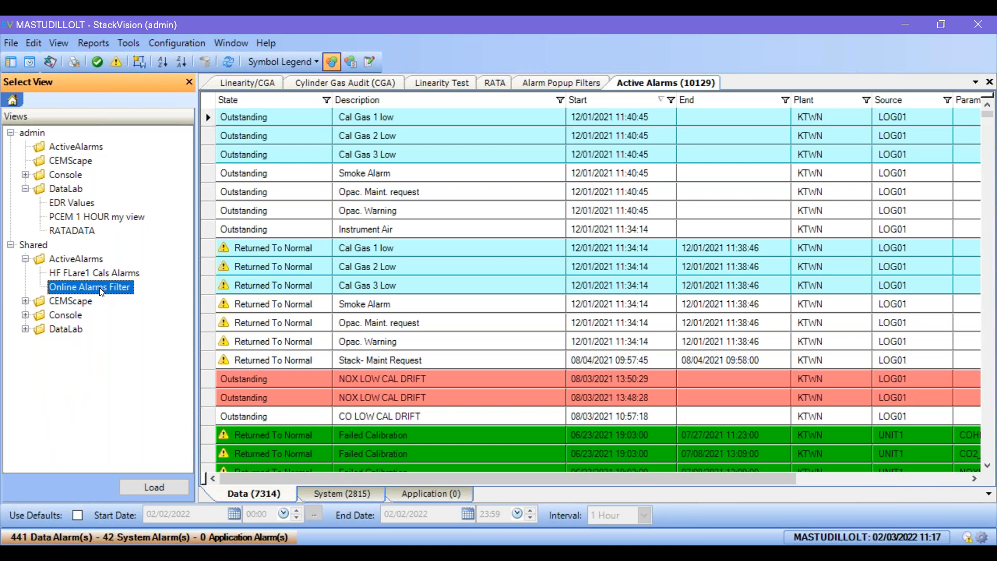
{"action": "double_click", "coordinate": [102, 291]}
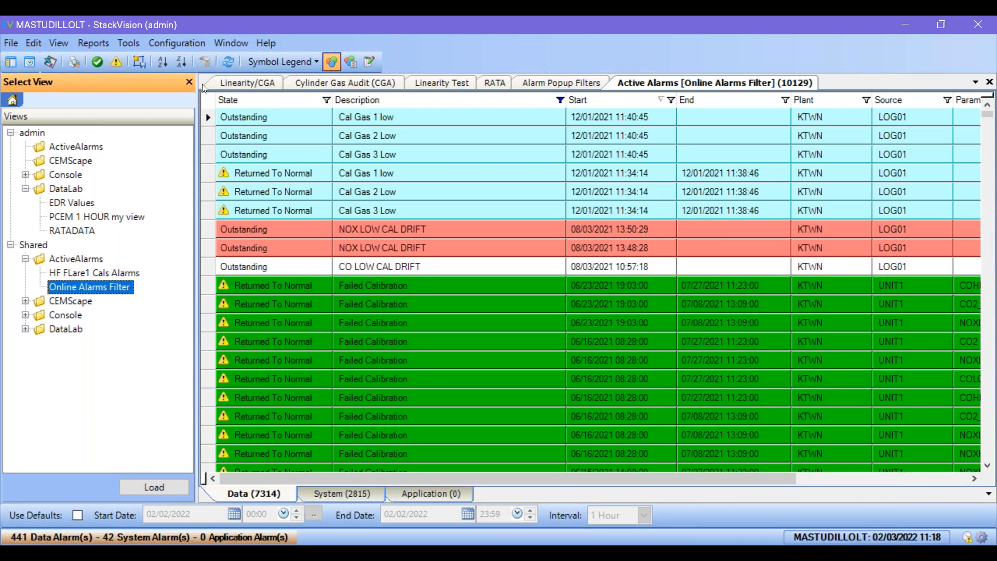
Step: Hide the view selector and reset the description filter to show all alarm descriptions
{"action": "left_click", "coordinate": [188, 81]}
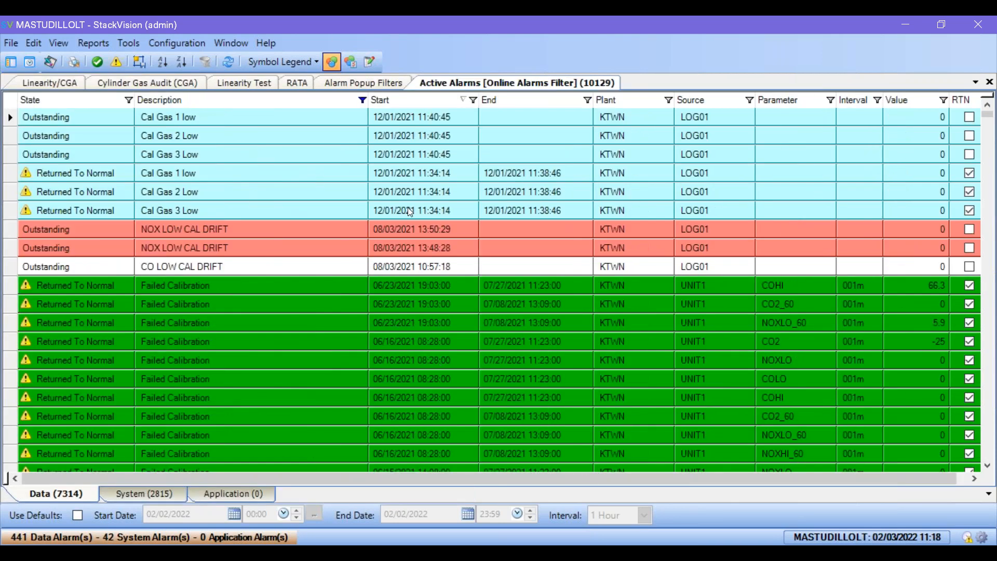
{"action": "left_click", "coordinate": [363, 100]}
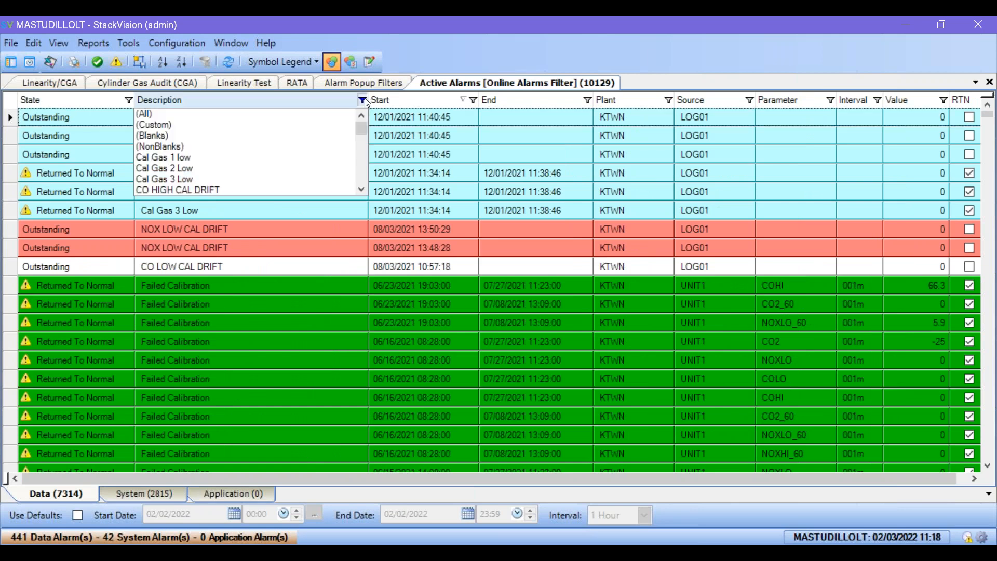
{"action": "left_click", "coordinate": [244, 114]}
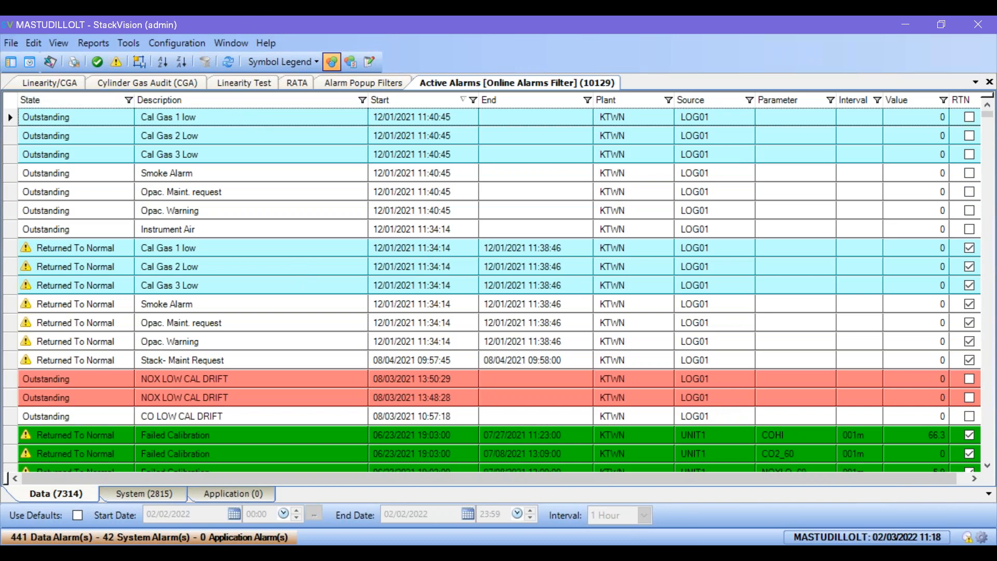
Step: Acknowledge the outstanding Cal Gas 1 low alarm that started 12/01/2021 11:40:45
{"action": "left_click", "coordinate": [67, 117]}
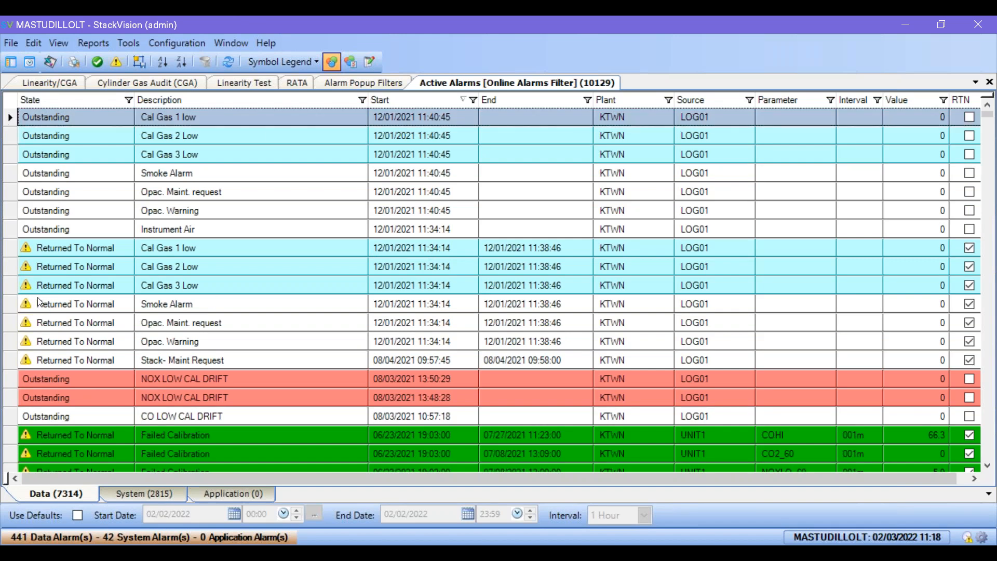
{"action": "left_click", "coordinate": [10, 264]}
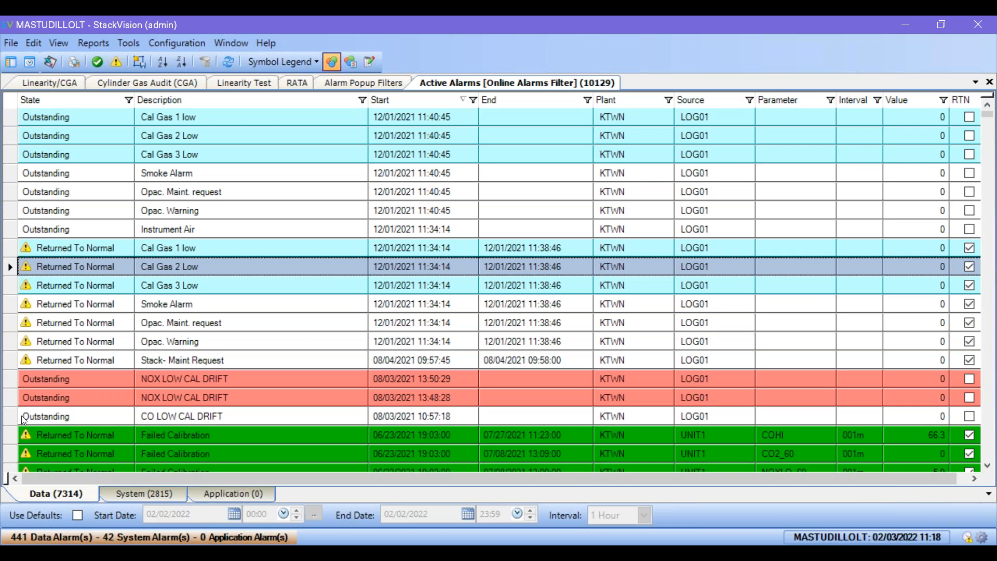
{"action": "scroll", "coordinate": [19, 440], "scroll_direction": "down", "scroll_amount": 1}
{"action": "scroll", "coordinate": [10, 304], "scroll_direction": "down", "scroll_amount": 7}
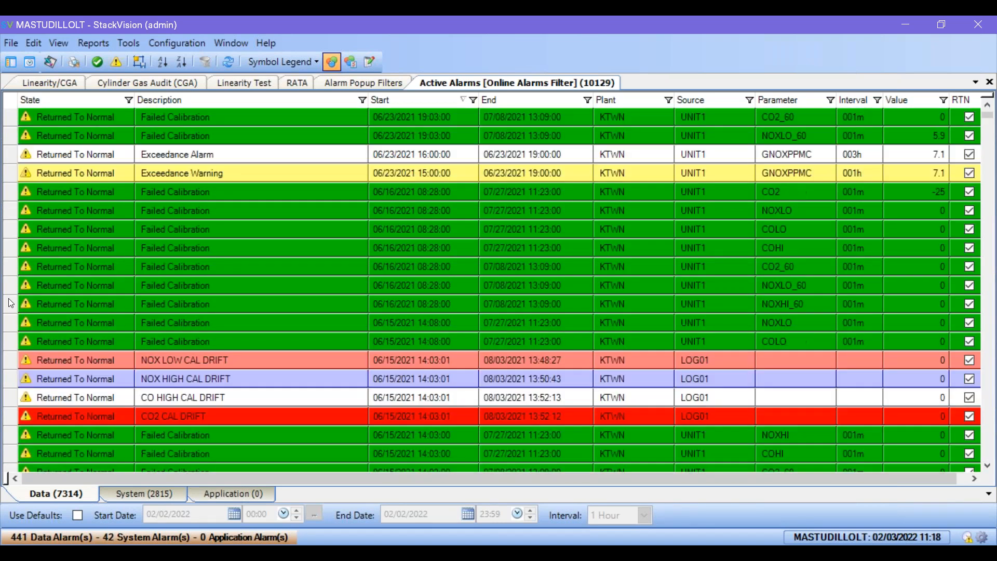
{"action": "scroll", "coordinate": [45, 156], "scroll_direction": "up", "scroll_amount": 8}
{"action": "left_click", "coordinate": [11, 119]}
{"action": "left_click", "coordinate": [96, 63]}
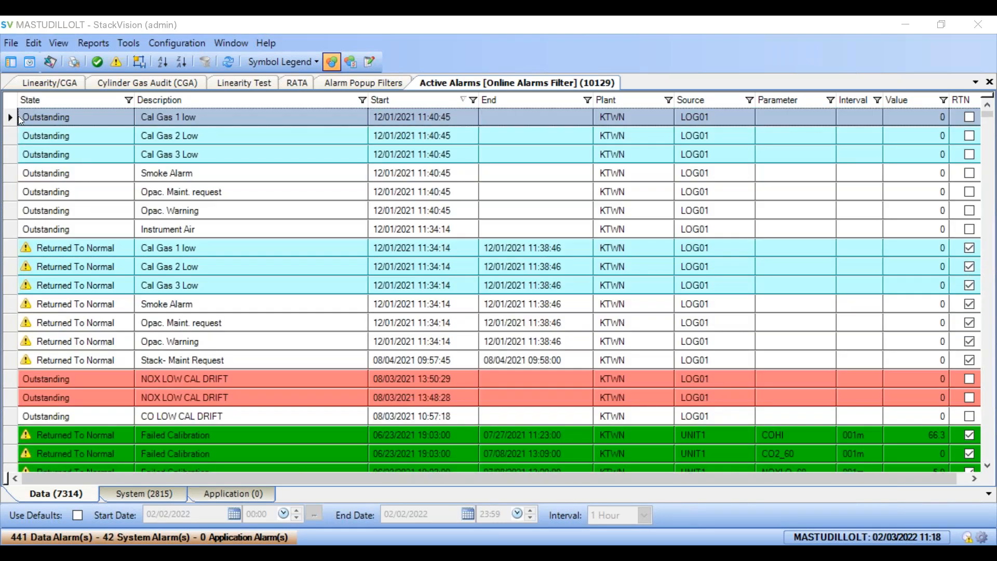
{"action": "left_click", "coordinate": [592, 345]}
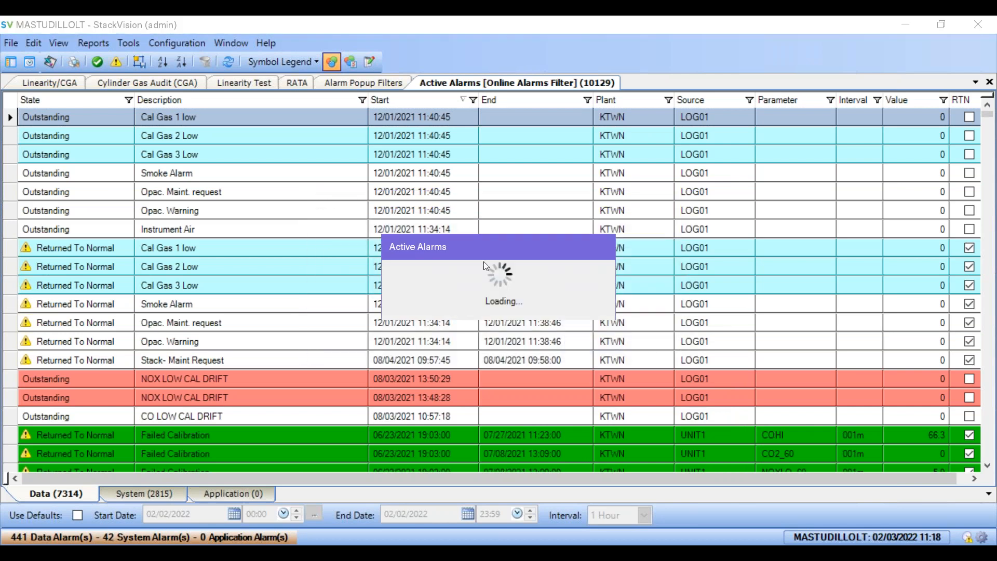
Step: Try a multiple-row selection of returned-to-normal alarms and reselect the acknowledged Cal Gas 1 low alarm
{"action": "left_click", "coordinate": [83, 151]}
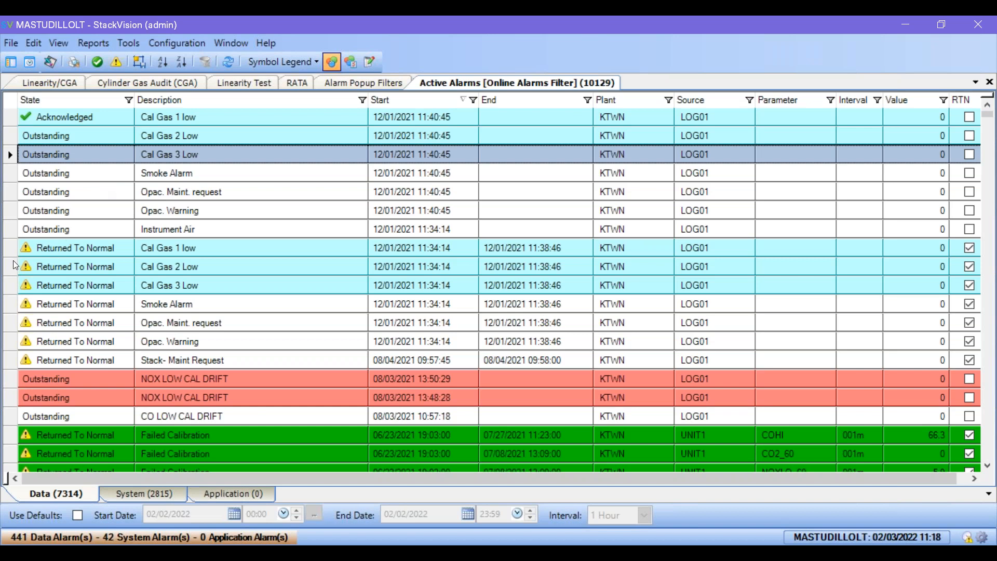
{"action": "left_click_drag", "start_coordinate": [11, 249], "coordinate": [7, 343]}
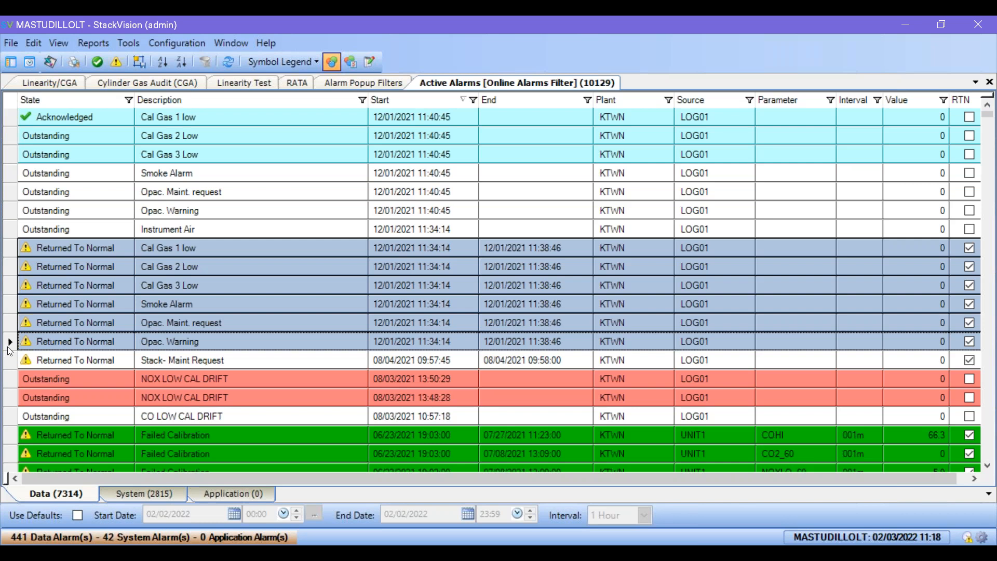
{"action": "left_click", "coordinate": [7, 122]}
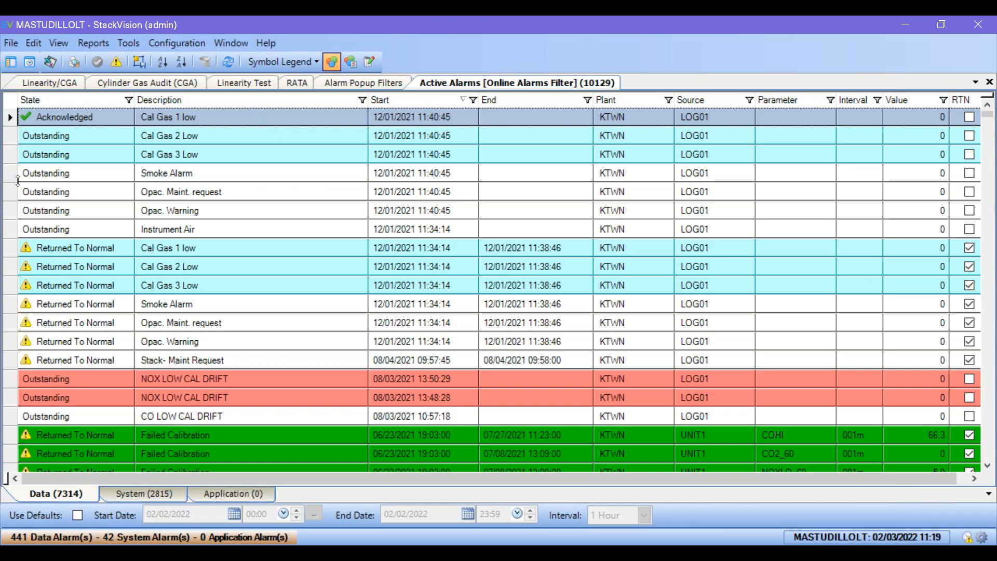
Step: Open the Alarm System Design report for plant KTWN and examine its System Exceptions table at 200% zoom
{"action": "left_click", "coordinate": [96, 44]}
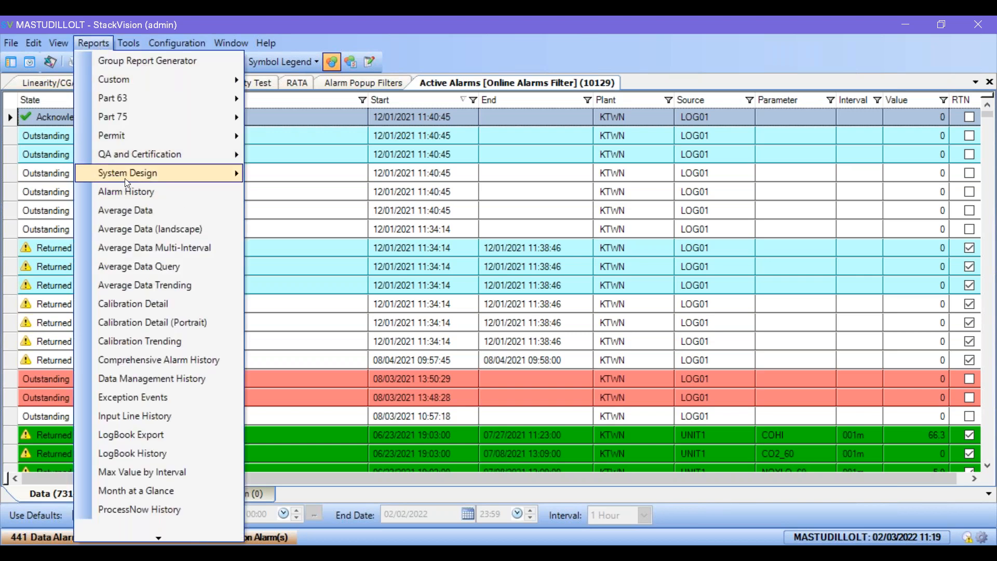
{"action": "mouse_move", "coordinate": [125, 179]}
{"action": "left_click", "coordinate": [347, 179]}
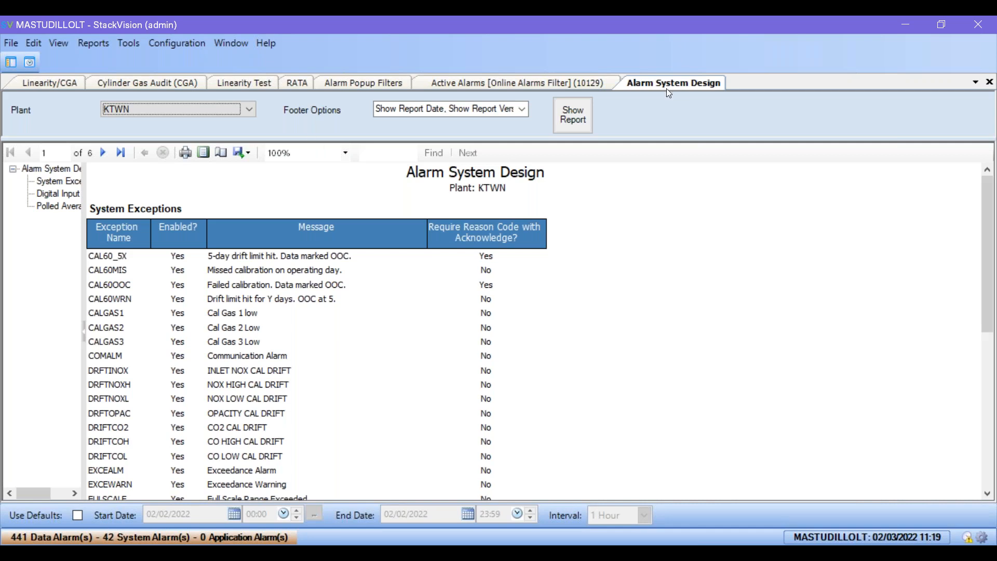
{"action": "left_click", "coordinate": [345, 152]}
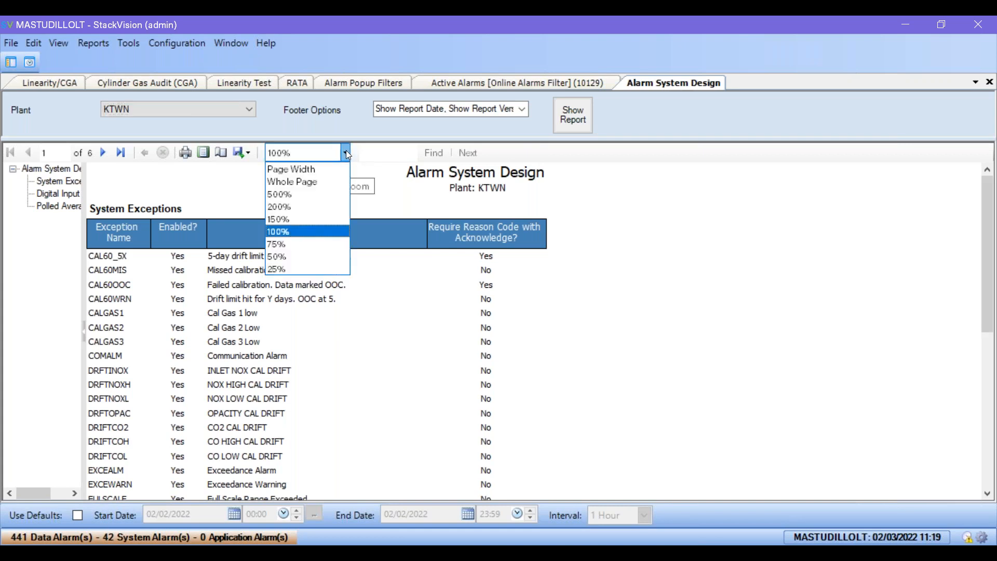
{"action": "left_click", "coordinate": [289, 206]}
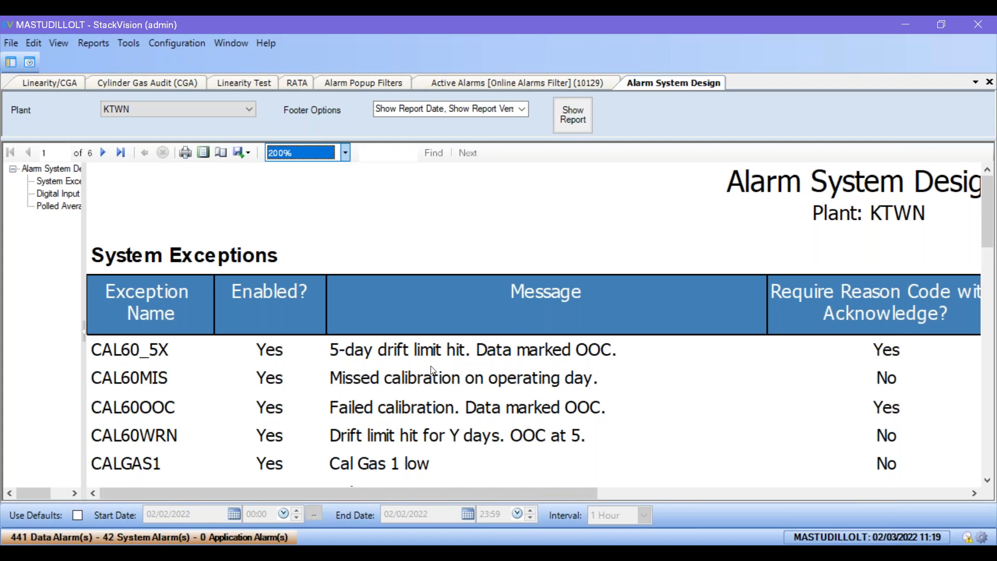
{"action": "scroll", "coordinate": [430, 370], "scroll_direction": "down", "scroll_amount": 6}
{"action": "scroll", "coordinate": [367, 357], "scroll_direction": "up", "scroll_amount": 2}
{"action": "scroll", "coordinate": [367, 356], "scroll_direction": "up", "scroll_amount": 3}
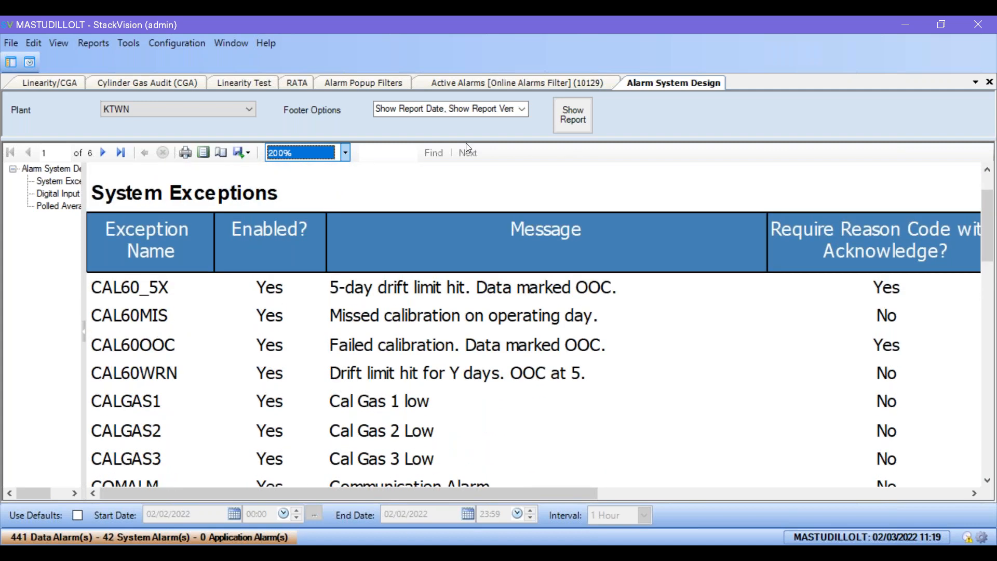
Step: Review the available reason and action codes for the acknowledged Cal Gas 1 low alarm and add the memo "This is a memo-"
{"action": "left_click", "coordinate": [484, 83]}
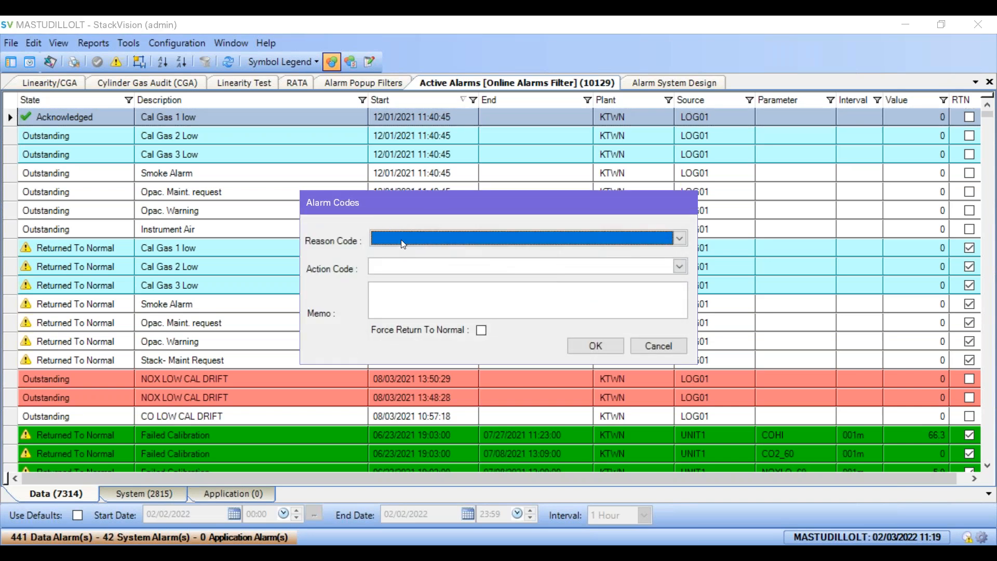
{"action": "left_click", "coordinate": [401, 238]}
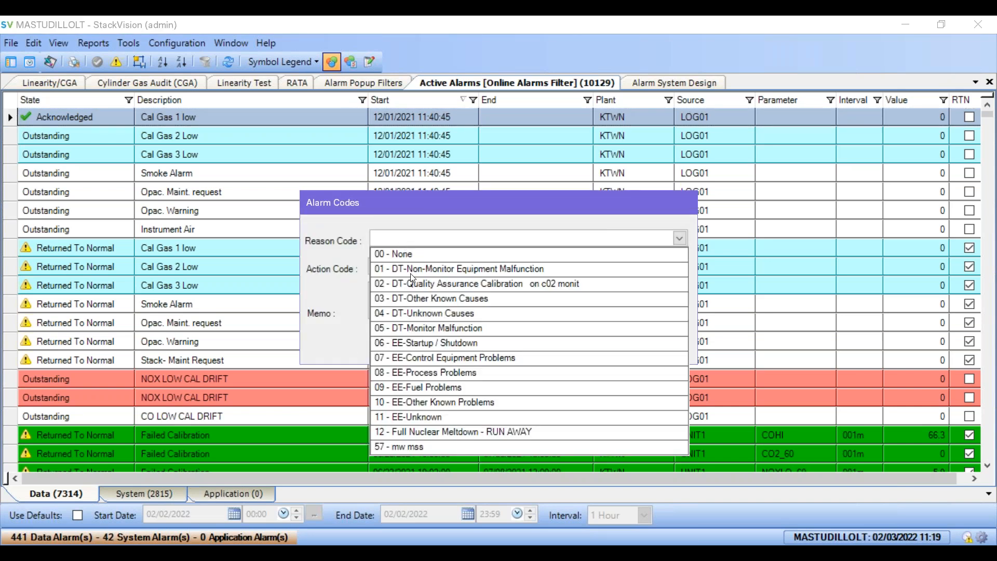
{"action": "left_click", "coordinate": [427, 240]}
{"action": "left_click", "coordinate": [442, 274]}
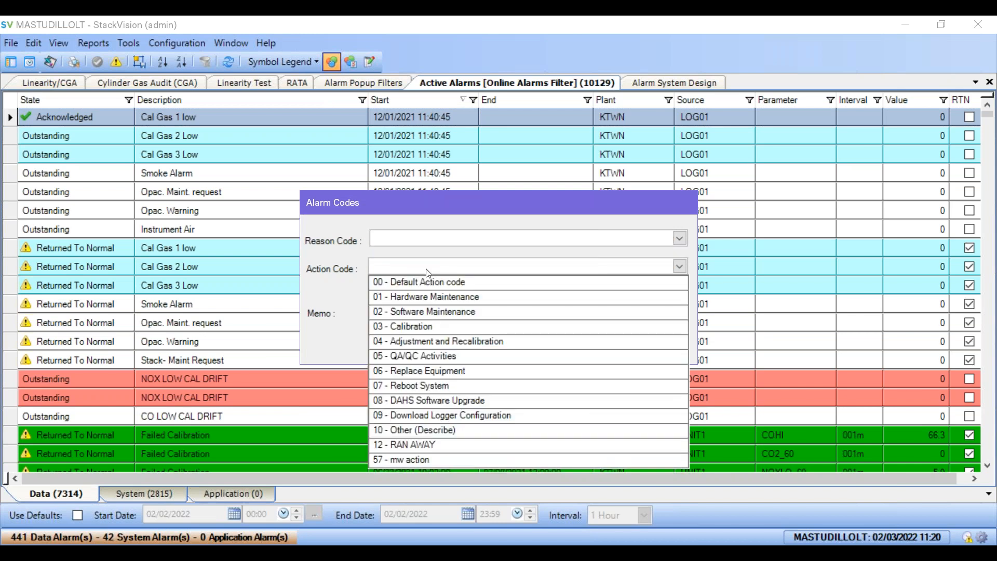
{"action": "left_click", "coordinate": [428, 268]}
{"action": "left_click", "coordinate": [430, 294]}
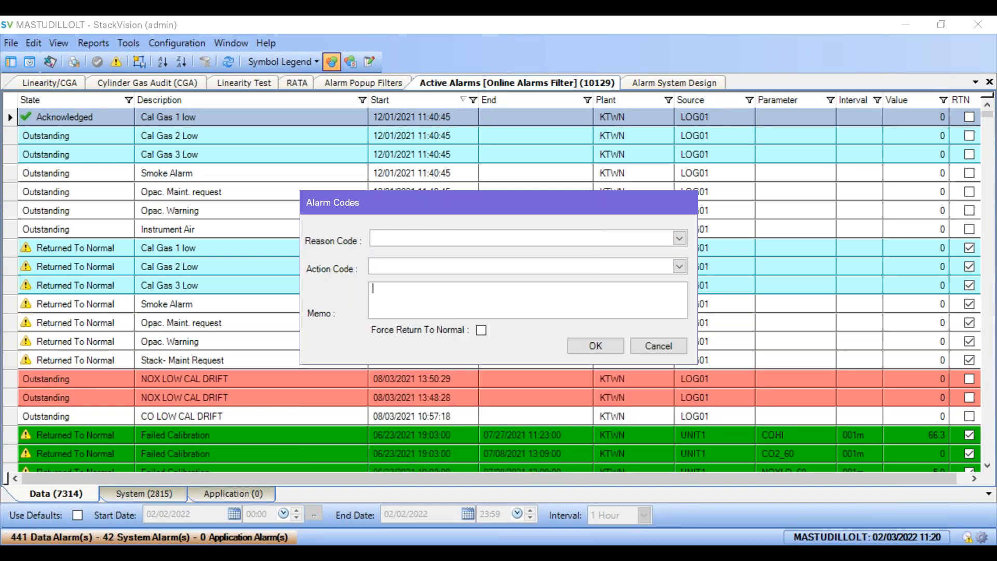
{"action": "type", "text": "THis is a memo-"}
{"action": "left_click", "coordinate": [598, 347]}
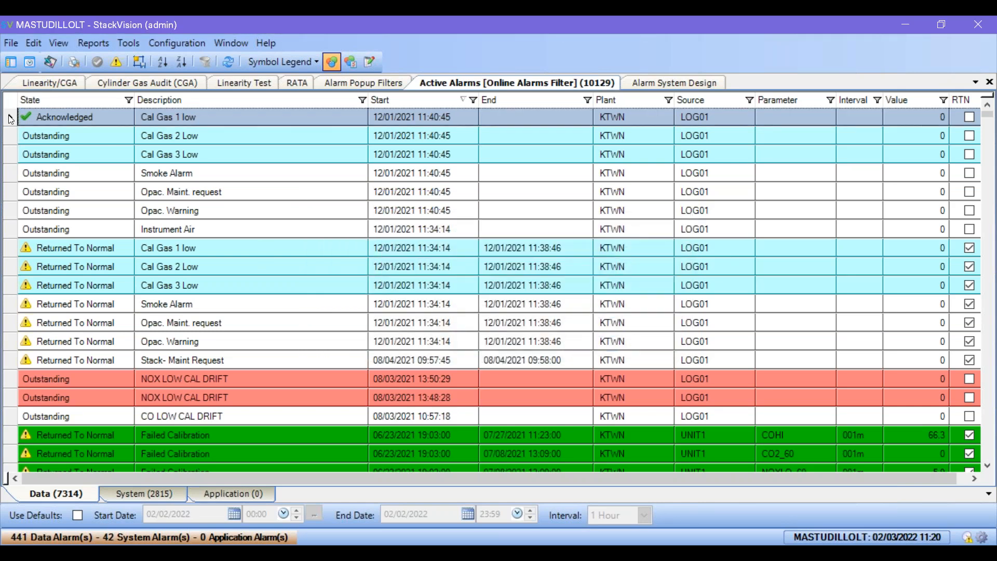
Step: Force the acknowledged Cal Gas 1 low alarm to return to normal and select the five returned-to-normal alarms through Opac. Maint. request
{"action": "left_click", "coordinate": [114, 64]}
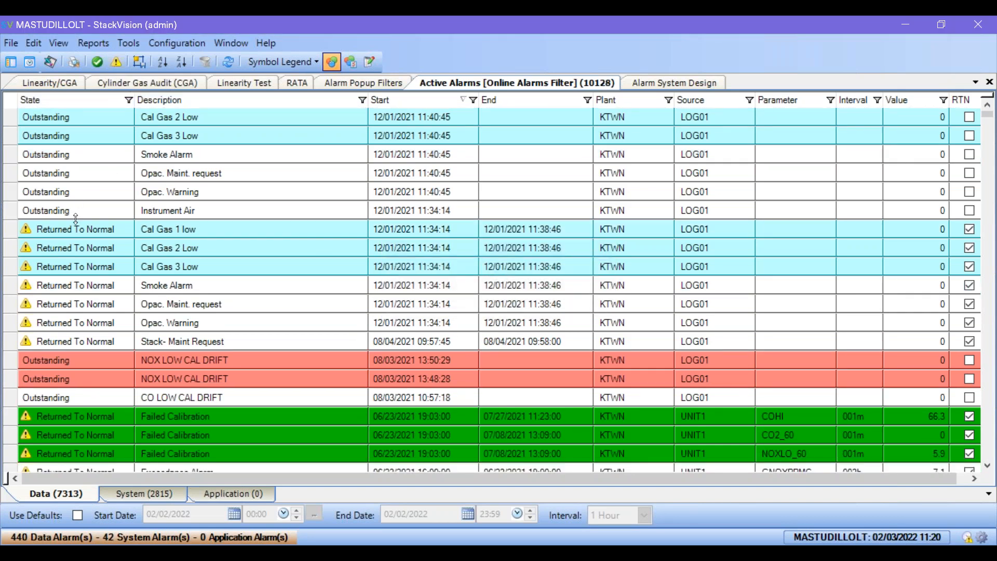
{"action": "left_click_drag", "start_coordinate": [5, 229], "coordinate": [2, 271]}
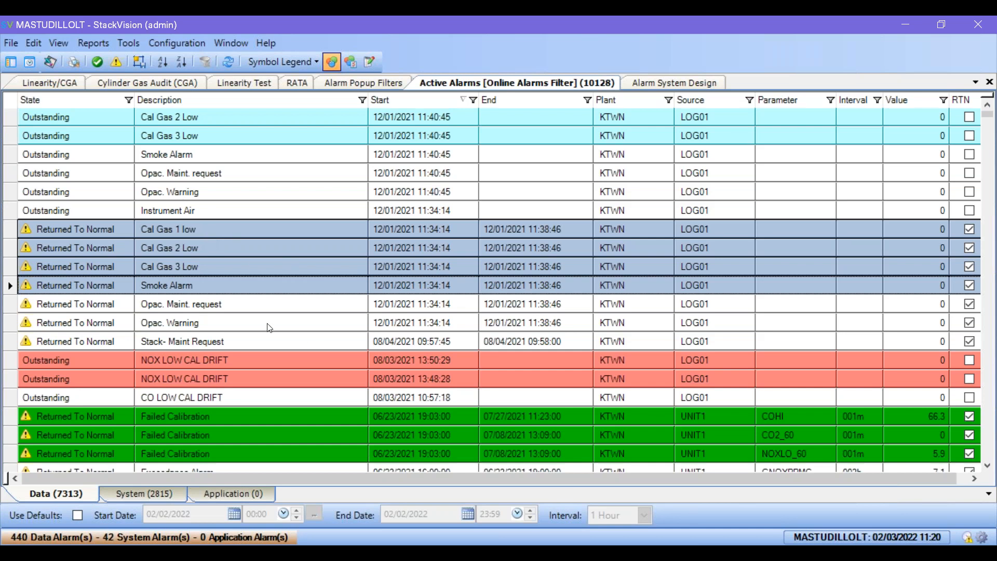
{"action": "left_click_drag", "start_coordinate": [12, 231], "coordinate": [7, 302]}
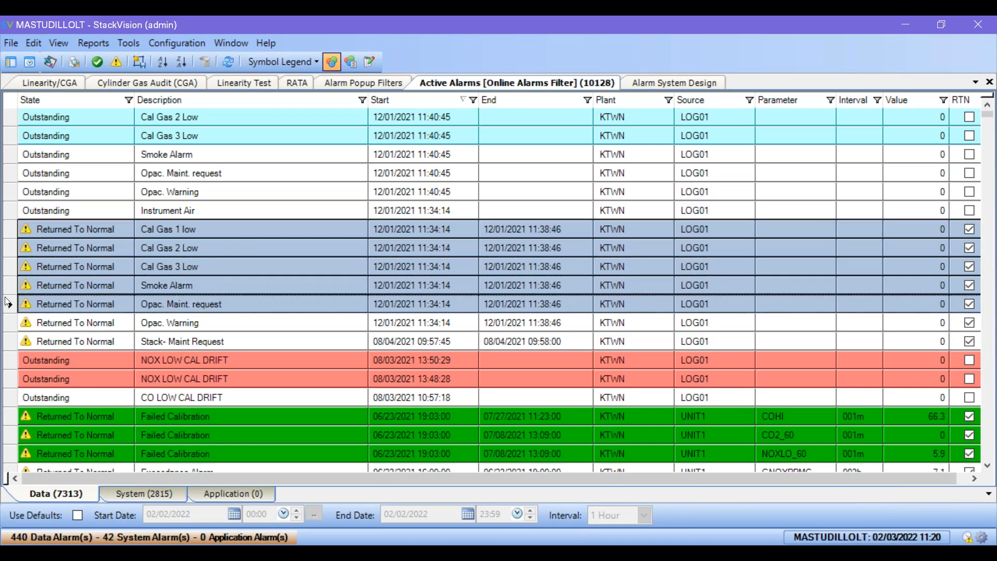
Step: Filter the alarms by state, first Outstanding and finally Returned To Normal, with Cal Gas 1 low as the description
{"action": "left_click", "coordinate": [128, 100]}
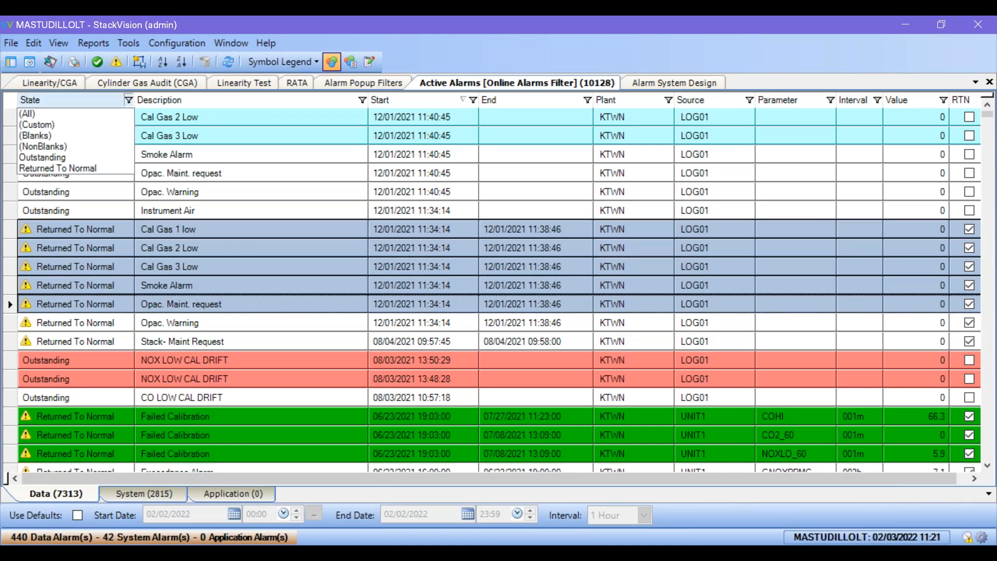
{"action": "left_click", "coordinate": [87, 158]}
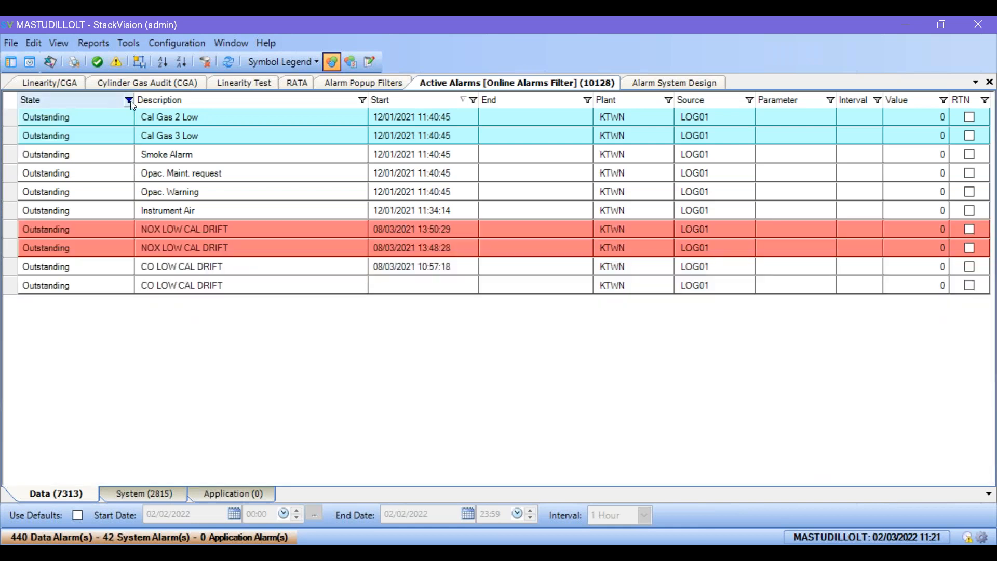
{"action": "left_click", "coordinate": [130, 100]}
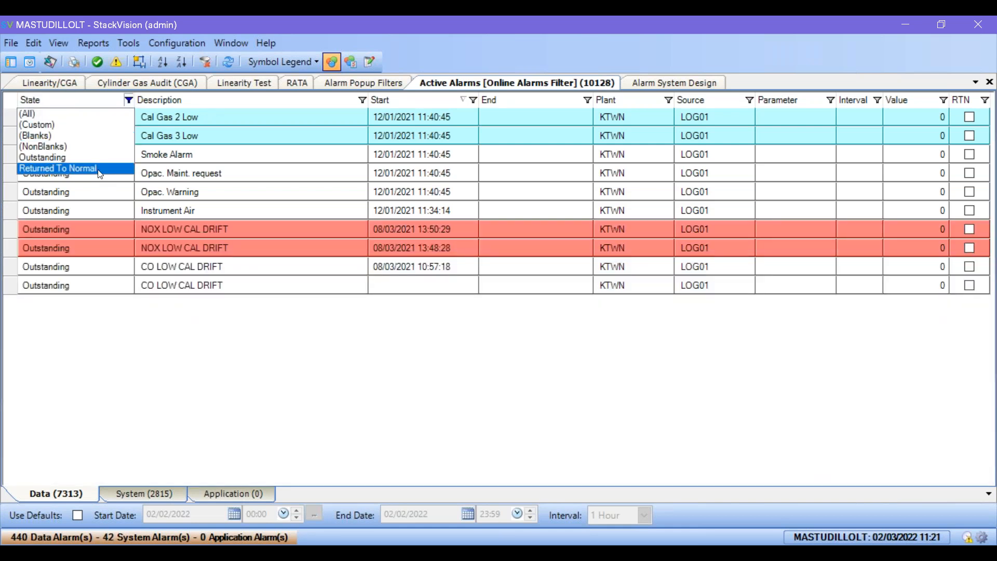
{"action": "left_click", "coordinate": [78, 168]}
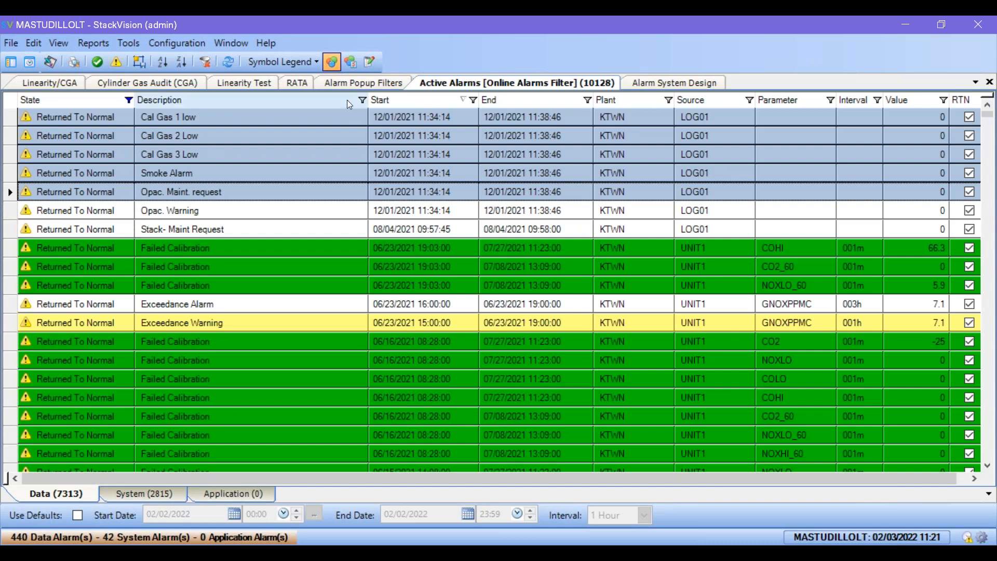
{"action": "left_click", "coordinate": [362, 100]}
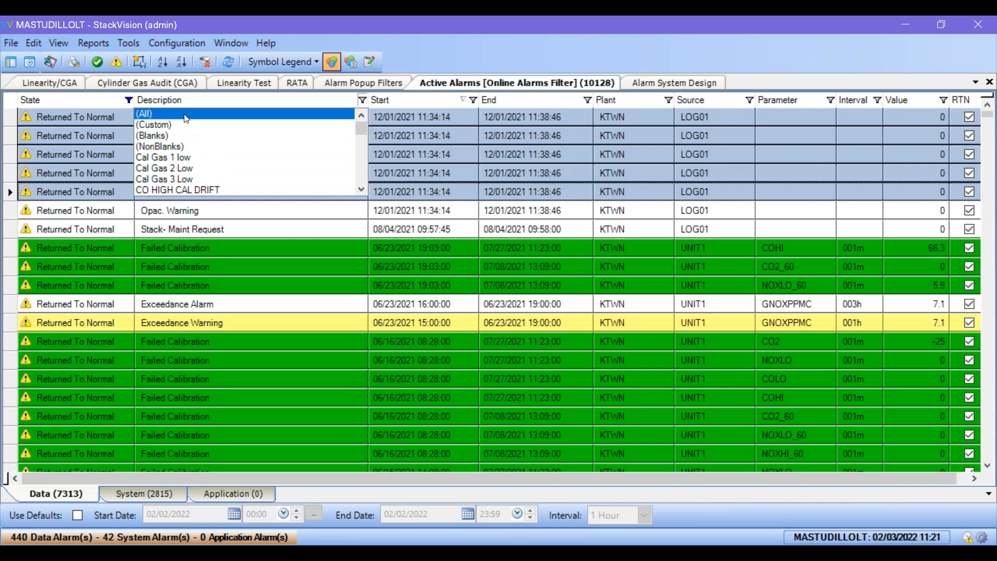
{"action": "left_click", "coordinate": [187, 157]}
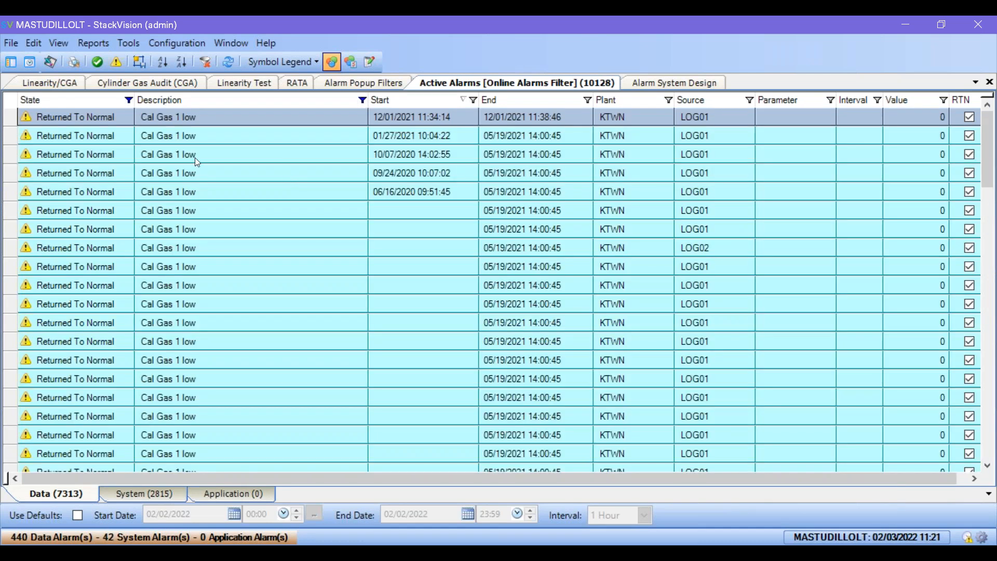
Step: Look through the filtered Cal Gas 1 low alarms and select all of them
{"action": "scroll", "coordinate": [231, 220], "scroll_direction": "down", "scroll_amount": 6}
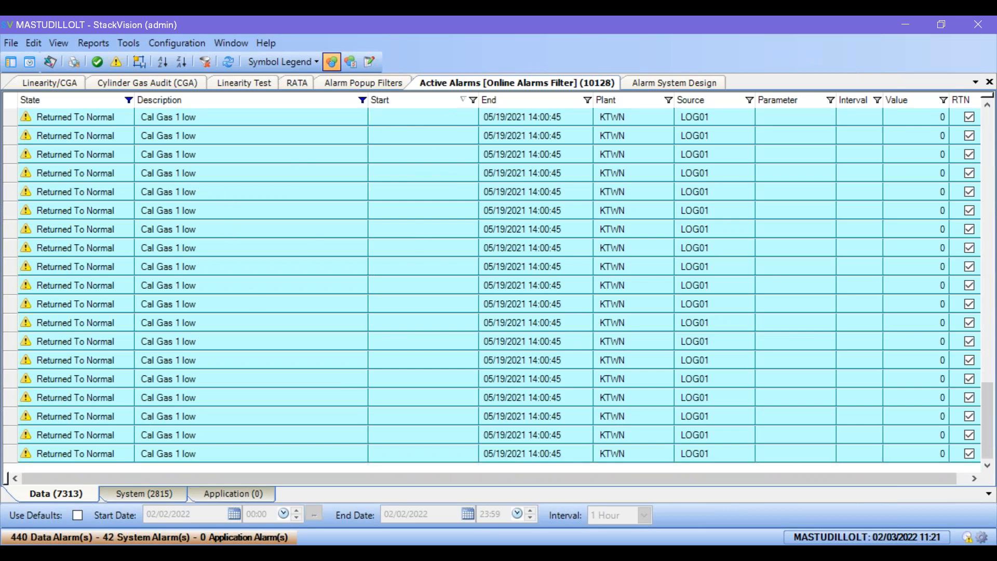
{"action": "scroll", "coordinate": [264, 298], "scroll_direction": "up", "scroll_amount": 5}
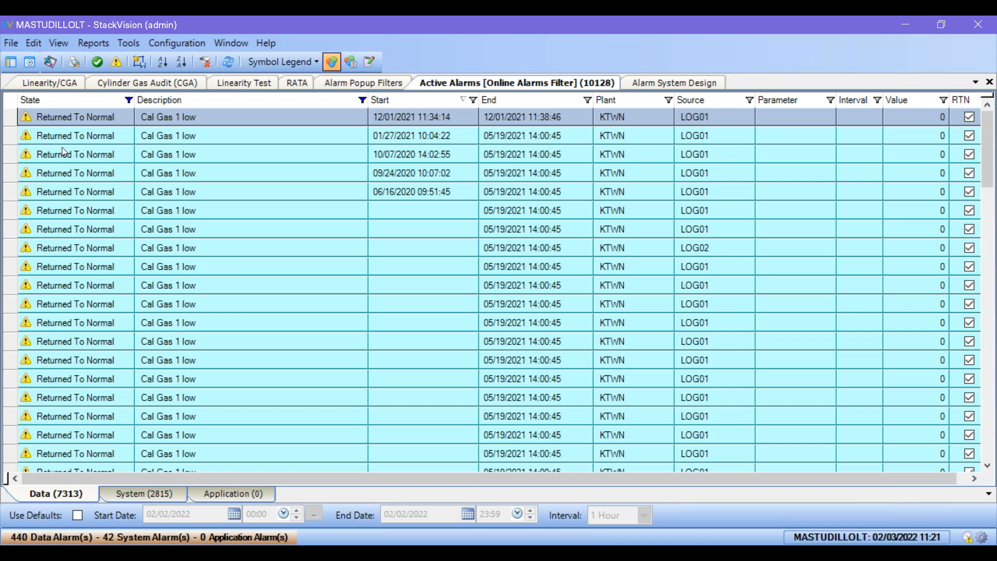
{"action": "key", "text": "ctrl+a"}
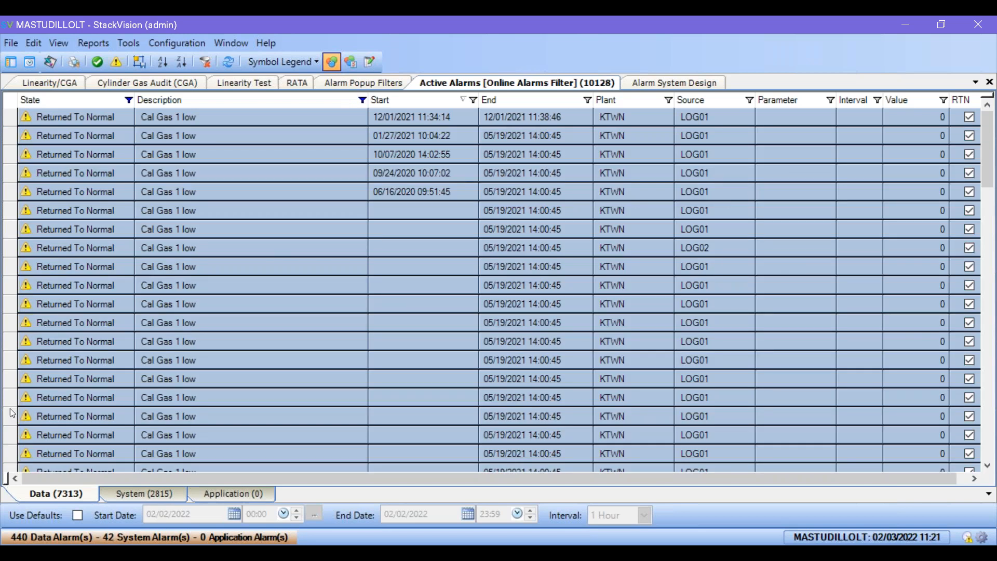
Step: Select six non-adjacent returned-to-normal Cal Gas 1 low alarms, starting with the newest, and acknowledge them with blank reason code, action code and memo
{"action": "left_click", "coordinate": [10, 117]}
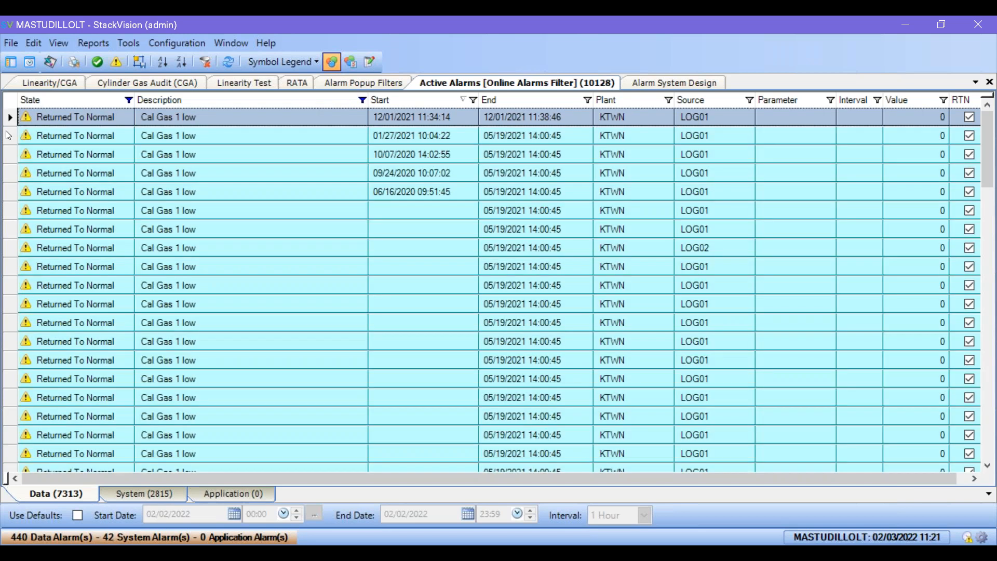
{"action": "left_click", "coordinate": [11, 178], "text": "ctrl"}
{"action": "left_click", "coordinate": [5, 306], "text": "ctrl"}
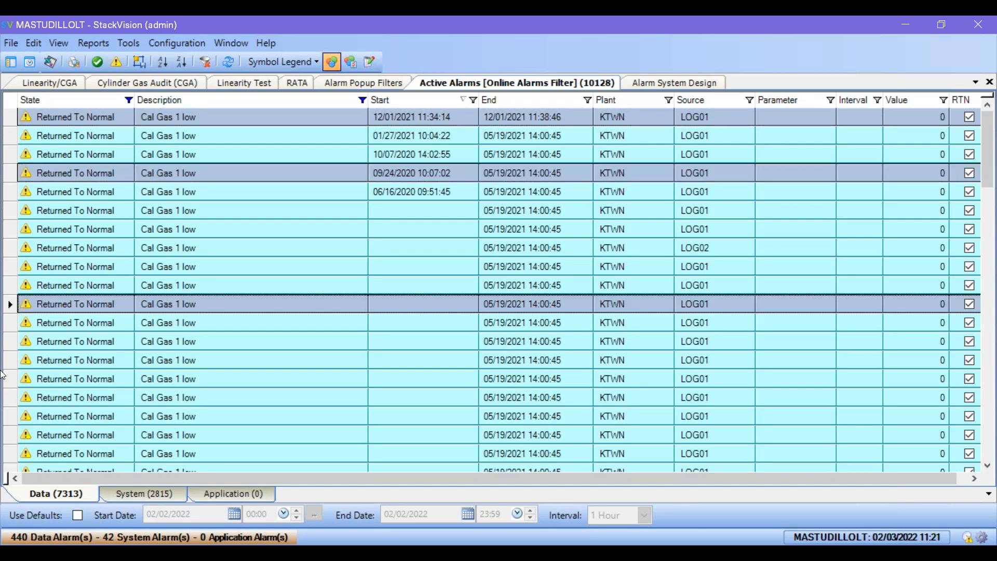
{"action": "left_click", "coordinate": [5, 376], "text": "ctrl"}
{"action": "left_click", "coordinate": [4, 440], "text": "ctrl"}
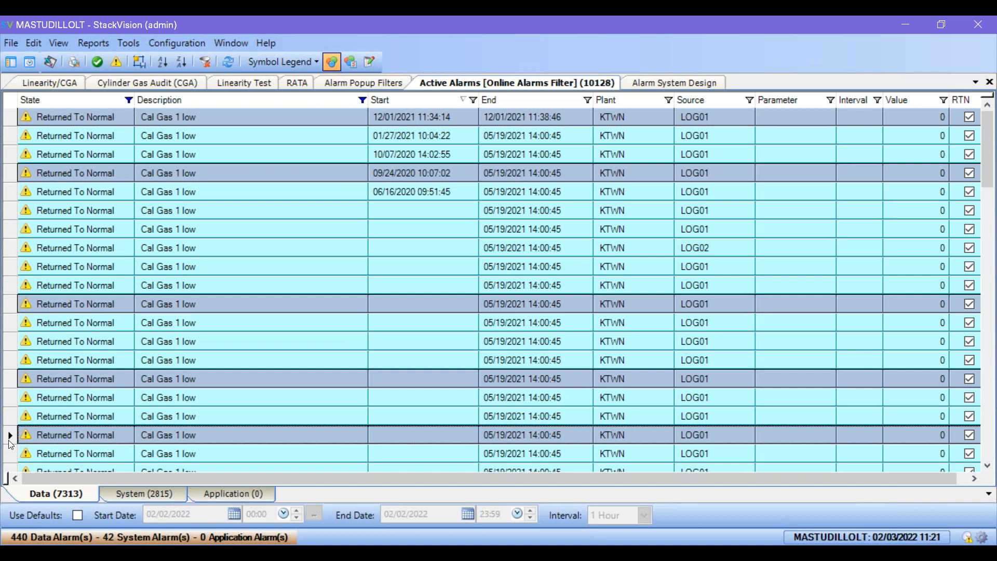
{"action": "left_click", "coordinate": [14, 233], "text": "ctrl"}
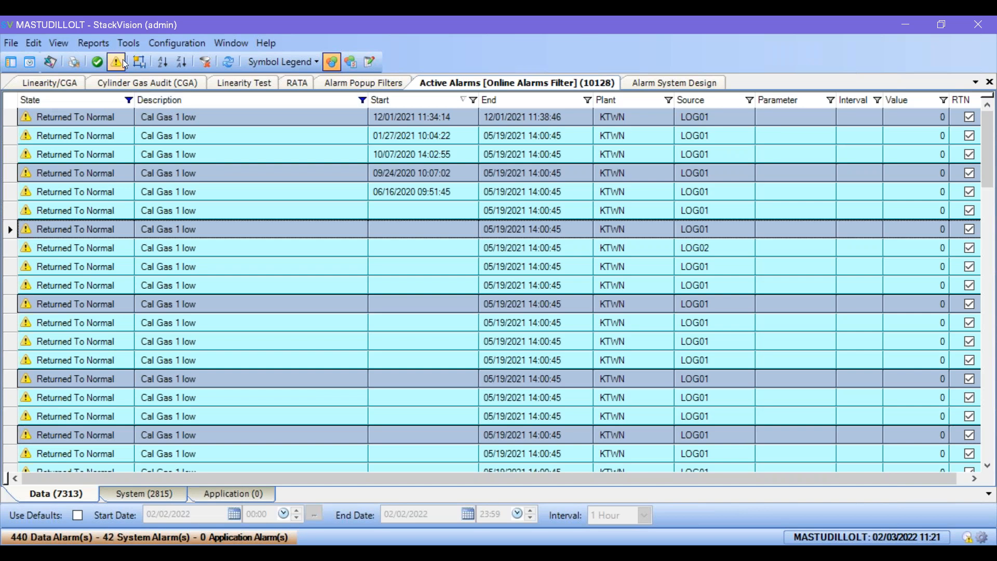
{"action": "left_click", "coordinate": [96, 62]}
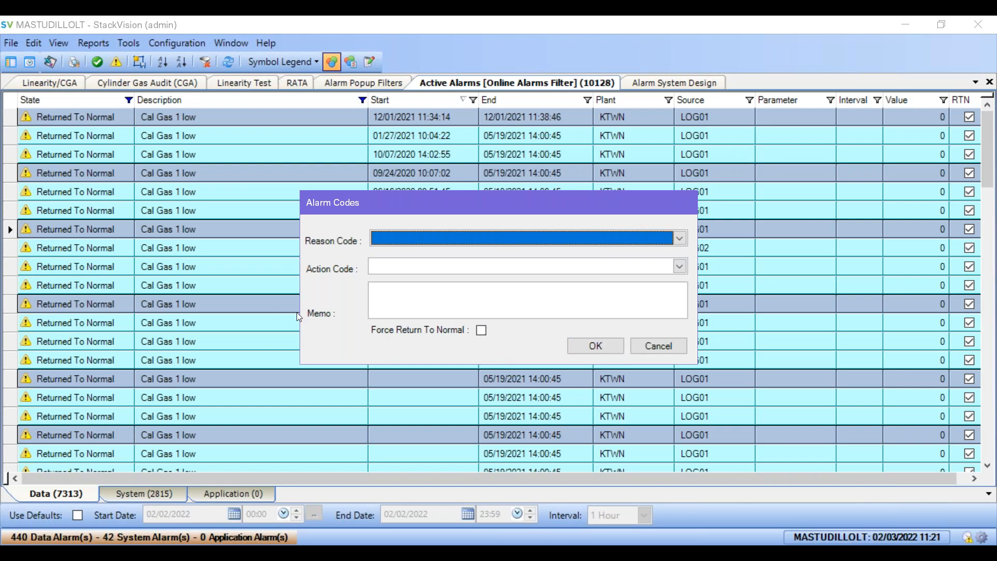
{"action": "left_click", "coordinate": [612, 347]}
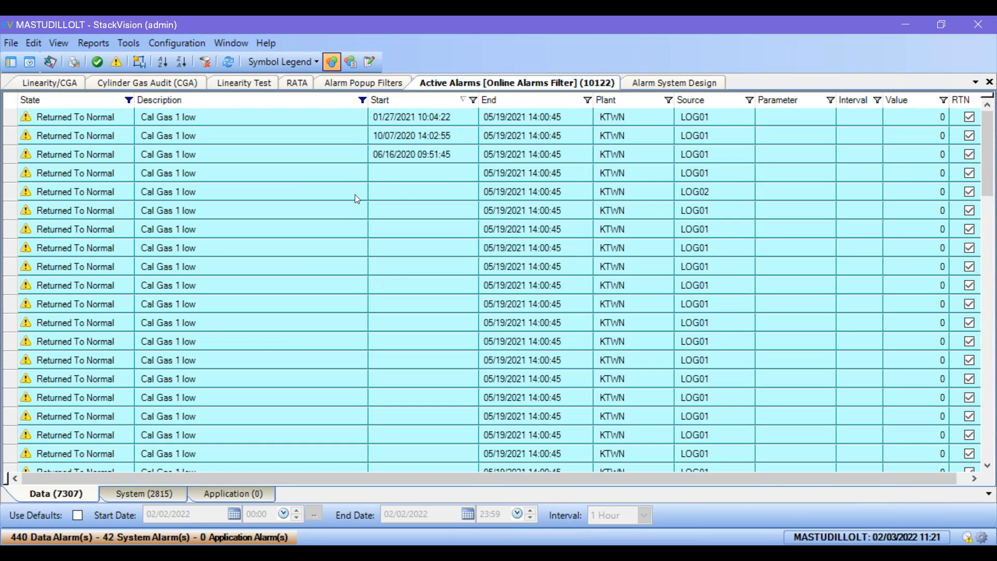
{"action": "left_click", "coordinate": [8, 119]}
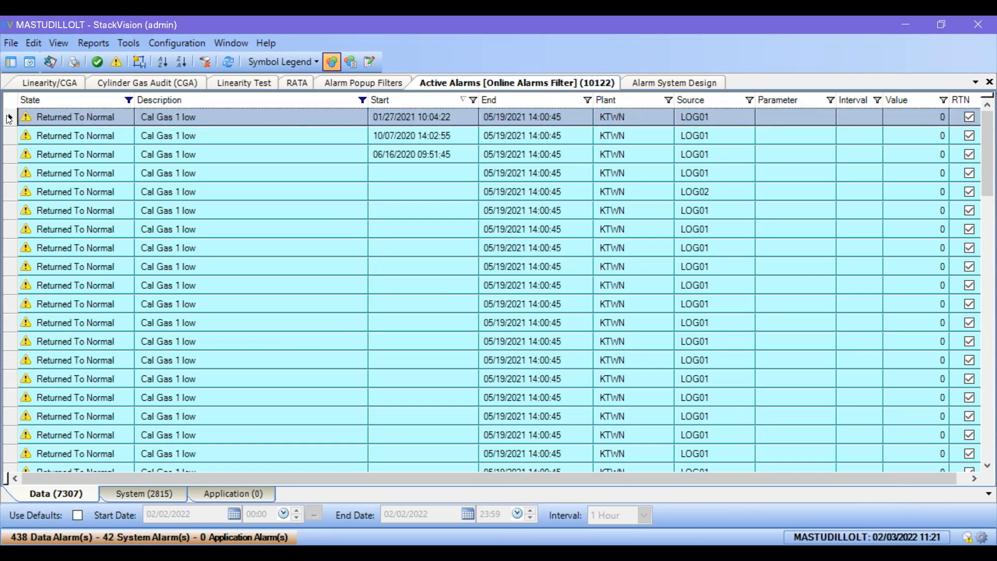
{"action": "scroll", "coordinate": [264, 278], "scroll_direction": "down", "scroll_amount": 15}
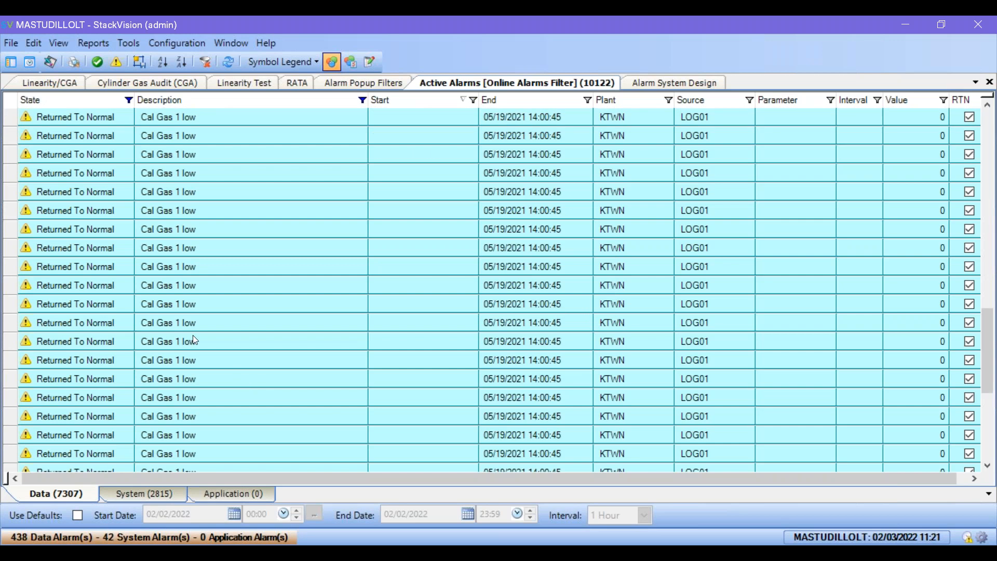
{"action": "scroll", "coordinate": [142, 303], "scroll_direction": "up", "scroll_amount": 15}
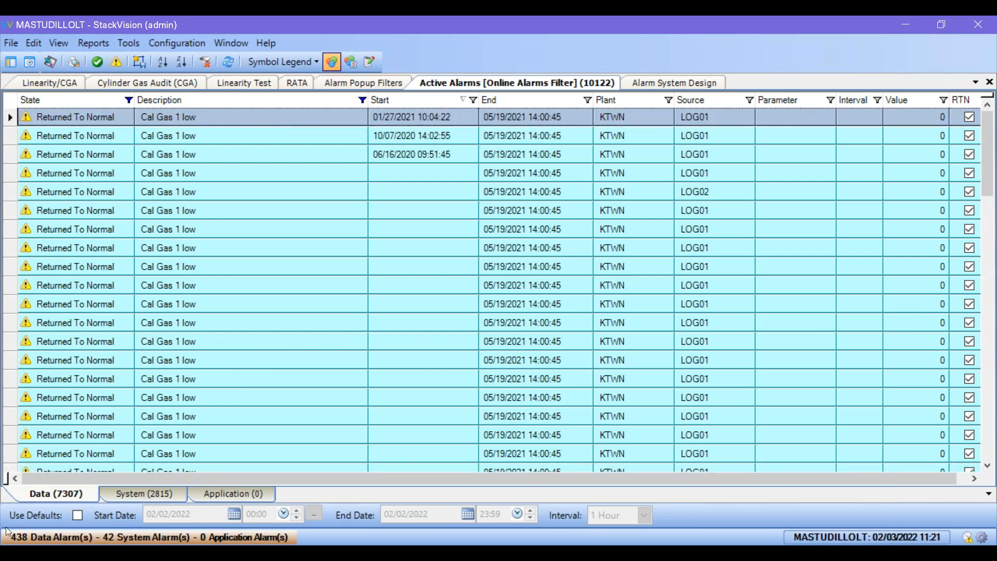
Step: Switch to the system alarms and turn off the alarm row coloring
{"action": "left_click", "coordinate": [181, 494]}
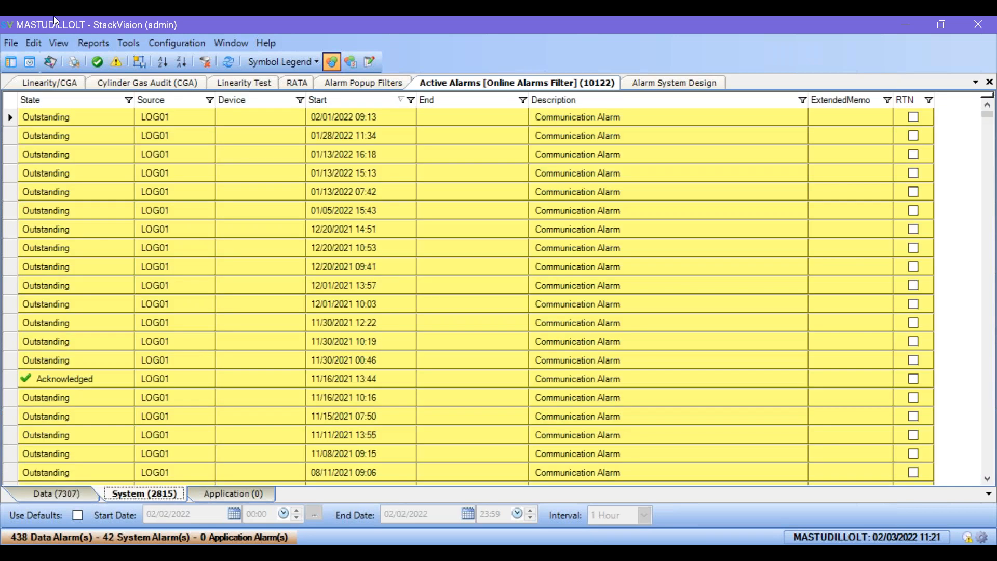
{"action": "left_click", "coordinate": [175, 304]}
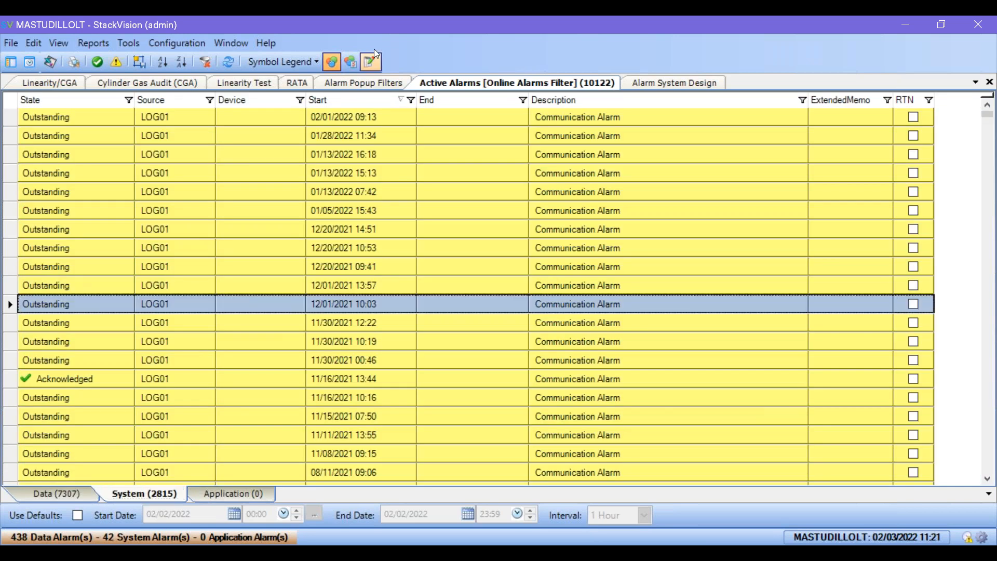
{"action": "left_click", "coordinate": [332, 63]}
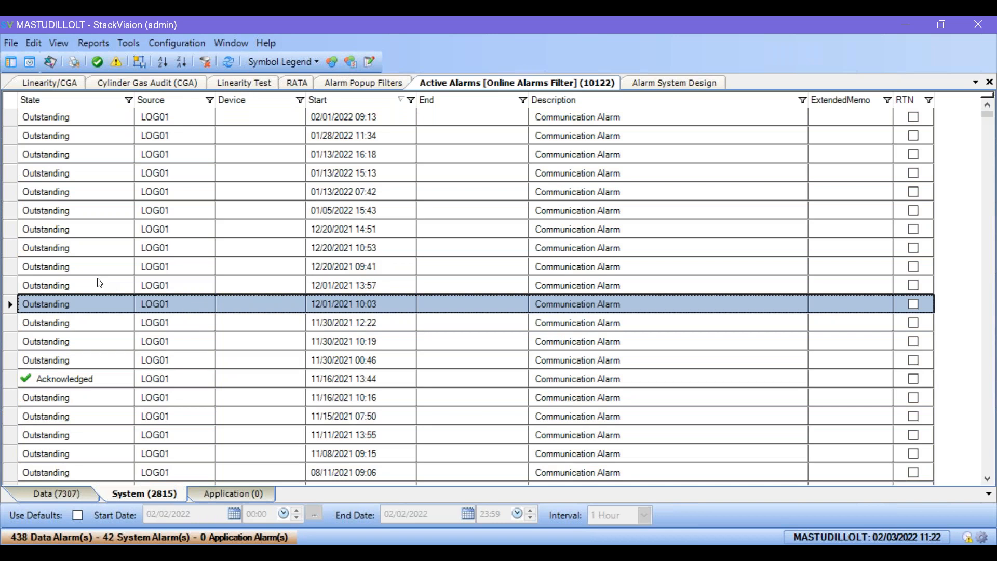
Step: Acknowledge the three newest outstanding Communication Alarms individually with blank memos, and force all three to return to normal
{"action": "left_click", "coordinate": [65, 211]}
{"action": "double_click", "coordinate": [9, 119]}
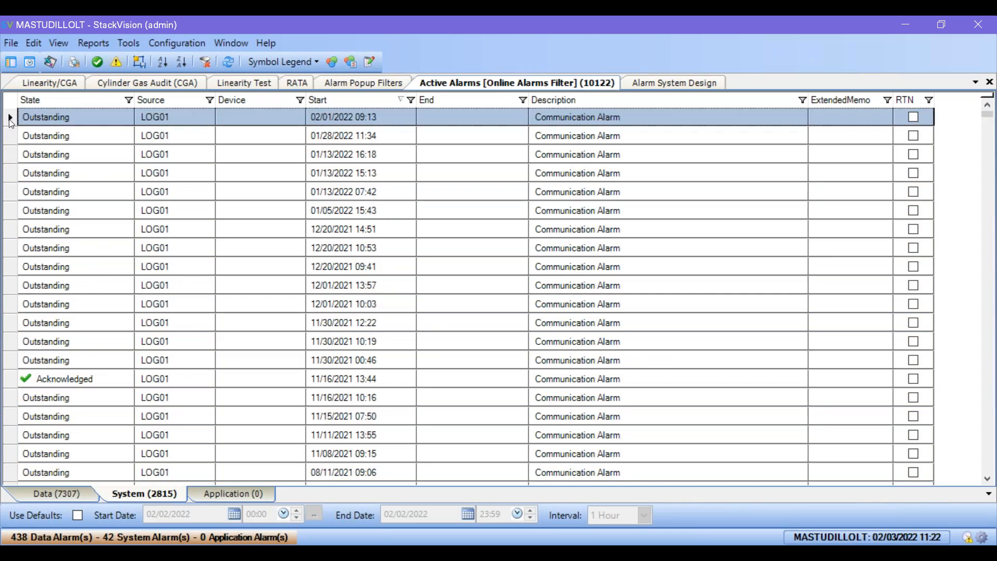
{"action": "left_click", "coordinate": [449, 313]}
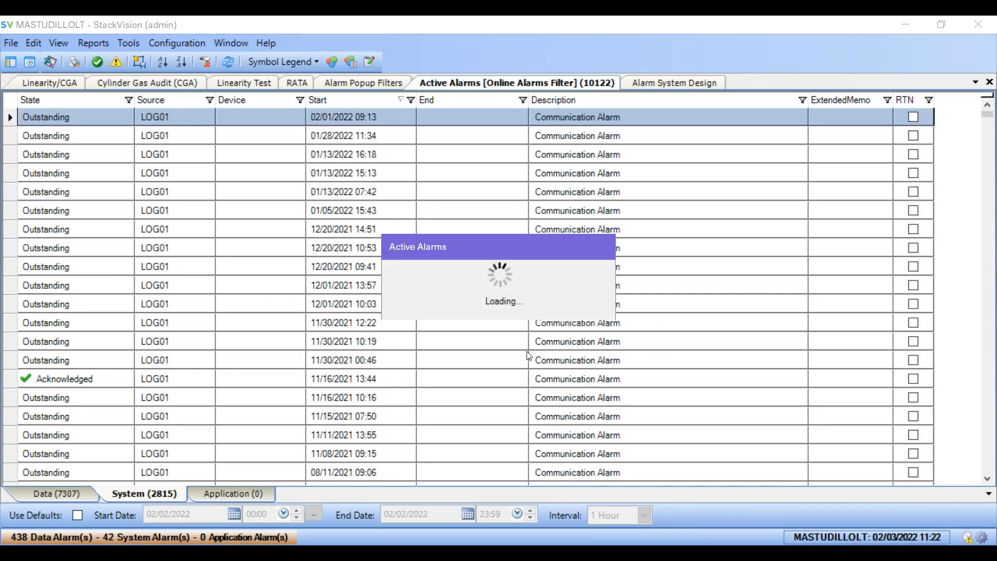
{"action": "double_click", "coordinate": [9, 136]}
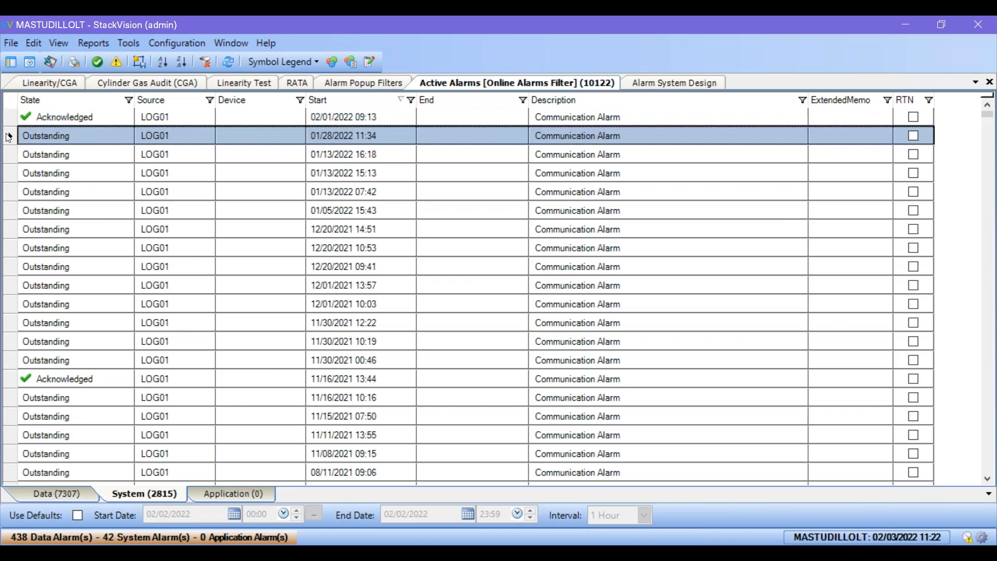
{"action": "left_click", "coordinate": [442, 310]}
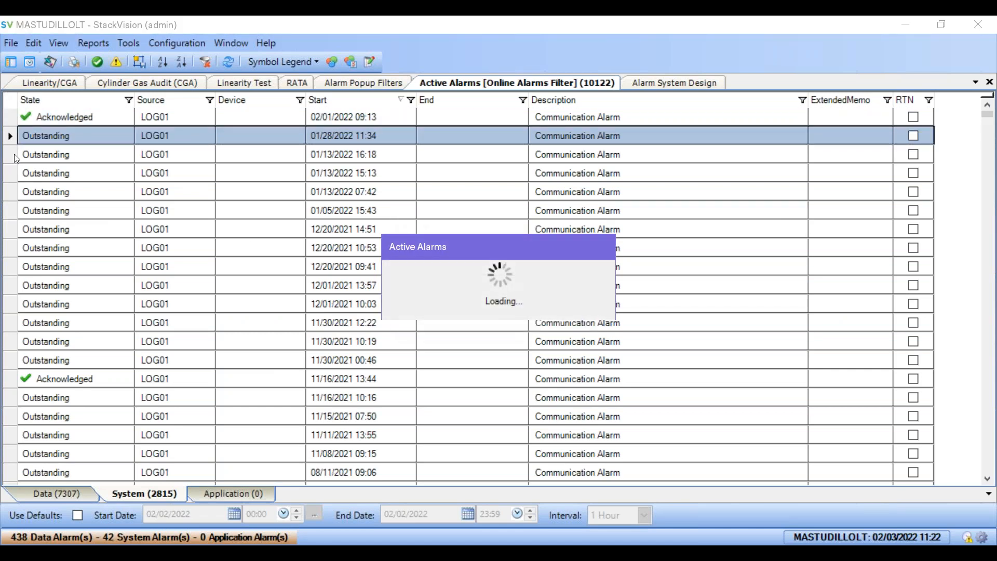
{"action": "double_click", "coordinate": [11, 155]}
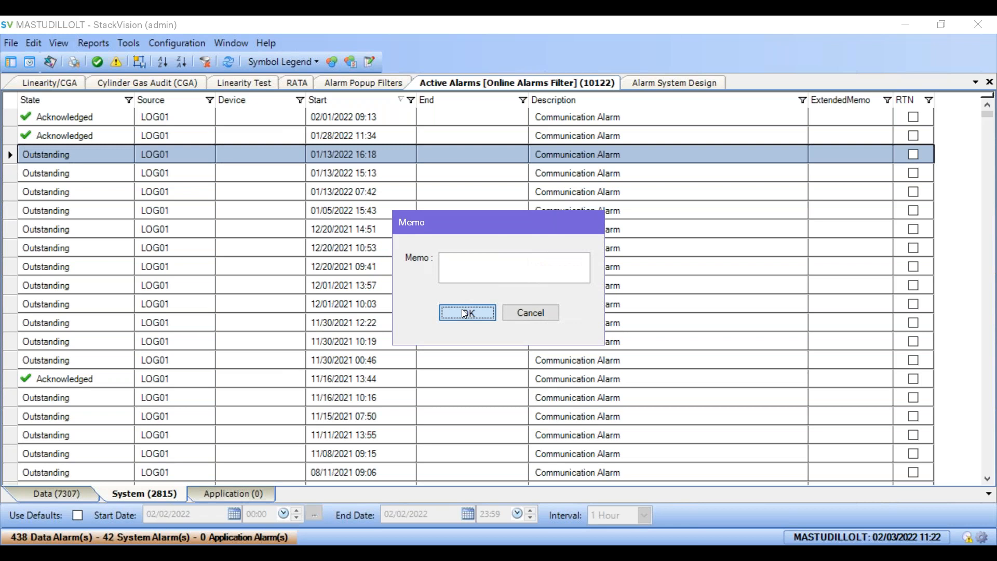
{"action": "left_click", "coordinate": [462, 309]}
{"action": "left_click_drag", "start_coordinate": [9, 119], "coordinate": [10, 154]}
{"action": "left_click", "coordinate": [115, 61]}
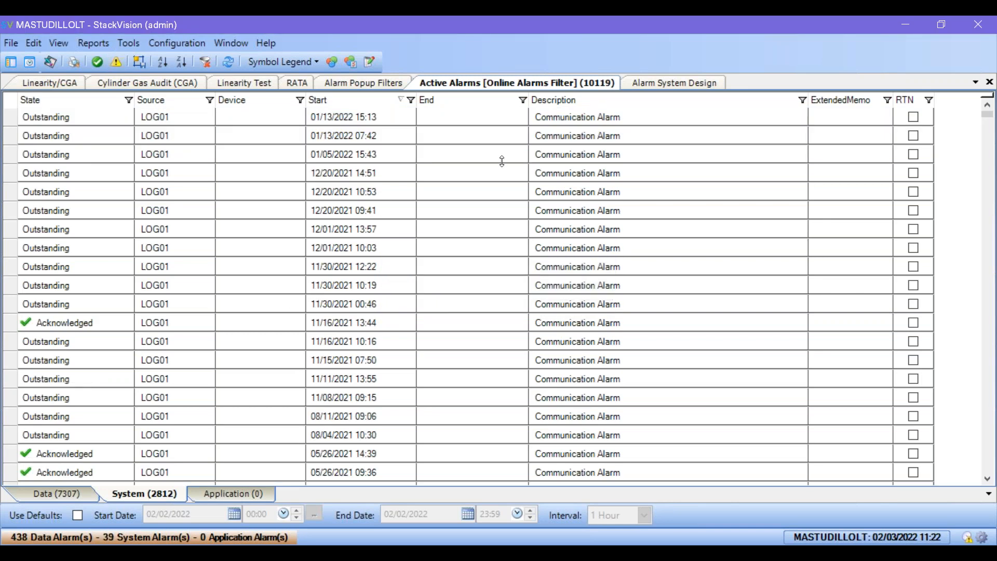
Step: Check the application alarms, go back to the system alarms and turn the alarm row coloring on again
{"action": "left_click", "coordinate": [264, 492]}
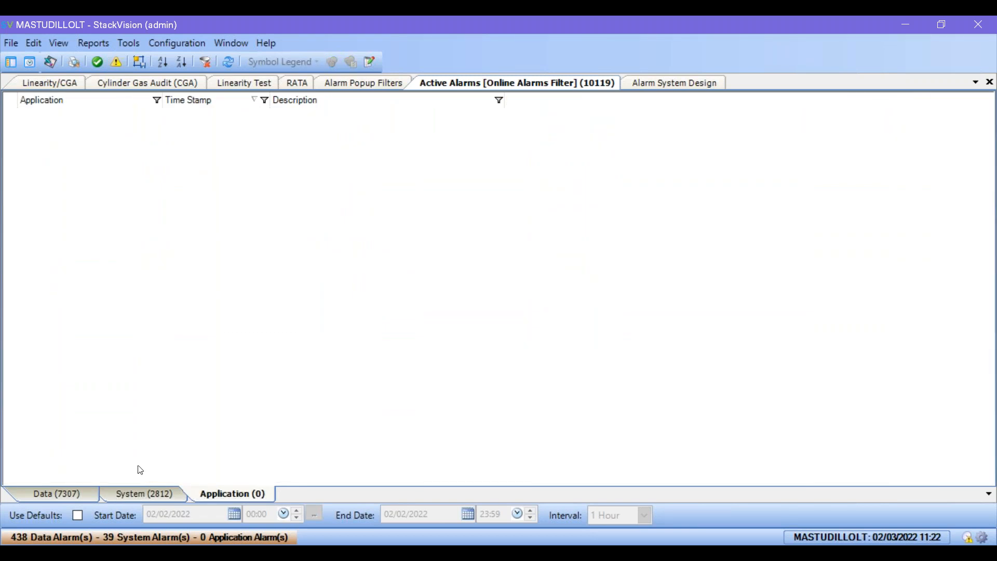
{"action": "left_click", "coordinate": [162, 498]}
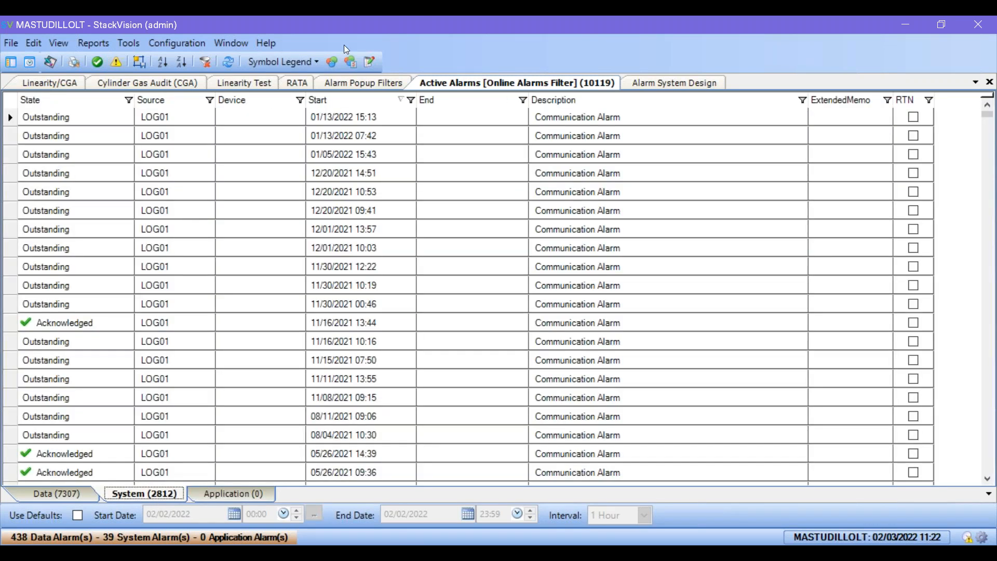
{"action": "left_click", "coordinate": [336, 67]}
Step: Review the alarm color preferences and the colors available for the 5-day drift limit alarm, and leave without saving
{"action": "left_click", "coordinate": [356, 71]}
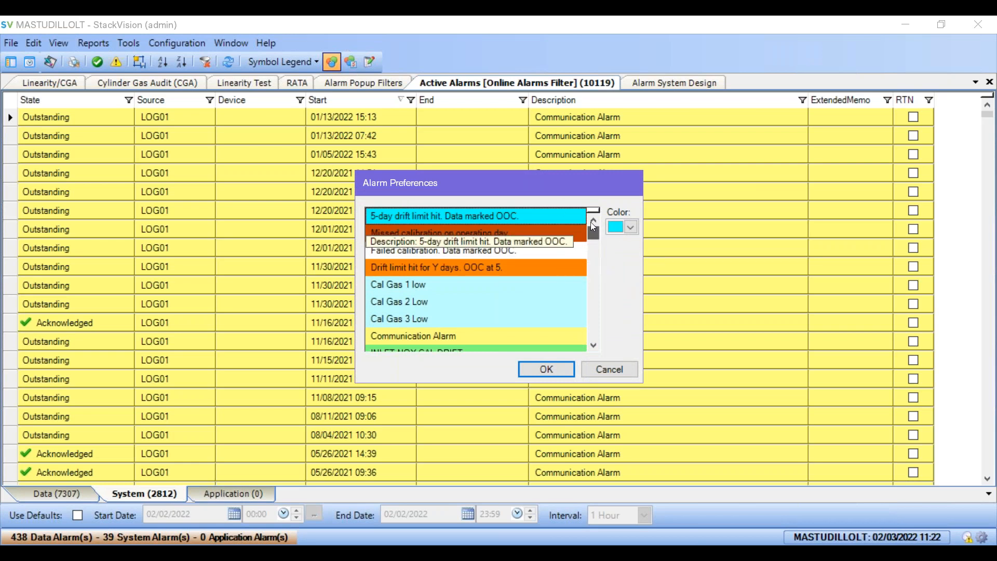
{"action": "scroll", "coordinate": [462, 270], "scroll_direction": "down", "scroll_amount": 7}
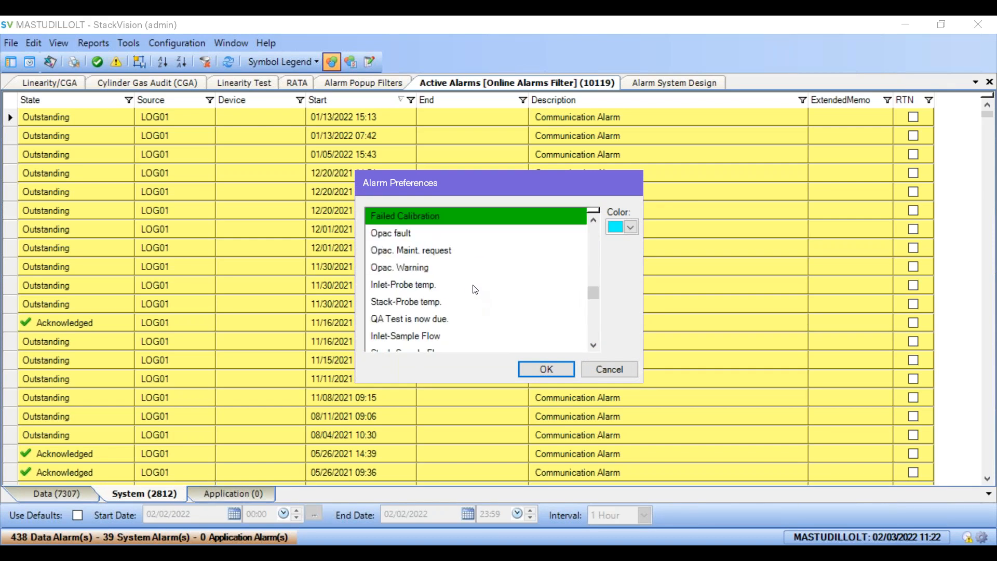
{"action": "scroll", "coordinate": [471, 289], "scroll_direction": "up", "scroll_amount": 7}
{"action": "scroll", "coordinate": [471, 290], "scroll_direction": "down", "scroll_amount": 6}
{"action": "scroll", "coordinate": [457, 278], "scroll_direction": "up", "scroll_amount": 6}
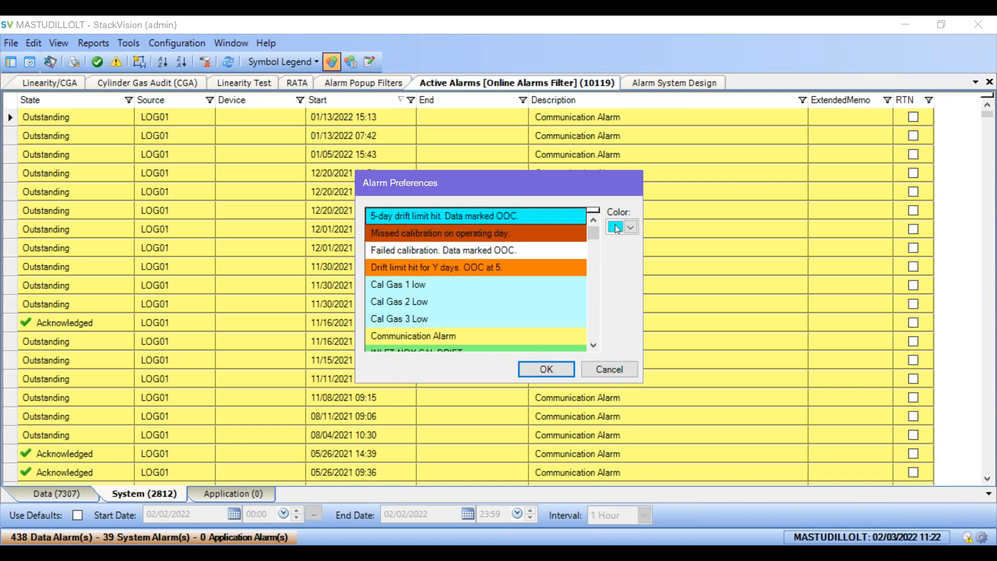
{"action": "left_click", "coordinate": [633, 229]}
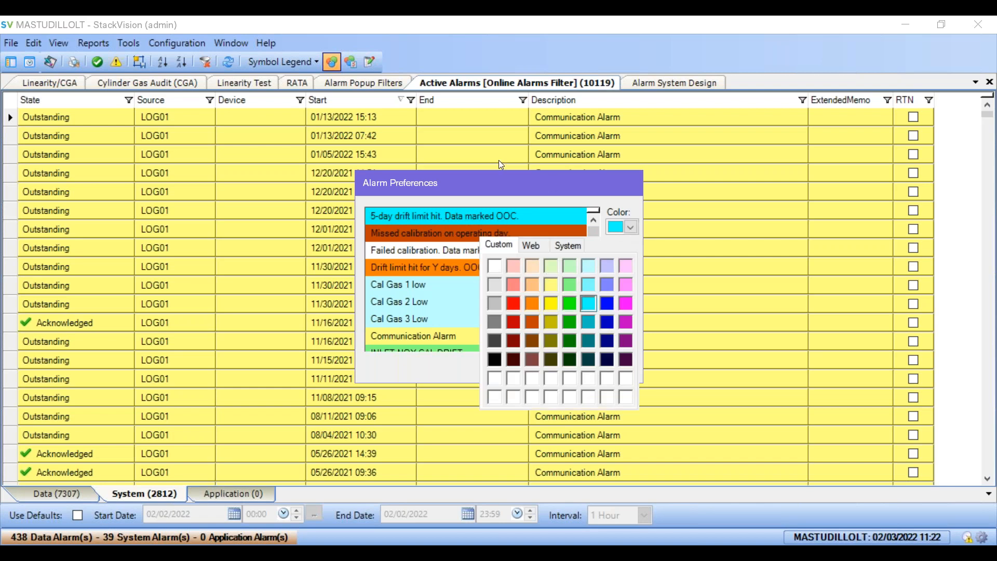
{"action": "left_click", "coordinate": [532, 180]}
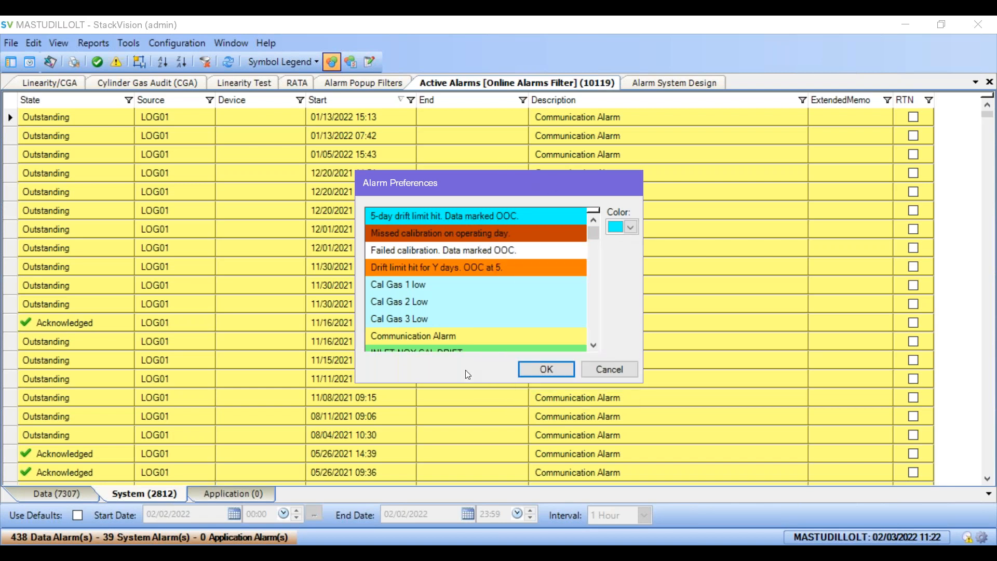
{"action": "left_click", "coordinate": [619, 375]}
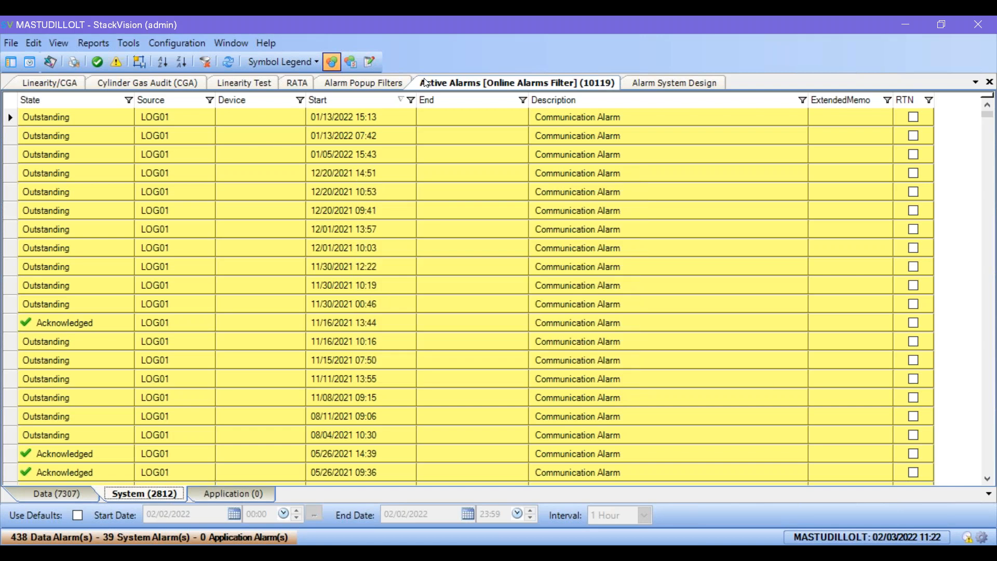
Step: Retrieve the alarm memos with a starting date of 07/06/2021 and an ending date of 02/02/2022
{"action": "left_click", "coordinate": [371, 61]}
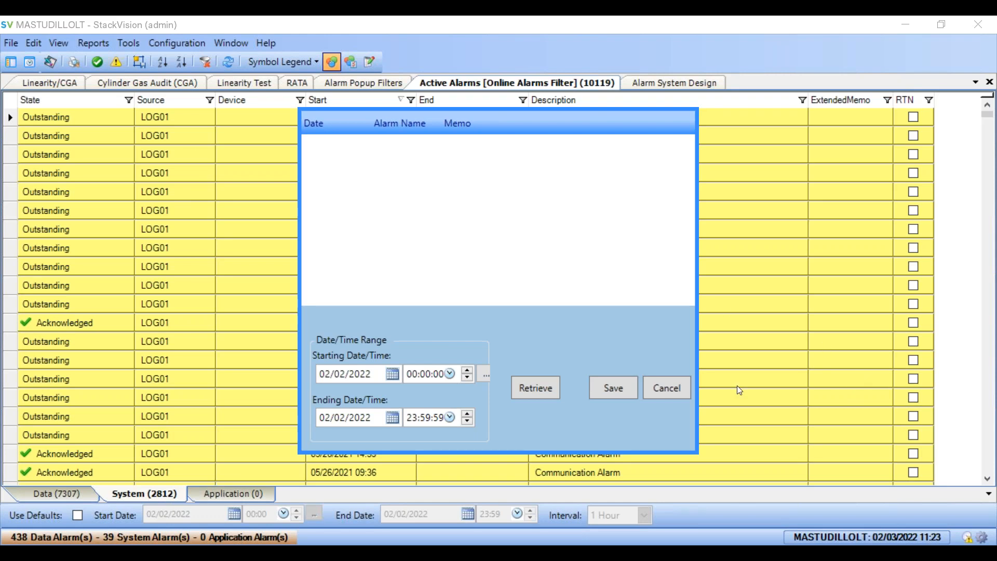
{"action": "left_click", "coordinate": [387, 375]}
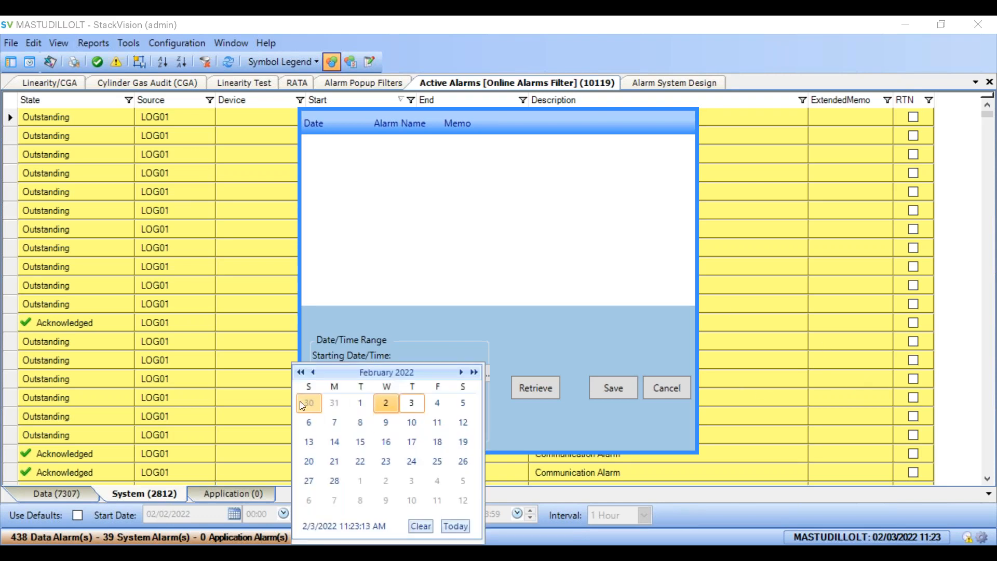
{"action": "left_click", "coordinate": [313, 372]}
{"action": "left_click", "coordinate": [313, 372]}
{"action": "left_click", "coordinate": [313, 373]}
{"action": "left_click", "coordinate": [313, 372]}
{"action": "left_click", "coordinate": [313, 372]}
{"action": "left_click", "coordinate": [314, 372]}
{"action": "left_click", "coordinate": [314, 372]}
{"action": "left_click", "coordinate": [360, 422]}
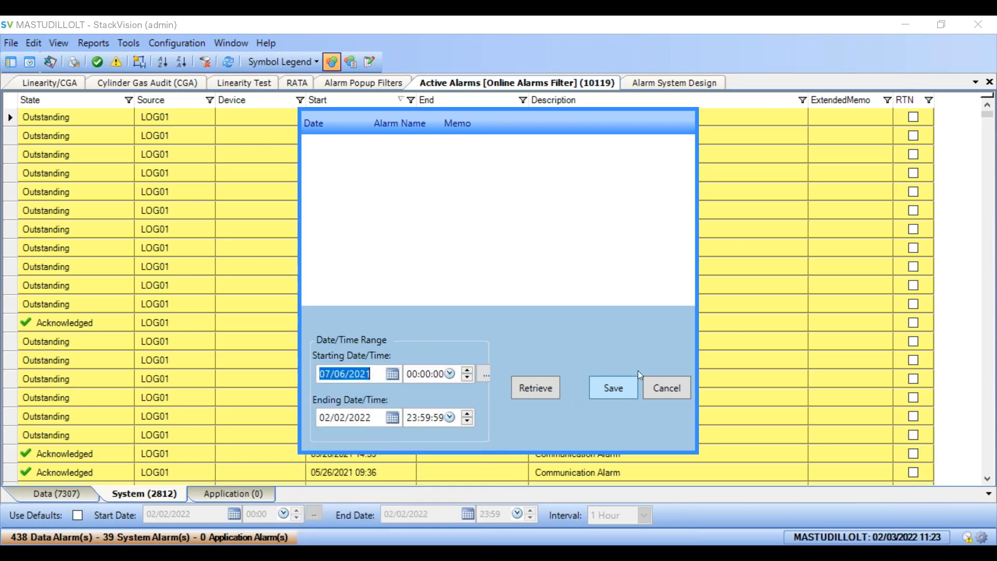
{"action": "left_click", "coordinate": [527, 384]}
Step: Open the memo fields of the second 7/7/2021 COMALM and the last 8/3/2021 COMALM for editing, and close the memo list without saving
{"action": "left_click", "coordinate": [487, 158]}
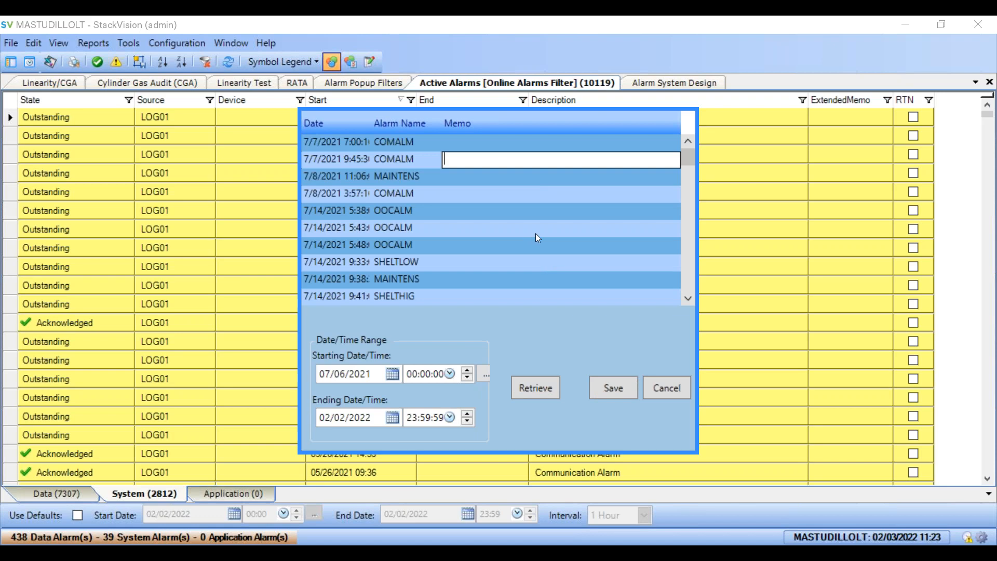
{"action": "scroll", "coordinate": [537, 237], "scroll_direction": "down", "scroll_amount": 12}
{"action": "left_click", "coordinate": [506, 230]}
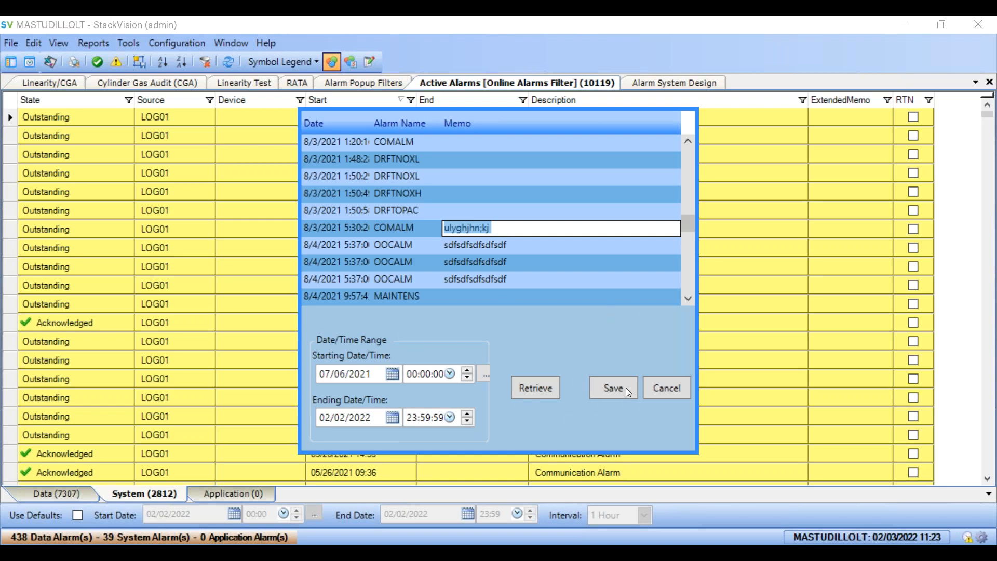
{"action": "left_click", "coordinate": [663, 393]}
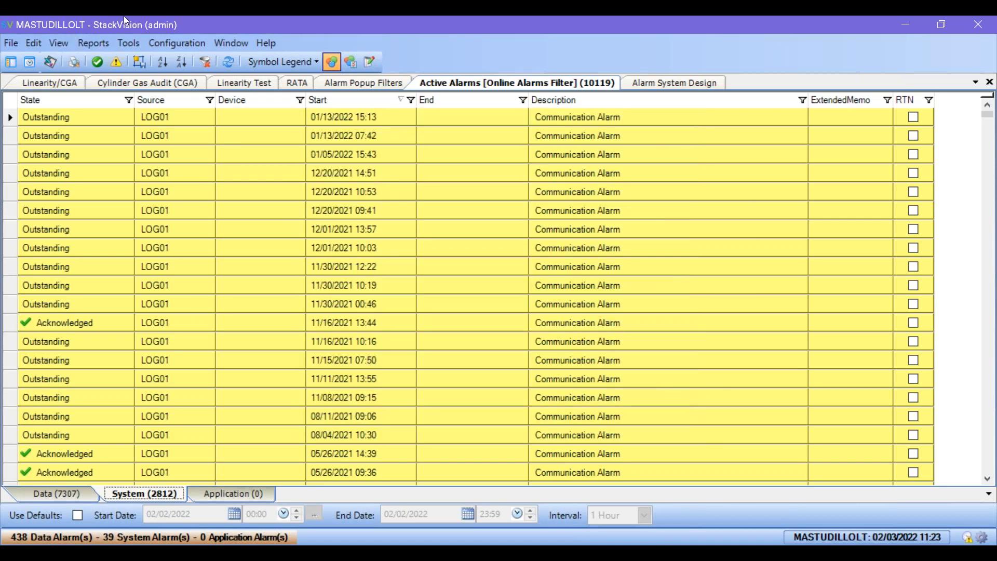
{"action": "left_click", "coordinate": [98, 42]}
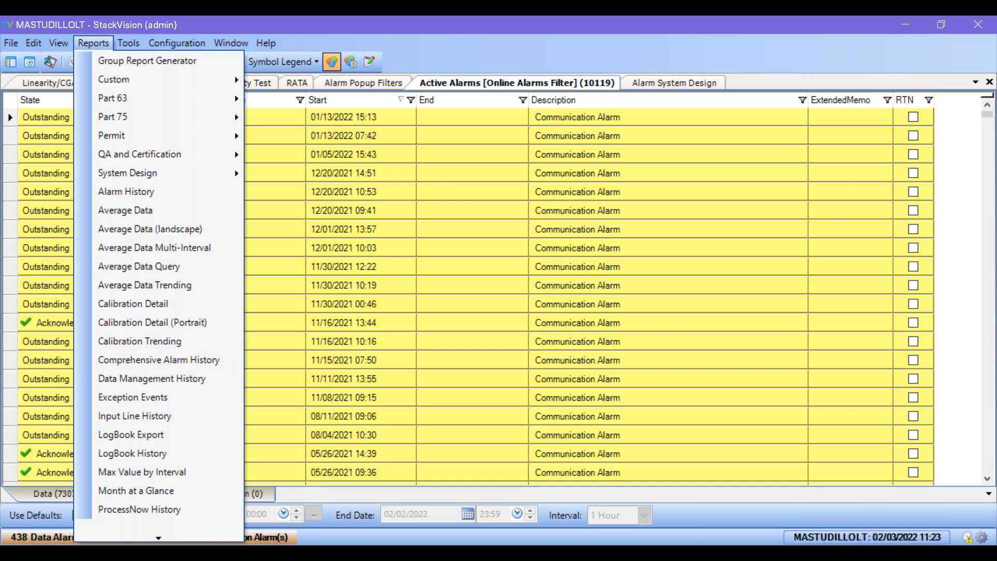
{"action": "key", "text": "alt+Tab"}
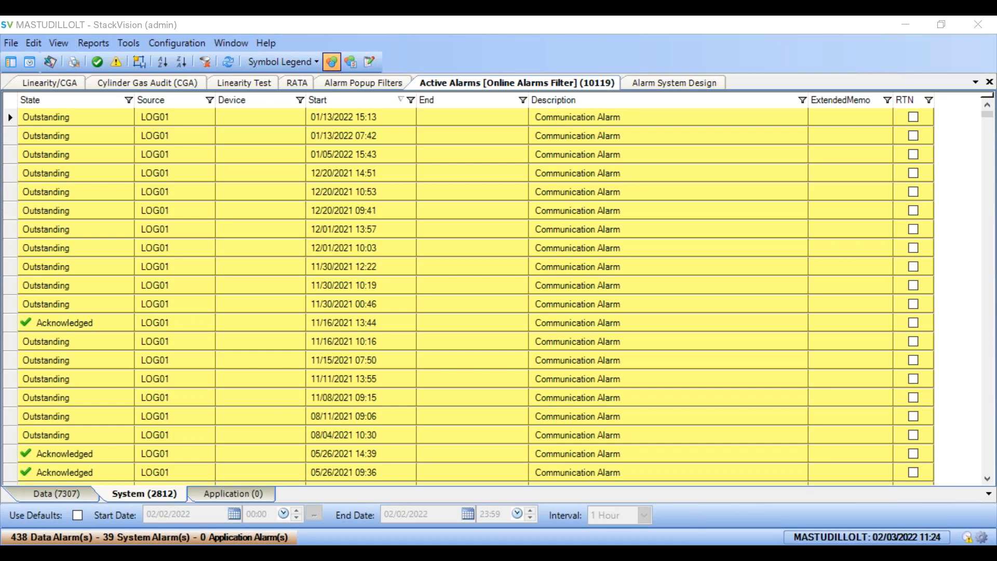
{"action": "mouse_move", "coordinate": [967, 513]}
{"action": "left_mouse_down"}
{"action": "mouse_move", "coordinate": [932, 516]}
{"action": "mouse_move", "coordinate": [953, 545]}
{"action": "mouse_move", "coordinate": [964, 507]}
{"action": "mouse_move", "coordinate": [971, 526]}
{"action": "left_mouse_up"}
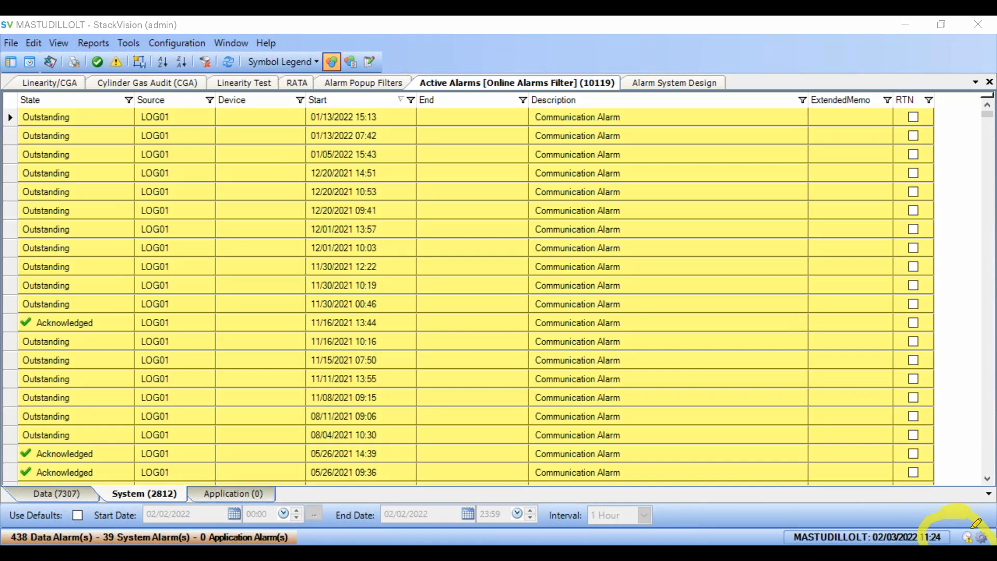
{"action": "key", "text": "Escape"}
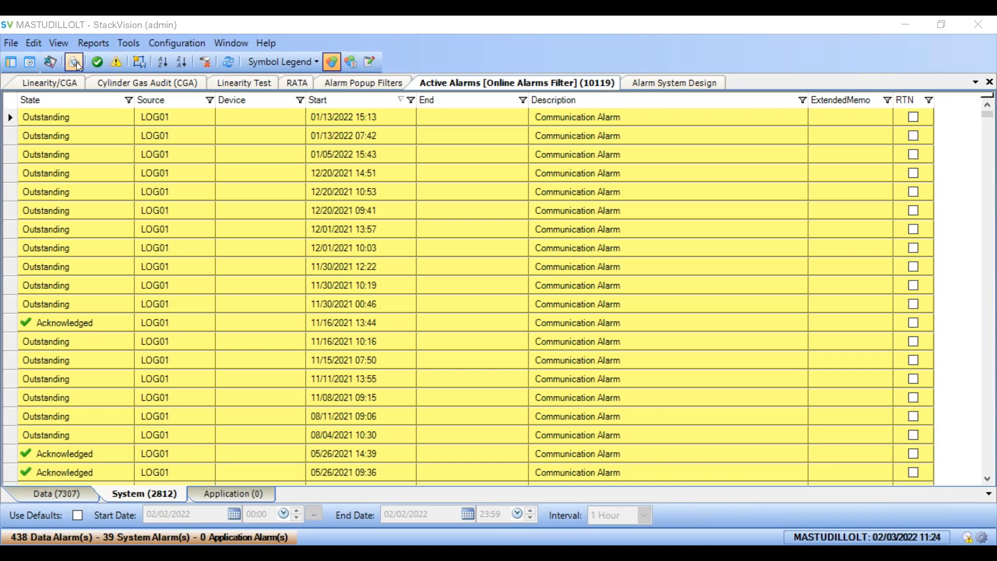
Step: Open CEMScape and check the retrieval status of controllers LOG01 and LOG02, ending on LOG01
{"action": "left_click", "coordinate": [11, 62]}
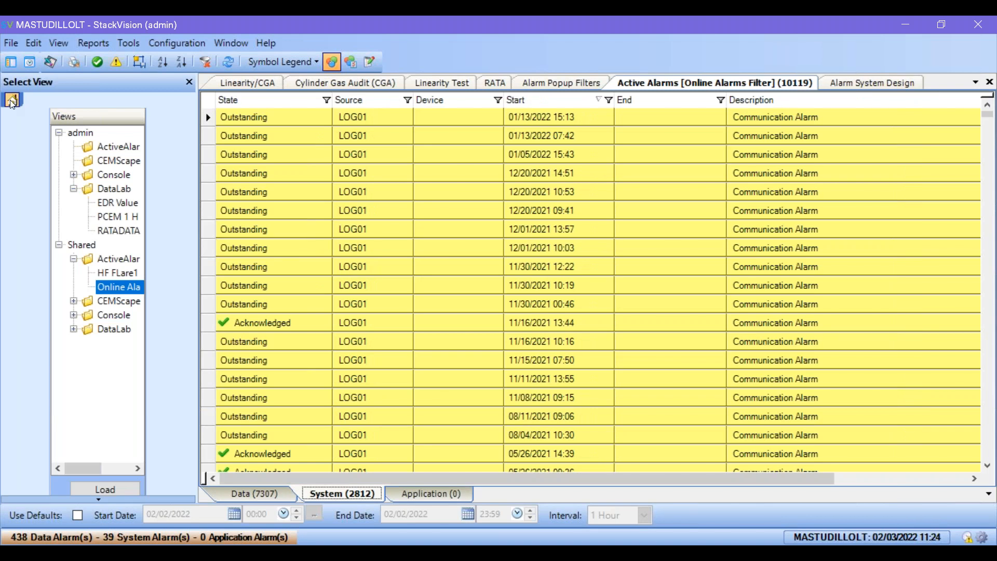
{"action": "left_click", "coordinate": [87, 148]}
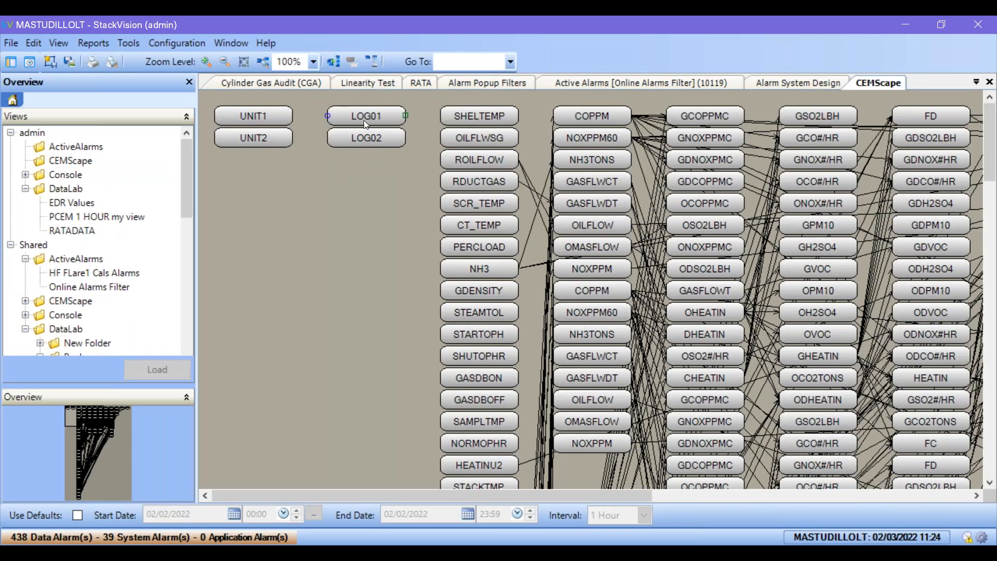
{"action": "left_click", "coordinate": [366, 124]}
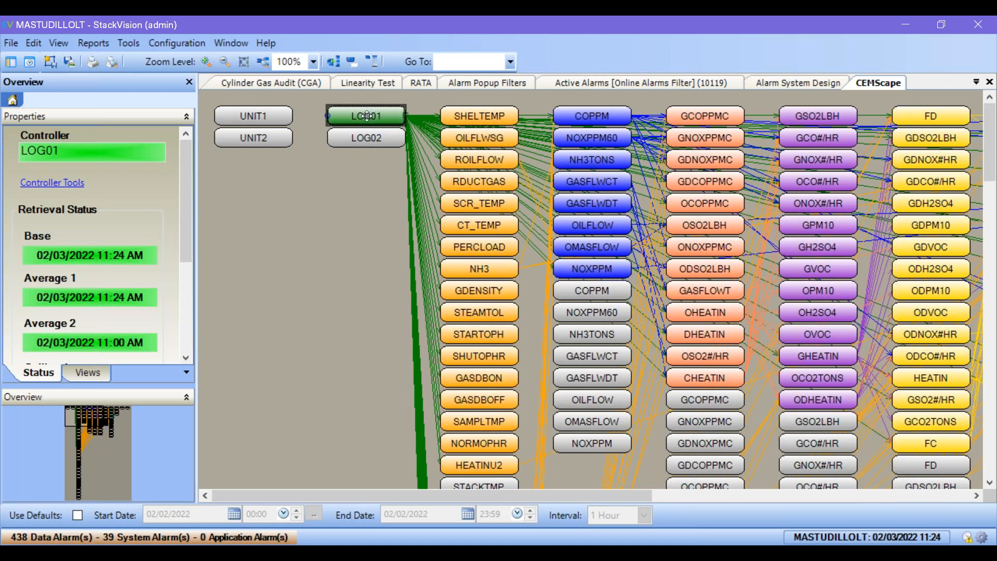
{"action": "left_click", "coordinate": [361, 136]}
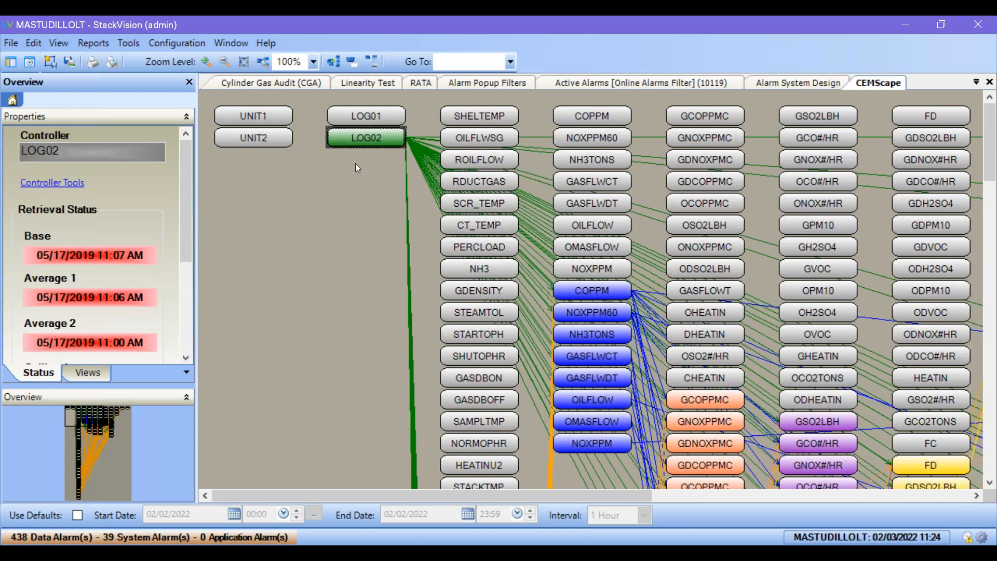
{"action": "left_click", "coordinate": [379, 117]}
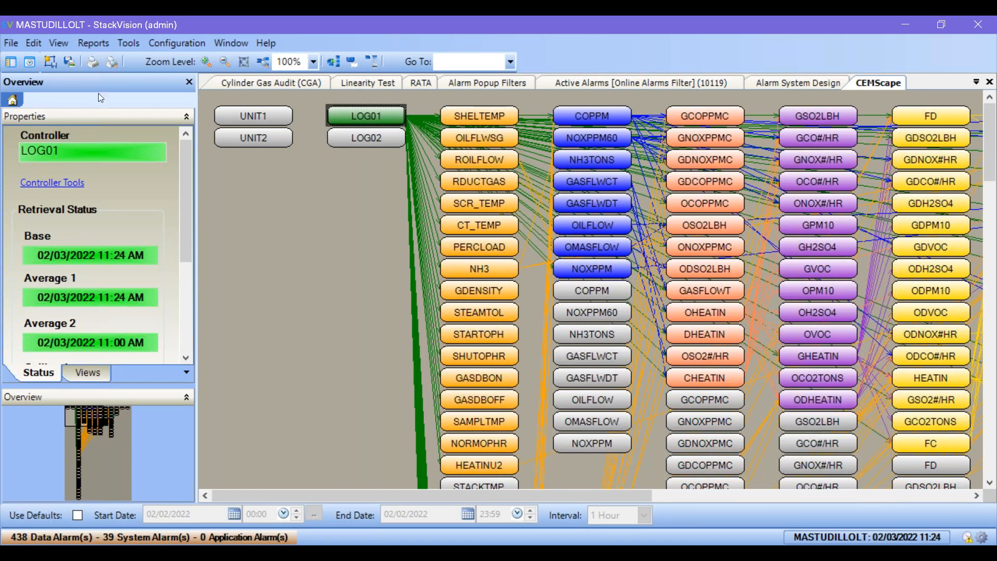
Step: Open the Console Viewer and load the ktwn1 console from the shared Console views
{"action": "left_click", "coordinate": [13, 99]}
{"action": "left_click", "coordinate": [87, 161]}
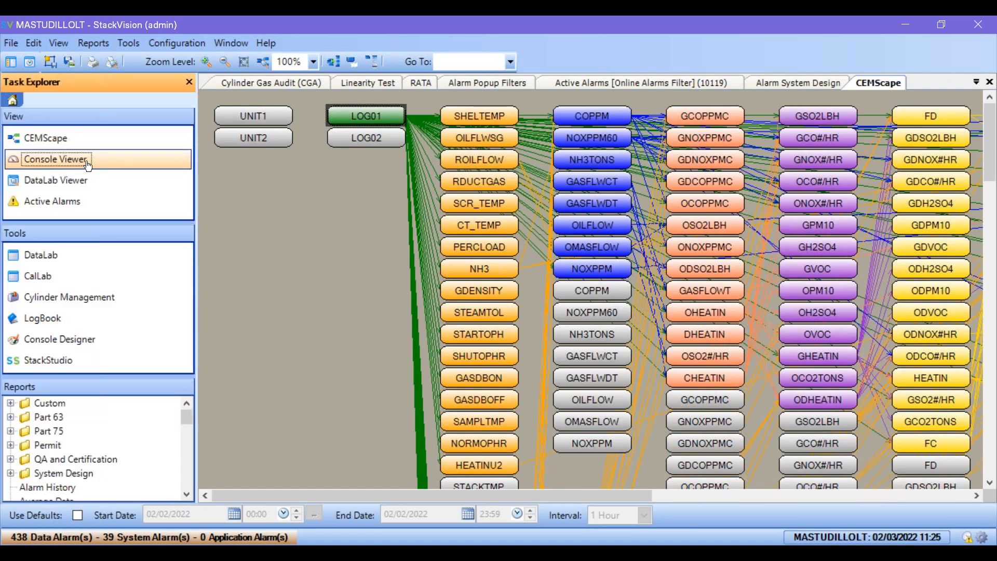
{"action": "left_click", "coordinate": [27, 176]}
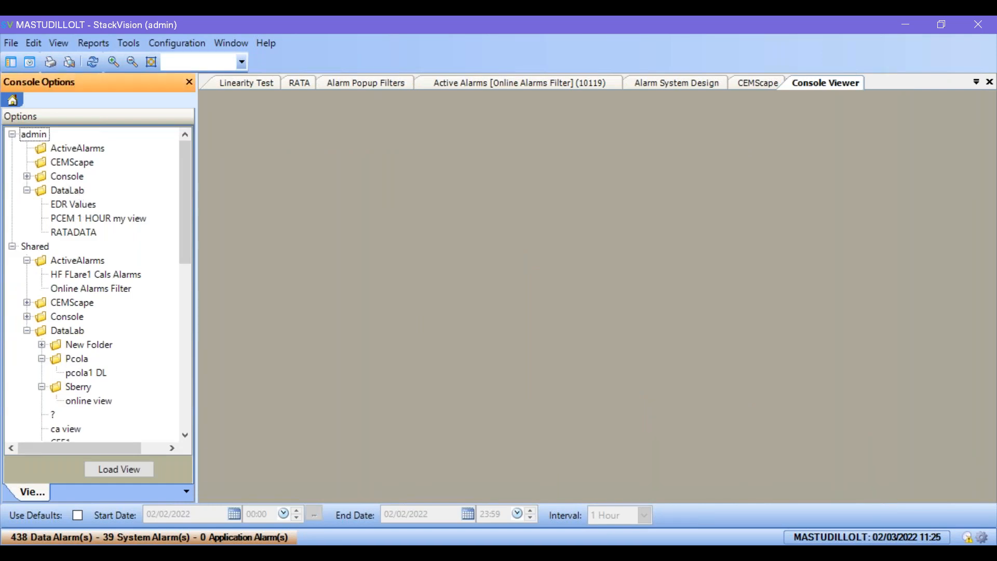
{"action": "left_click", "coordinate": [26, 176]}
{"action": "left_click", "coordinate": [66, 192]}
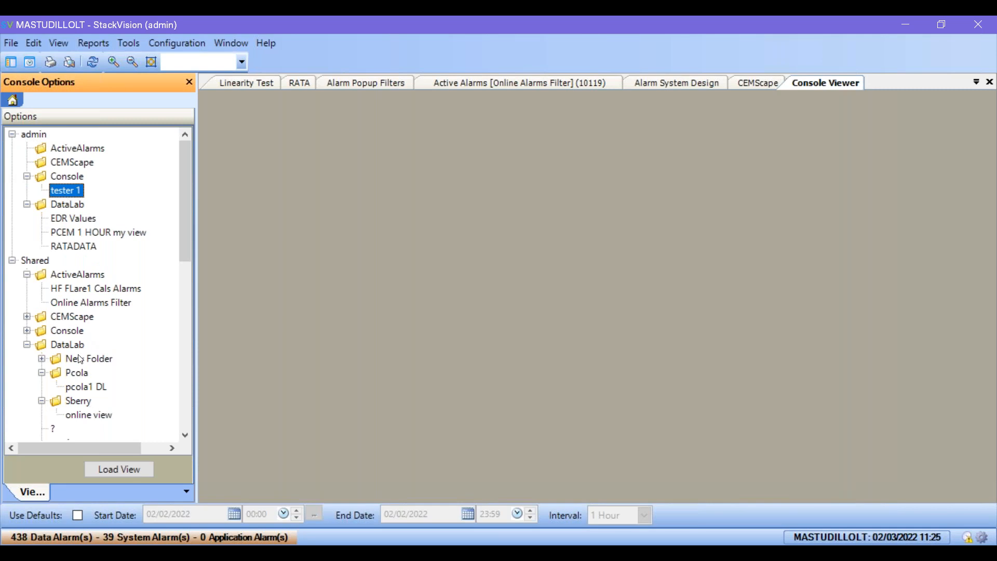
{"action": "left_click", "coordinate": [27, 331]}
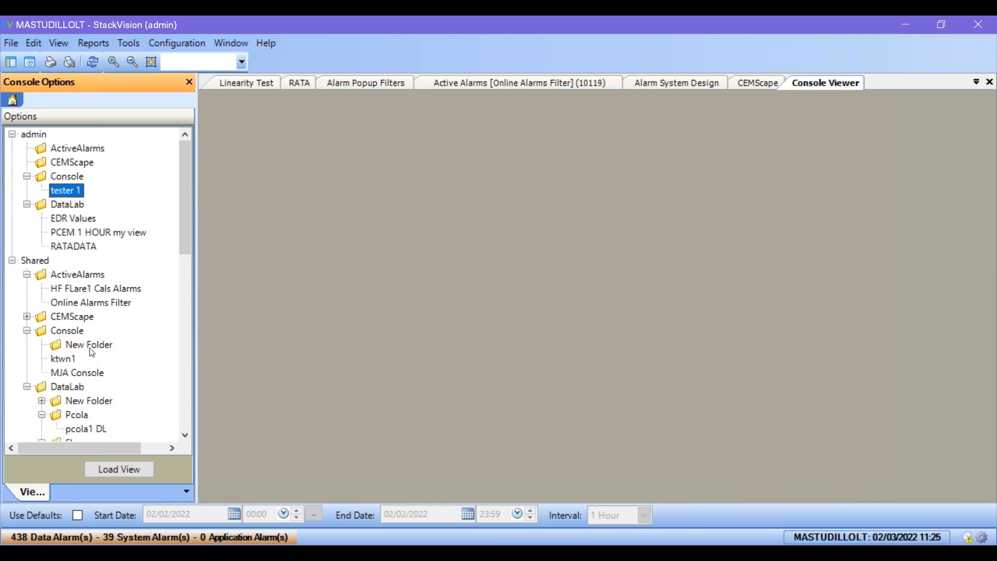
{"action": "left_click", "coordinate": [72, 363]}
{"action": "double_click", "coordinate": [72, 363]}
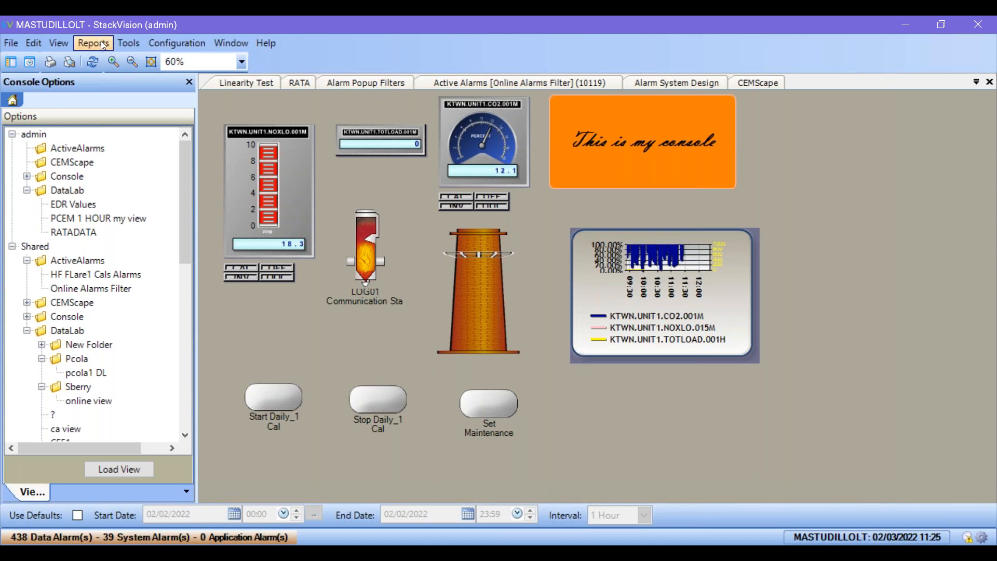
Step: Look through the available tools and open the LogBook
{"action": "left_click", "coordinate": [127, 45]}
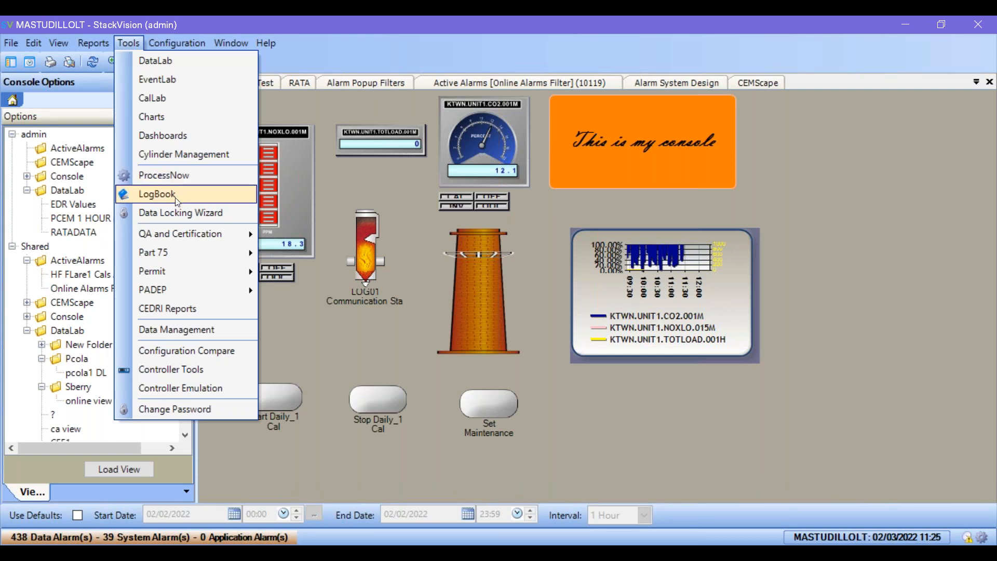
{"action": "left_click", "coordinate": [337, 37]}
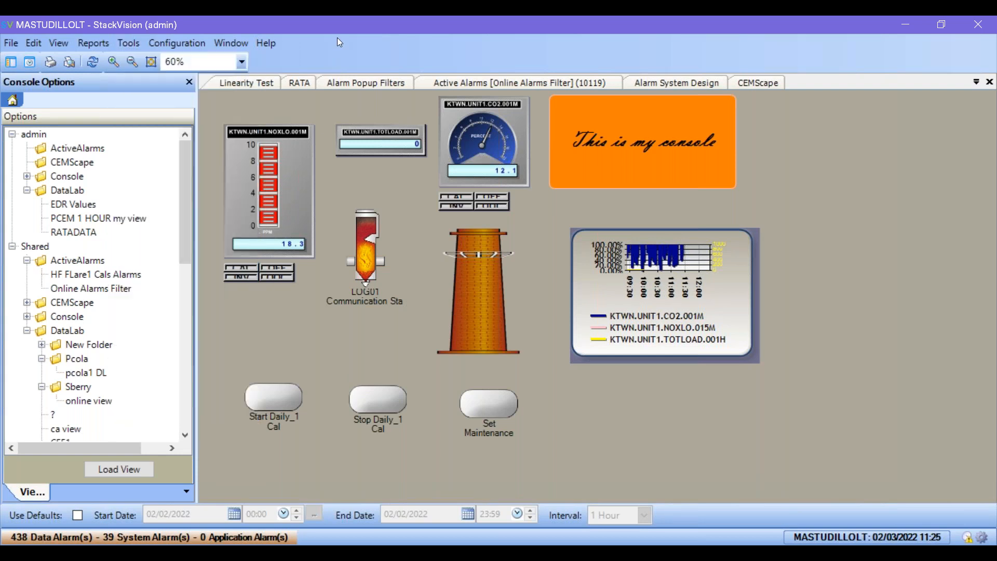
{"action": "left_click", "coordinate": [129, 45]}
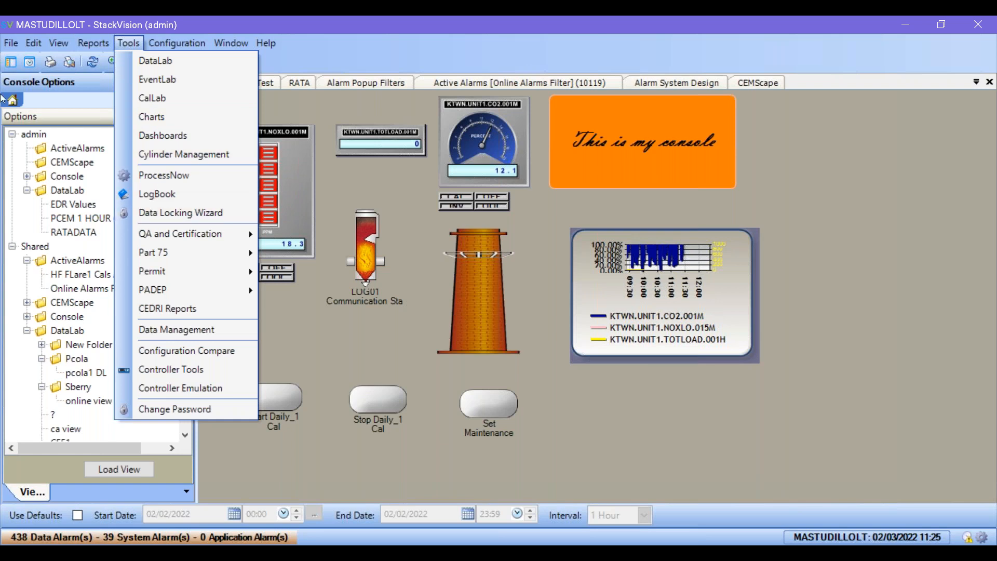
{"action": "left_click", "coordinate": [21, 103]}
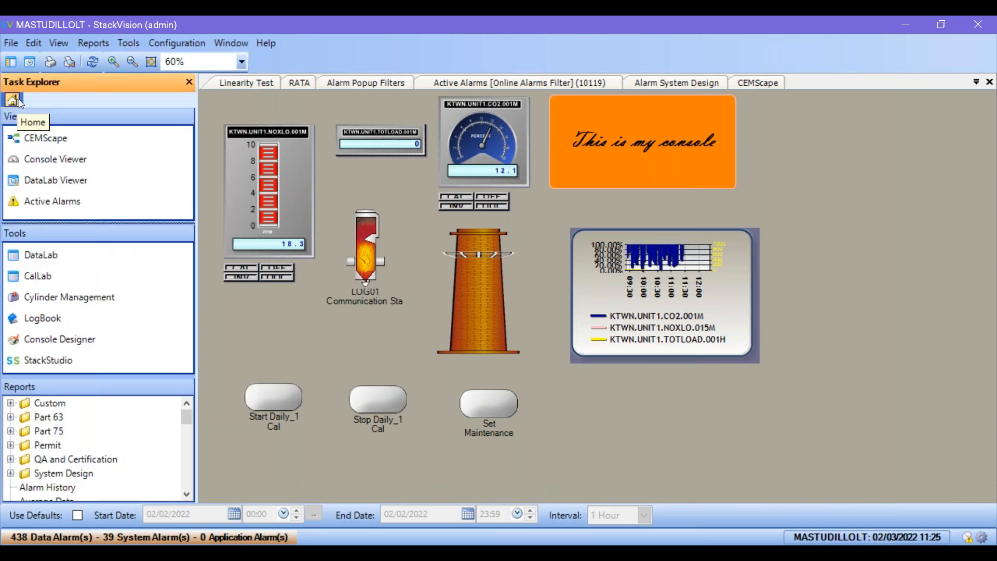
{"action": "left_click", "coordinate": [66, 324]}
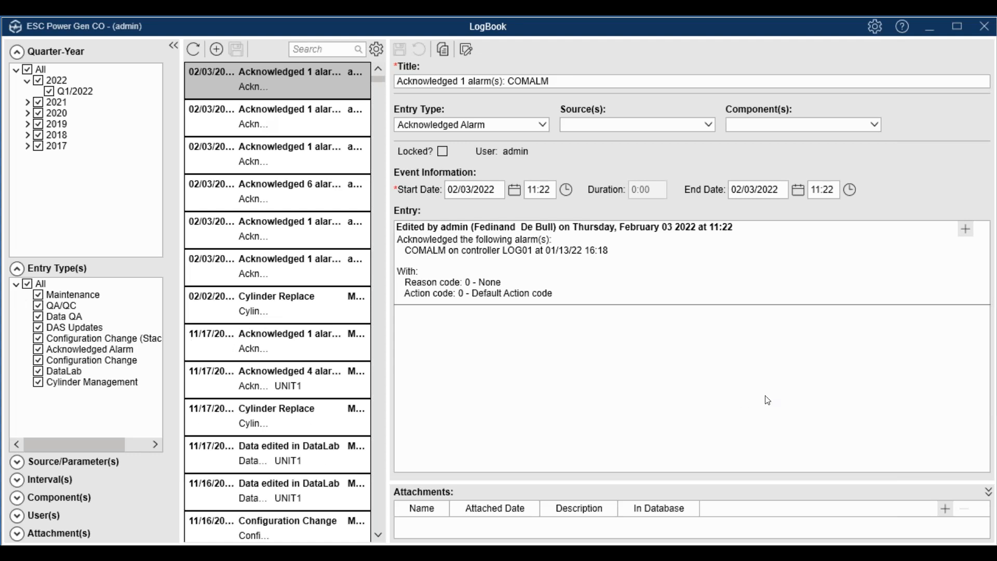
Step: Try to close the LogBook window
{"action": "left_click", "coordinate": [984, 30]}
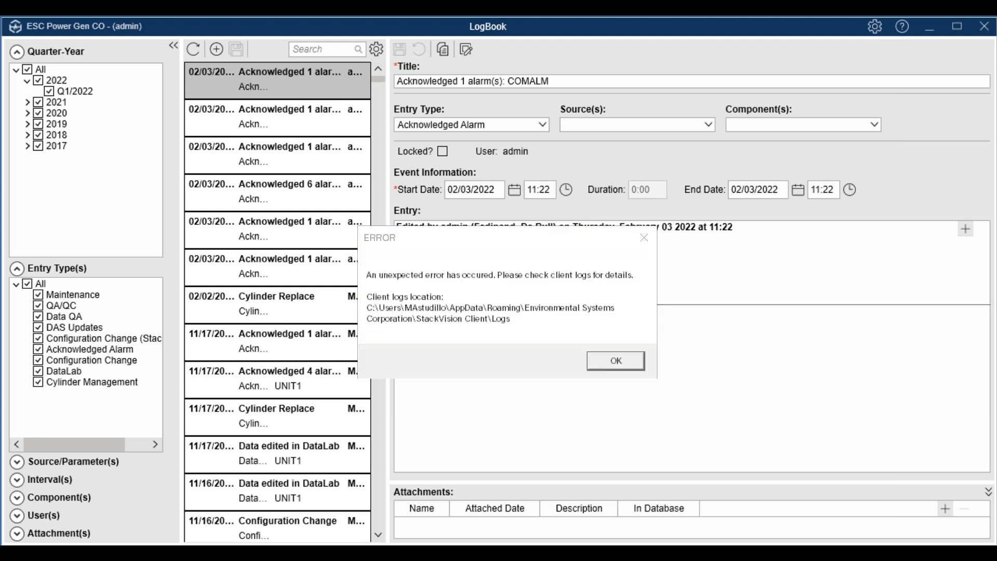
{"action": "left_click", "coordinate": [632, 368]}
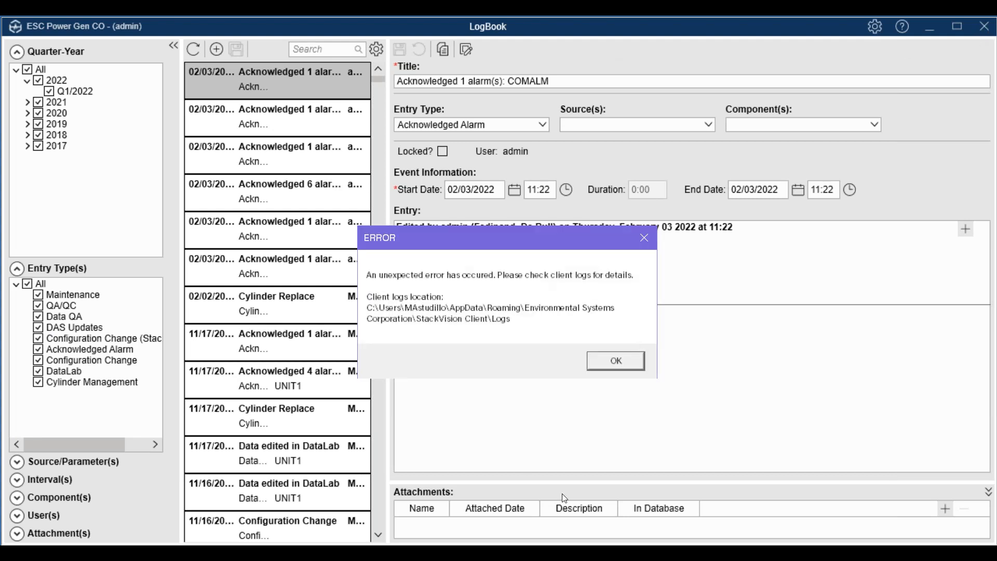
{"action": "left_click", "coordinate": [626, 361]}
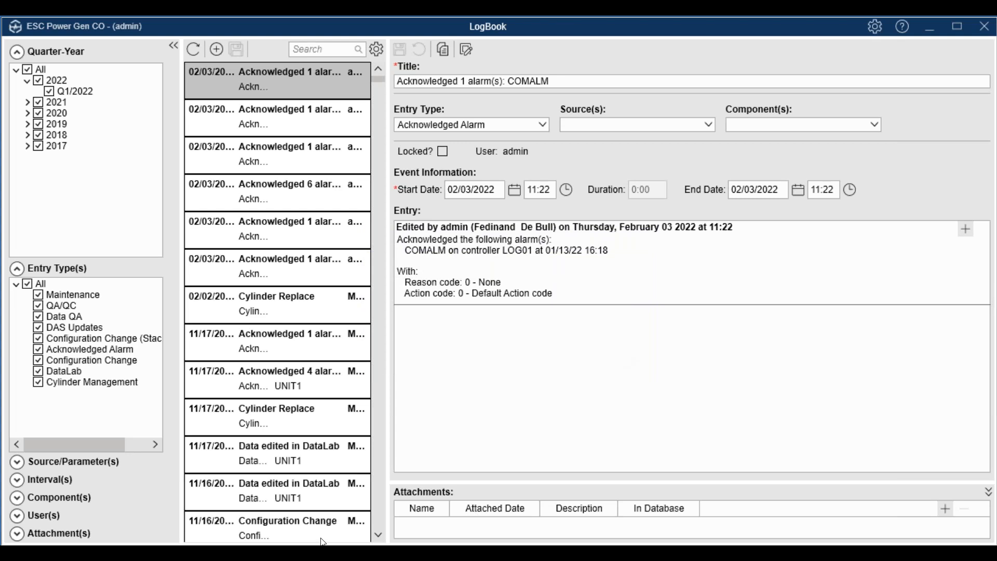
Step: Try to open the LogBook from the other StackVision session with the Linearity/CGA test on screen
{"action": "mouse_move", "coordinate": [322, 551]}
{"action": "left_click", "coordinate": [130, 481]}
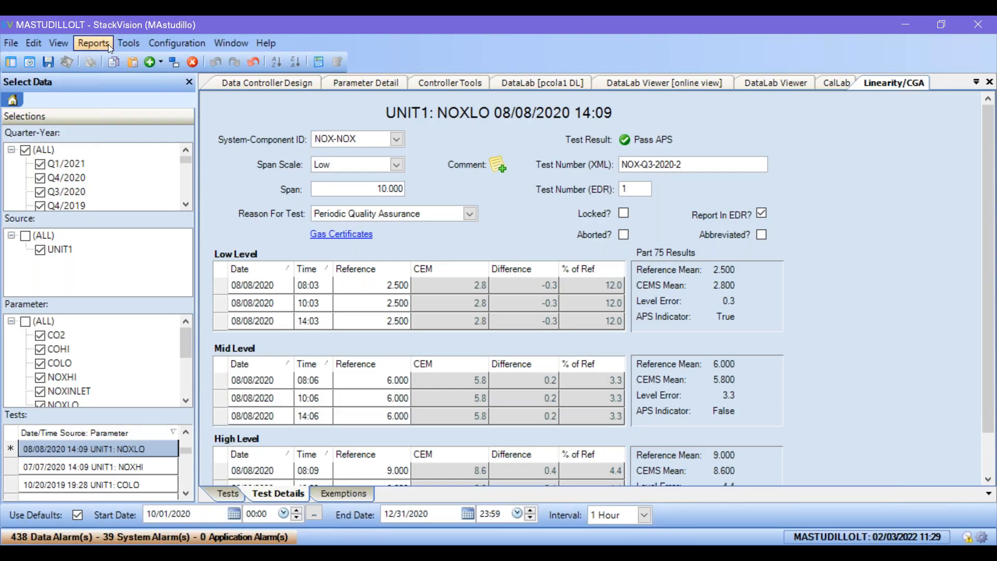
{"action": "left_click", "coordinate": [157, 42]}
{"action": "mouse_move", "coordinate": [133, 43]}
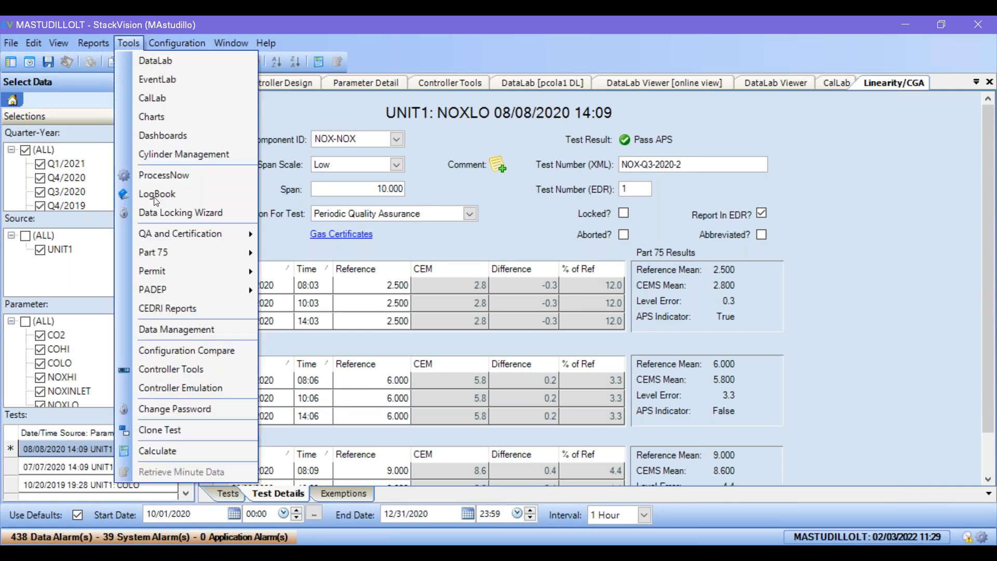
{"action": "left_click", "coordinate": [164, 193]}
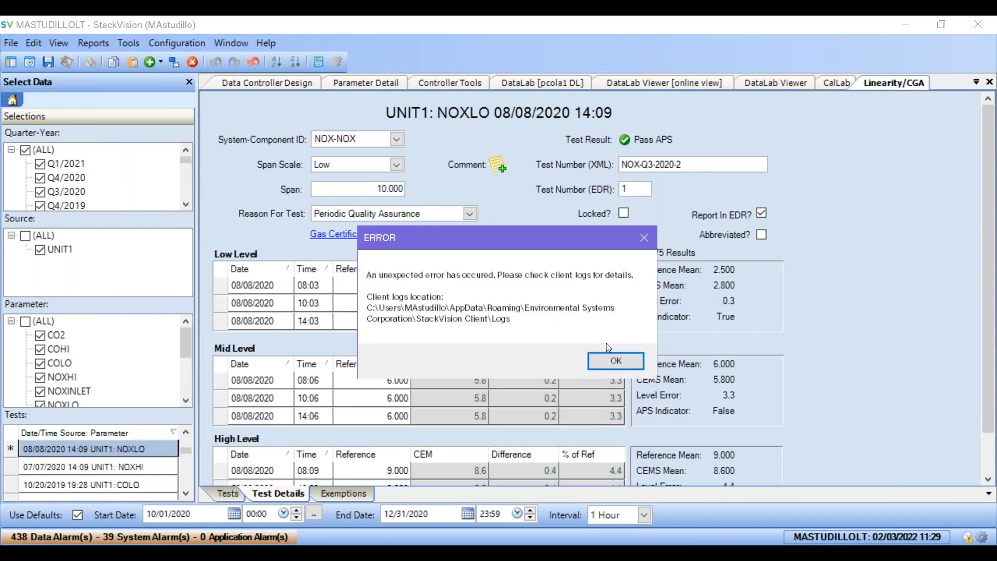
{"action": "left_click", "coordinate": [618, 356]}
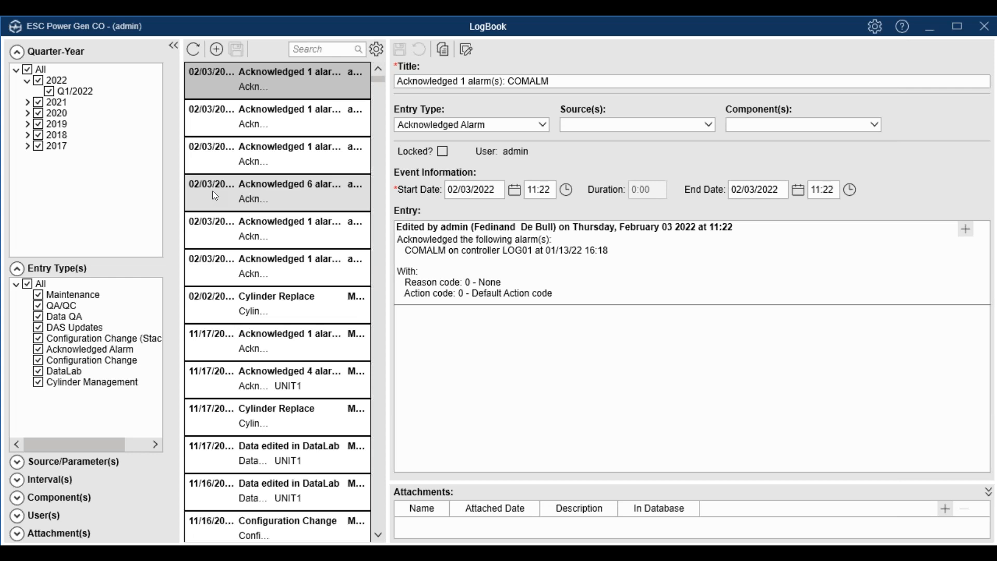
Step: Read the second, third and fourth acknowledged-alarm entries of 02/03/2022 in the LogBook, ending on the CALGAS1 entry
{"action": "left_click", "coordinate": [230, 120]}
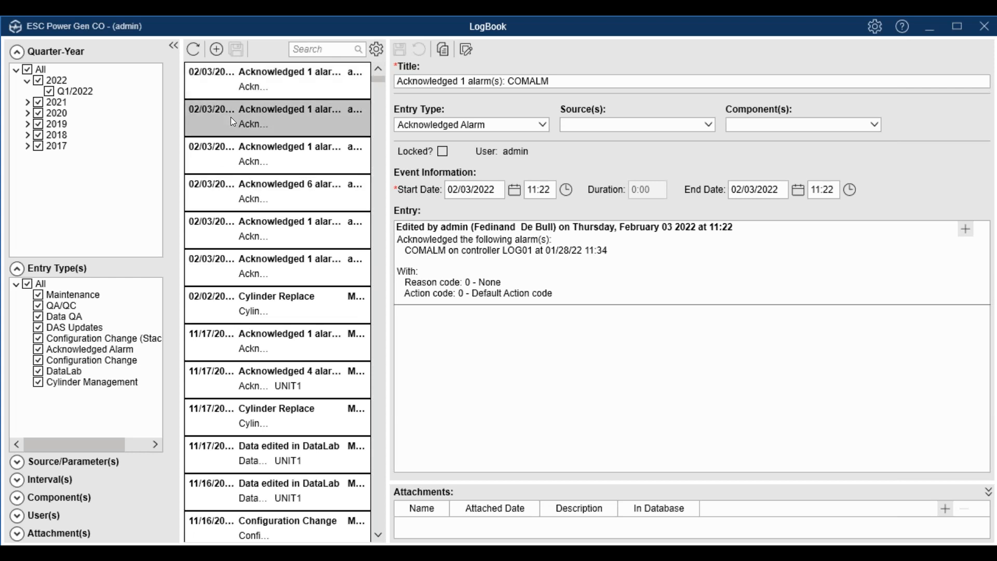
{"action": "left_click", "coordinate": [242, 161]}
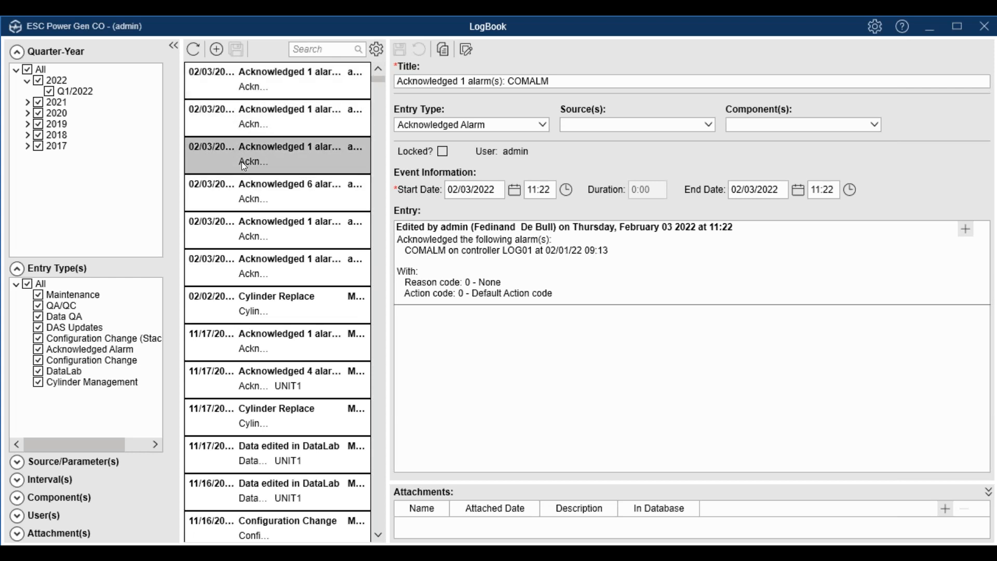
{"action": "left_click", "coordinate": [278, 198]}
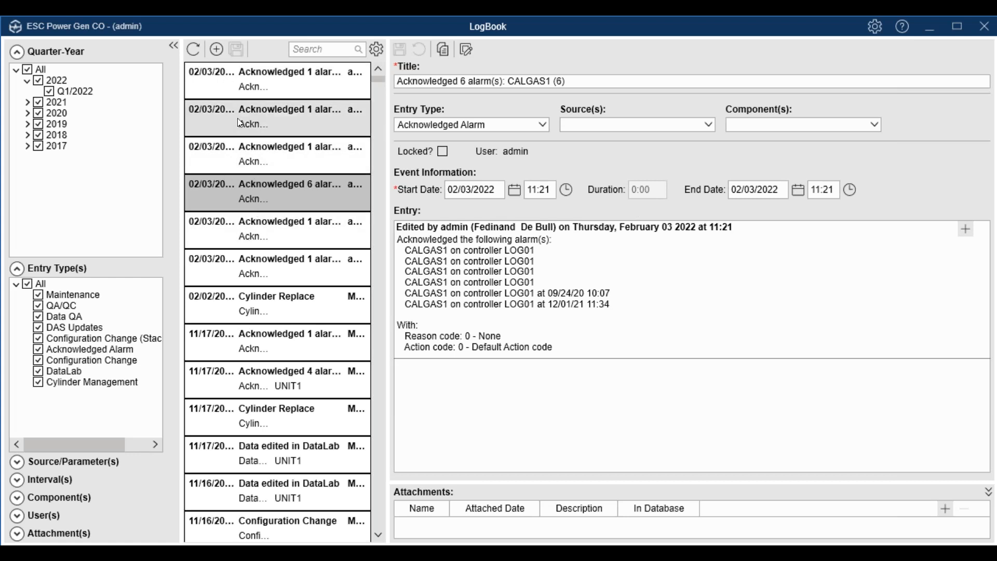
Step: Examine the CALGAS1 entry's title and the options for its entry type, sources and components, leaving them unchanged
{"action": "left_click", "coordinate": [452, 80]}
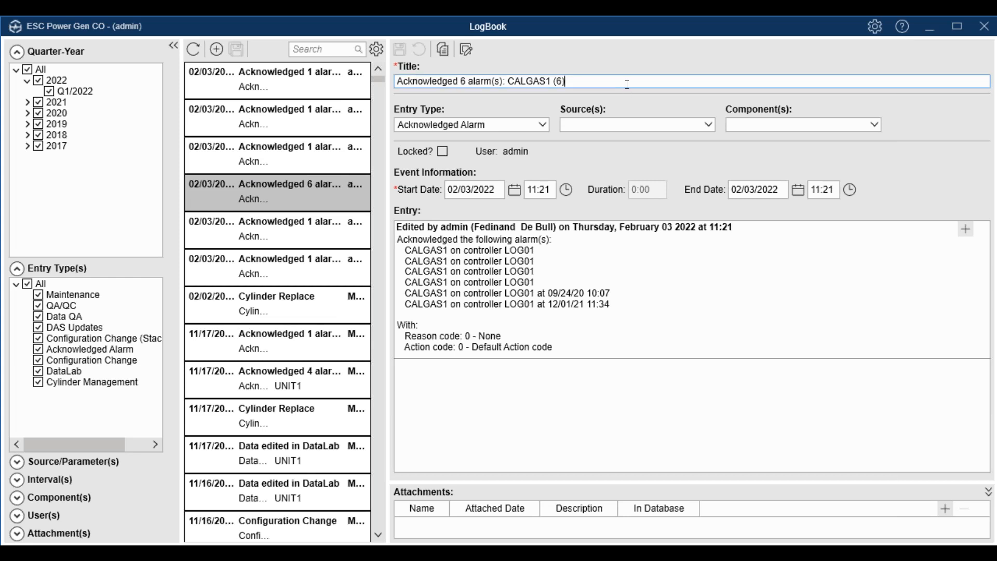
{"action": "left_click_drag", "start_coordinate": [628, 84], "coordinate": [371, 87]}
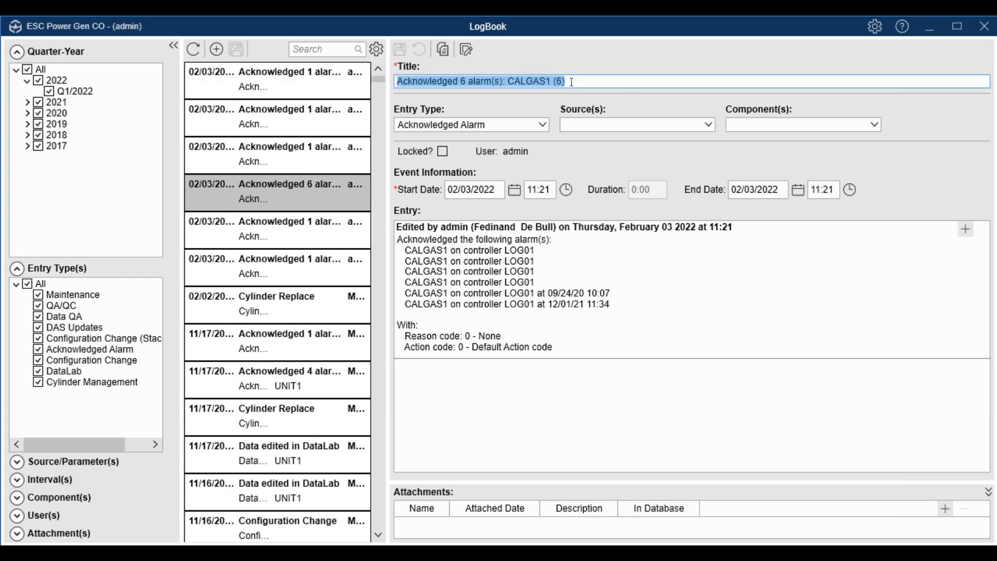
{"action": "left_click", "coordinate": [544, 126]}
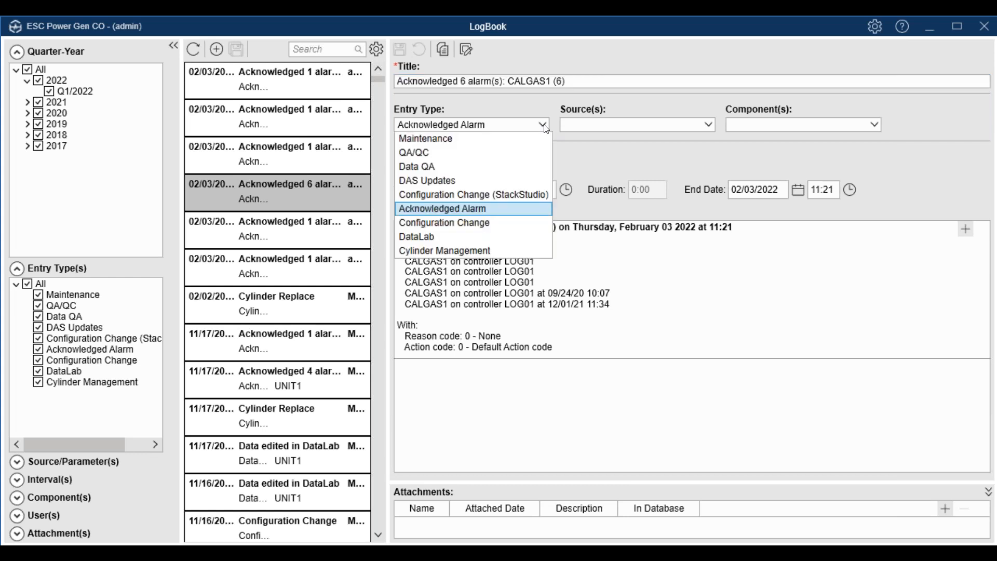
{"action": "left_click", "coordinate": [616, 125]}
{"action": "left_click", "coordinate": [618, 127]}
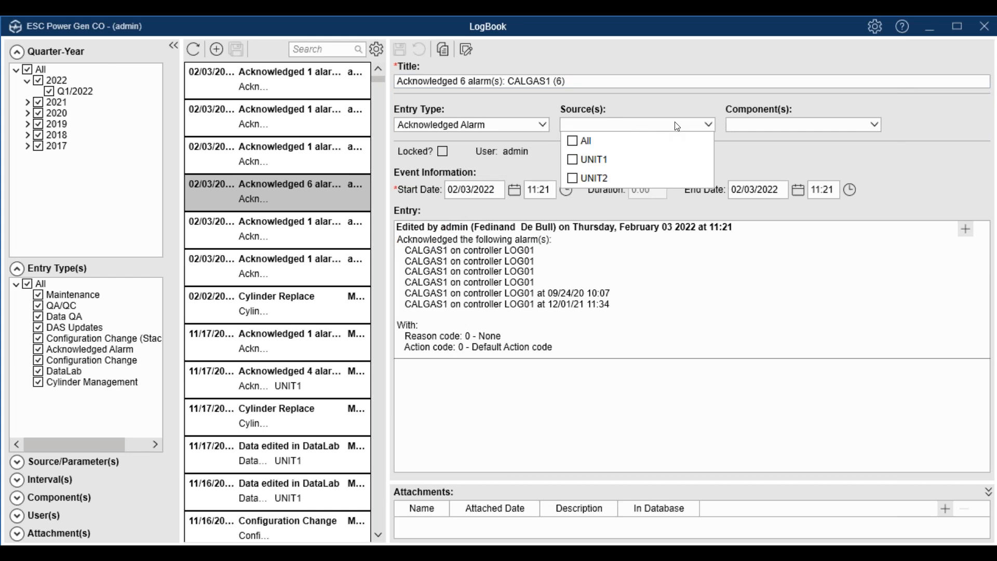
{"action": "left_click", "coordinate": [759, 126]}
{"action": "left_click", "coordinate": [760, 129]}
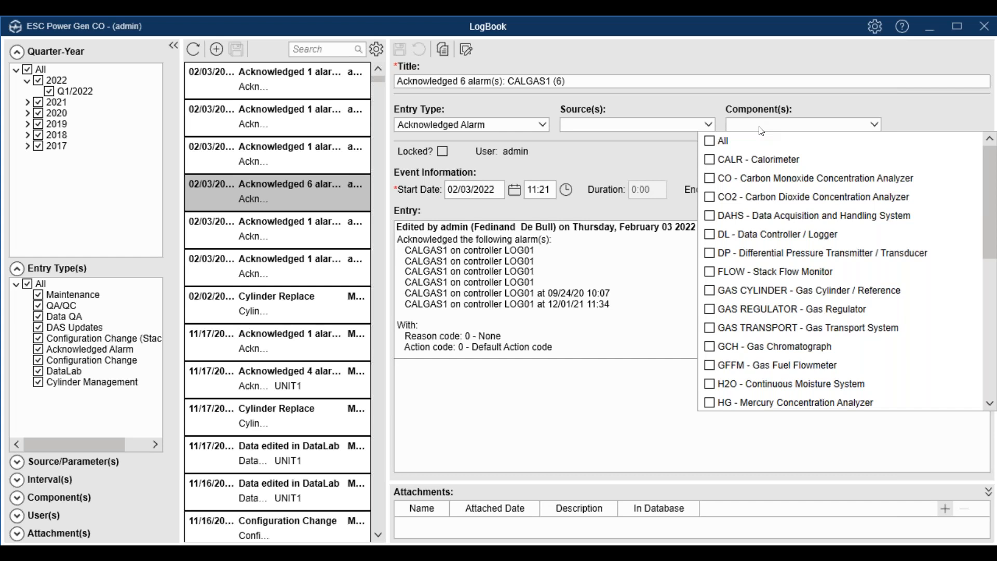
{"action": "left_click", "coordinate": [573, 155]}
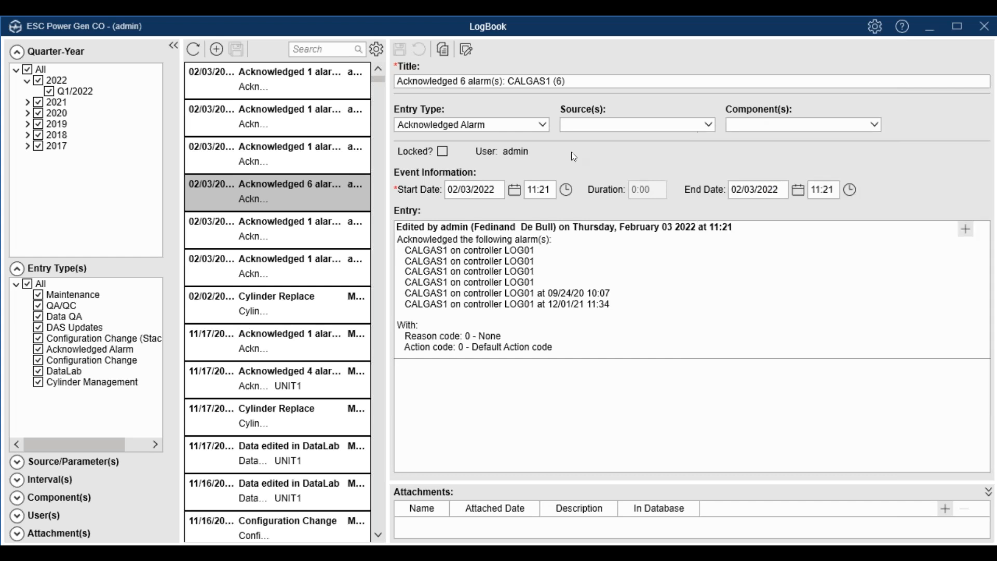
Step: Lock the CALGAS1 acknowledged-alarm entry and unlock it again
{"action": "left_click", "coordinate": [443, 151]}
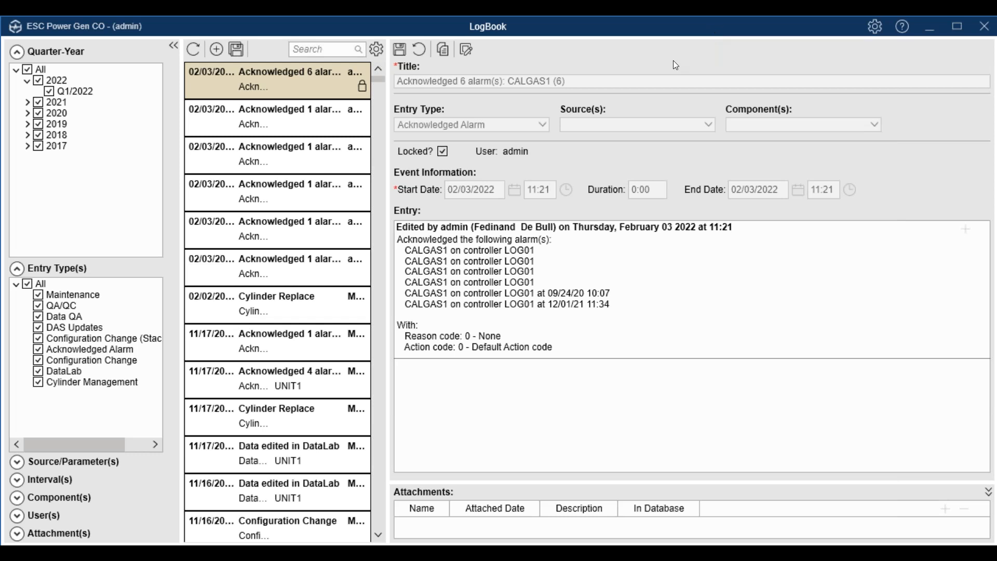
{"action": "left_click", "coordinate": [442, 151]}
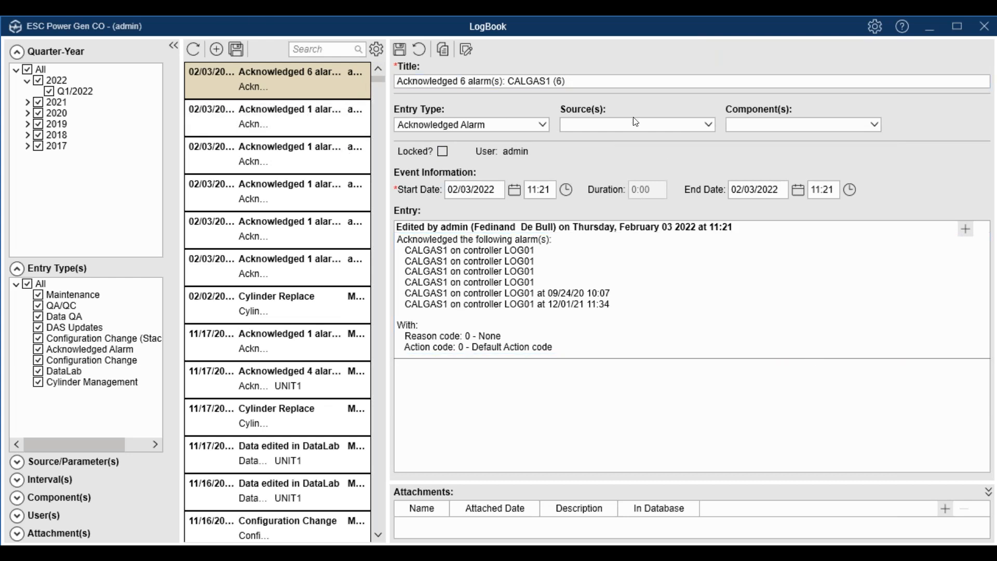
Step: Create a new log entry titled "online class"
{"action": "left_click", "coordinate": [220, 51]}
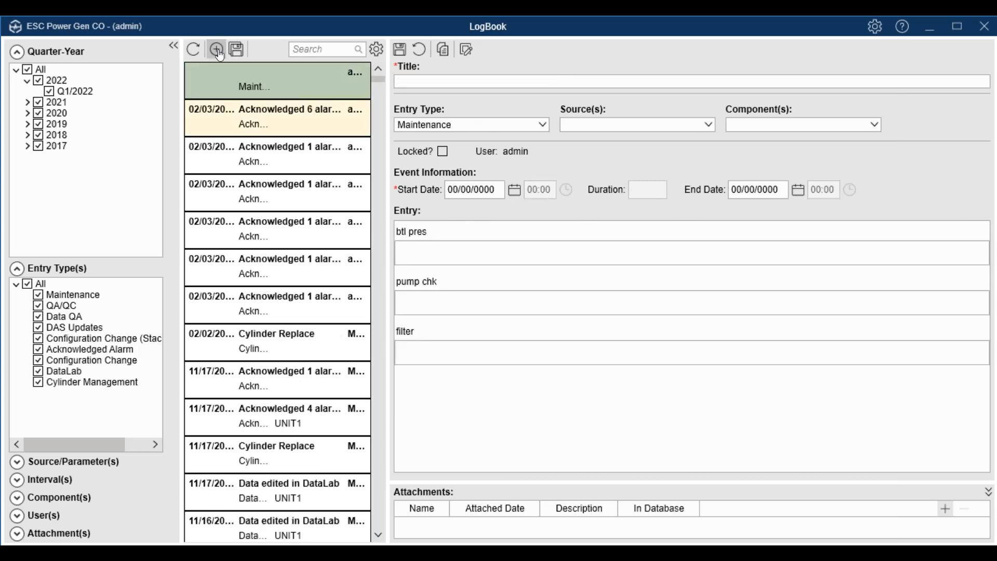
{"action": "left_click", "coordinate": [505, 84]}
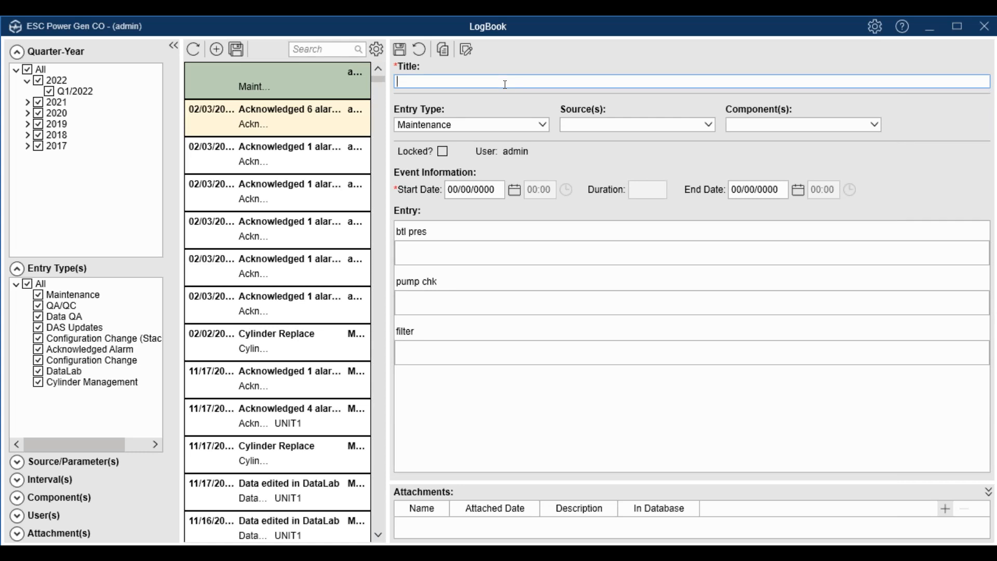
{"action": "type", "text": "online class"}
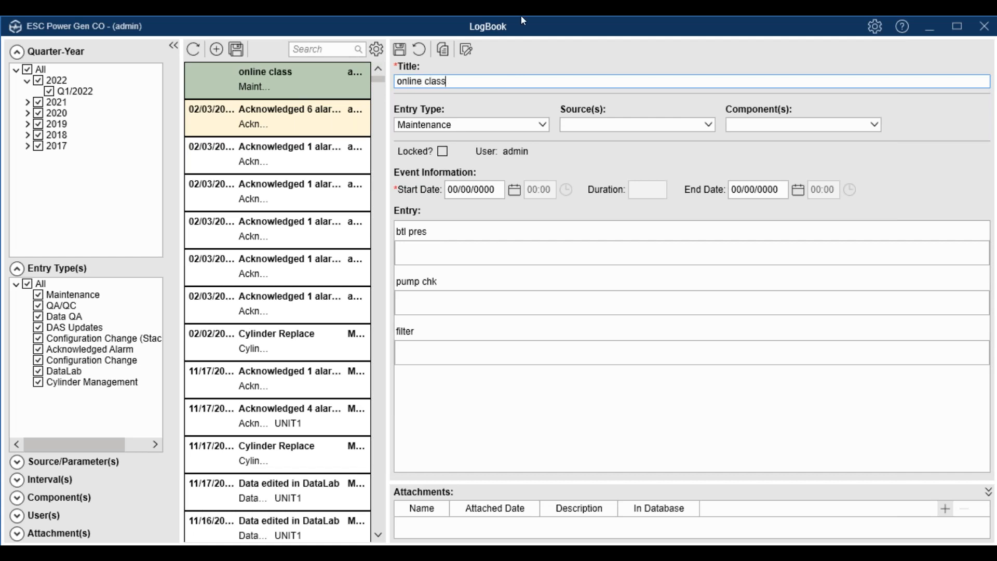
Step: Examine the available entry types and the btl pres, pump chk and filter fields of the Maintenance form
{"action": "left_click", "coordinate": [542, 127]}
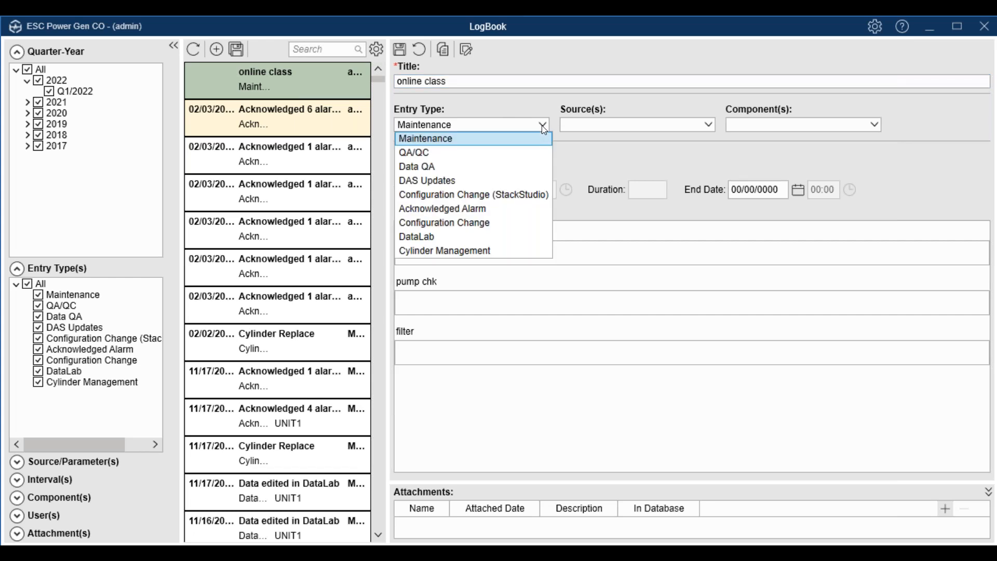
{"action": "left_click", "coordinate": [542, 125]}
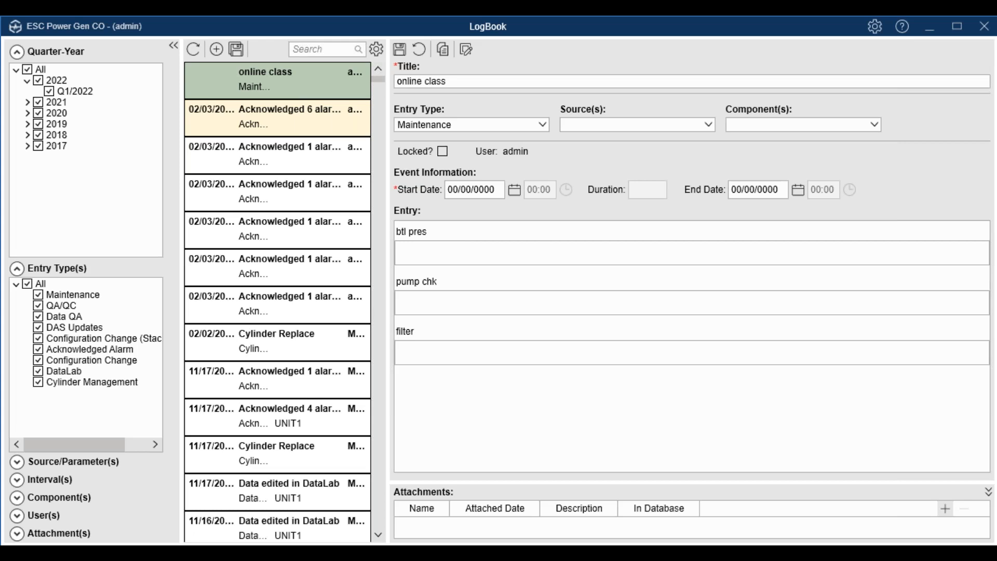
{"action": "left_click_drag", "start_coordinate": [468, 231], "coordinate": [545, 232]}
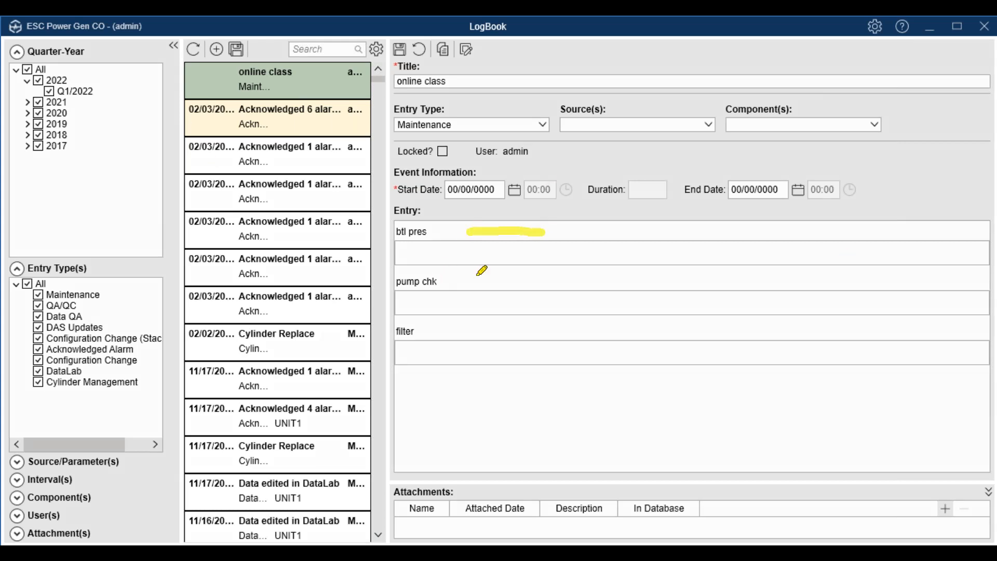
{"action": "left_click_drag", "start_coordinate": [475, 274], "coordinate": [595, 286]}
{"action": "left_click_drag", "start_coordinate": [462, 335], "coordinate": [563, 343]}
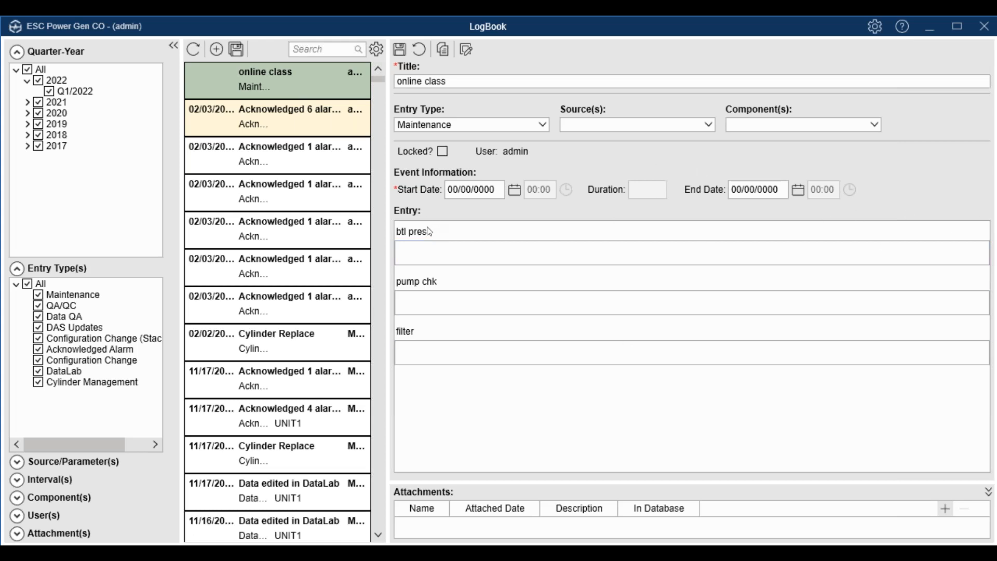
{"action": "left_click", "coordinate": [419, 247]}
{"action": "left_click", "coordinate": [403, 300]}
Step: Try the Data QA, Configuration Change and DAS Updates entry types on the new entry, then return it to Maintenance
{"action": "left_click", "coordinate": [543, 124]}
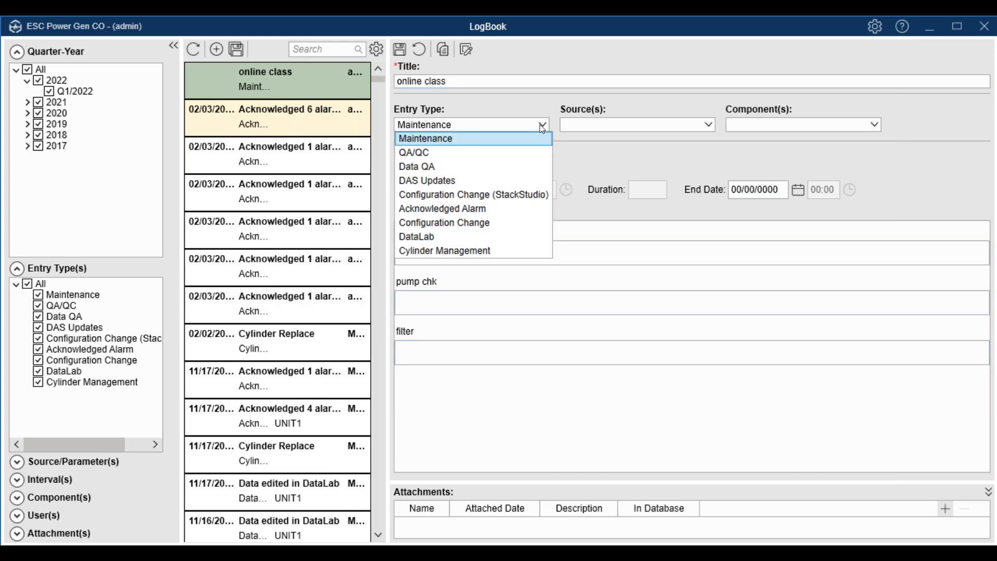
{"action": "left_click", "coordinate": [497, 167]}
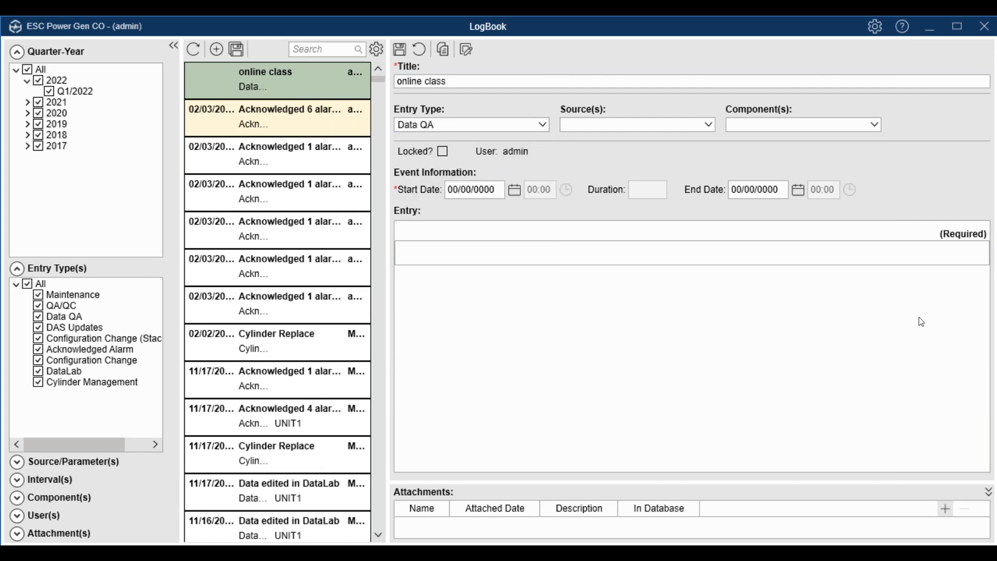
{"action": "left_click", "coordinate": [541, 125]}
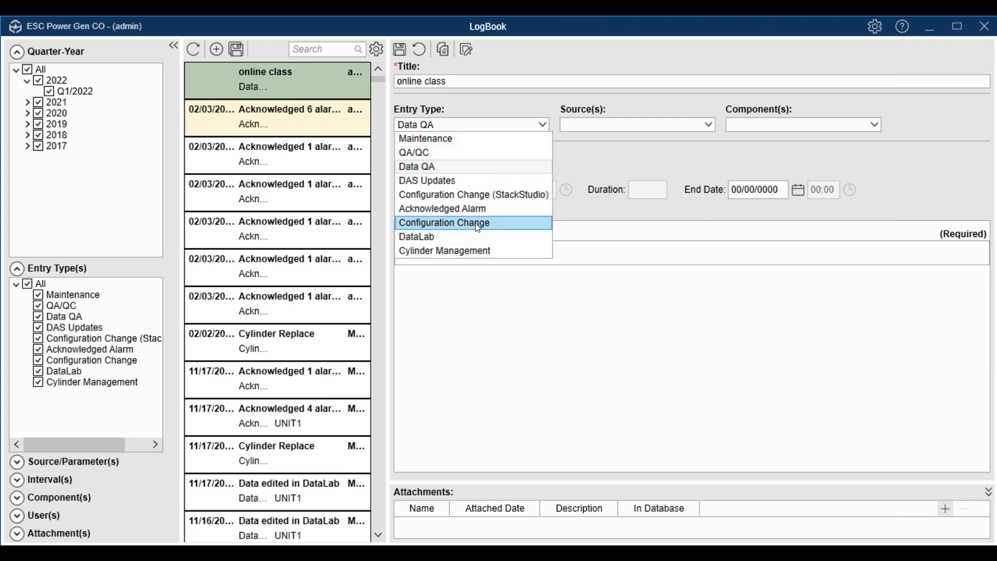
{"action": "left_click", "coordinate": [475, 223]}
{"action": "left_click", "coordinate": [524, 124]}
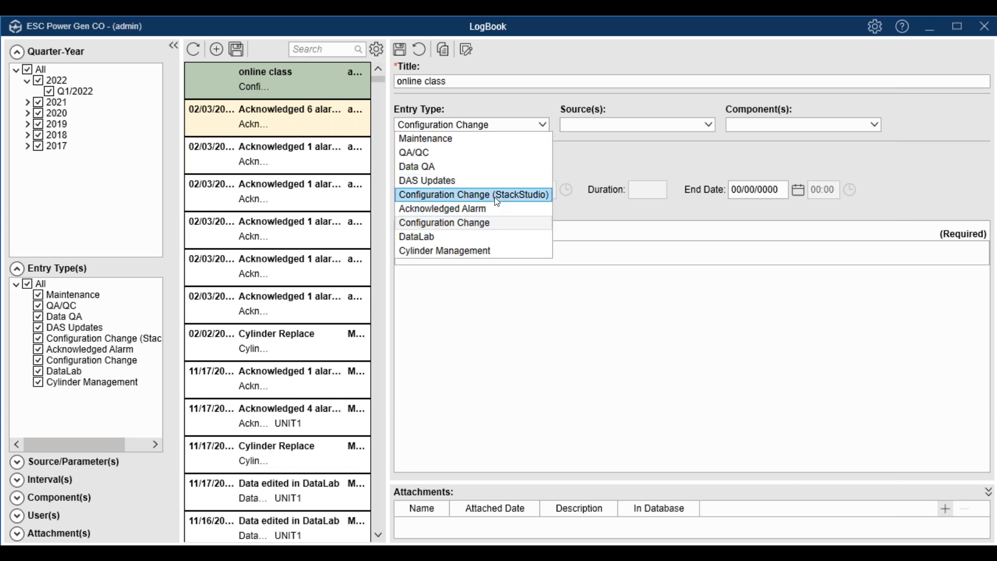
{"action": "left_click", "coordinate": [491, 180]}
{"action": "left_click", "coordinate": [534, 123]}
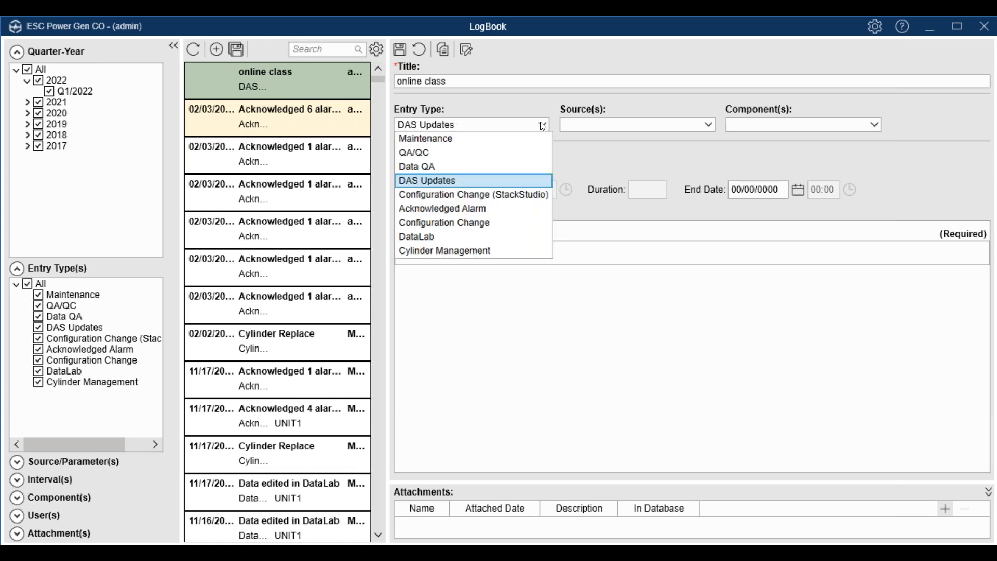
{"action": "left_click", "coordinate": [510, 142]}
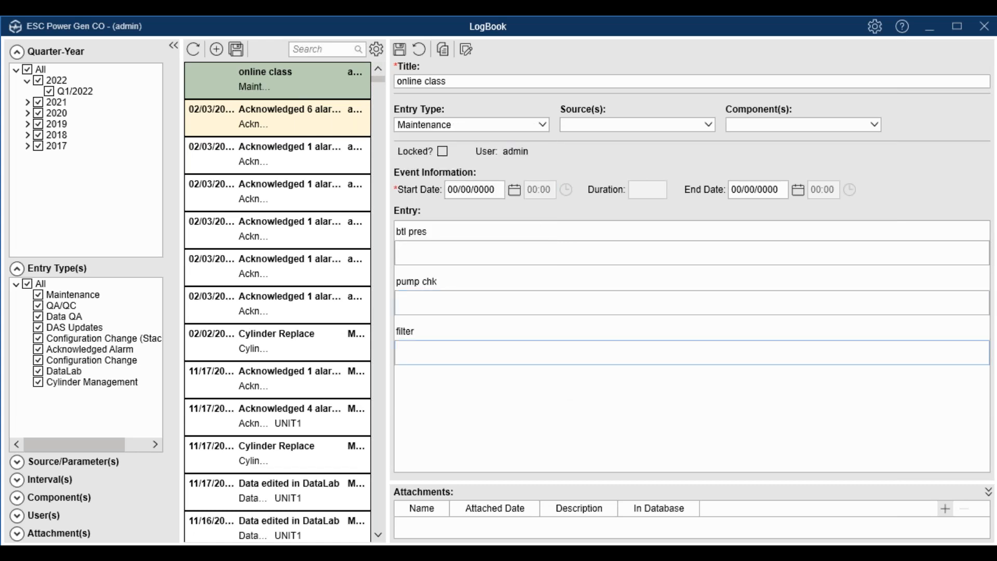
Step: Set the new entry's type to QA/QC and its source to UNIT1
{"action": "left_click", "coordinate": [546, 123]}
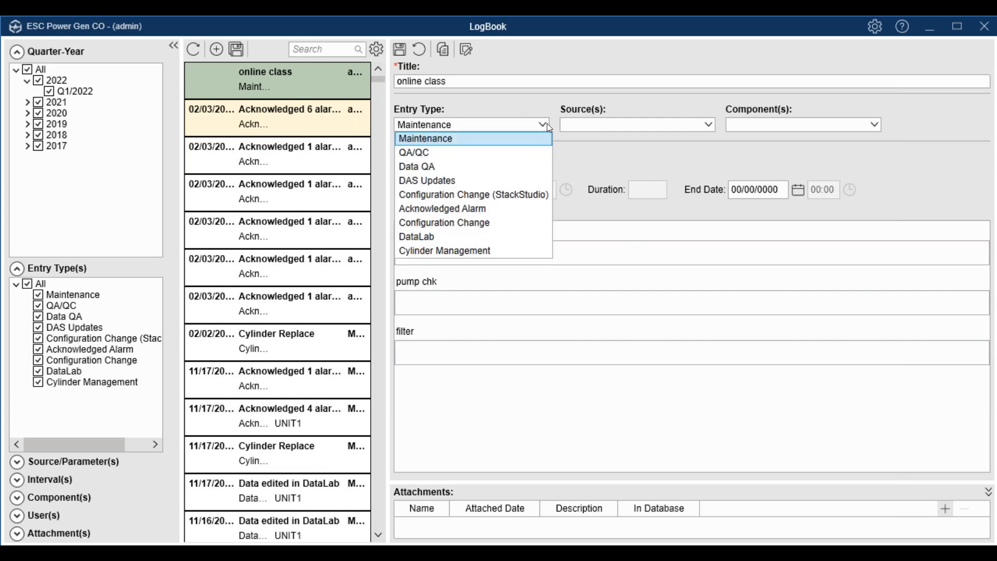
{"action": "left_click", "coordinate": [519, 154]}
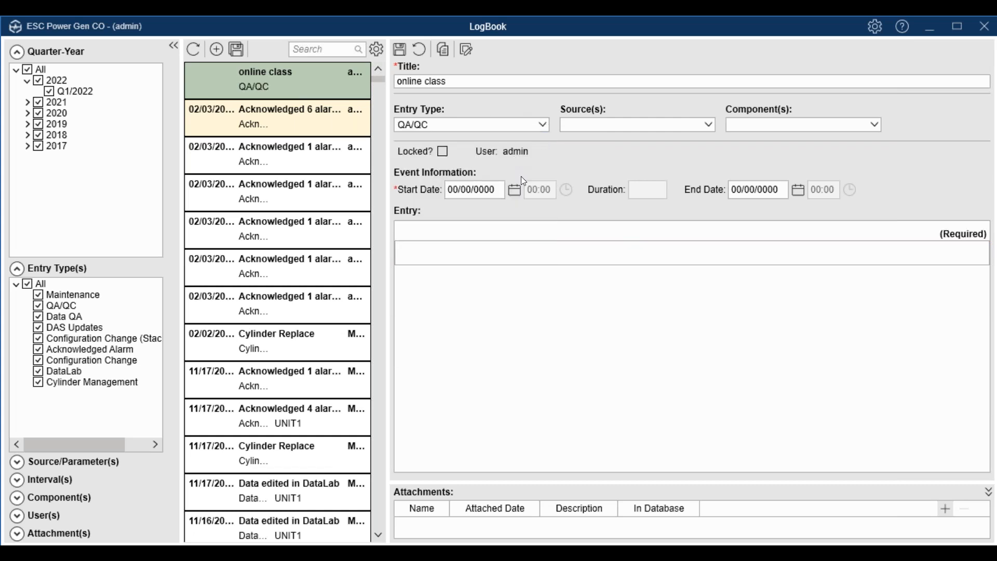
{"action": "left_click", "coordinate": [709, 125]}
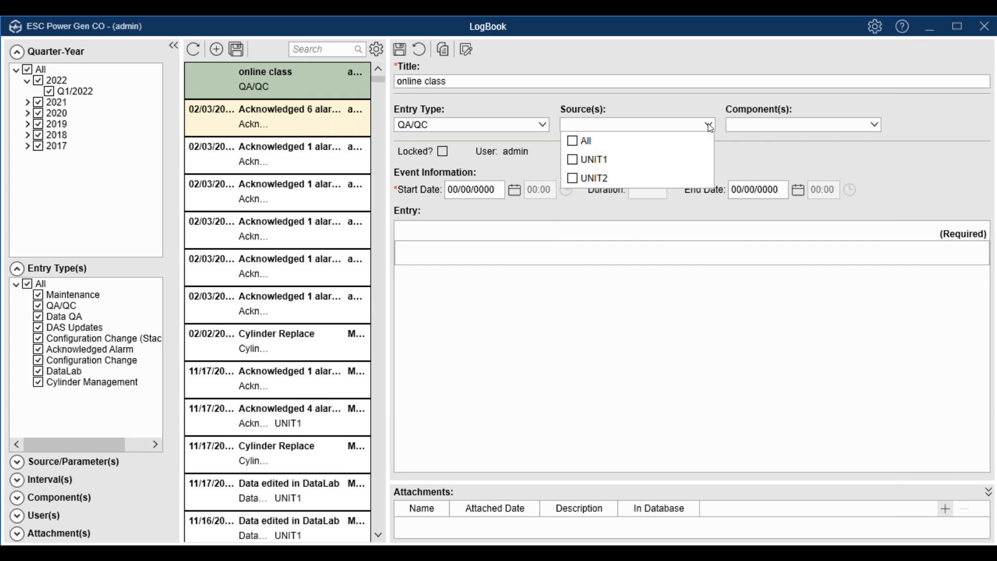
{"action": "left_click", "coordinate": [573, 160]}
Step: Set both the start date and the end date of the "online class" entry to 01/20/2022
{"action": "left_click", "coordinate": [481, 188]}
{"action": "left_click", "coordinate": [492, 192]}
{"action": "left_click", "coordinate": [515, 193]}
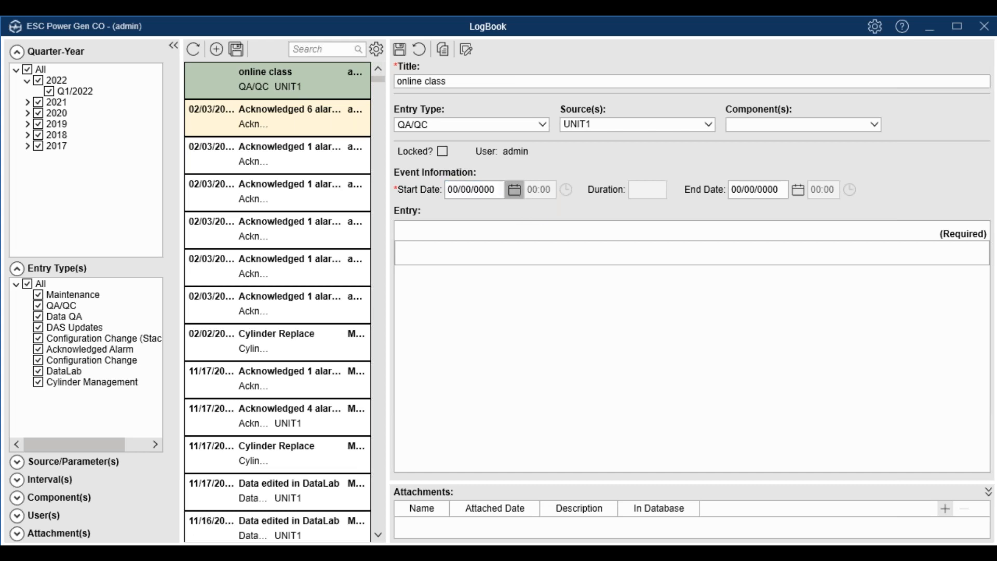
{"action": "left_click", "coordinate": [465, 218]}
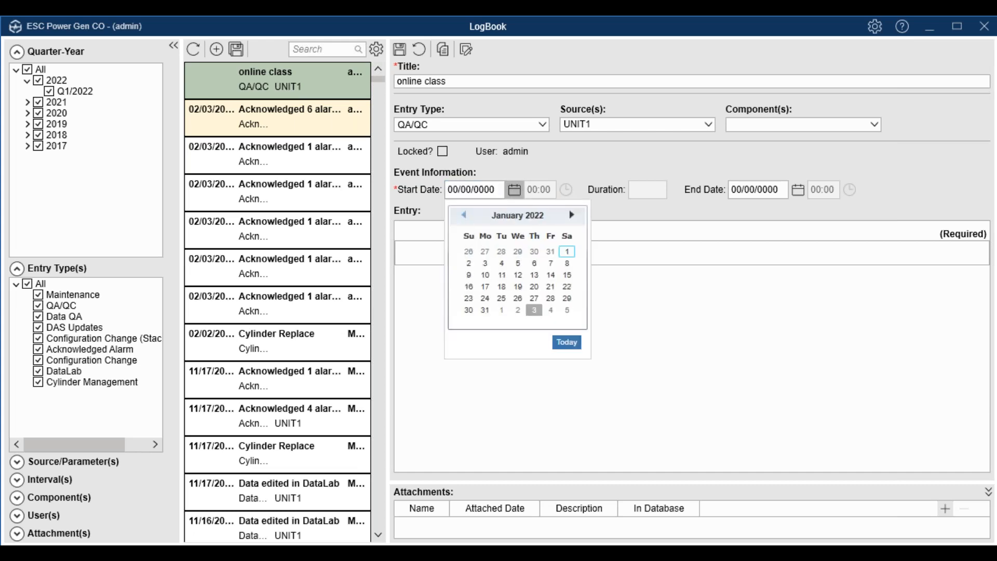
{"action": "left_click", "coordinate": [535, 286]}
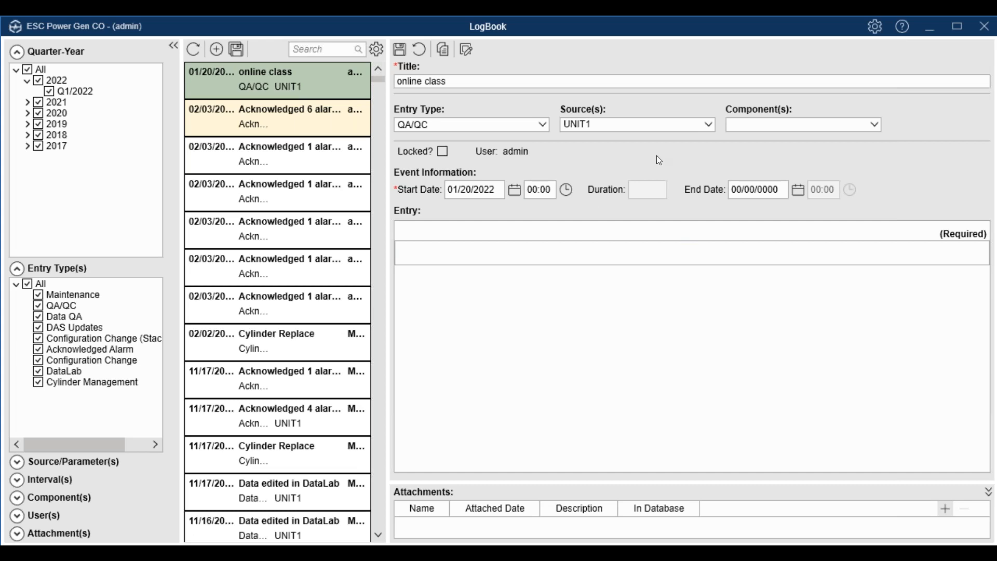
{"action": "left_click", "coordinate": [767, 190]}
{"action": "left_click", "coordinate": [798, 191]}
{"action": "left_click", "coordinate": [748, 215]}
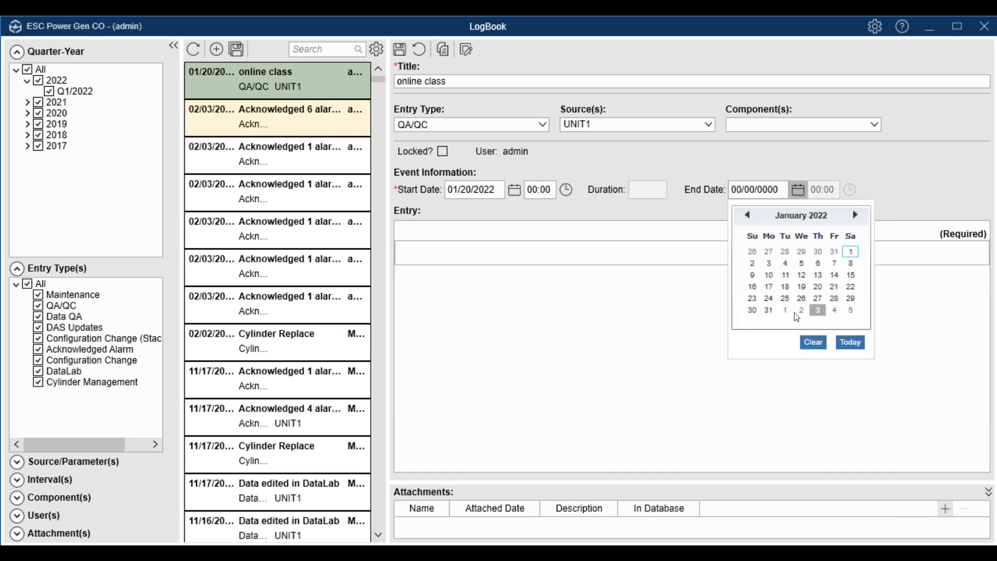
{"action": "left_click", "coordinate": [818, 287]}
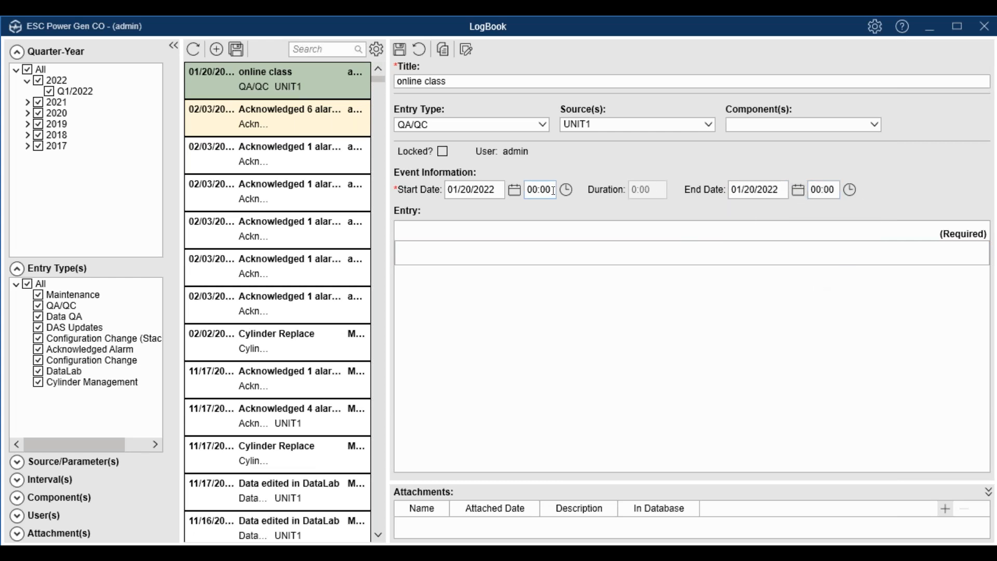
Step: Set the event's start time to 09:00 and its end time to 10:00
{"action": "left_click", "coordinate": [534, 190]}
{"action": "type", "text": "9"}
{"action": "left_click", "coordinate": [850, 190]}
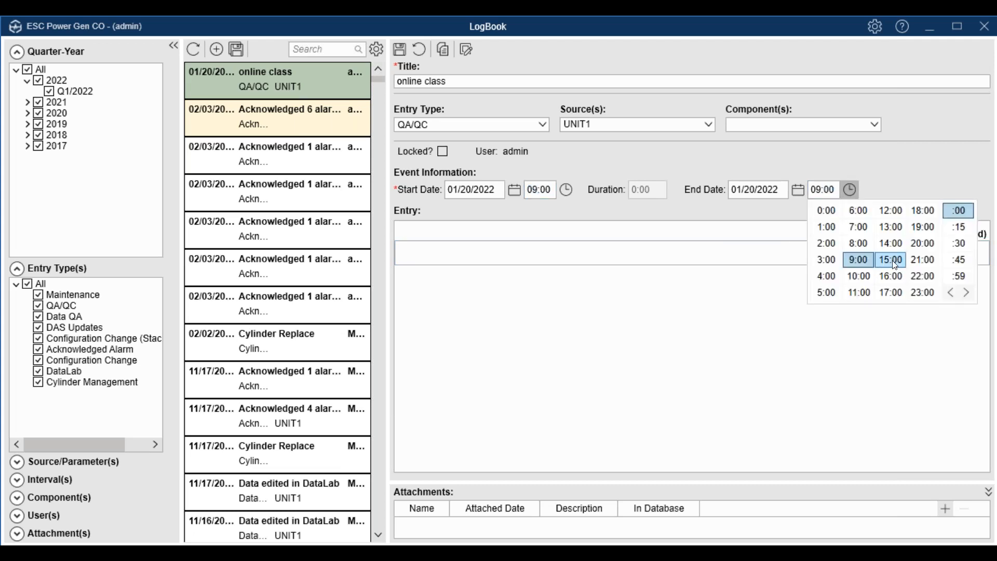
{"action": "left_click", "coordinate": [865, 277]}
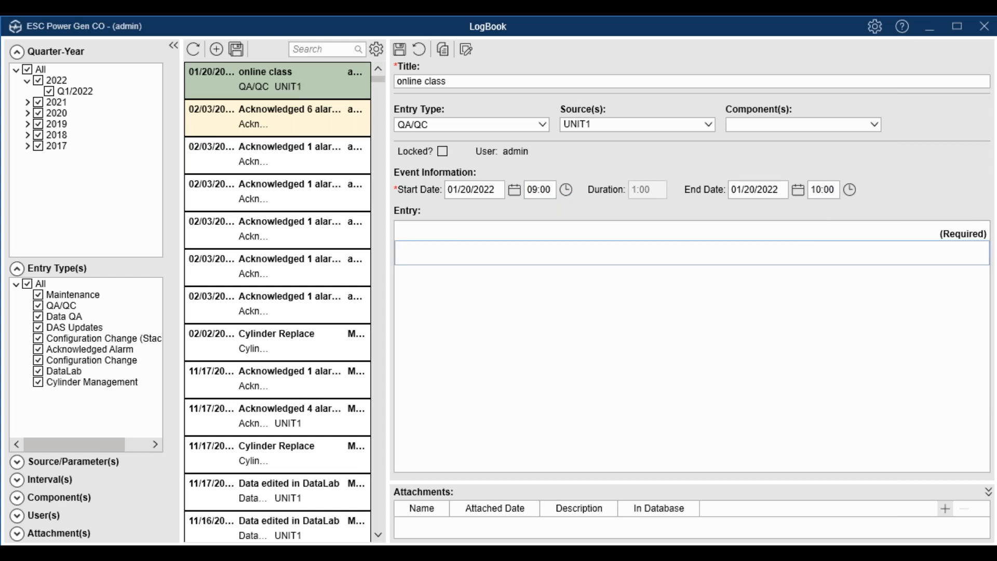
Step: Fill in the required entry text with "this is the entry" and save the log entry
{"action": "left_click", "coordinate": [490, 249]}
{"action": "type", "text": "this is the entry"}
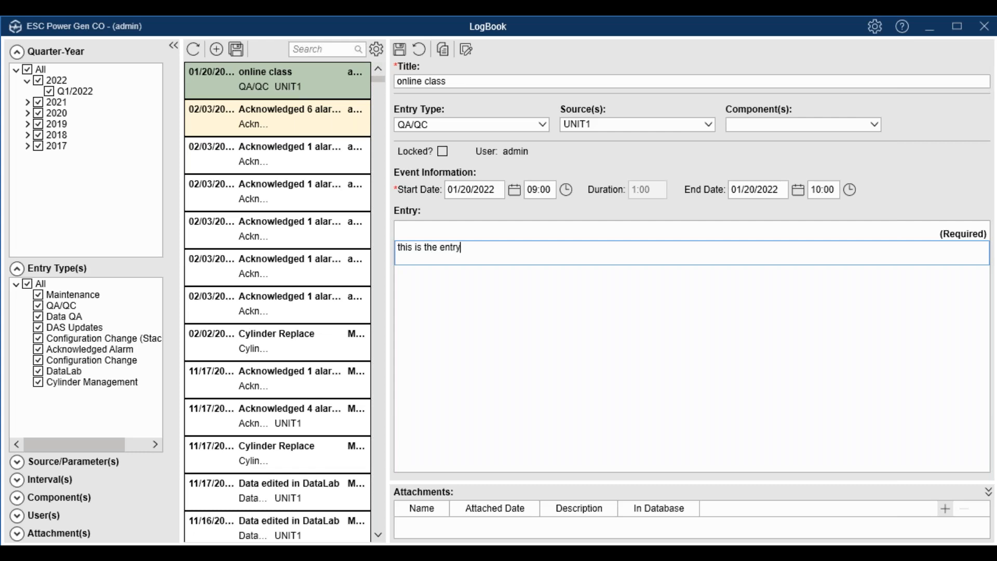
{"action": "left_click", "coordinate": [734, 293]}
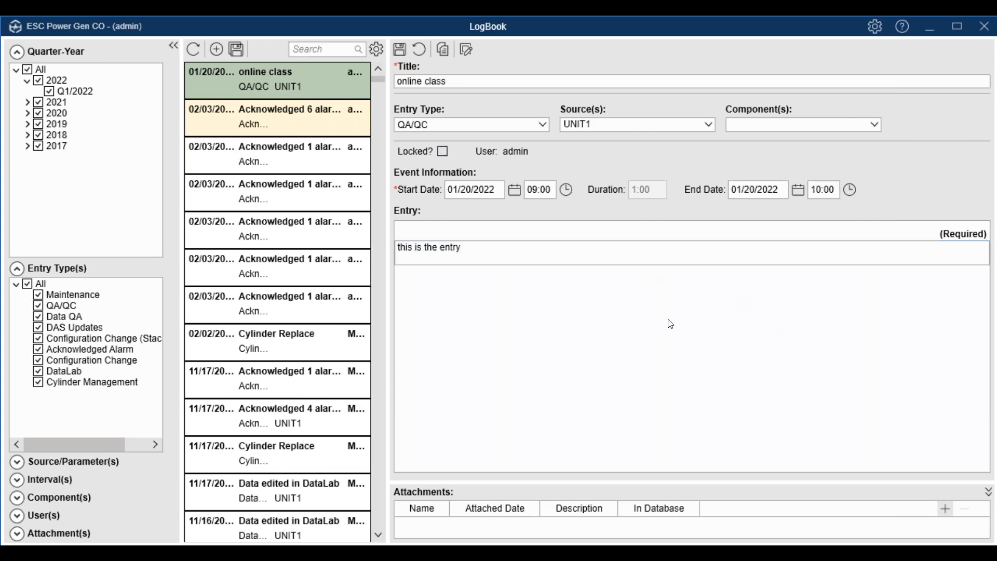
{"action": "left_click", "coordinate": [547, 248]}
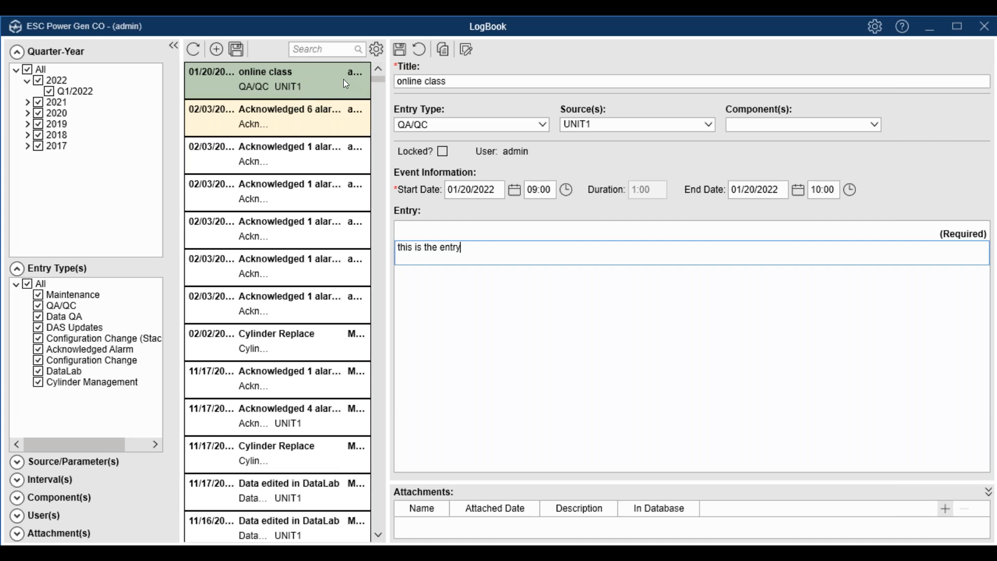
{"action": "left_click", "coordinate": [400, 50]}
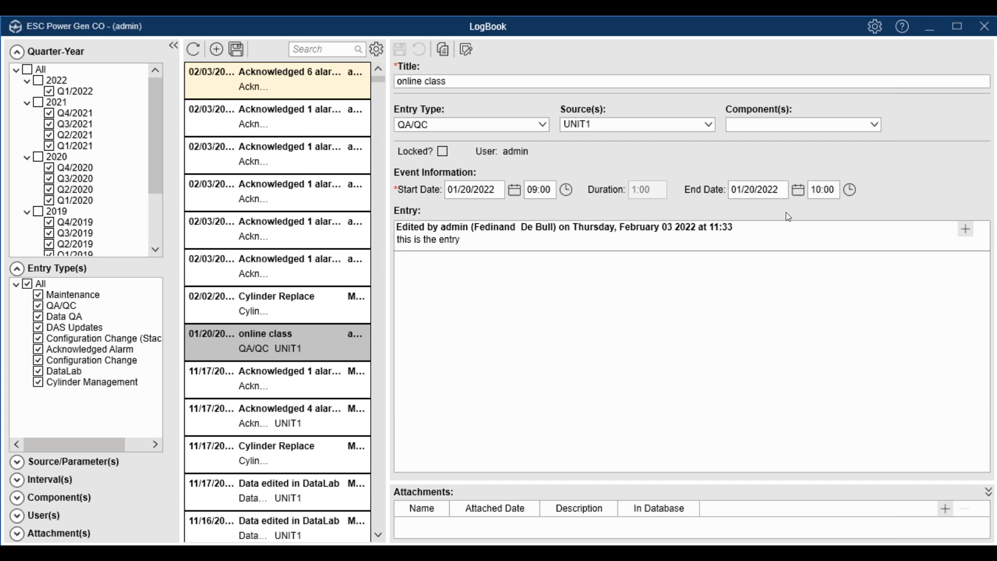
Step: Compare the saved entry's edit date and time with its event start date
{"action": "left_click_drag", "start_coordinate": [737, 234], "coordinate": [582, 235]}
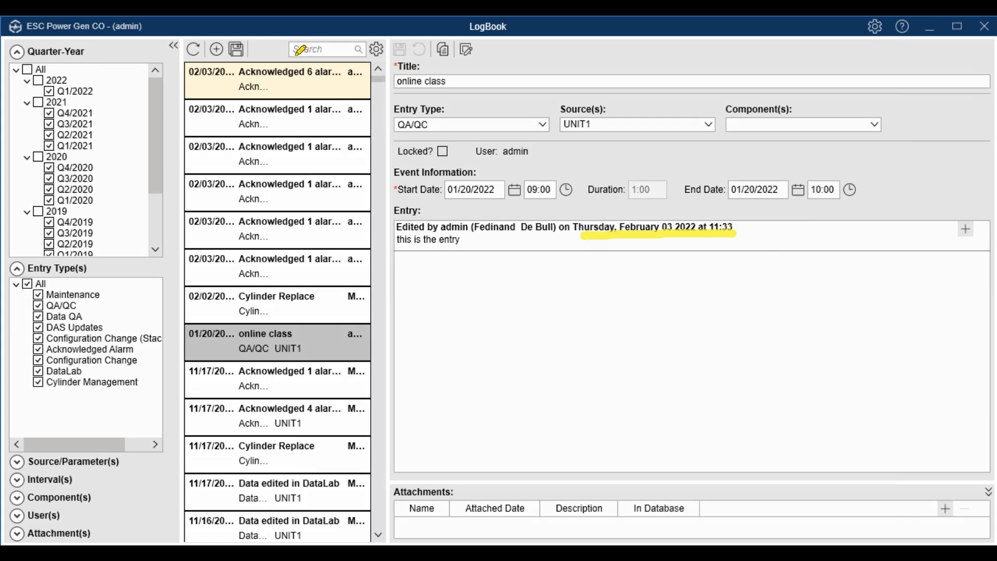
{"action": "mouse_move", "coordinate": [436, 181]}
{"action": "left_mouse_down"}
{"action": "mouse_move", "coordinate": [483, 197]}
{"action": "mouse_move", "coordinate": [513, 170]}
{"action": "mouse_move", "coordinate": [445, 179]}
{"action": "left_mouse_up"}
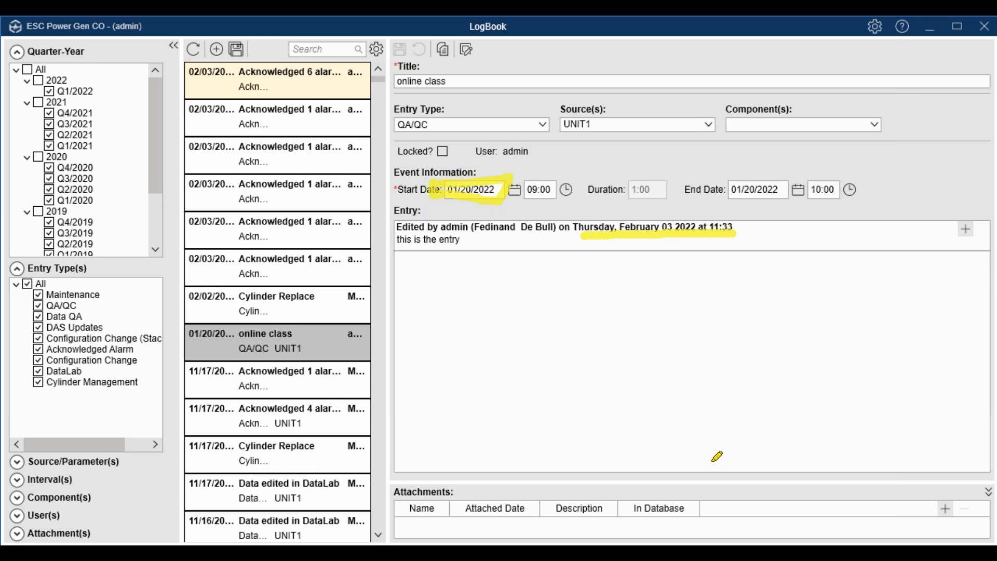
{"action": "key", "text": "Escape"}
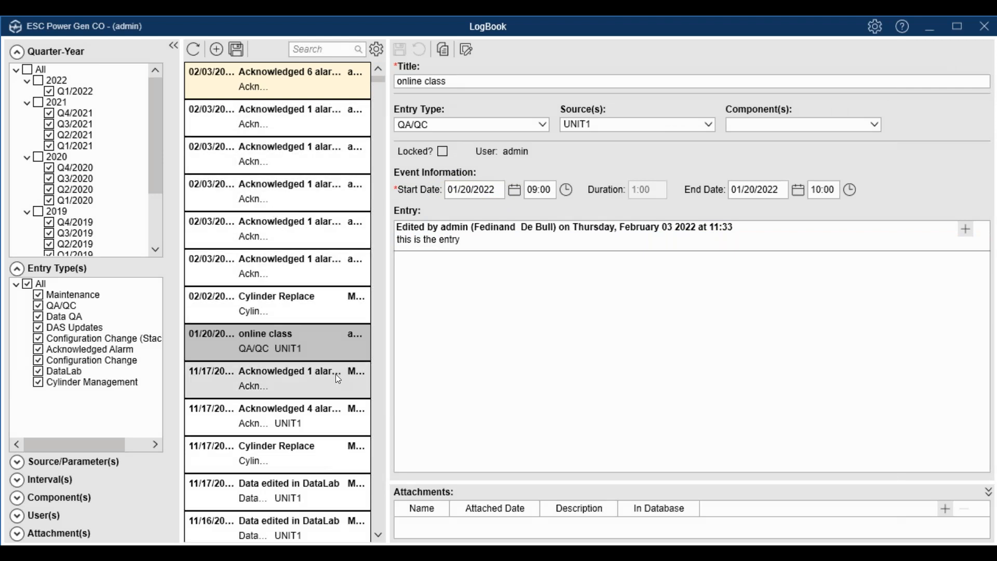
Step: Find the older "lb entry opc" entry of 06/28/2021 in the log list and open it for reading
{"action": "scroll", "coordinate": [331, 389], "scroll_direction": "down", "scroll_amount": 3}
{"action": "scroll", "coordinate": [333, 388], "scroll_direction": "down", "scroll_amount": 3}
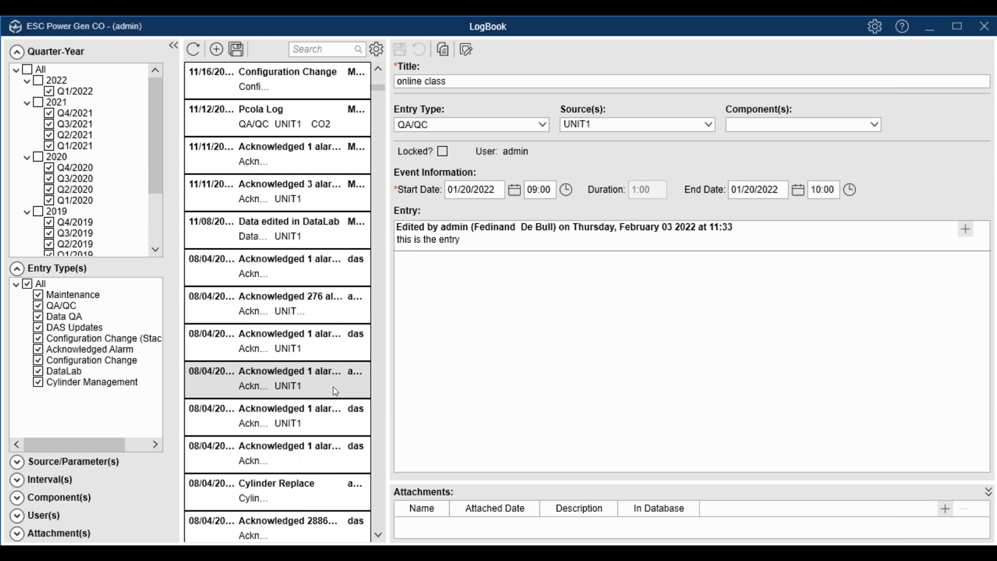
{"action": "scroll", "coordinate": [334, 385], "scroll_direction": "down", "scroll_amount": 3}
{"action": "scroll", "coordinate": [333, 391], "scroll_direction": "down", "scroll_amount": 5}
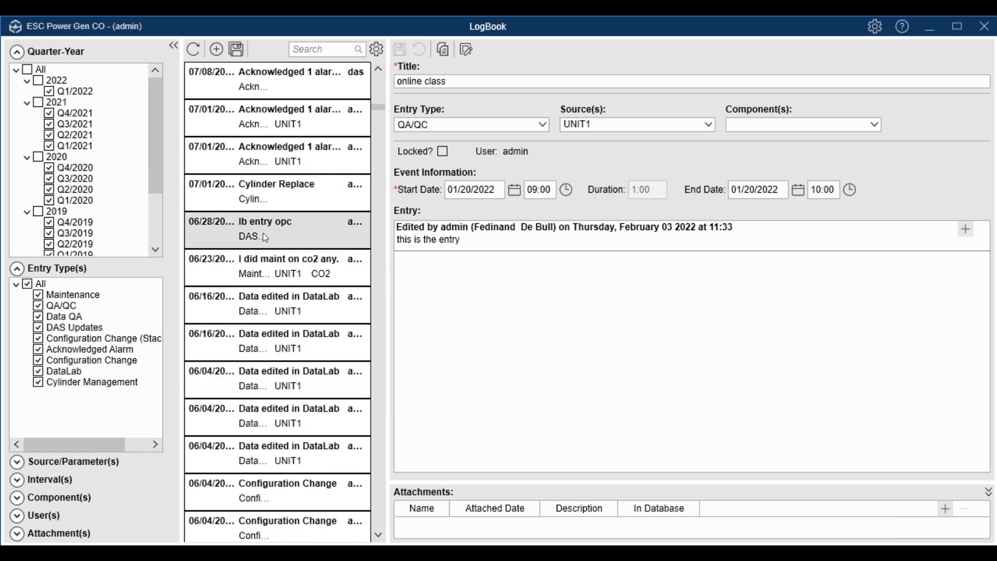
{"action": "left_click", "coordinate": [291, 229]}
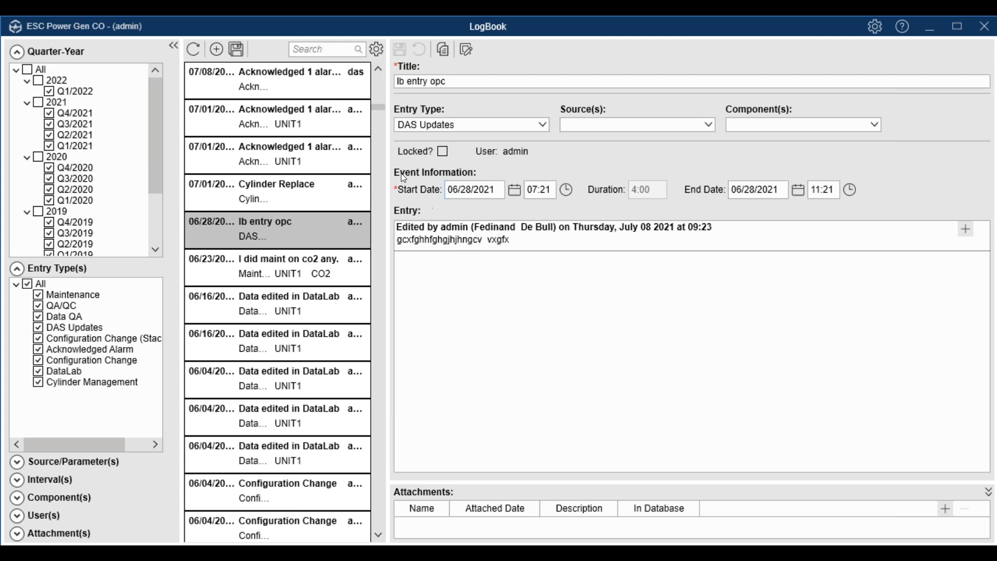
Step: Append the text "this is added tex" to the "lb entry opc" log entry
{"action": "left_click", "coordinate": [966, 229]}
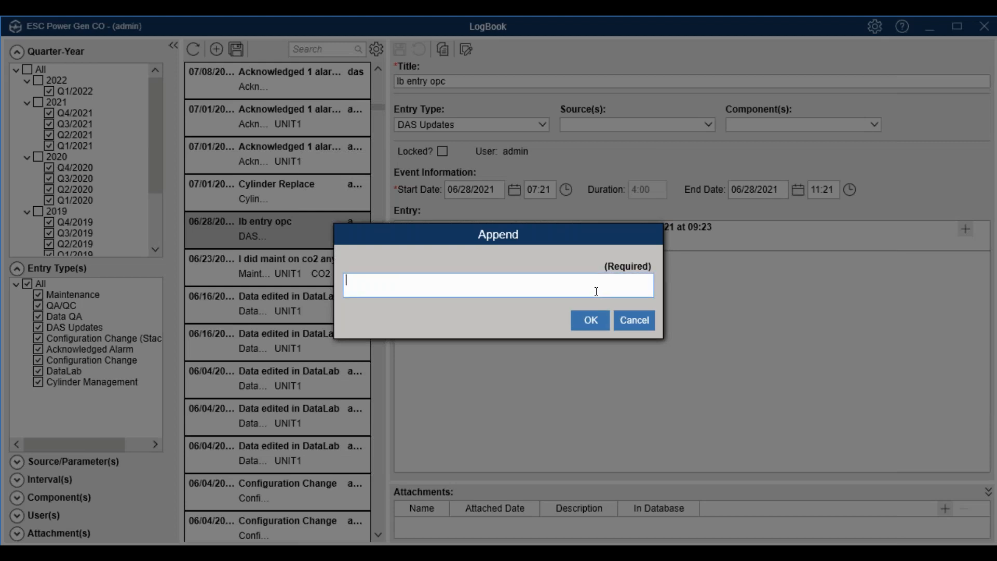
{"action": "type", "text": "this"}
{"action": "type", "text": " us"}
{"action": "key", "text": "BackSpace"}
{"action": "key", "text": "BackSpace"}
{"action": "type", "text": "is added tex"}
{"action": "left_click", "coordinate": [591, 320]}
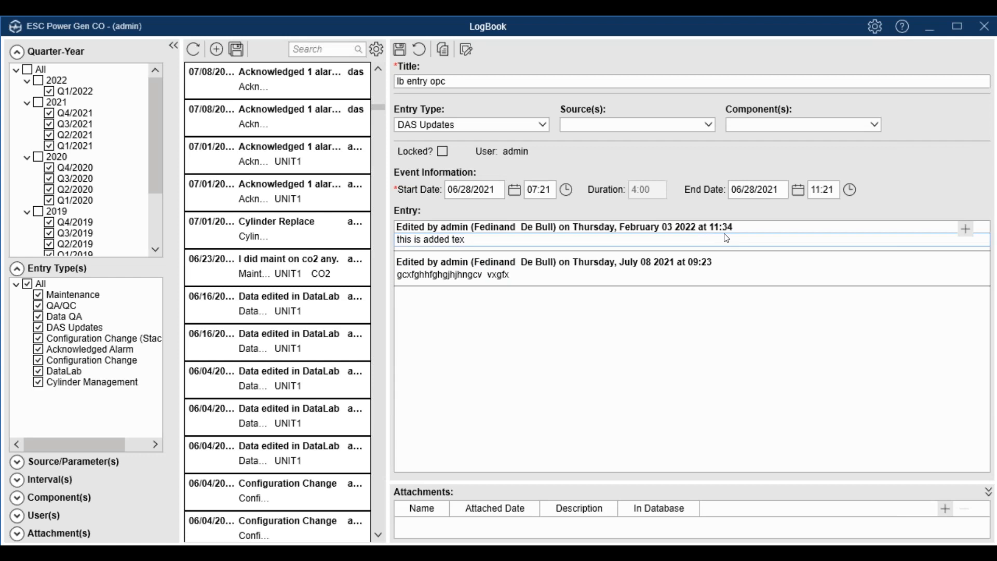
Step: Compare the newly appended text with the entry's original text of July 08 2021
{"action": "left_click", "coordinate": [773, 239]}
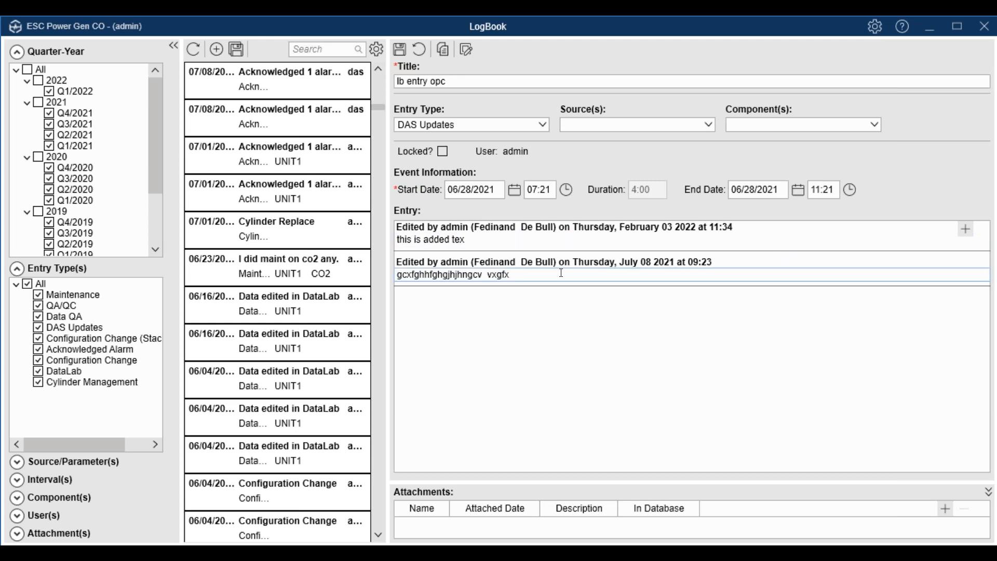
{"action": "left_click_drag", "start_coordinate": [561, 273], "coordinate": [414, 271]}
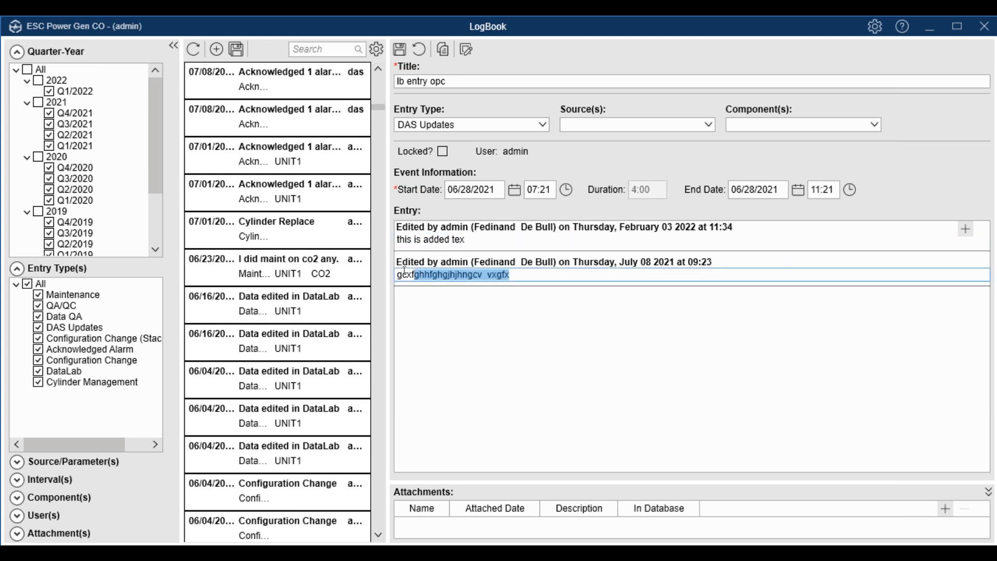
{"action": "left_click", "coordinate": [578, 240]}
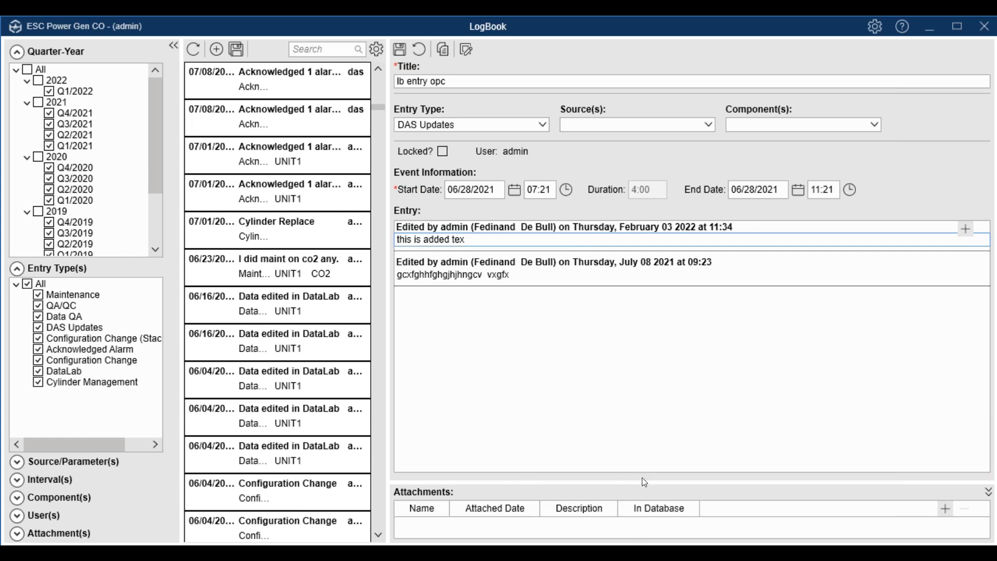
Step: Enlarge the attachments area and select the Workflow.Targets attachment of the STUFF entry dated 07/30/2021
{"action": "left_click_drag", "start_coordinate": [642, 481], "coordinate": [643, 344]}
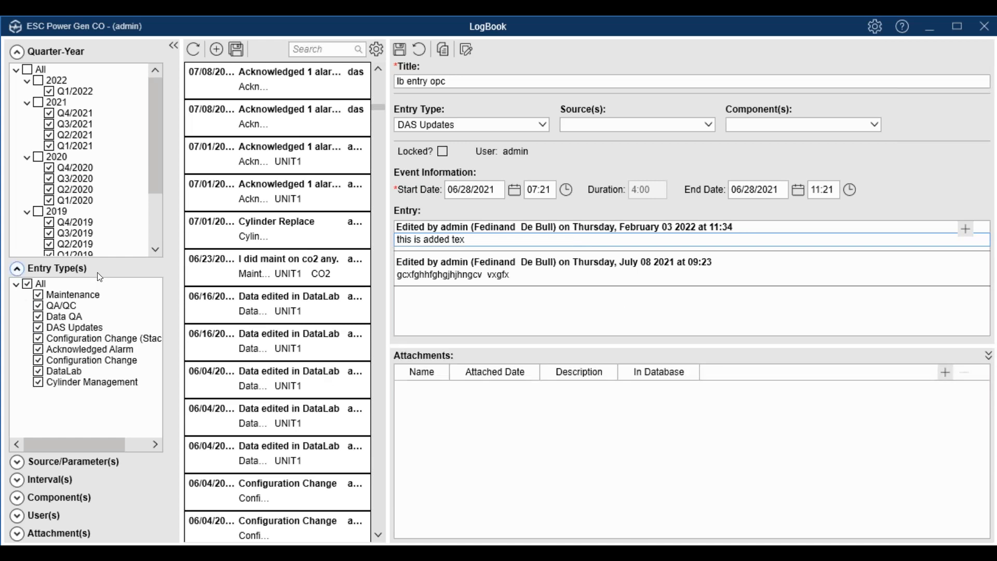
{"action": "scroll", "coordinate": [287, 251], "scroll_direction": "up", "scroll_amount": 4}
{"action": "left_click", "coordinate": [327, 197]}
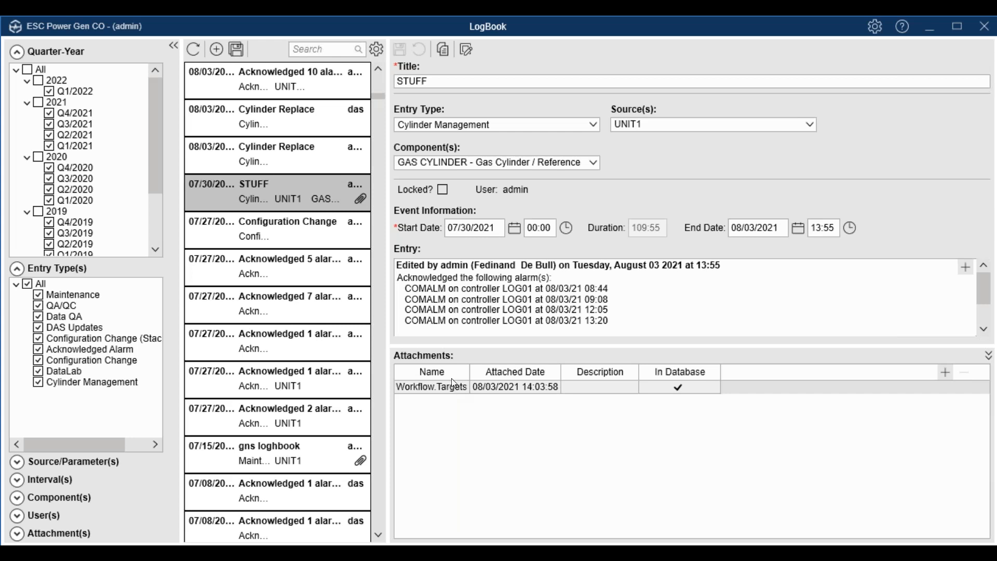
{"action": "left_click", "coordinate": [447, 386]}
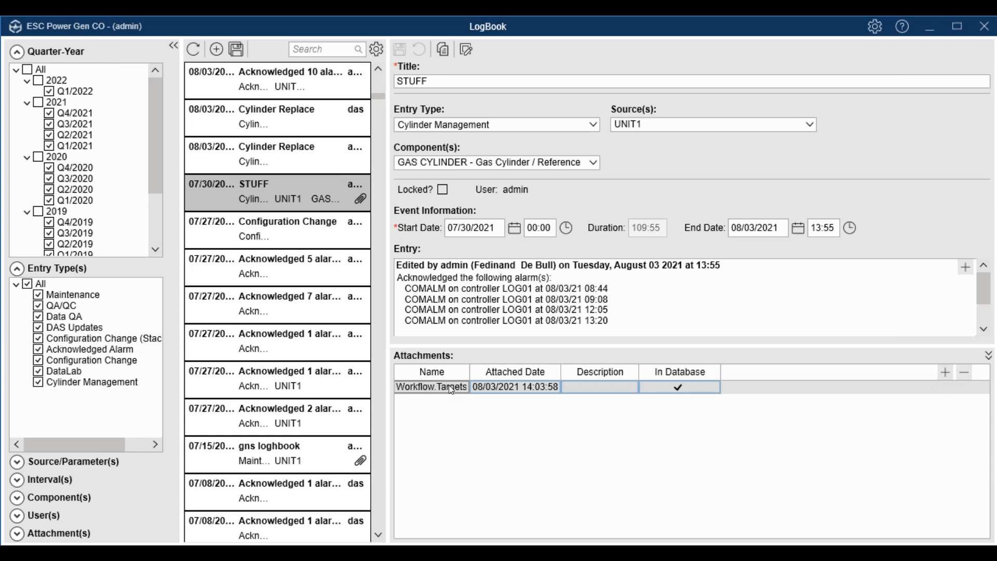
Step: Try out attaching the Desktop file Basic Regs Overview.pptx to the STUFF entry, and cancel without adding it
{"action": "left_click", "coordinate": [946, 372]}
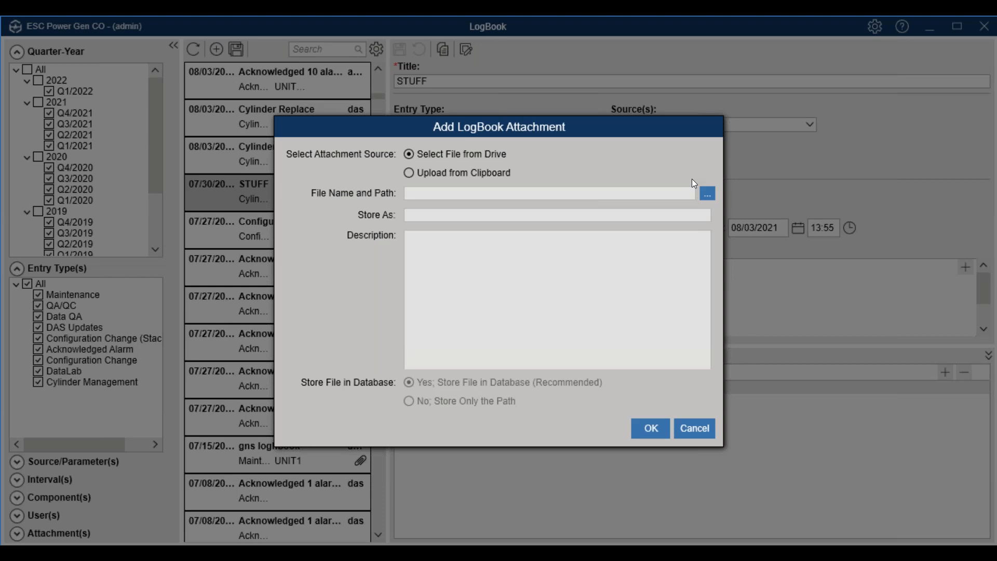
{"action": "left_click", "coordinate": [707, 195]}
{"action": "left_click", "coordinate": [492, 240]}
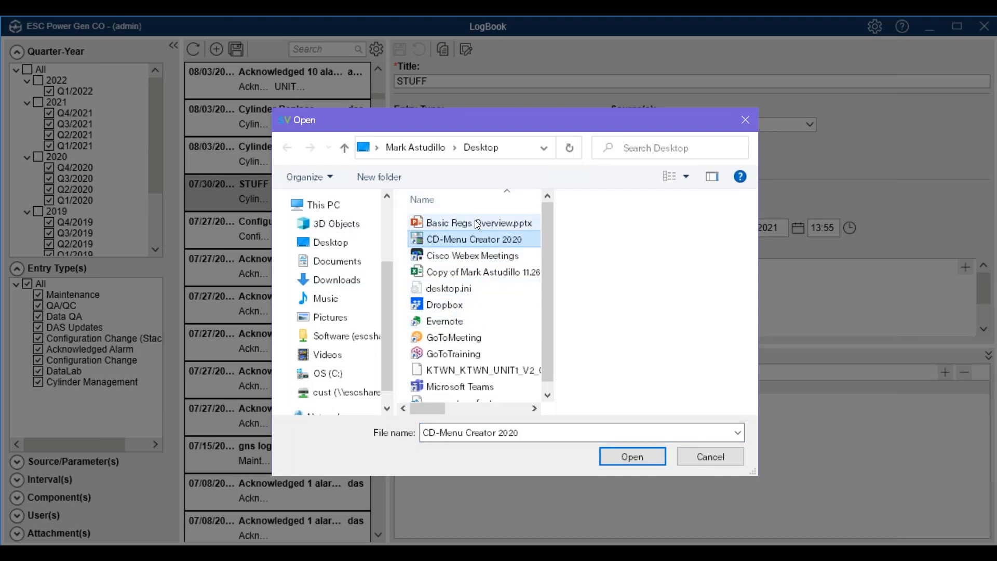
{"action": "double_click", "coordinate": [477, 223]}
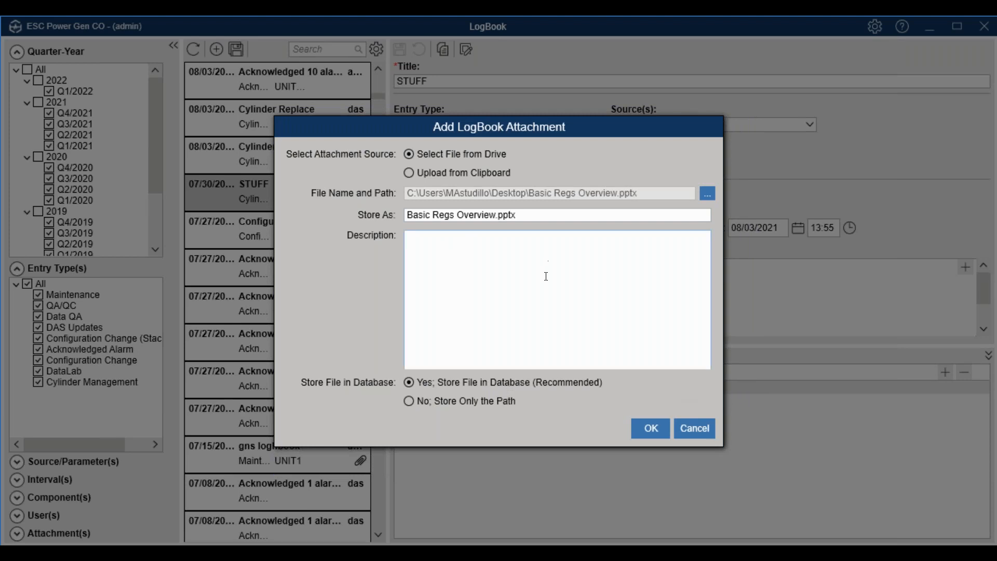
{"action": "left_click", "coordinate": [695, 428]}
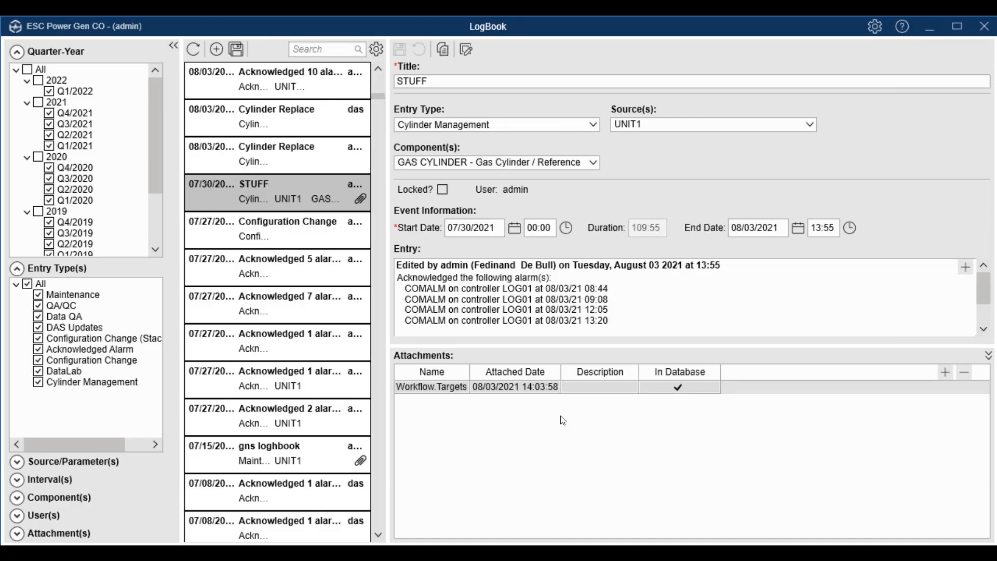
Step: Open the STUFF entry's Workflow.Targets attachment for reading and close the file again
{"action": "double_click", "coordinate": [447, 396]}
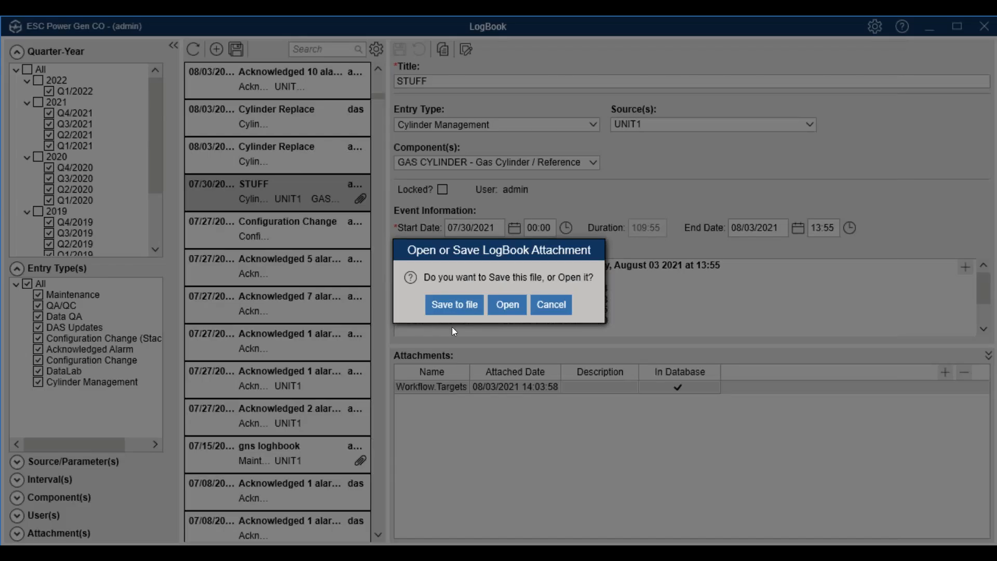
{"action": "left_click", "coordinate": [518, 316]}
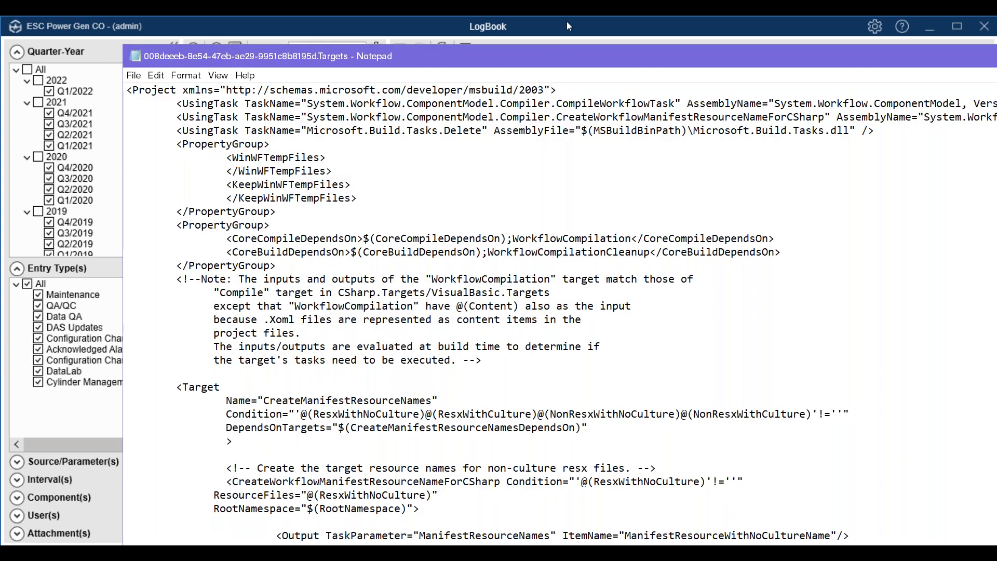
{"action": "left_click_drag", "start_coordinate": [557, 57], "coordinate": [507, 67]}
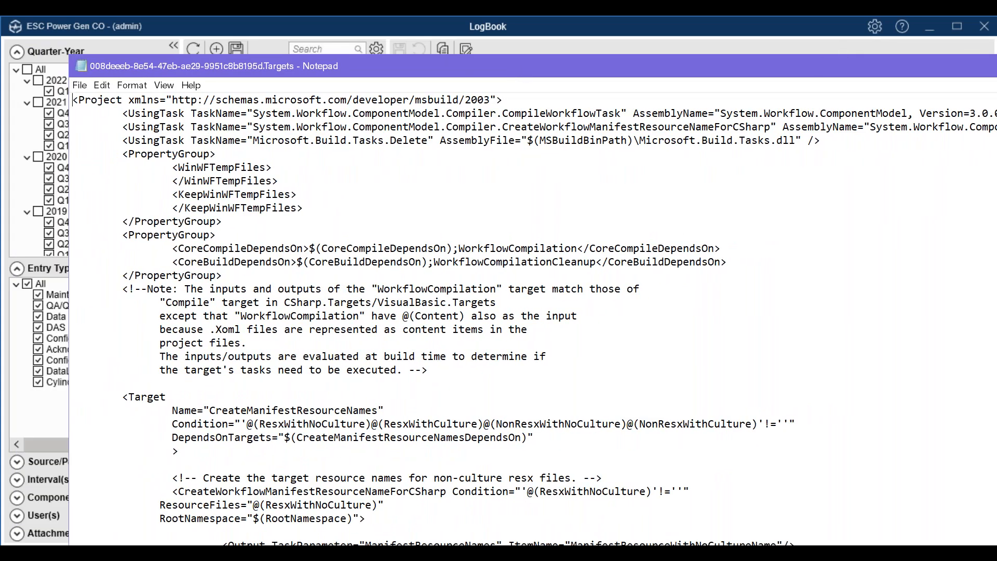
{"action": "key", "text": "alt+F4"}
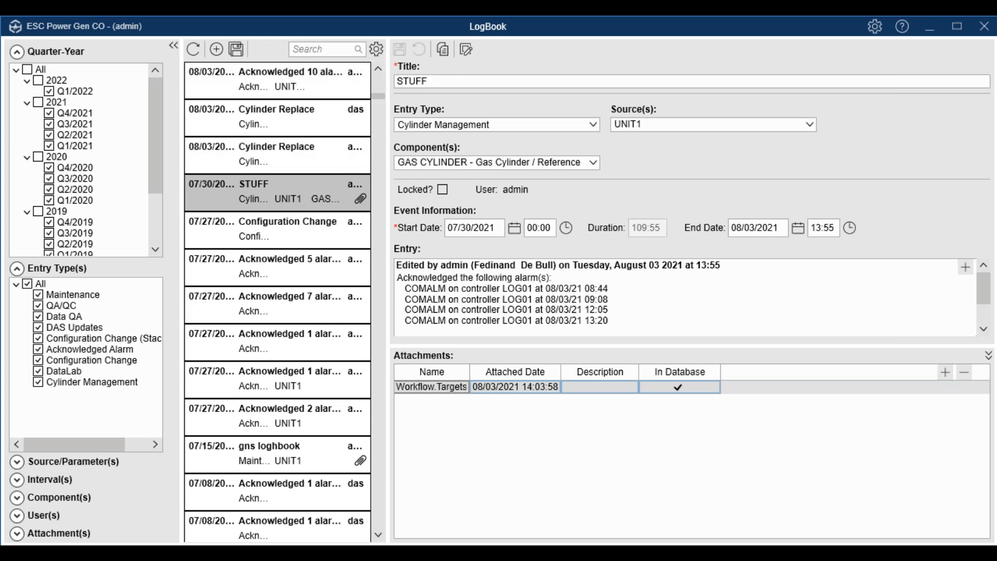
Step: Review the LogBook tracking choices for DataLab and CalLab in the StackVision options, and leave without changing them
{"action": "left_click", "coordinate": [873, 27]}
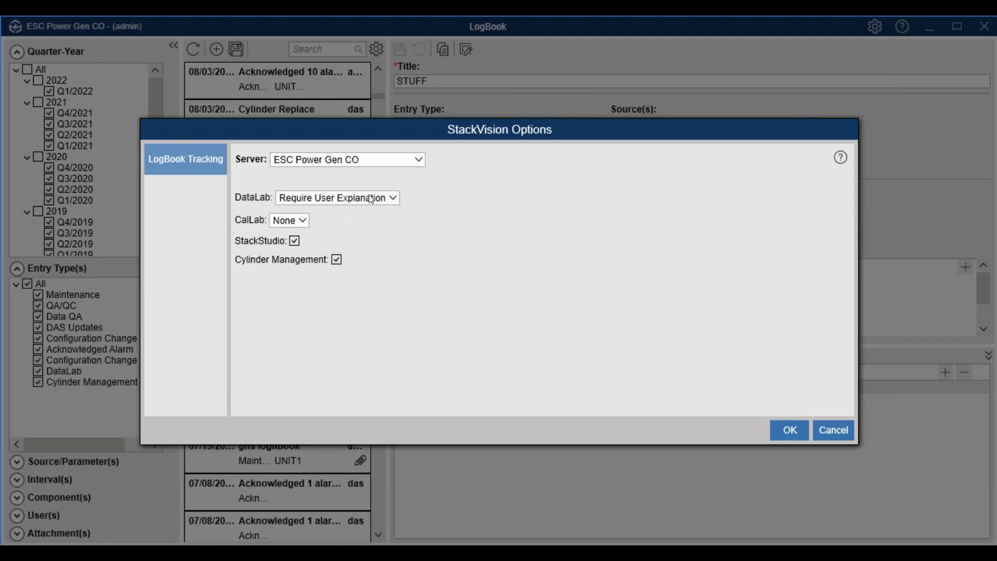
{"action": "left_click", "coordinate": [394, 200]}
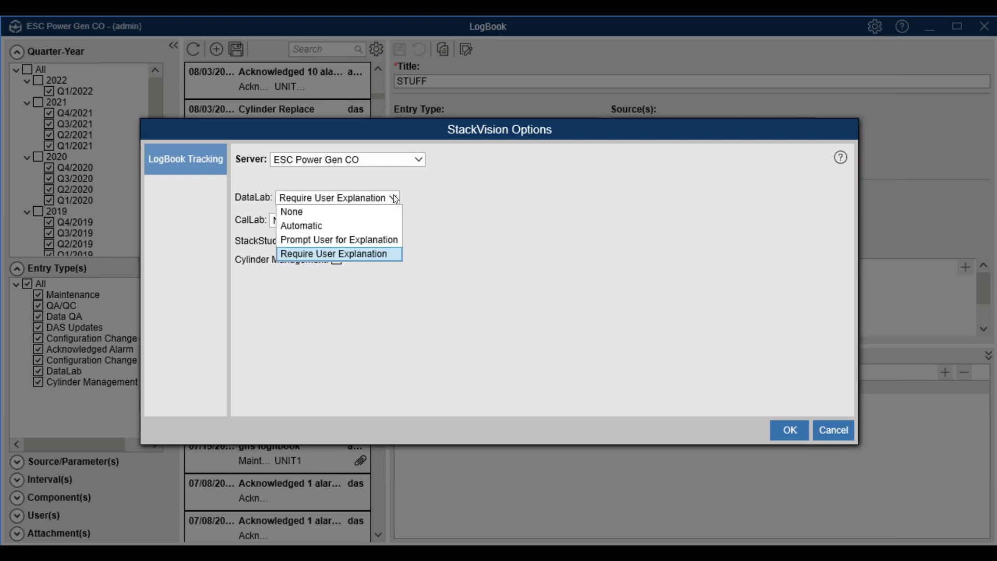
{"action": "left_click", "coordinate": [394, 196]}
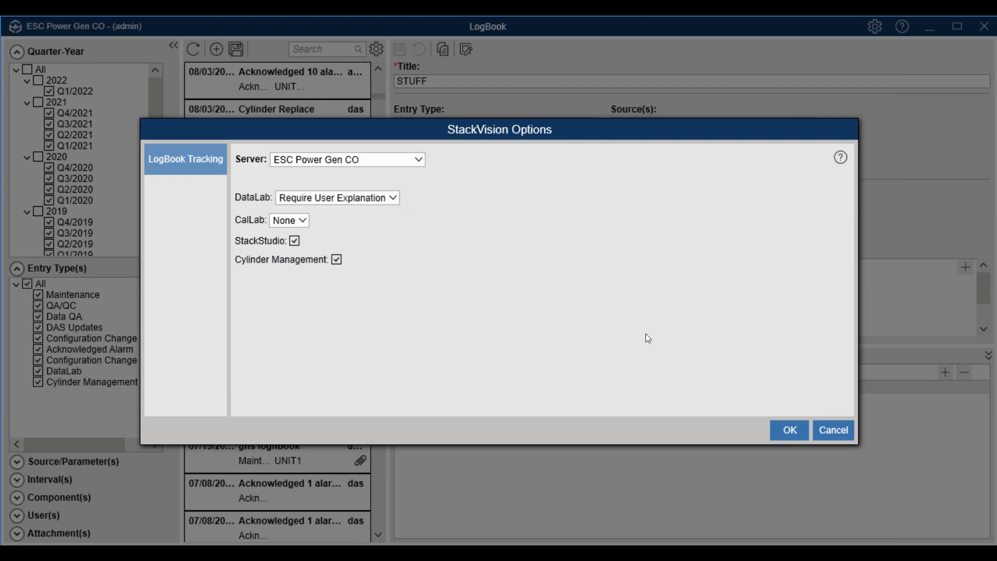
{"action": "left_click", "coordinate": [302, 223]}
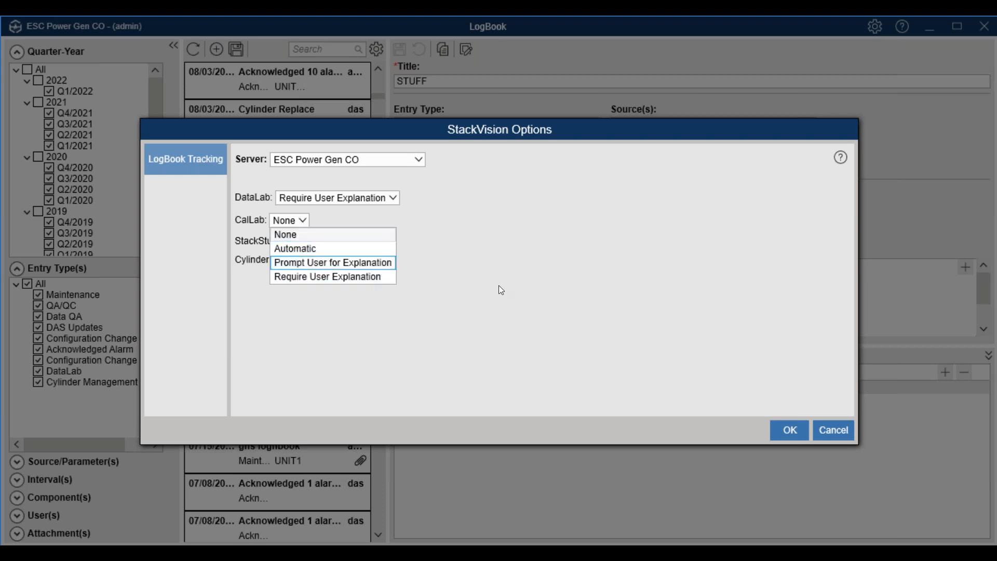
{"action": "left_click", "coordinate": [553, 294]}
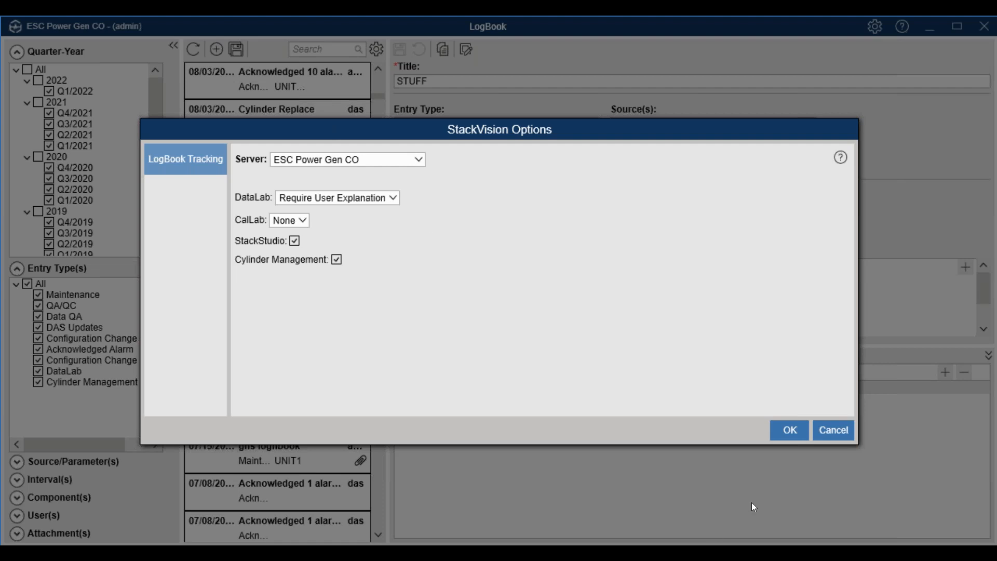
{"action": "left_click", "coordinate": [825, 438]}
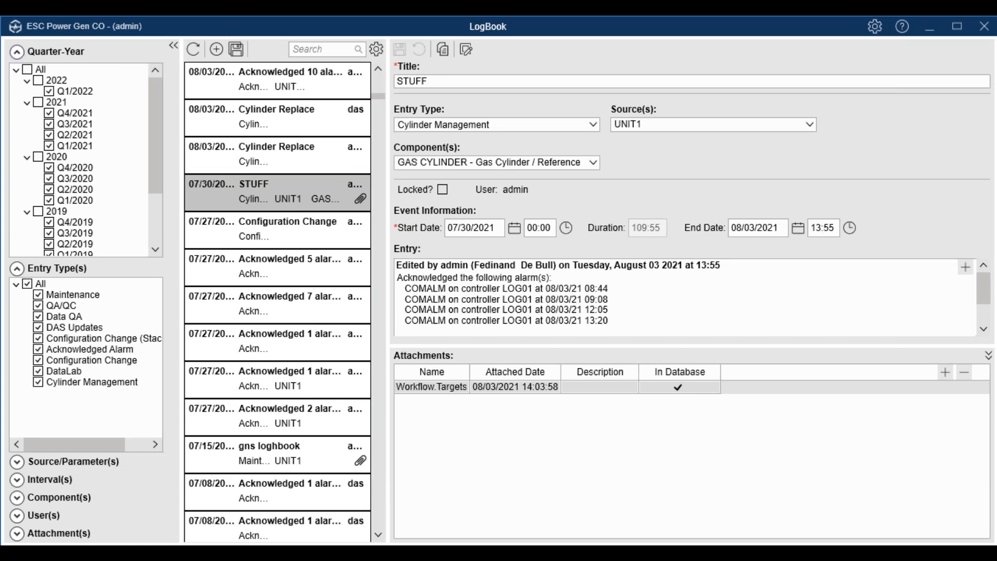
Step: Switch to the main StackVision window and launch StackStudio
{"action": "left_click", "coordinate": [400, 452]}
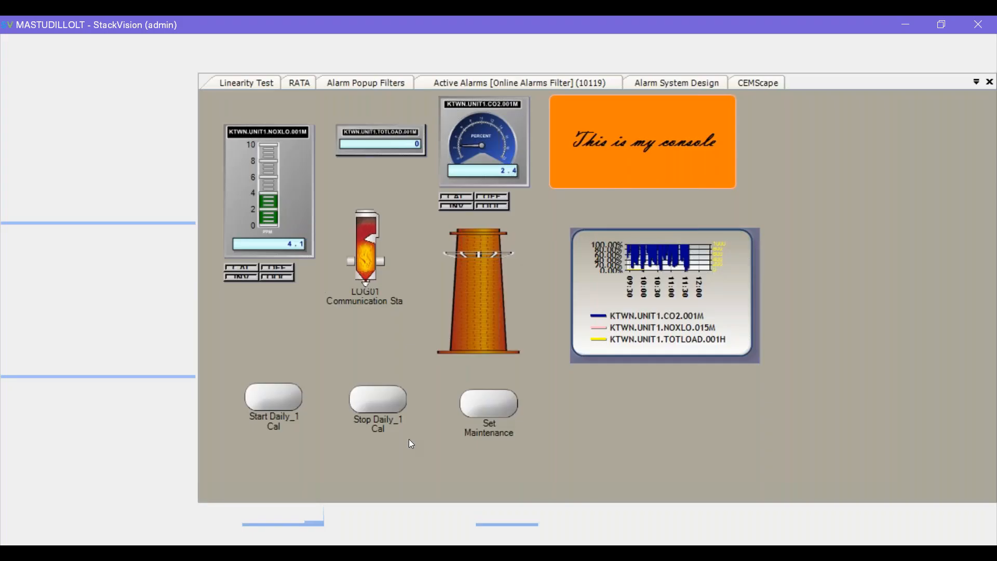
{"action": "left_click", "coordinate": [181, 39]}
{"action": "left_click", "coordinate": [191, 57]}
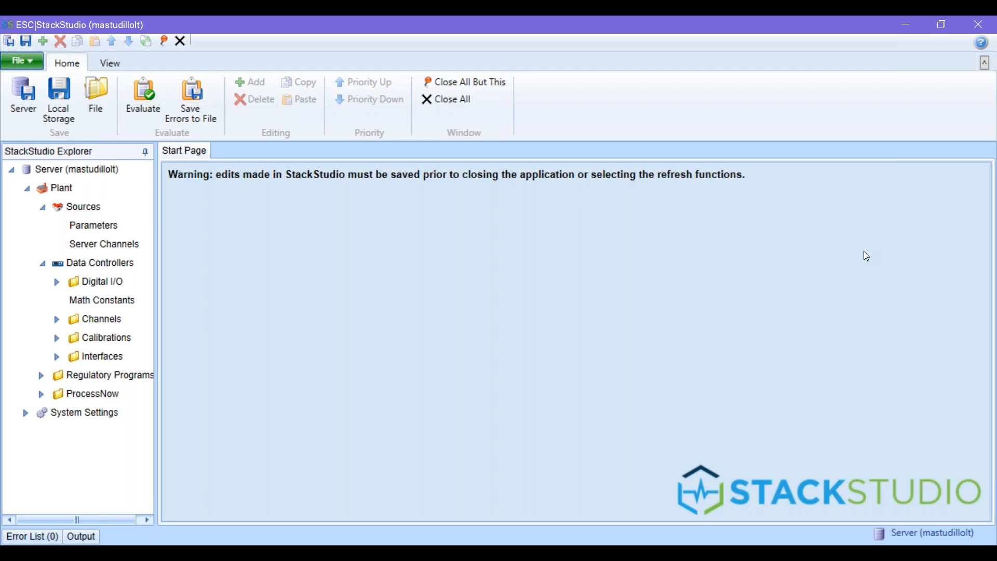
Step: Open the LogBook Entry Types under the system's LogBook settings and look through the existing types
{"action": "left_click", "coordinate": [25, 413]}
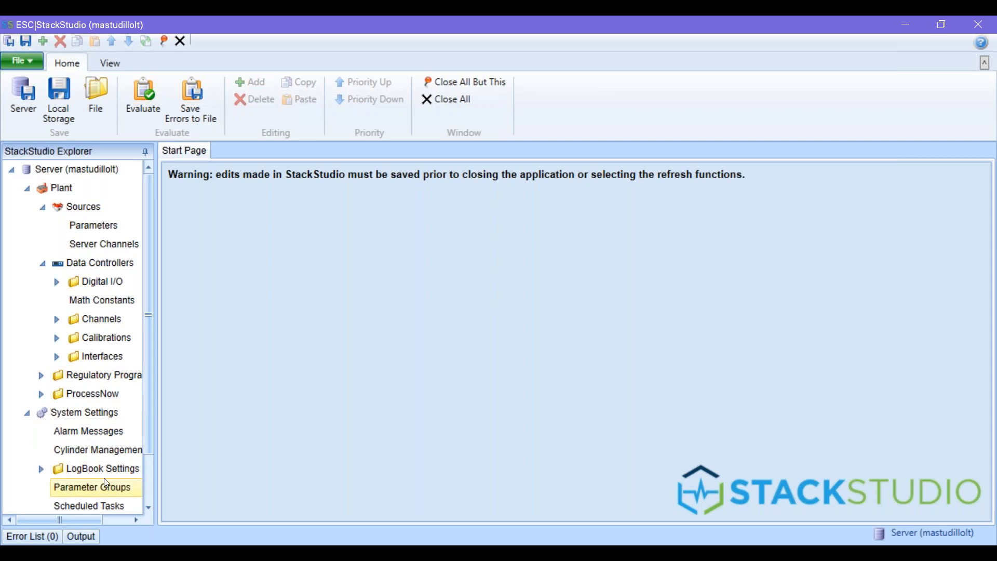
{"action": "left_click_drag", "start_coordinate": [146, 363], "coordinate": [145, 441]}
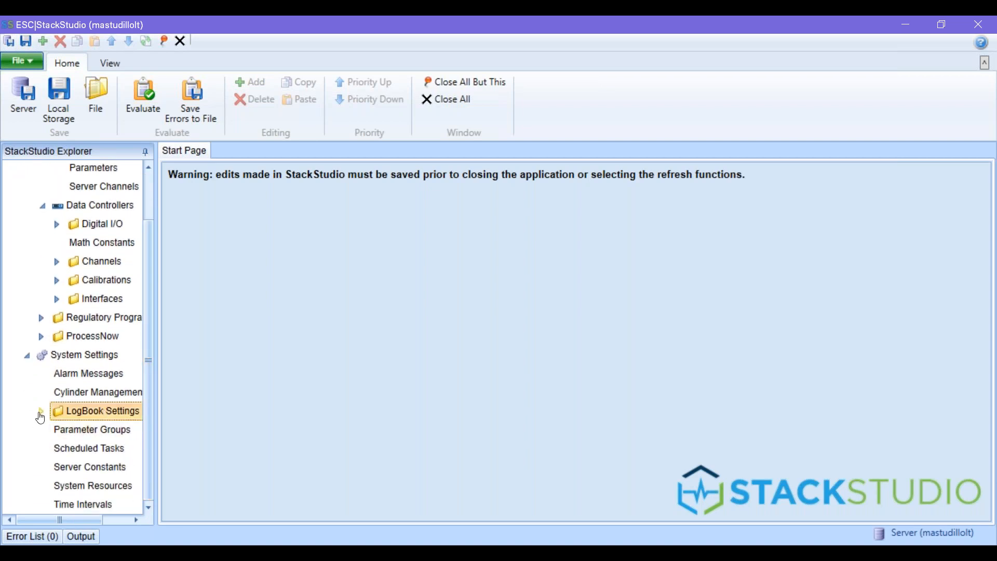
{"action": "left_click", "coordinate": [41, 410]}
{"action": "double_click", "coordinate": [100, 434]}
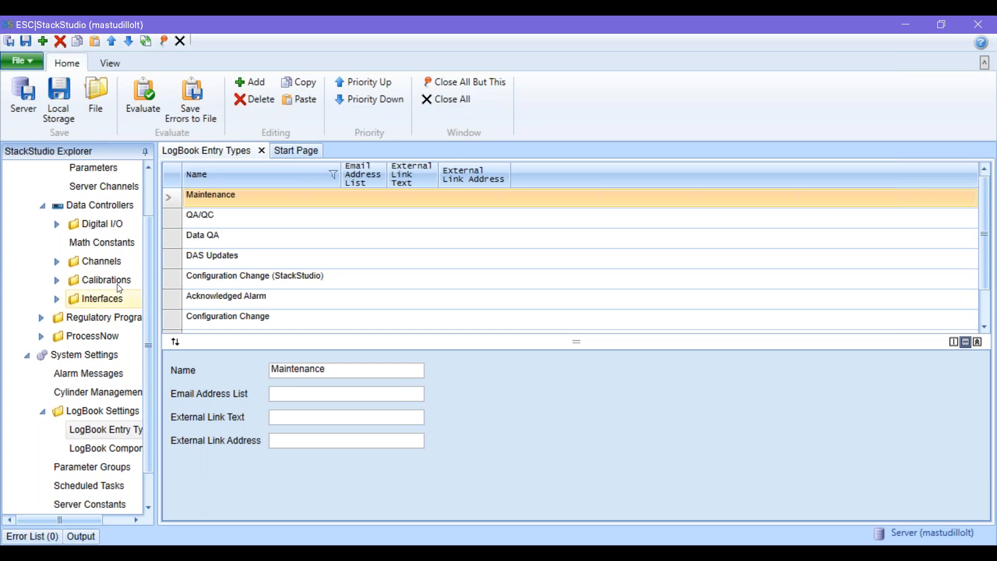
{"action": "scroll", "coordinate": [331, 316], "scroll_direction": "down", "scroll_amount": 1}
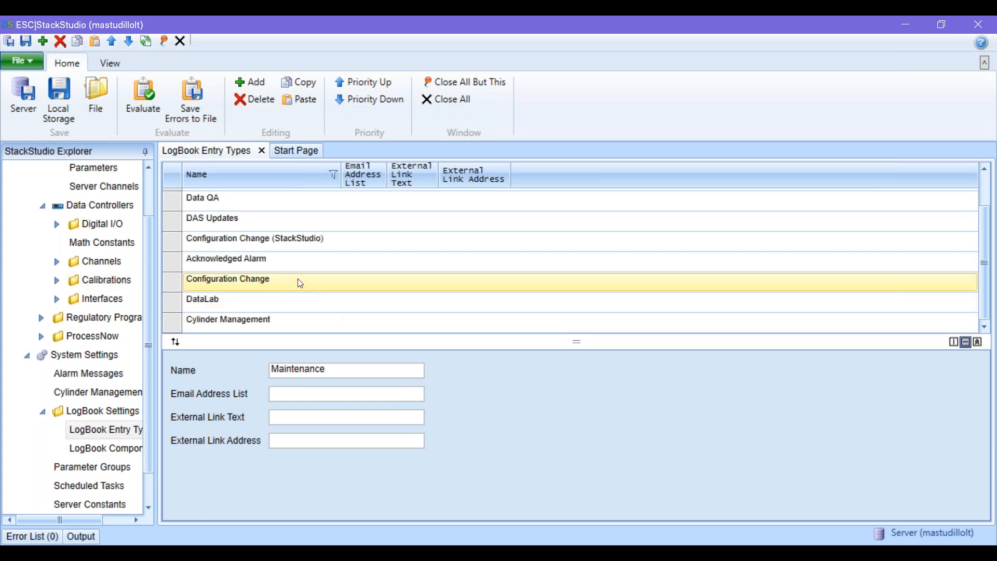
{"action": "scroll", "coordinate": [292, 287], "scroll_direction": "up", "scroll_amount": 1}
{"action": "scroll", "coordinate": [292, 290], "scroll_direction": "down", "scroll_amount": 1}
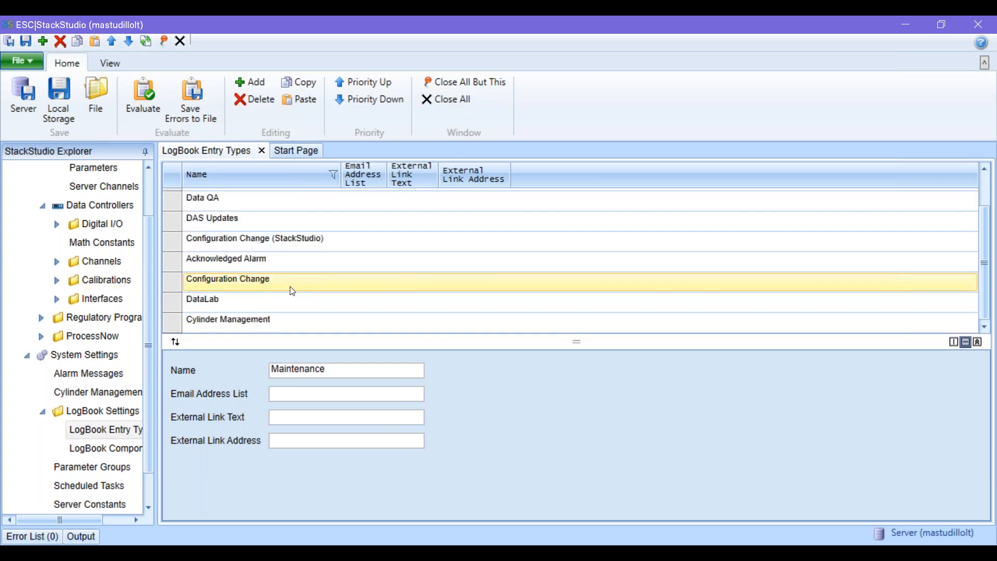
Step: Add a new LogBook entry type named "Supervisior PD"
{"action": "left_click", "coordinate": [41, 42]}
{"action": "left_click", "coordinate": [239, 323]}
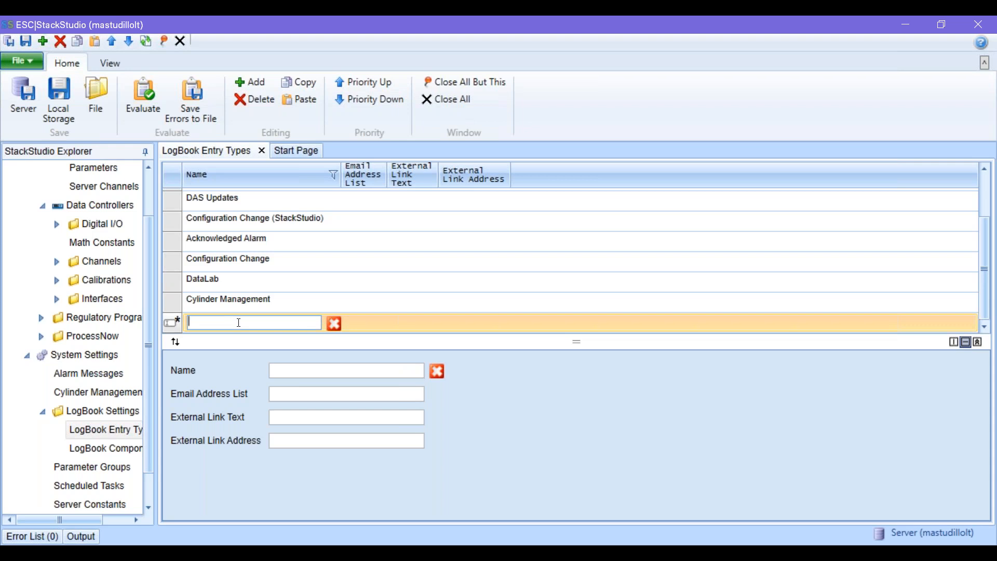
{"action": "type", "text": "Supervisio"}
{"action": "type", "text": "n"}
{"action": "type", "text": " P"}
{"action": "type", "text": "D"}
{"action": "key", "text": "Return"}
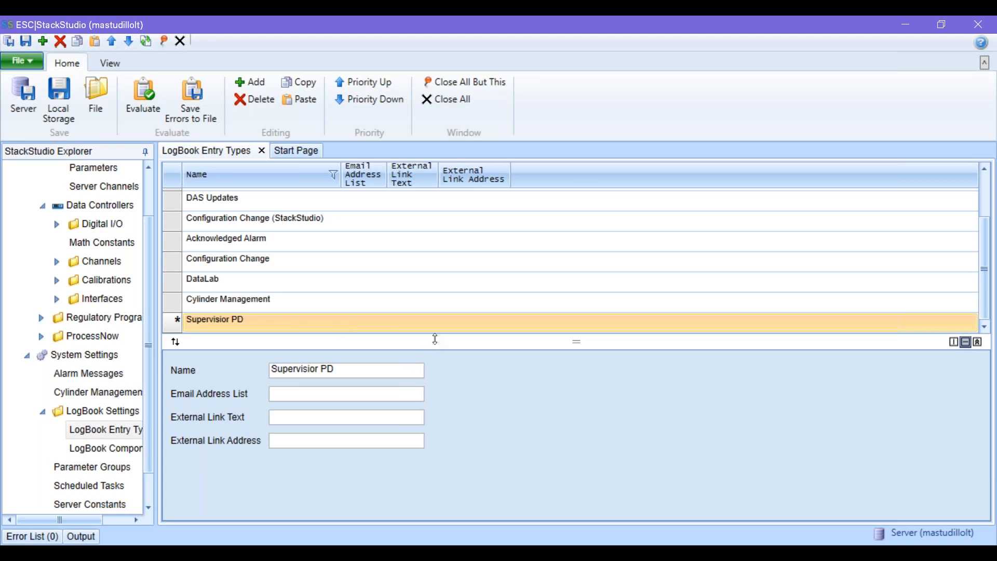
Step: Open the LogBook Components list and disable the DP (Differential Pressure Transmitter / Transducer) component
{"action": "left_click", "coordinate": [85, 446]}
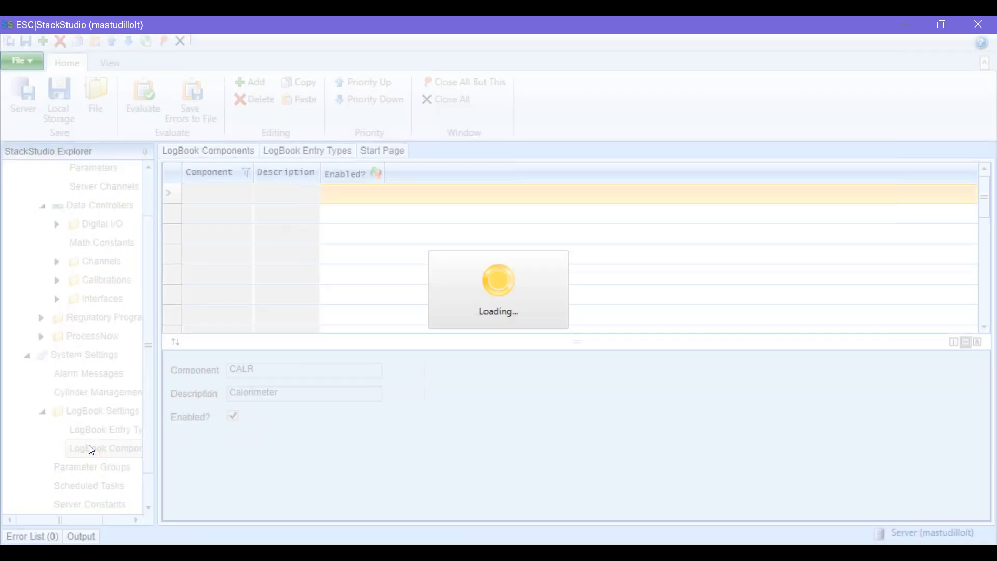
{"action": "scroll", "coordinate": [553, 272], "scroll_direction": "down", "scroll_amount": 10}
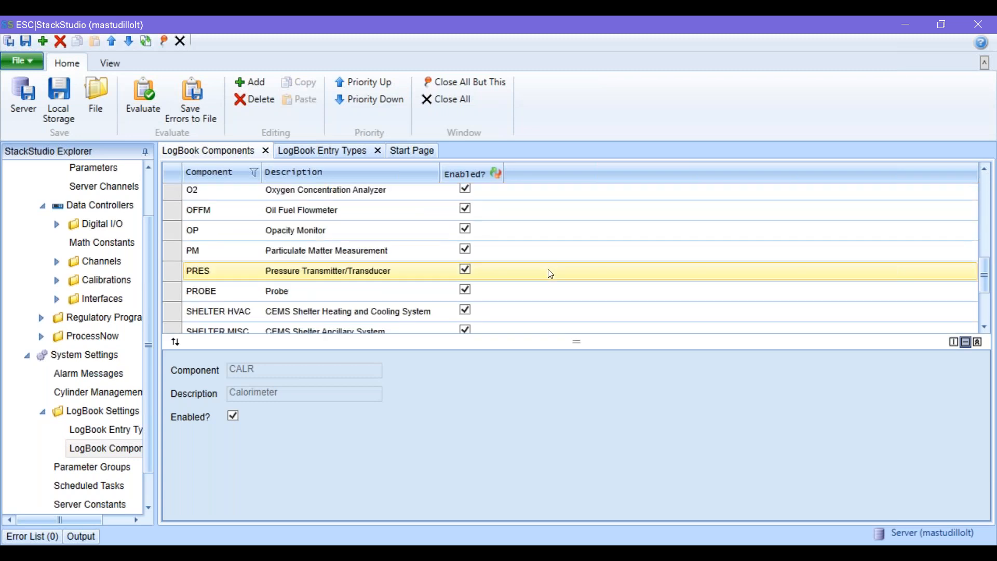
{"action": "scroll", "coordinate": [516, 298], "scroll_direction": "up", "scroll_amount": 10}
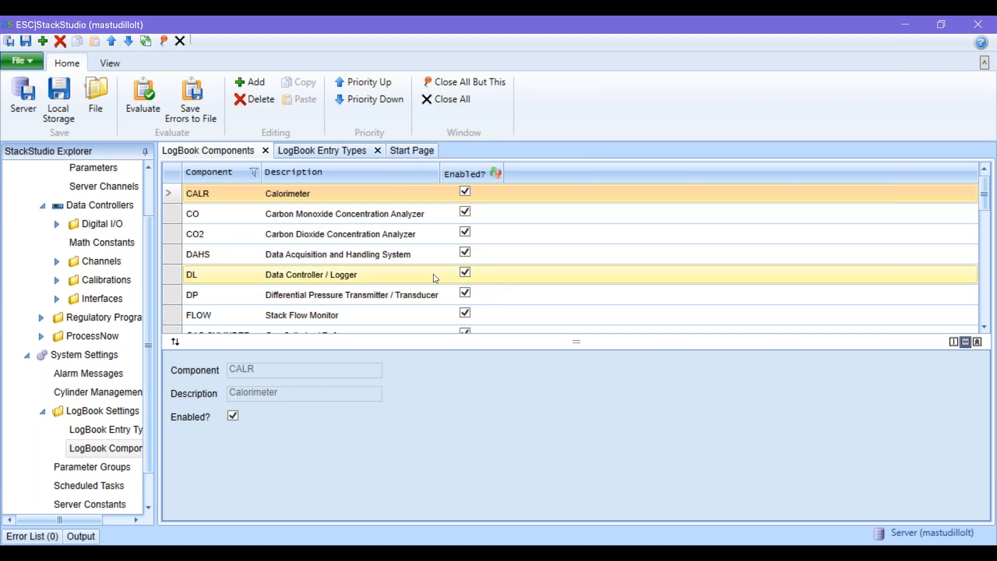
{"action": "left_click", "coordinate": [464, 294]}
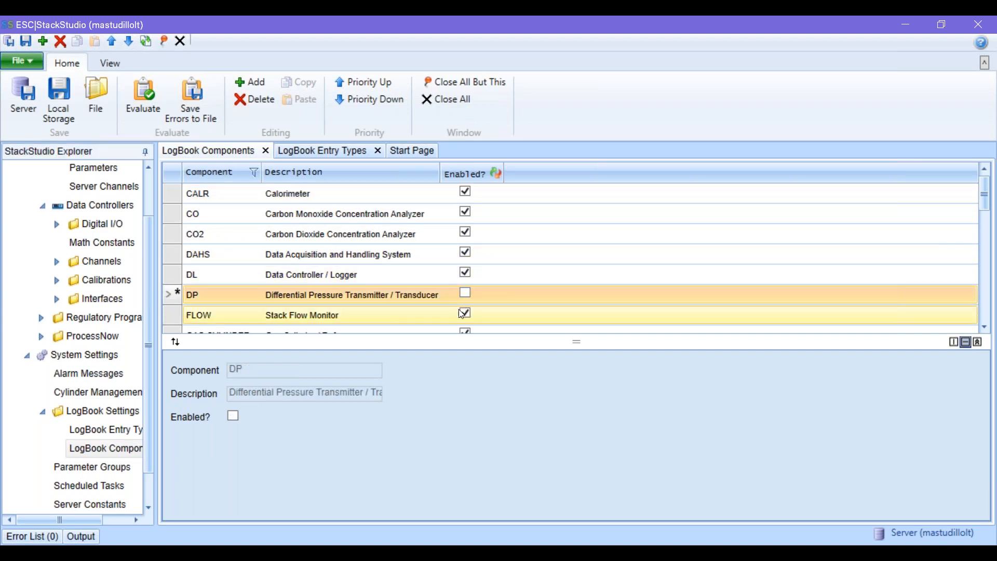
Step: Disable the FLOW (Stack Flow Monitor) component in the LogBook Components list
{"action": "left_click", "coordinate": [465, 314]}
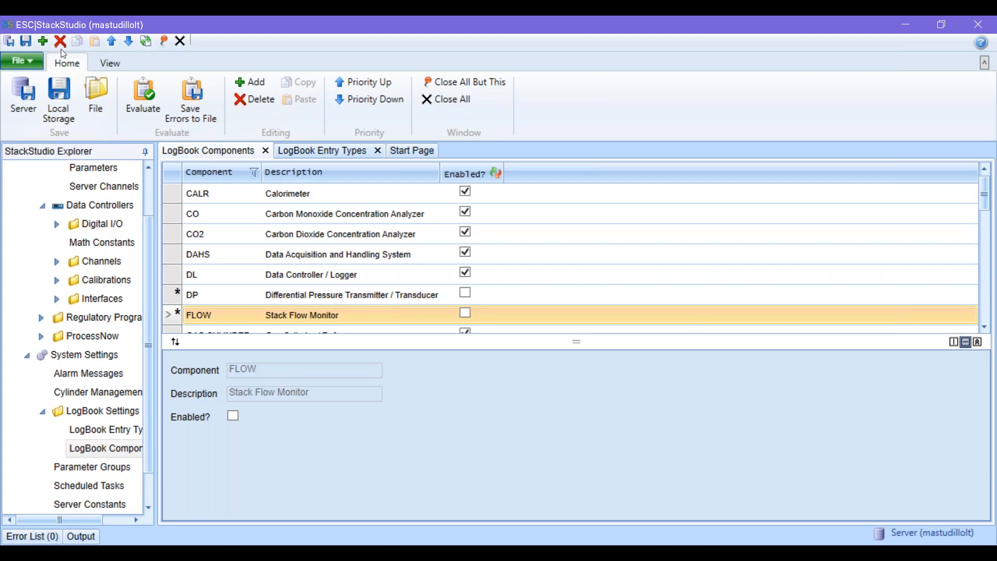
{"action": "left_click", "coordinate": [42, 40]}
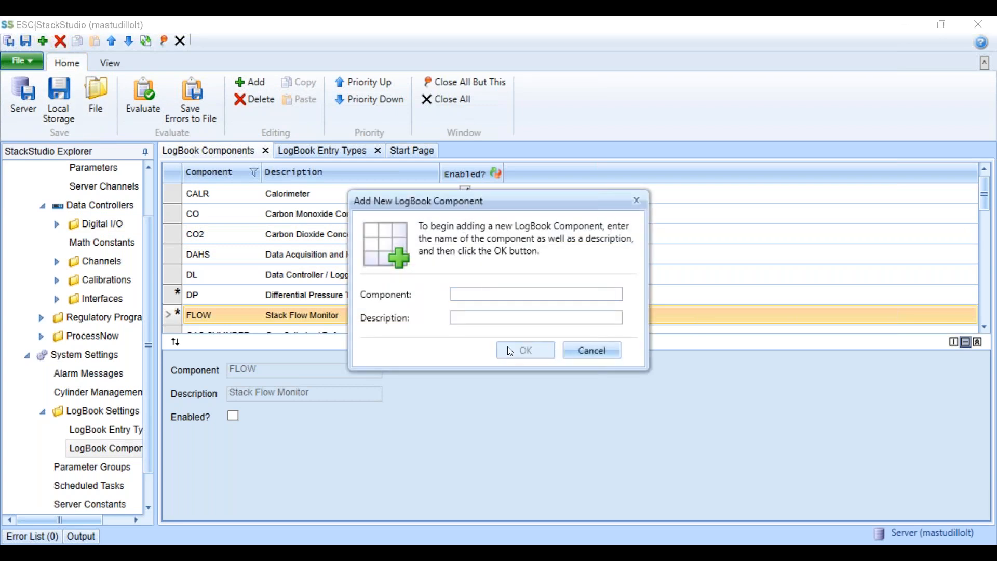
{"action": "left_click", "coordinate": [502, 293]}
{"action": "type", "text": "Flux Cap"}
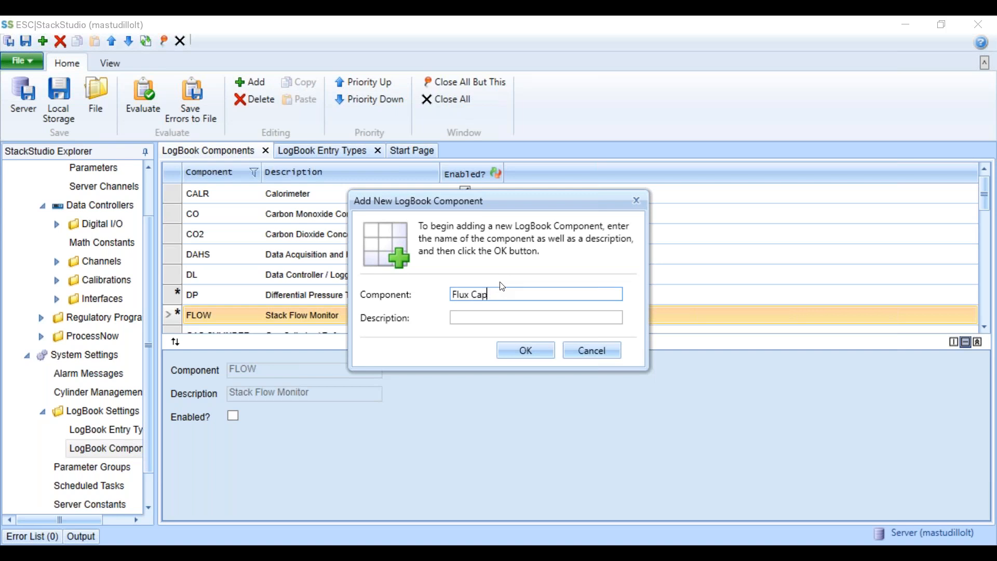
{"action": "type", "text": "ticitor"}
{"action": "left_click", "coordinate": [474, 315]}
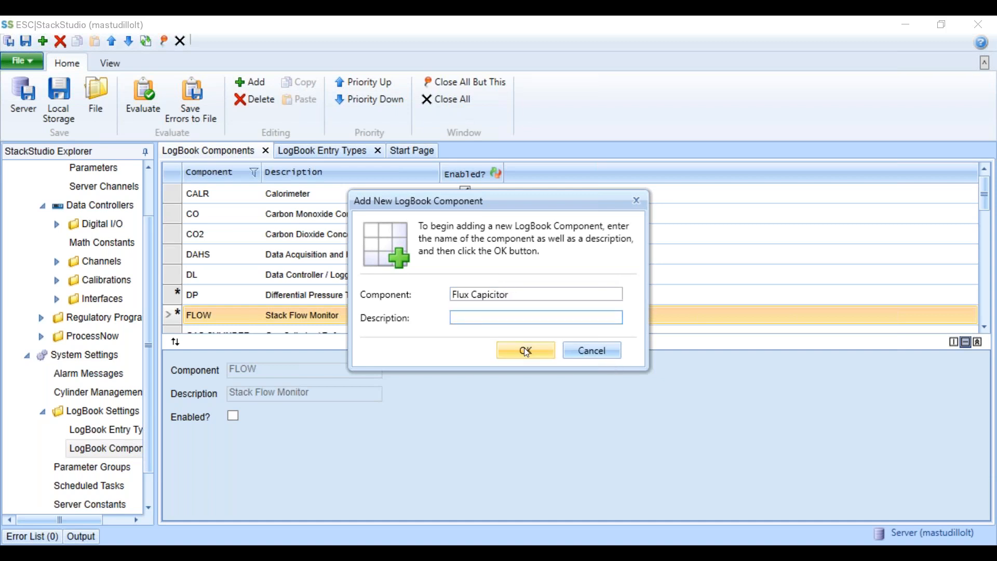
{"action": "left_click", "coordinate": [612, 351]}
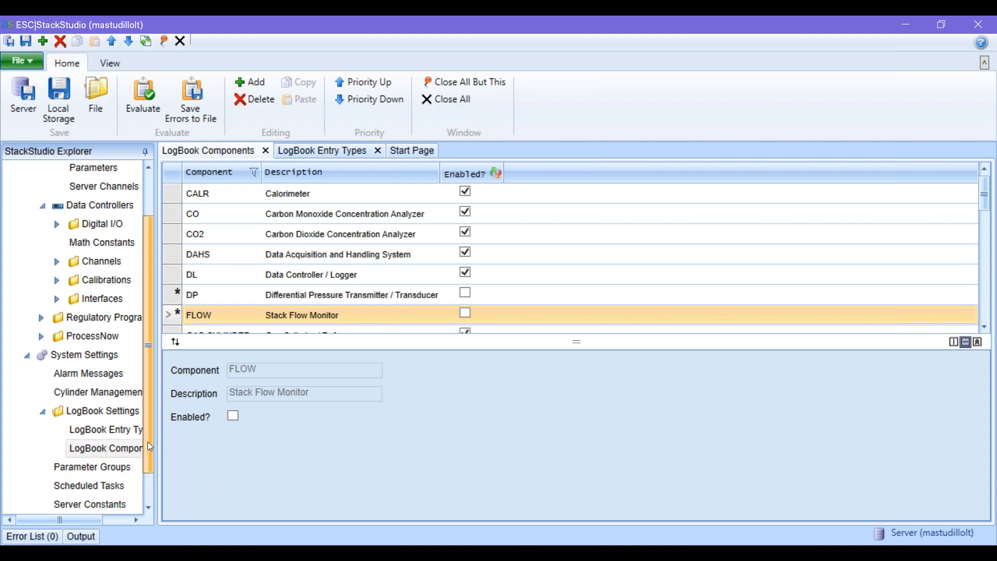
Step: Open the system's Alarm Messages and enable Send Acknowledge To Logbook for CAL60MIS and CAL60OOC
{"action": "left_click_drag", "start_coordinate": [147, 441], "coordinate": [145, 472]}
{"action": "left_click", "coordinate": [88, 335]}
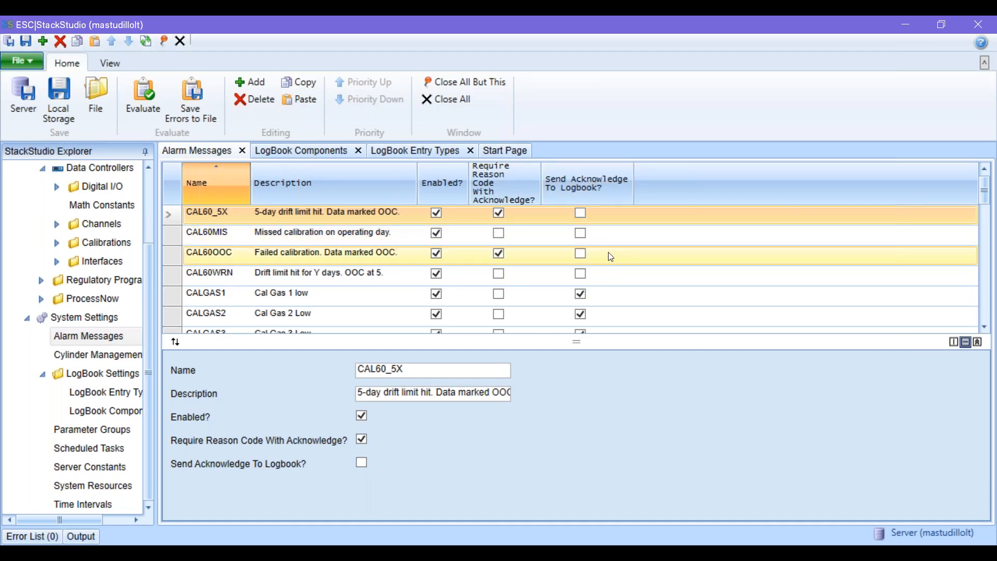
{"action": "scroll", "coordinate": [611, 257], "scroll_direction": "down", "scroll_amount": 6}
{"action": "scroll", "coordinate": [611, 257], "scroll_direction": "up", "scroll_amount": 8}
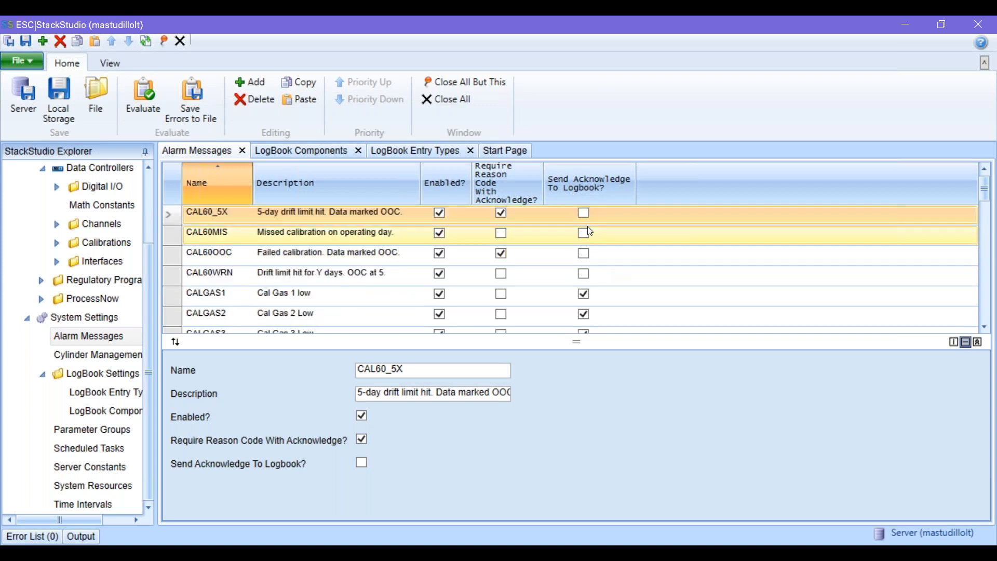
{"action": "left_click", "coordinate": [584, 233]}
{"action": "left_click", "coordinate": [584, 253]}
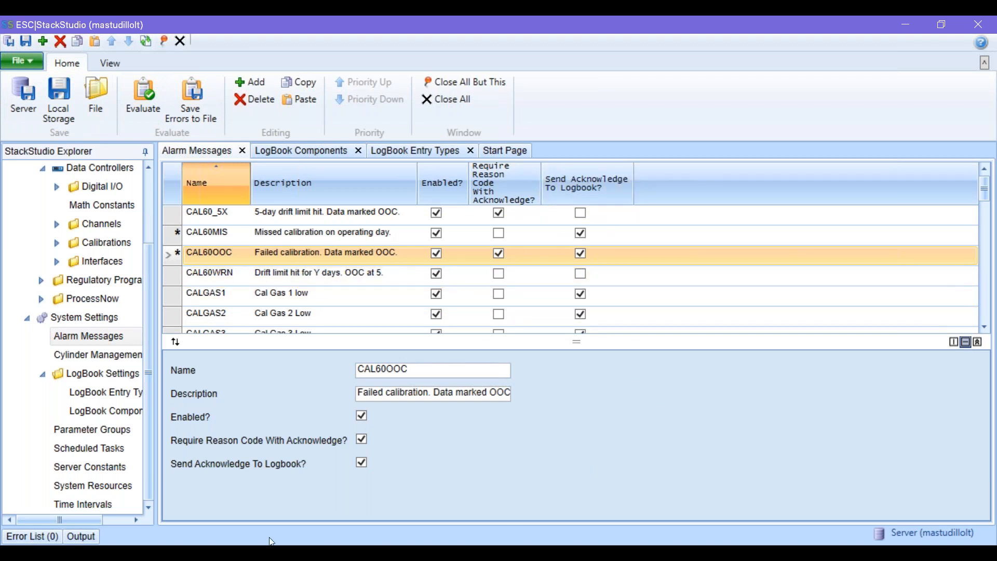
Step: Close StackStudio and switch to the LogBook window to browse its most recent entries
{"action": "mouse_move", "coordinate": [80, 537]}
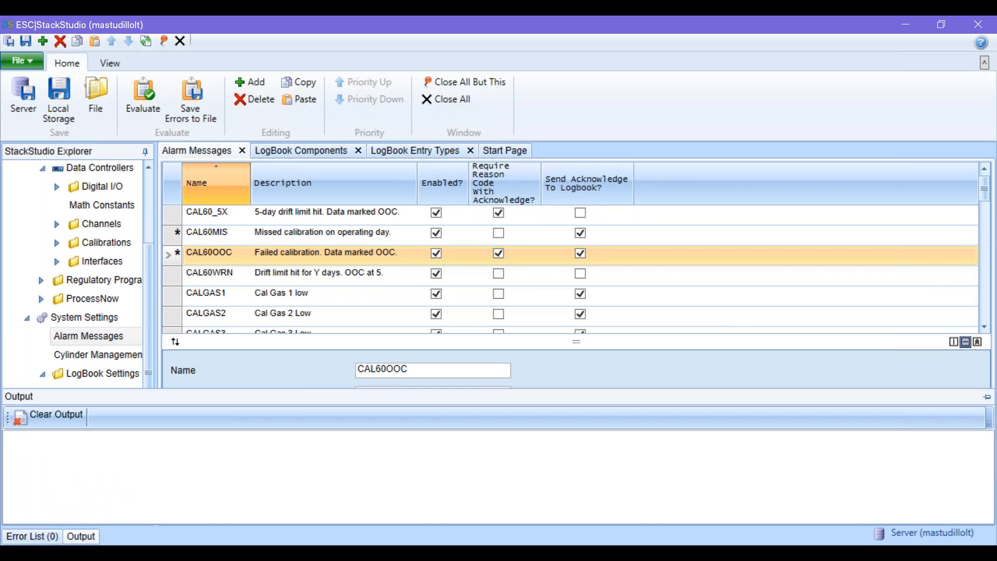
{"action": "mouse_move", "coordinate": [43, 539]}
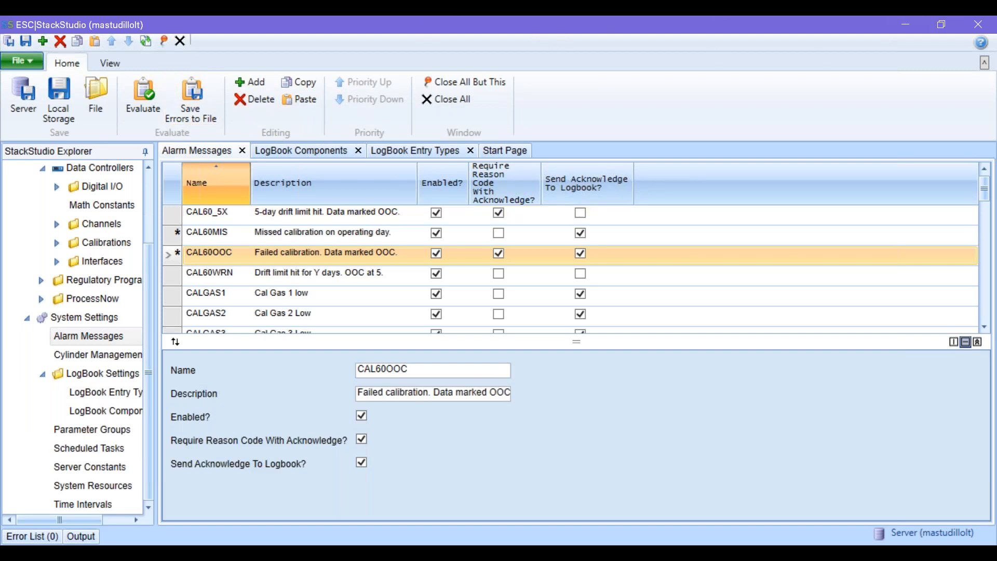
{"action": "left_click", "coordinate": [975, 23]}
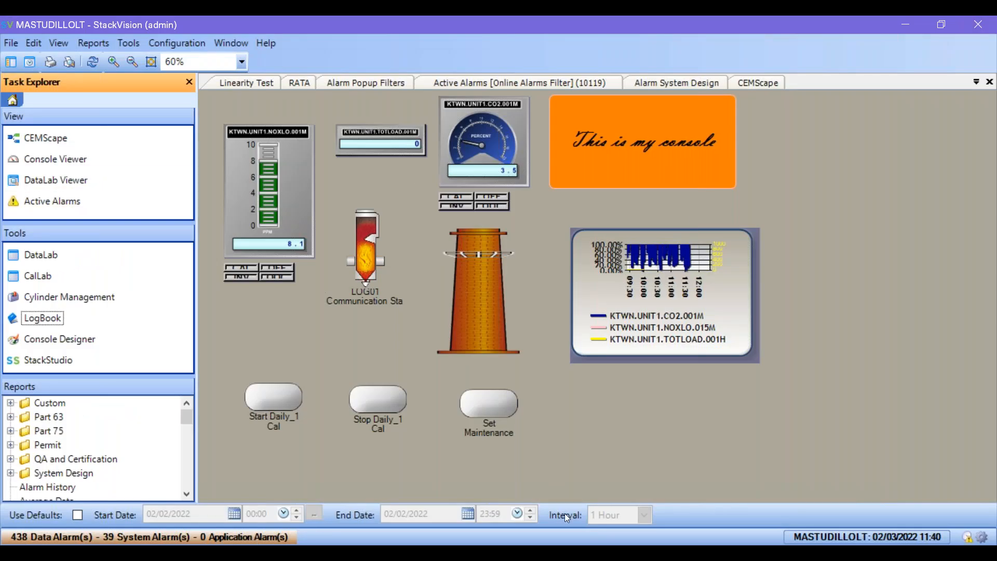
{"action": "mouse_move", "coordinate": [445, 553]}
{"action": "left_click", "coordinate": [532, 483]}
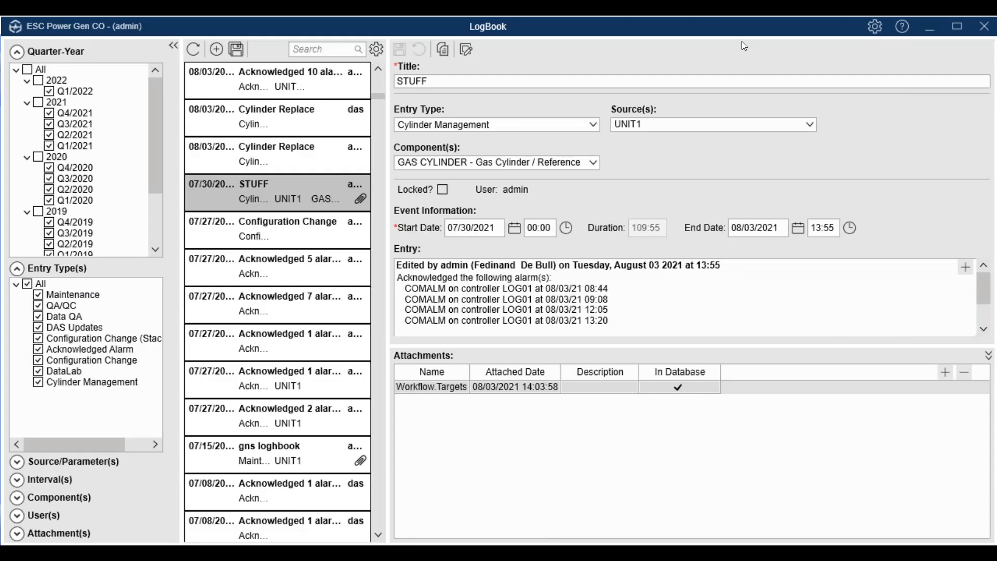
{"action": "scroll", "coordinate": [342, 138], "scroll_direction": "up", "scroll_amount": 12}
{"action": "scroll", "coordinate": [341, 146], "scroll_direction": "down", "scroll_amount": 6}
{"action": "scroll", "coordinate": [339, 148], "scroll_direction": "up", "scroll_amount": 4}
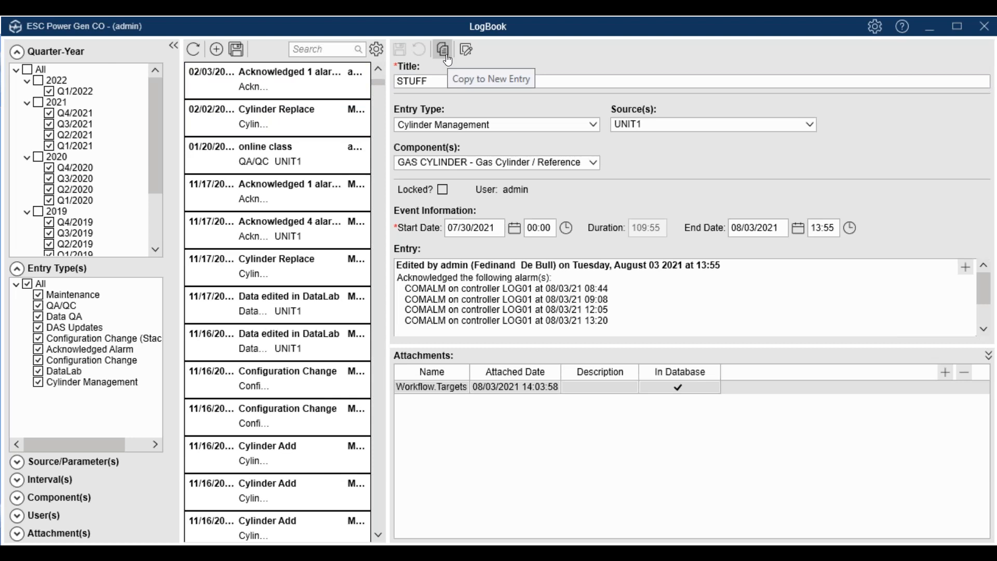